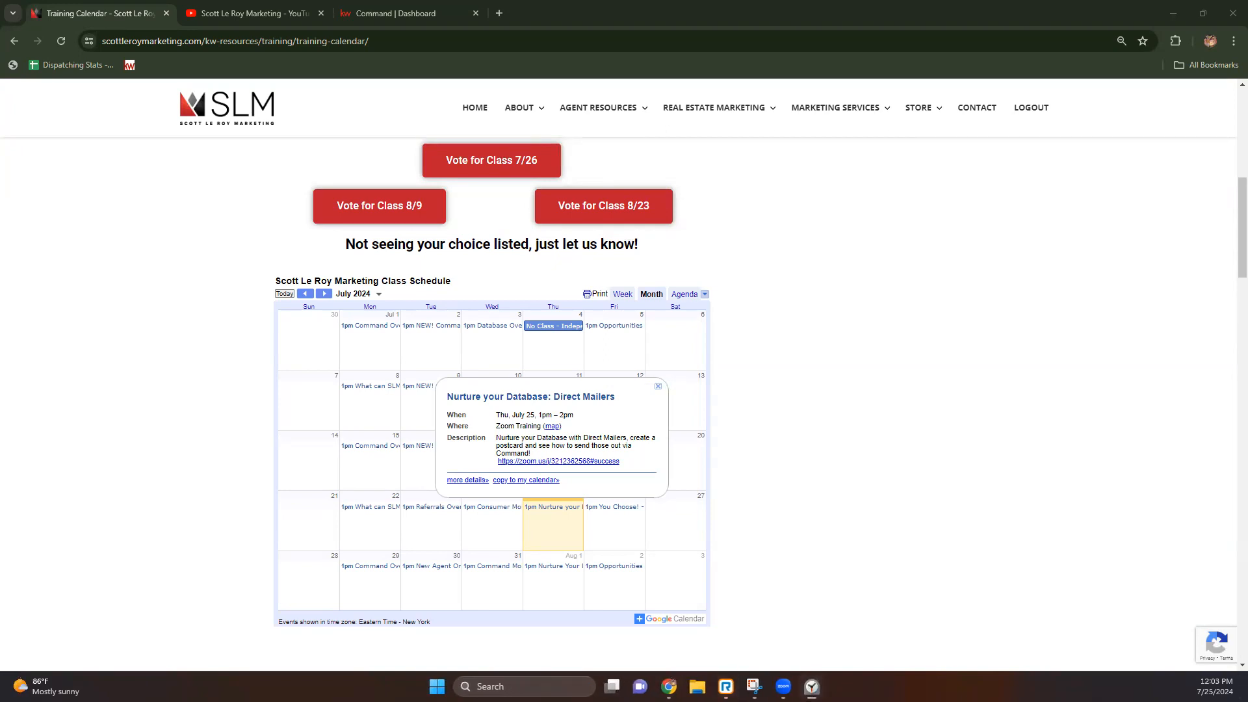
Step: Switch to the Command dashboard tab, where the profile menu lists profile, settings, training and log-out
click(391, 9)
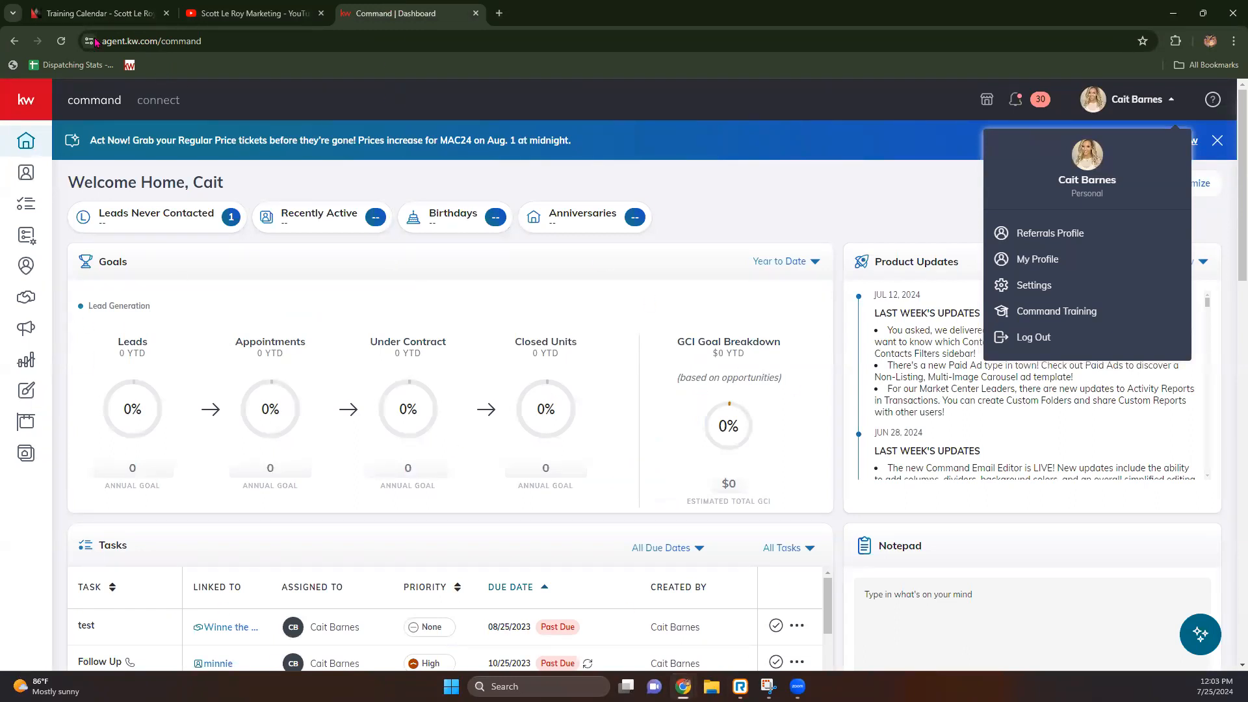
drag(102, 40, 157, 43)
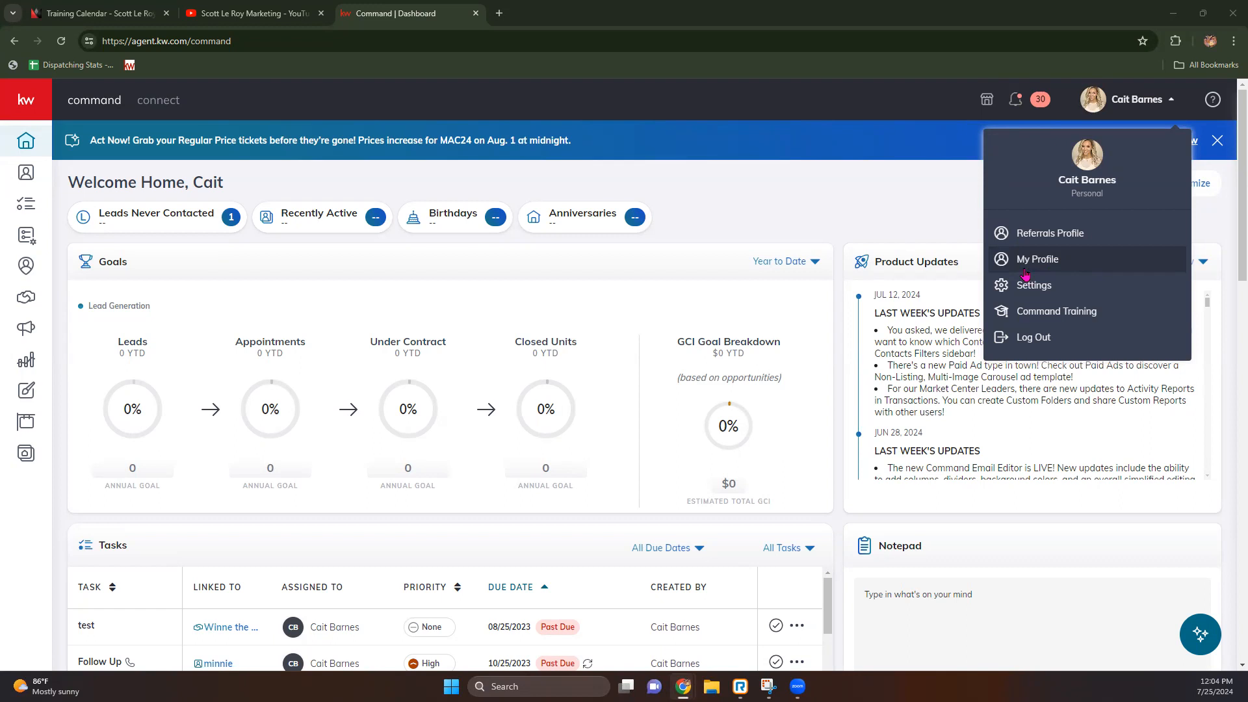
Step: Go to account Settings, expand Connect Settings, and open Marketing Profile
click(1016, 293)
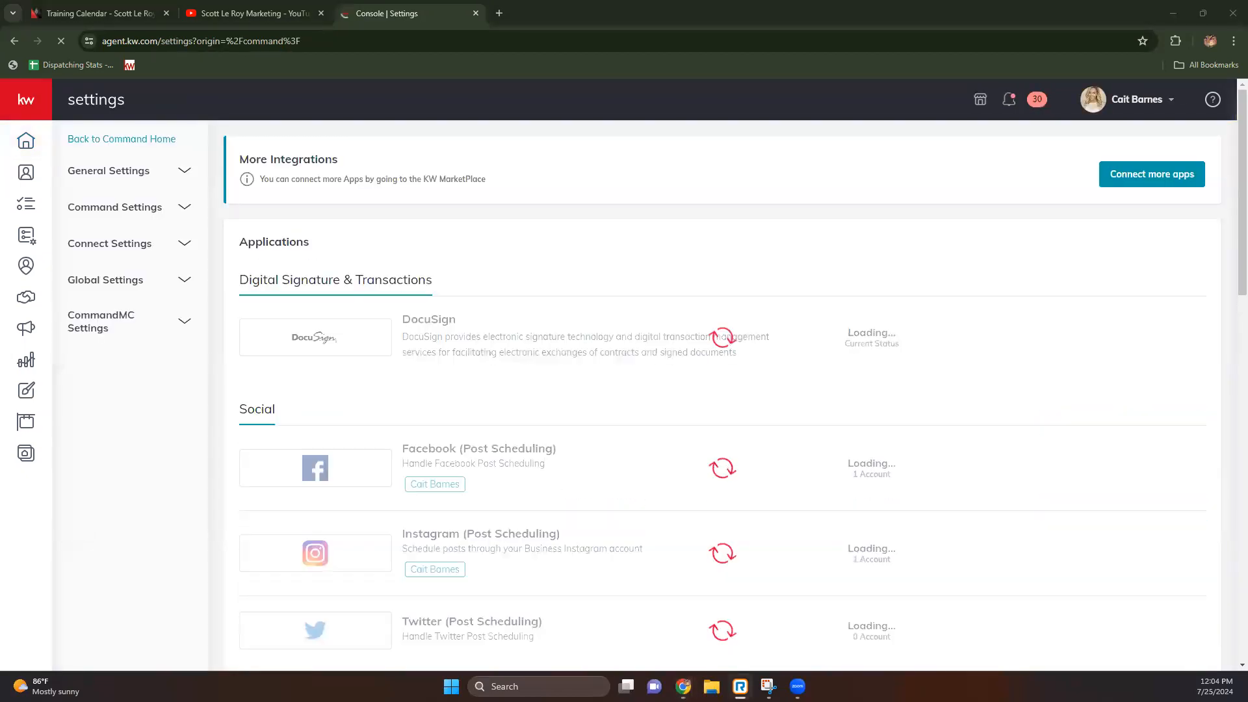
click(114, 247)
click(117, 275)
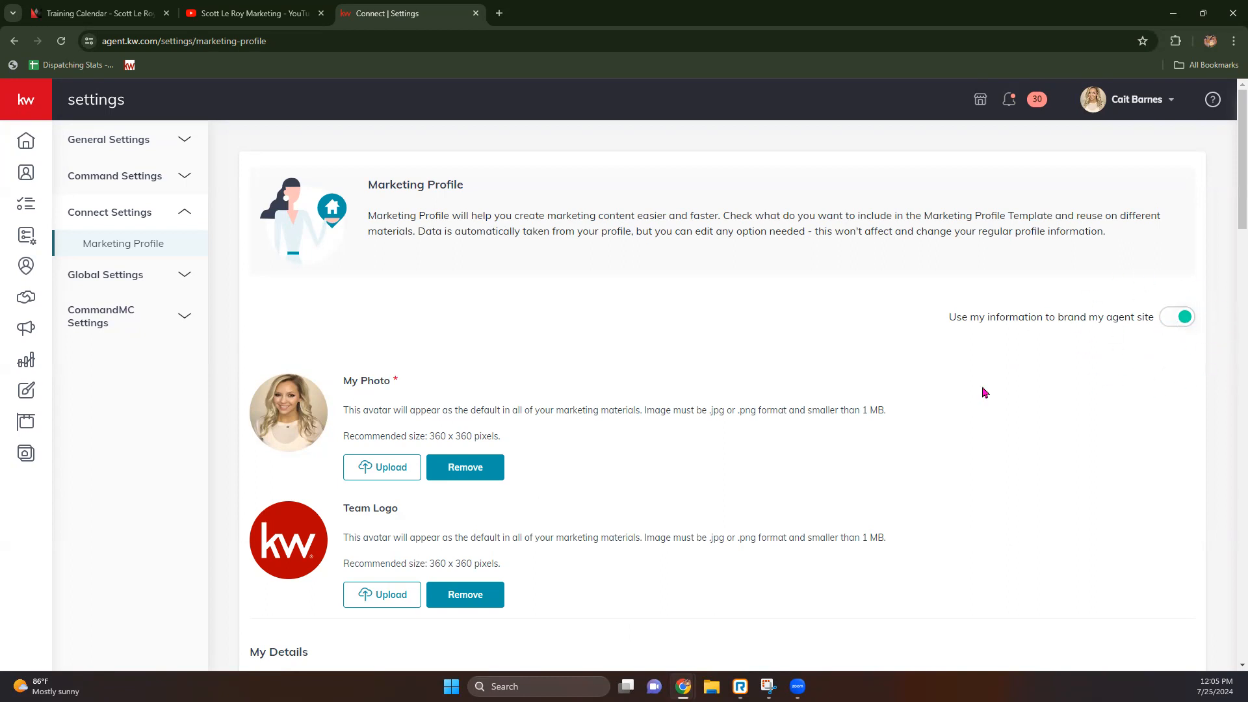
scroll(466, 383, down, 3)
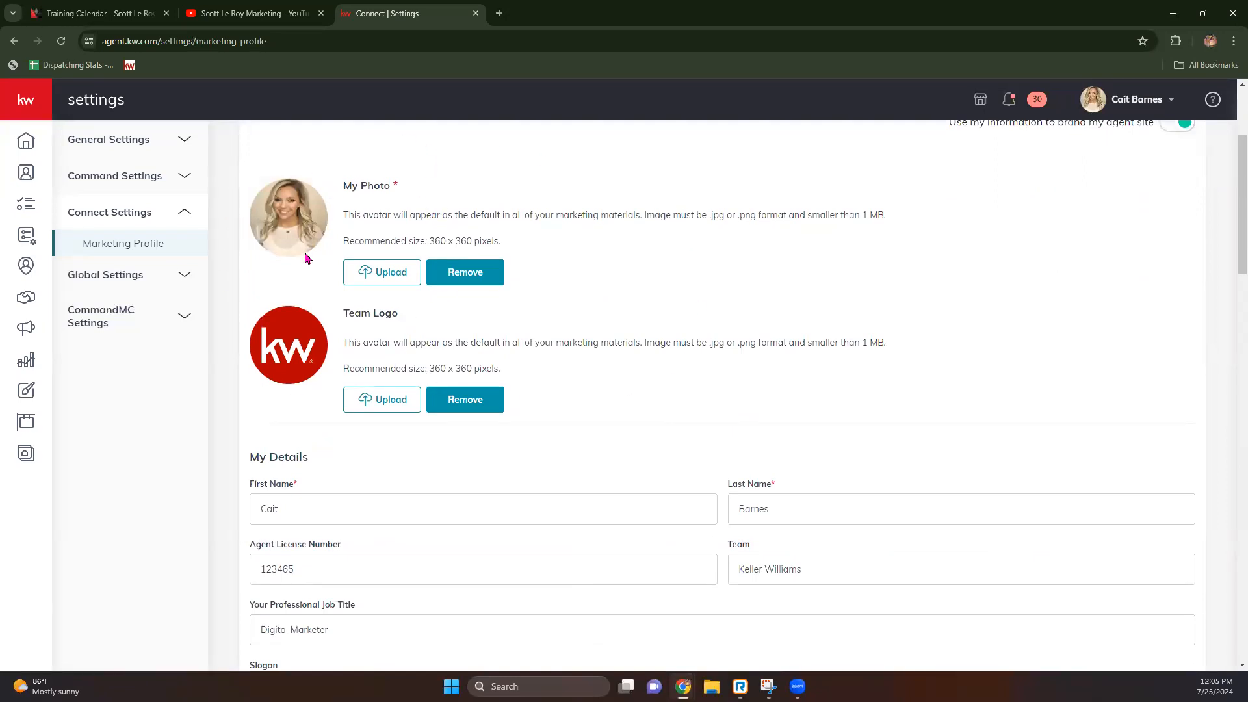
drag(354, 240, 510, 245)
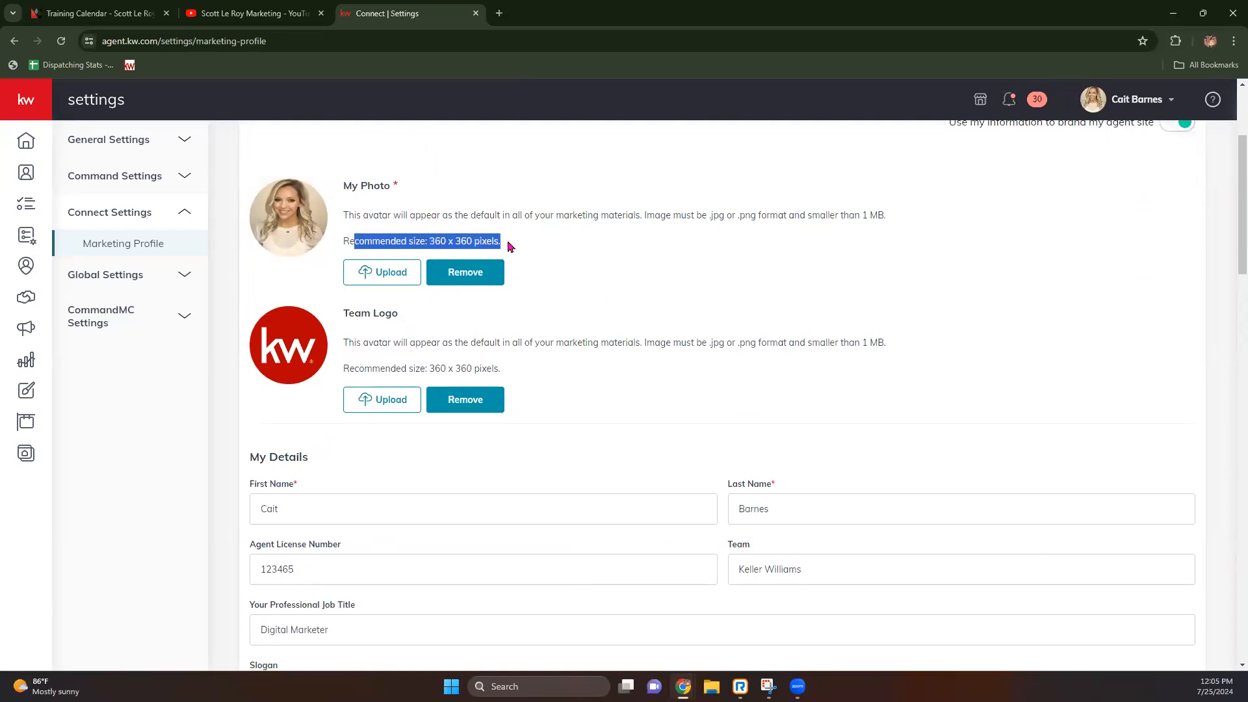
click(512, 247)
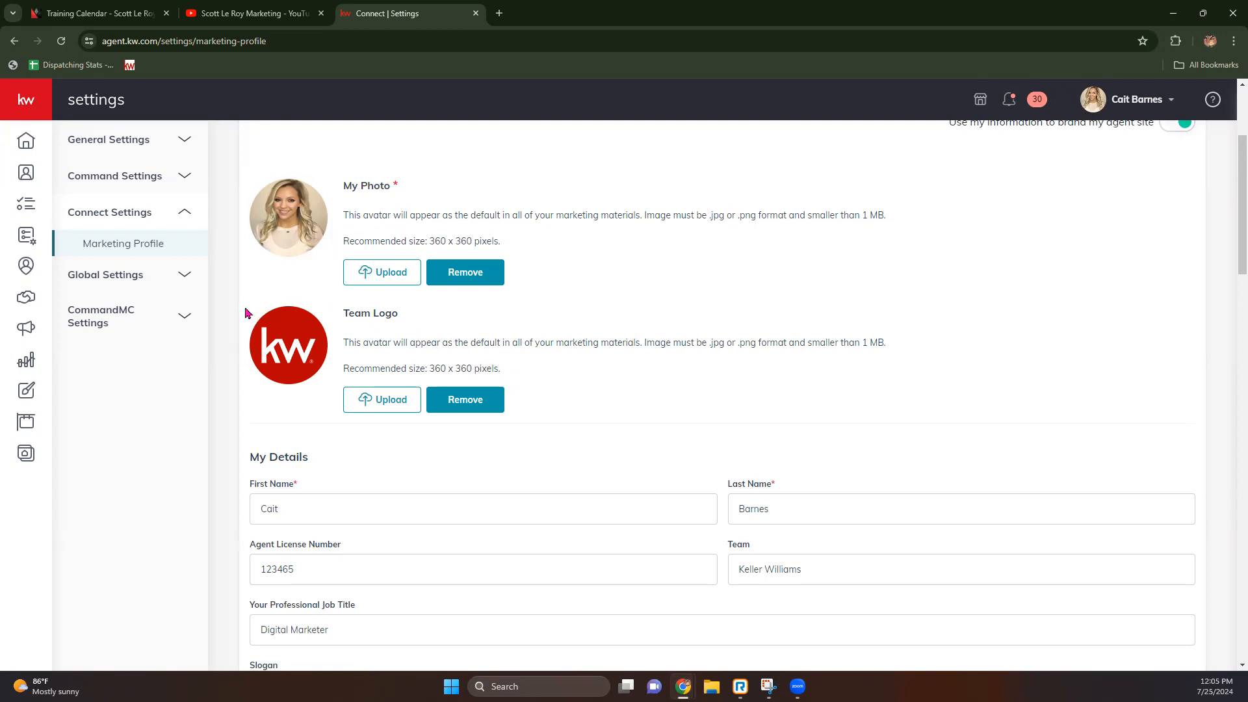
drag(246, 313, 408, 325)
click(540, 325)
drag(429, 369, 515, 370)
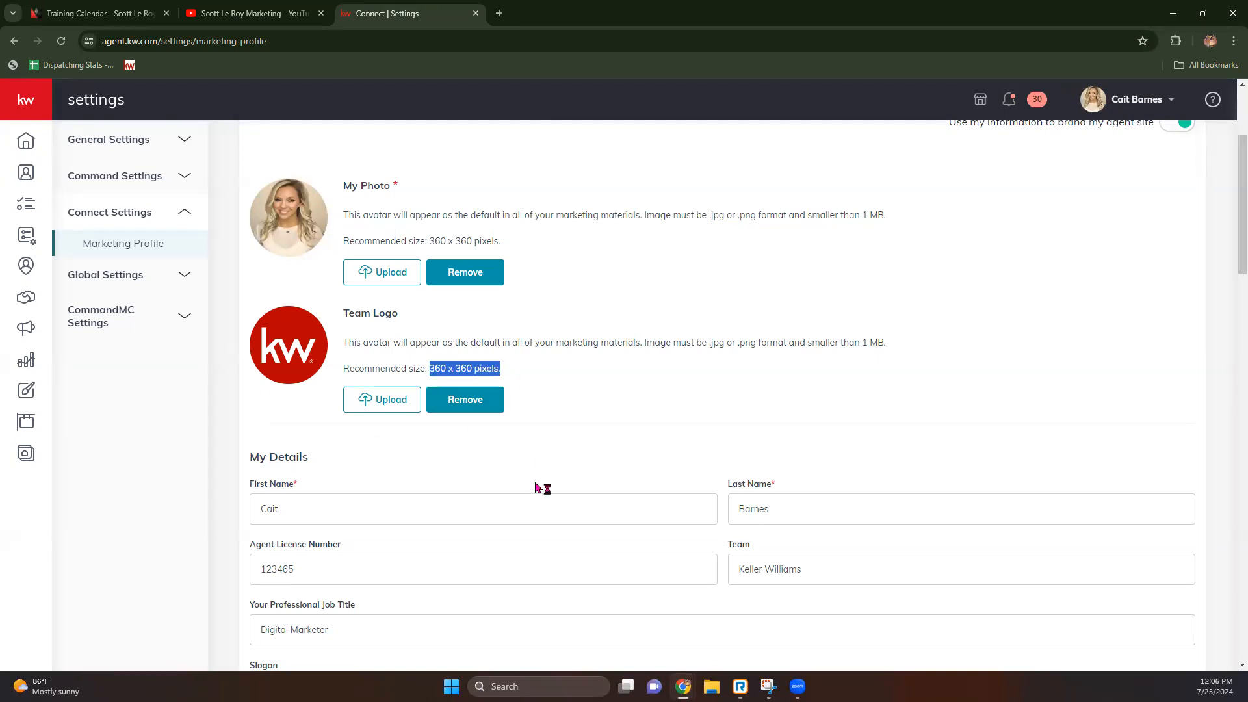
scroll(462, 468, down, 3)
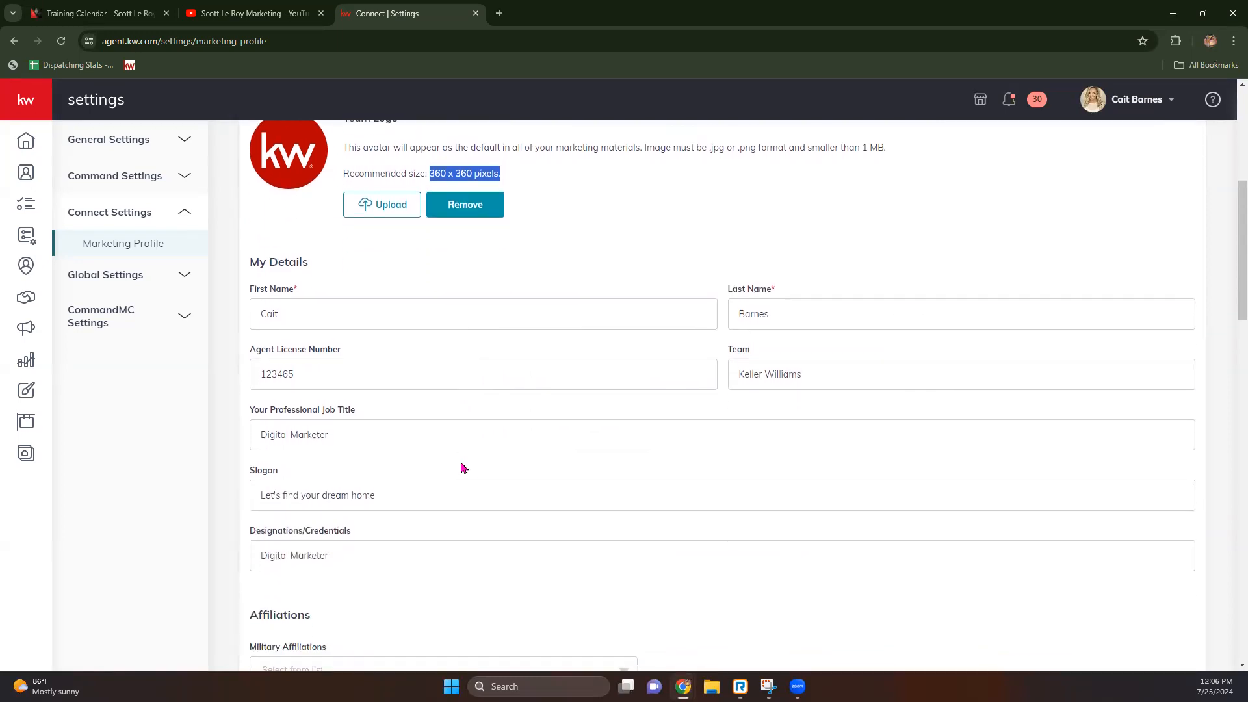
scroll(463, 468, down, 2)
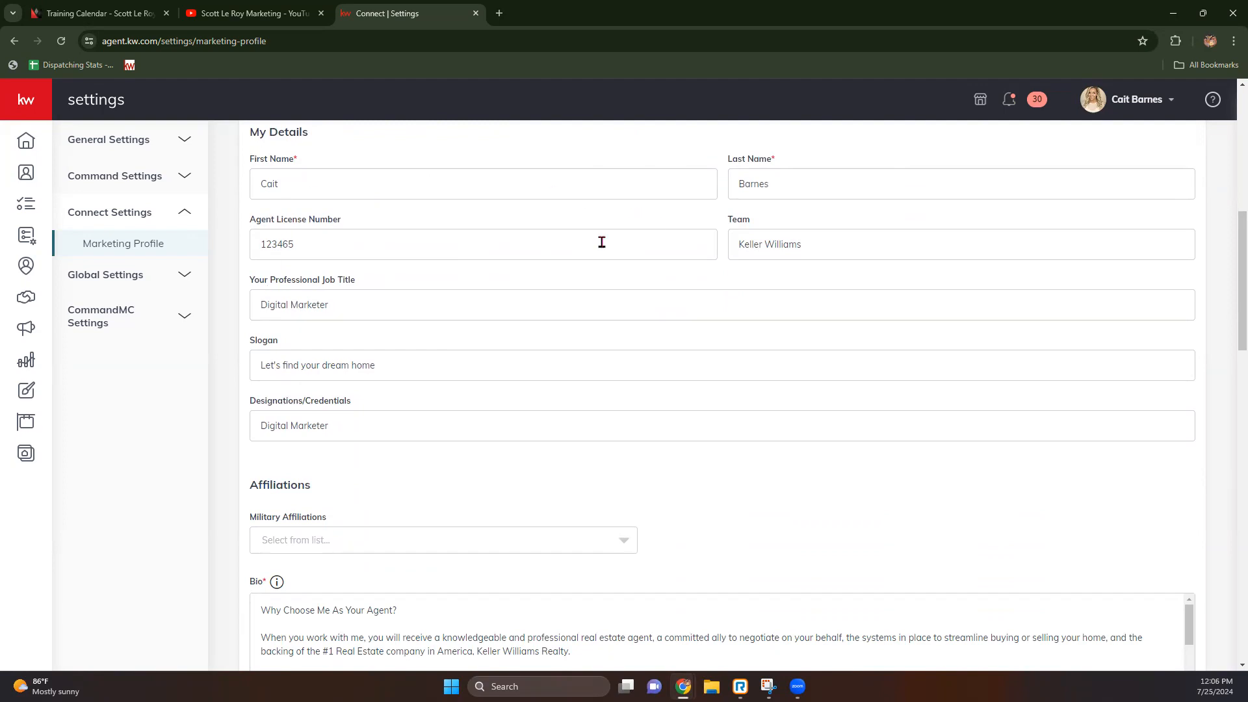
double_click(361, 242)
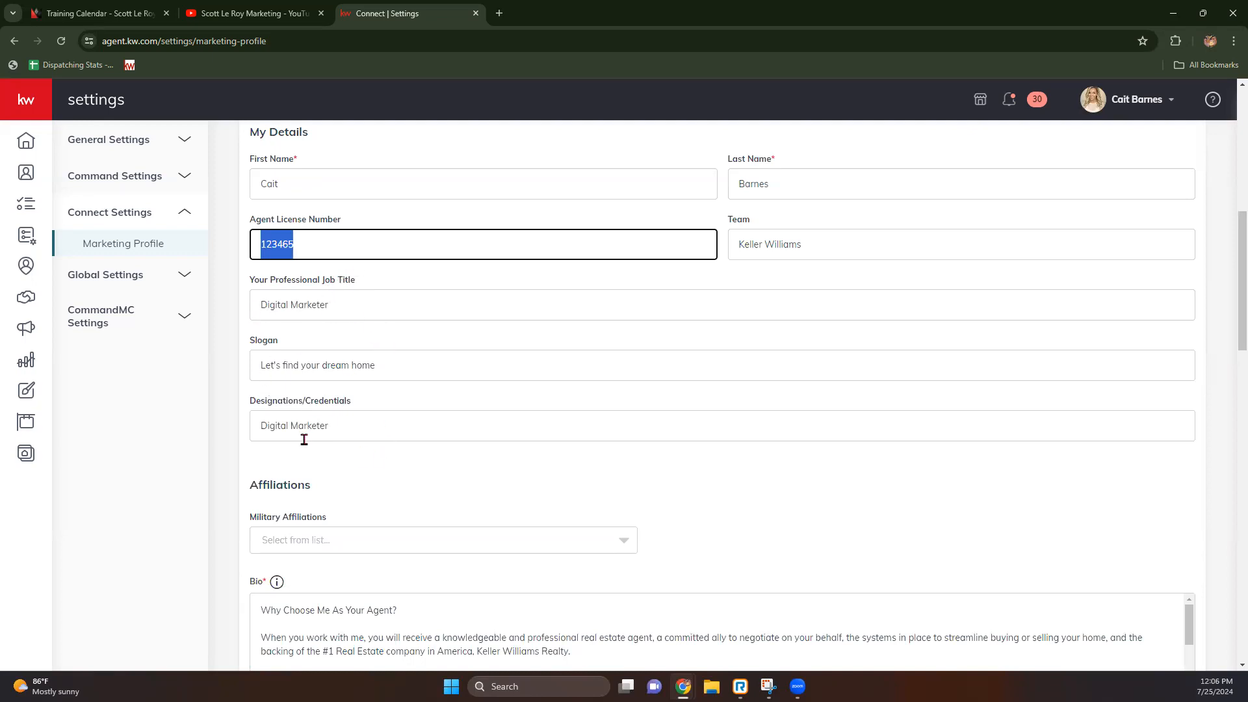
scroll(318, 434, down, 1)
scroll(317, 437, down, 3)
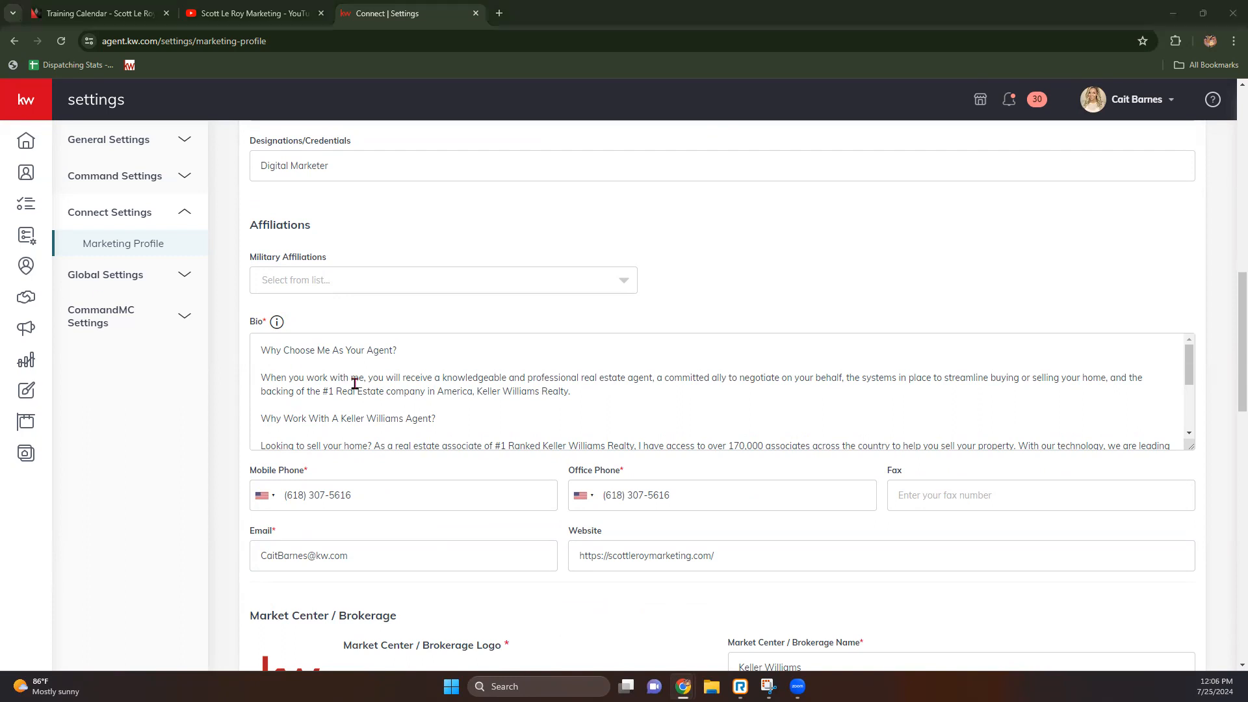
scroll(198, 460, down, 2)
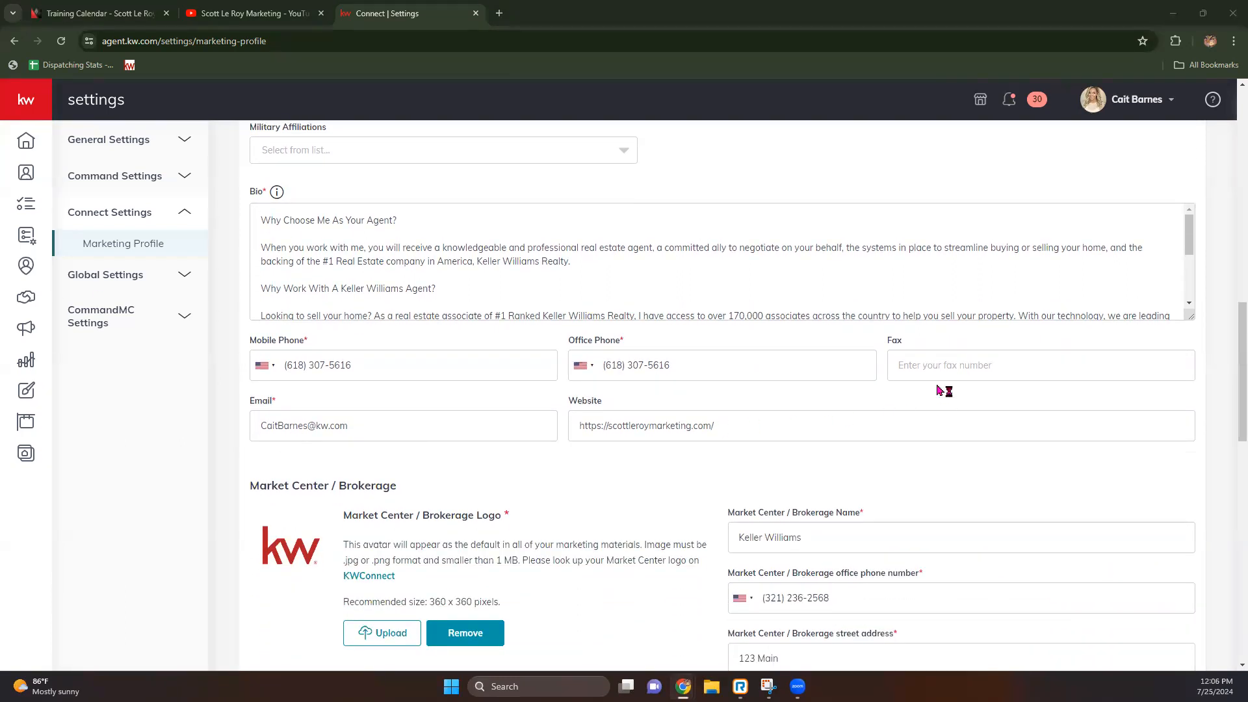
drag(732, 429, 551, 424)
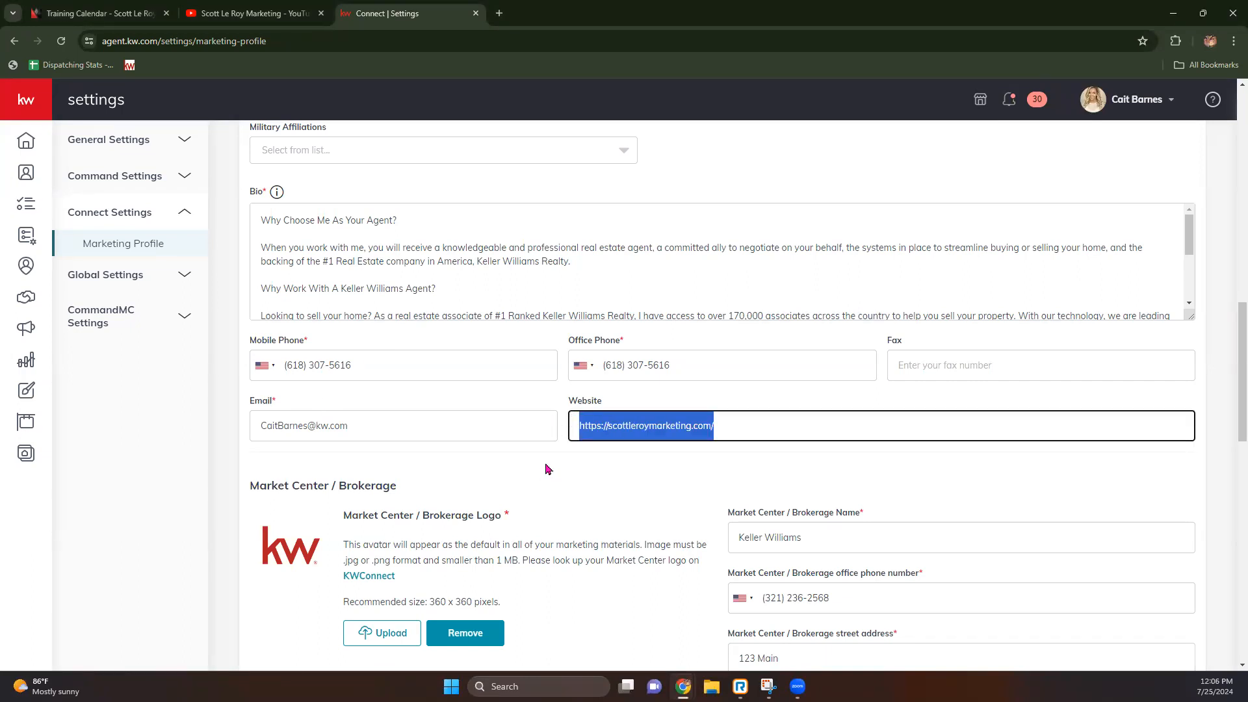
click(562, 457)
drag(578, 429, 754, 449)
click(484, 487)
scroll(409, 481, down, 2)
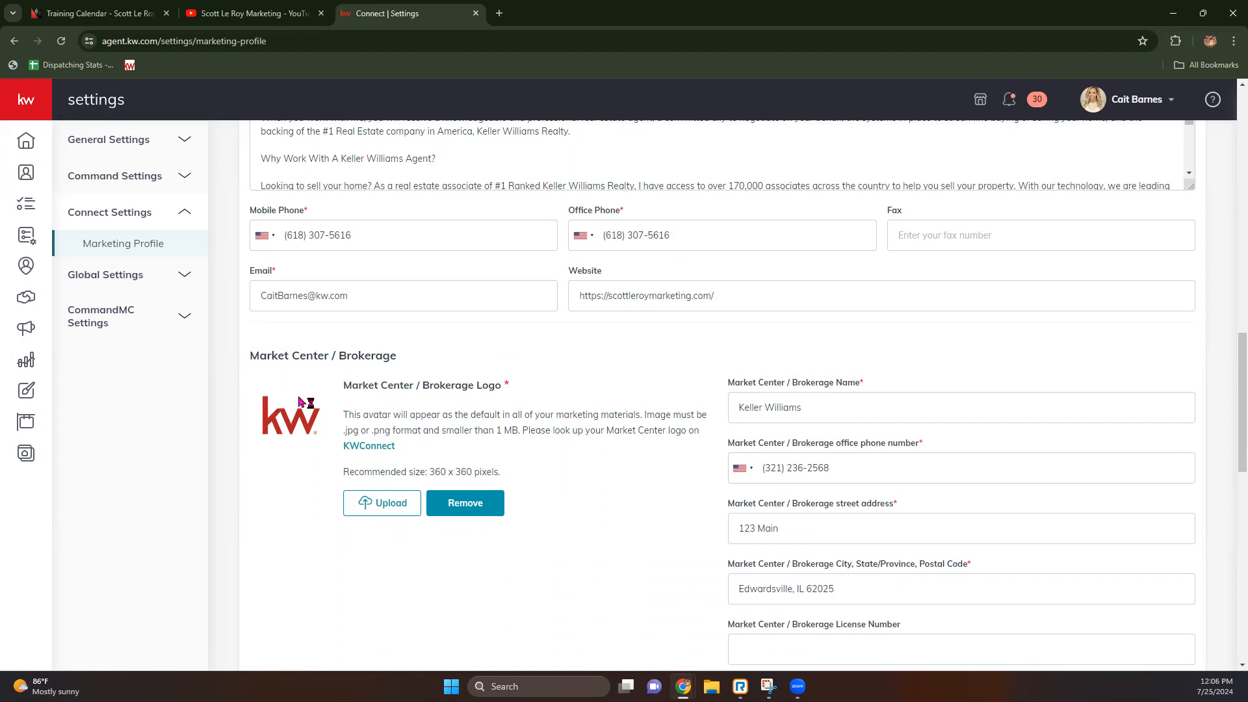
click(369, 448)
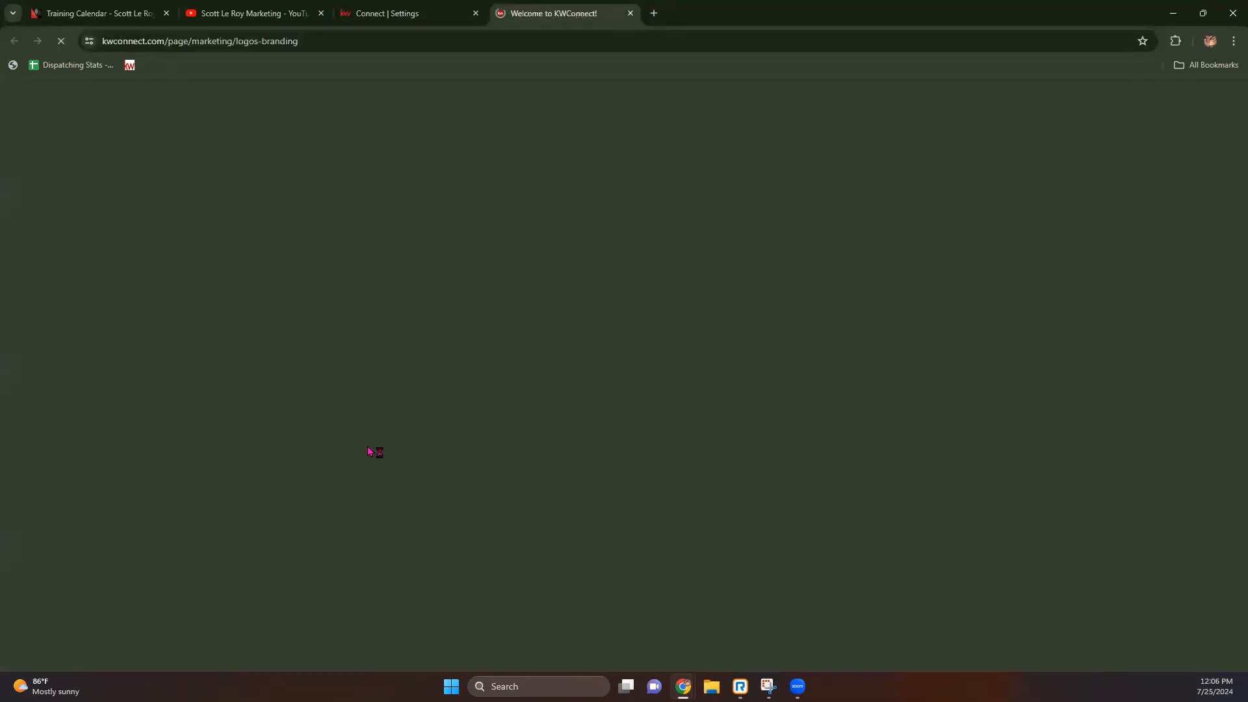
Step: Search KWConnect for market center 845, preview the Southern Tier Finger Lakes logo, then return to Marketing Profile
scroll(368, 453, down, 15)
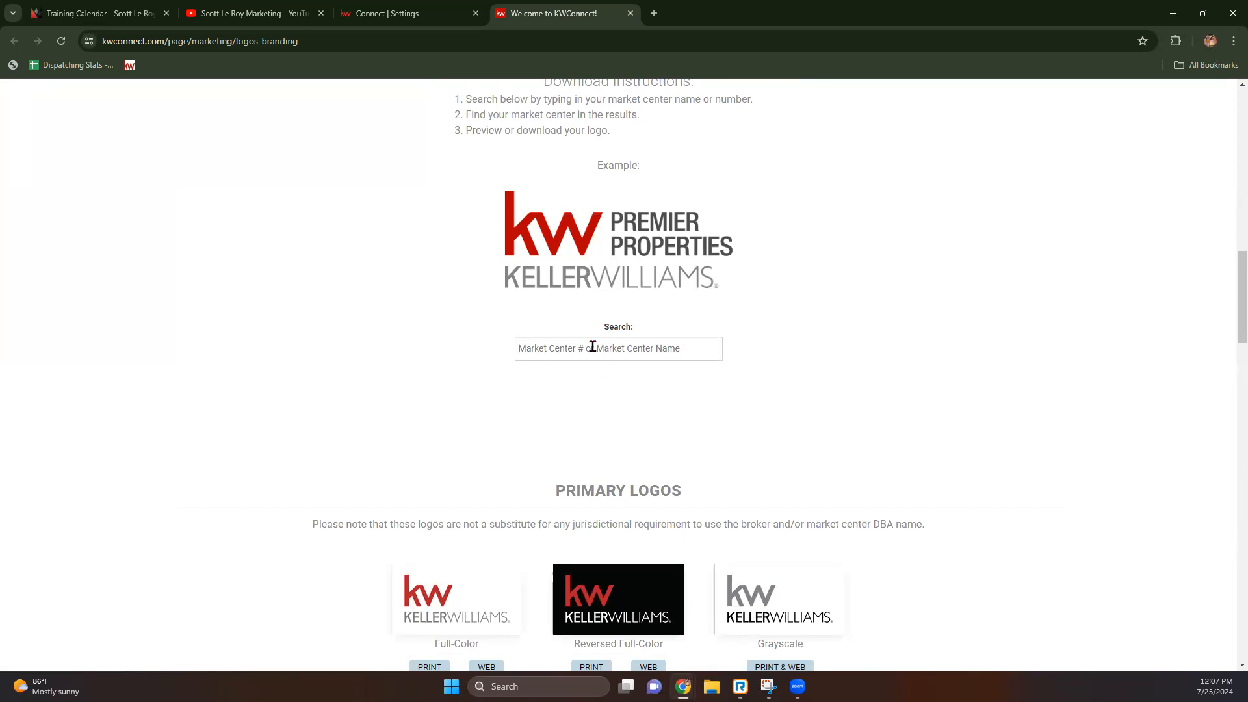
text(845)
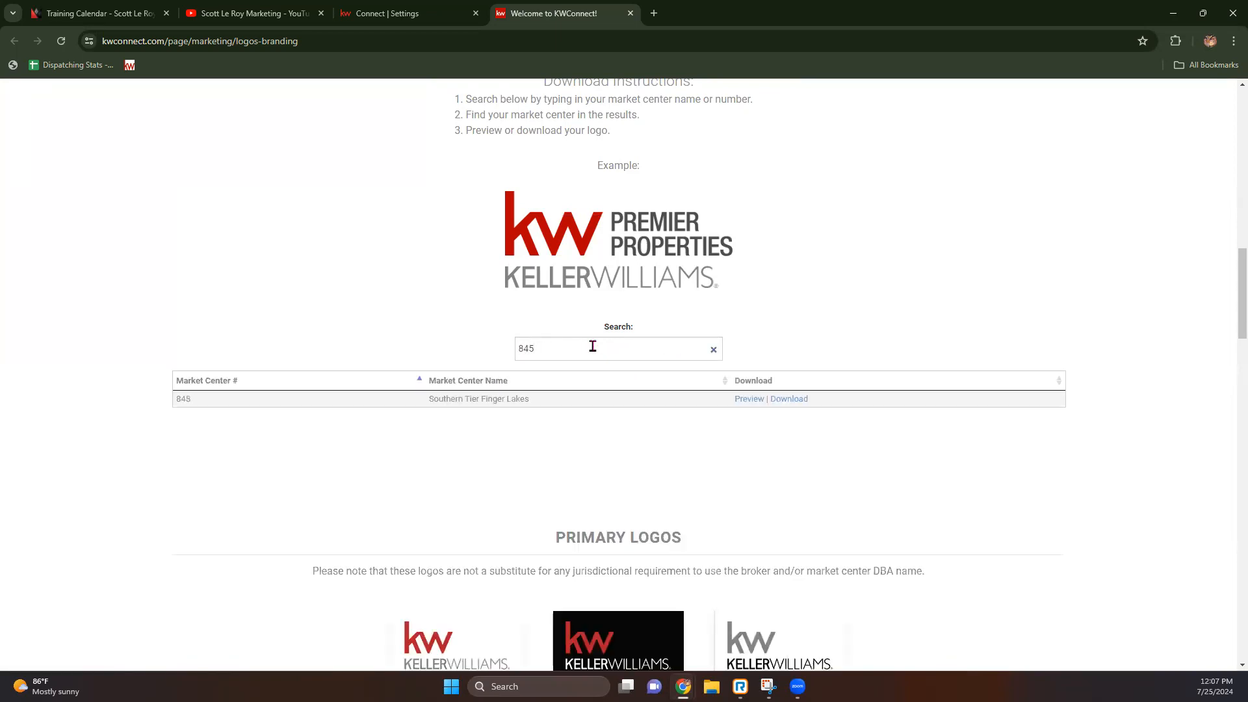
click(748, 399)
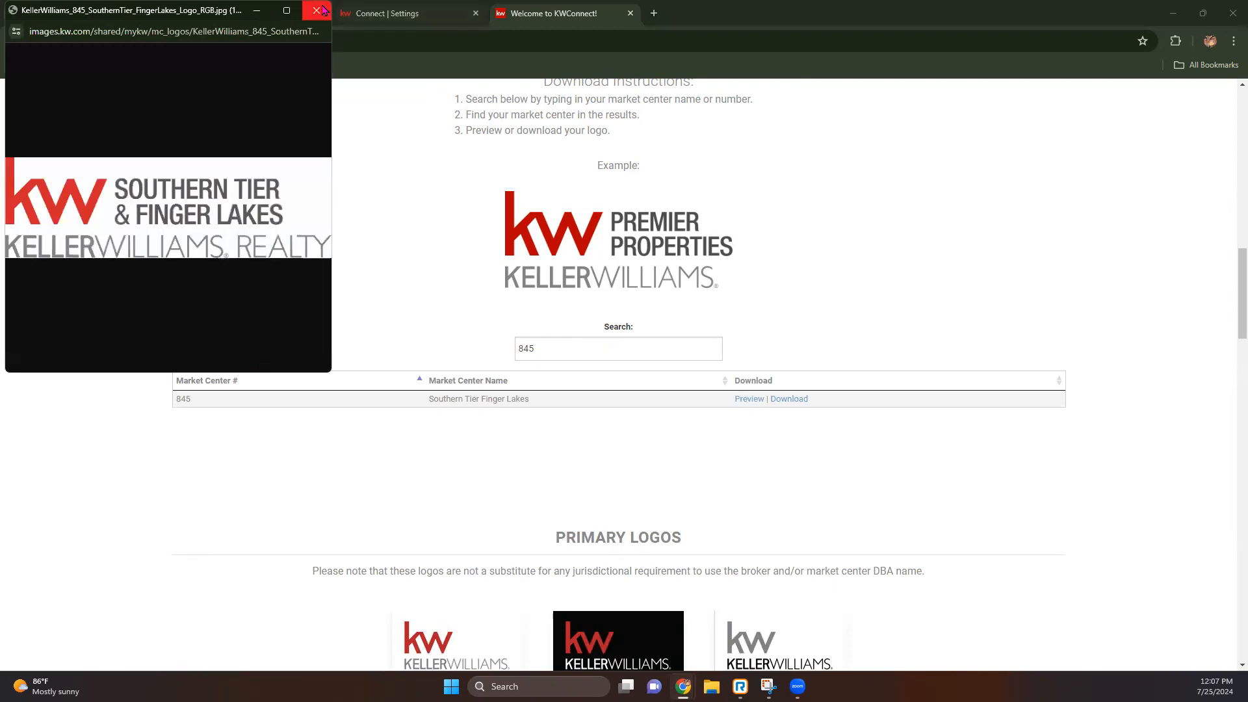
click(317, 10)
click(390, 13)
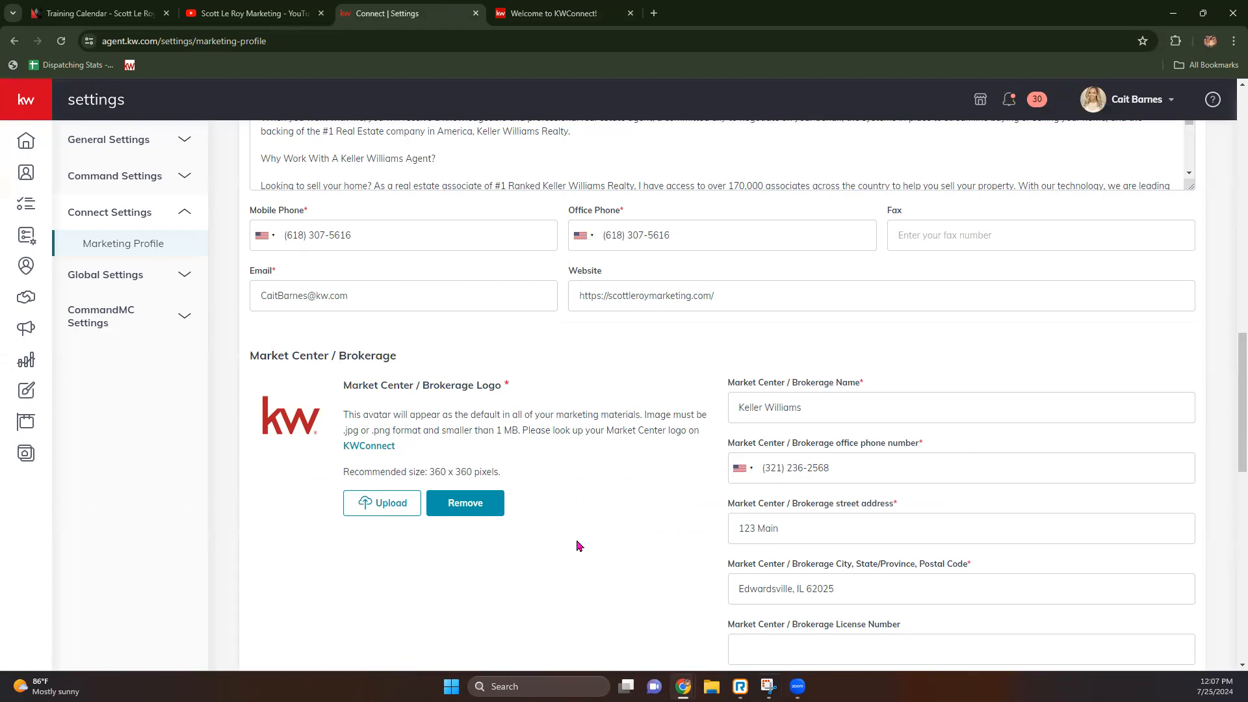
Step: Review the Compliance fields and Facebook KWMarqueeCareers and YouTube links, then save the Marketing Profile
scroll(549, 566, down, 5)
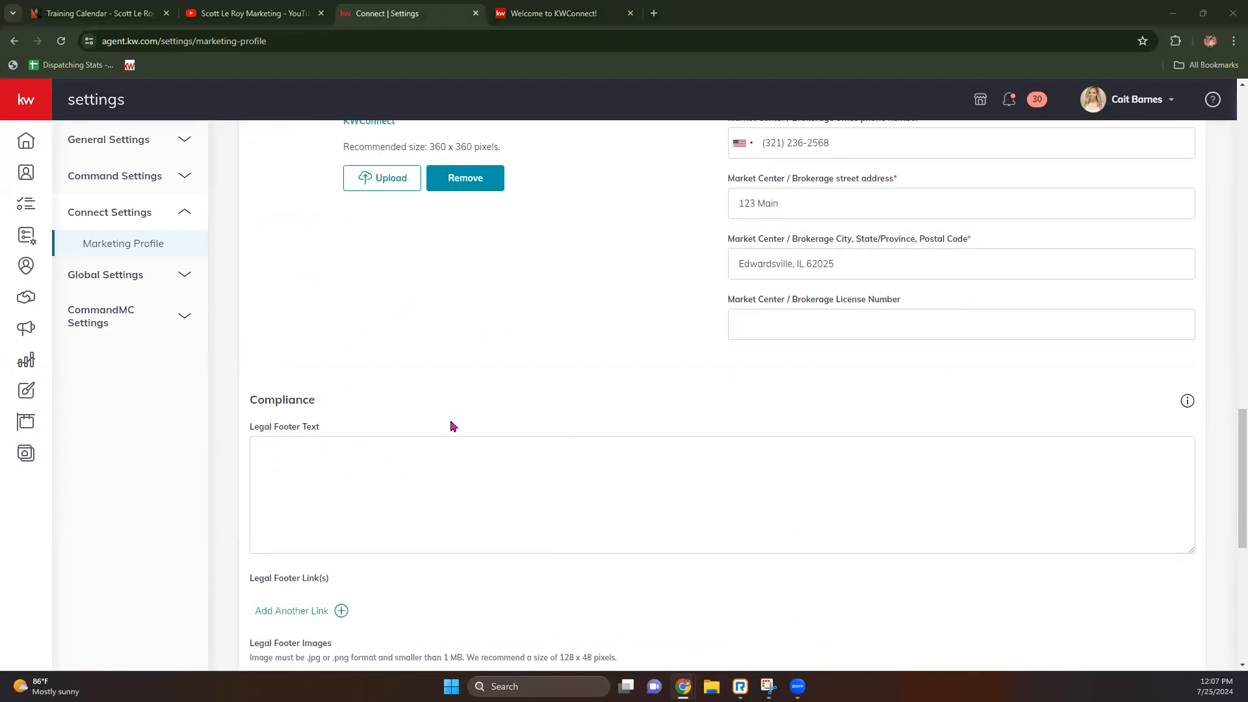
scroll(217, 466, down, 4)
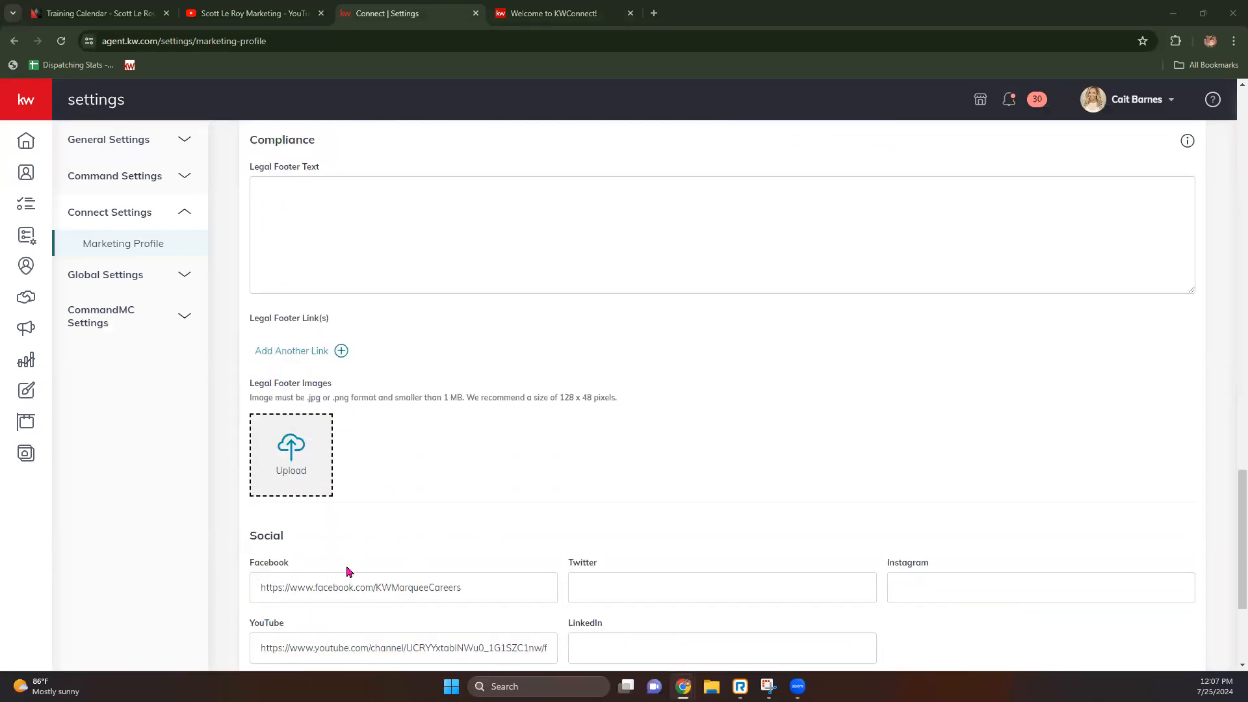
scroll(349, 570, down, 2)
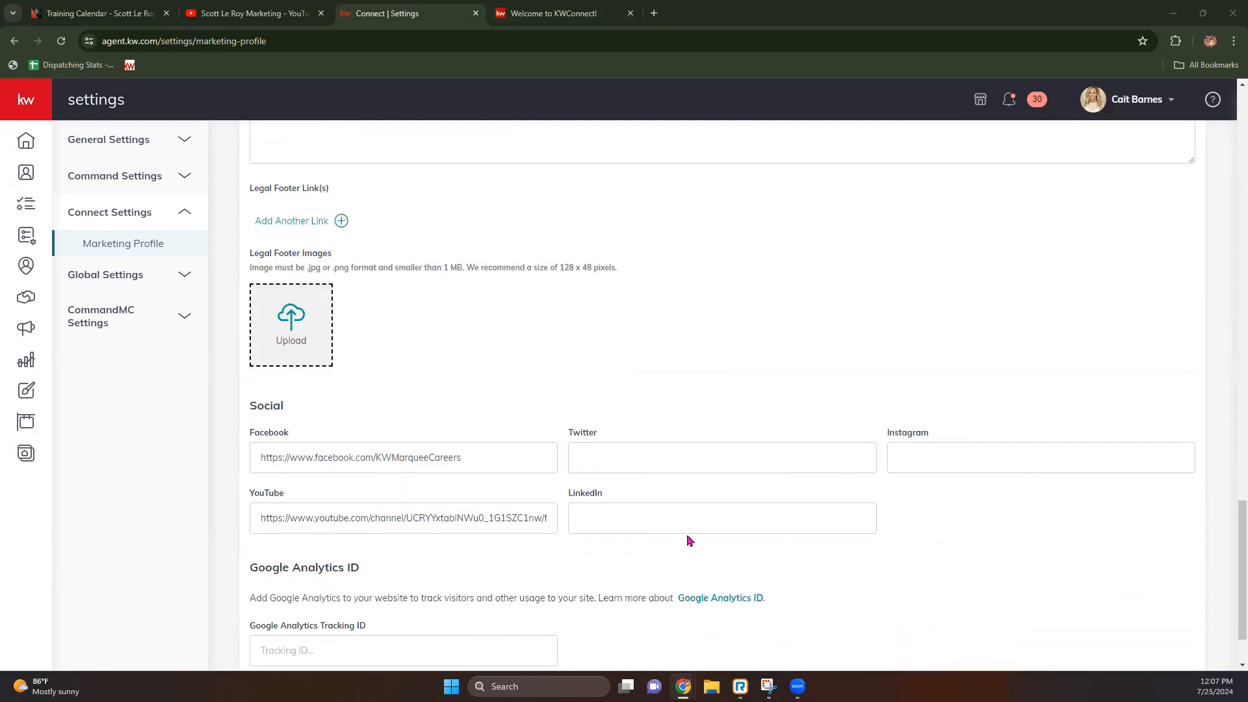
scroll(482, 515, down, 2)
drag(262, 373, 594, 374)
click(506, 383)
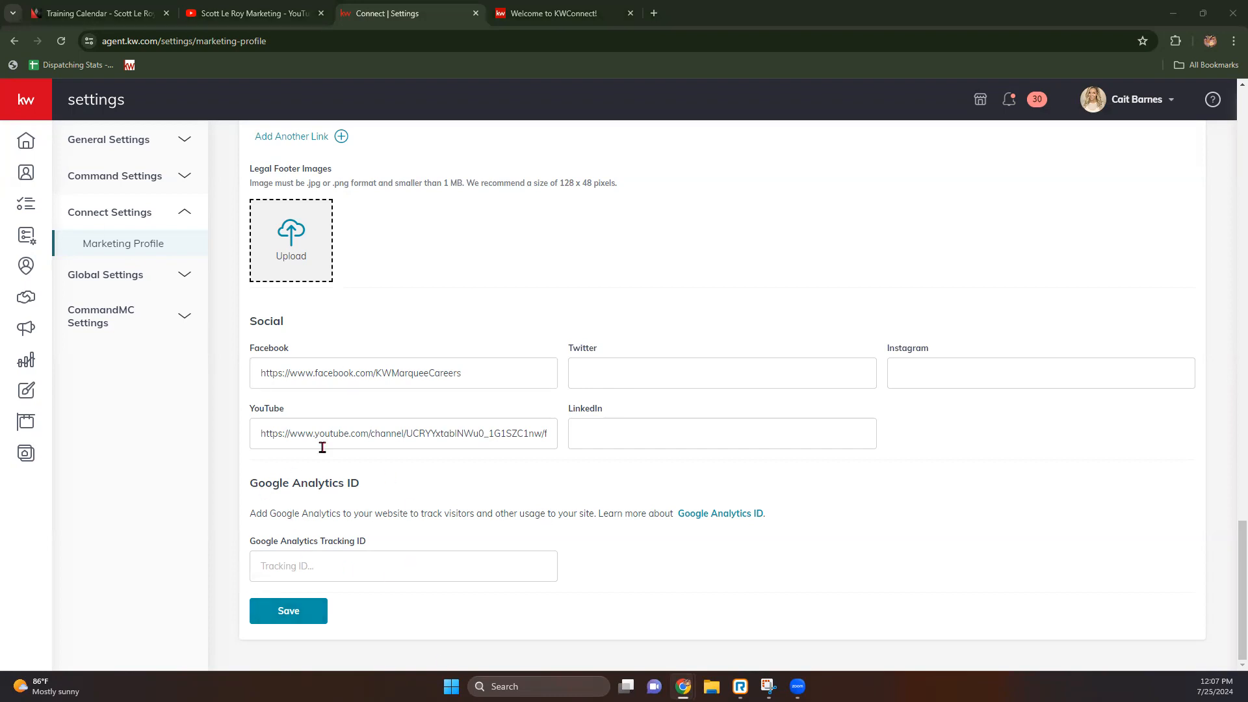
scroll(345, 551, up, 10)
scroll(345, 550, down, 10)
click(290, 613)
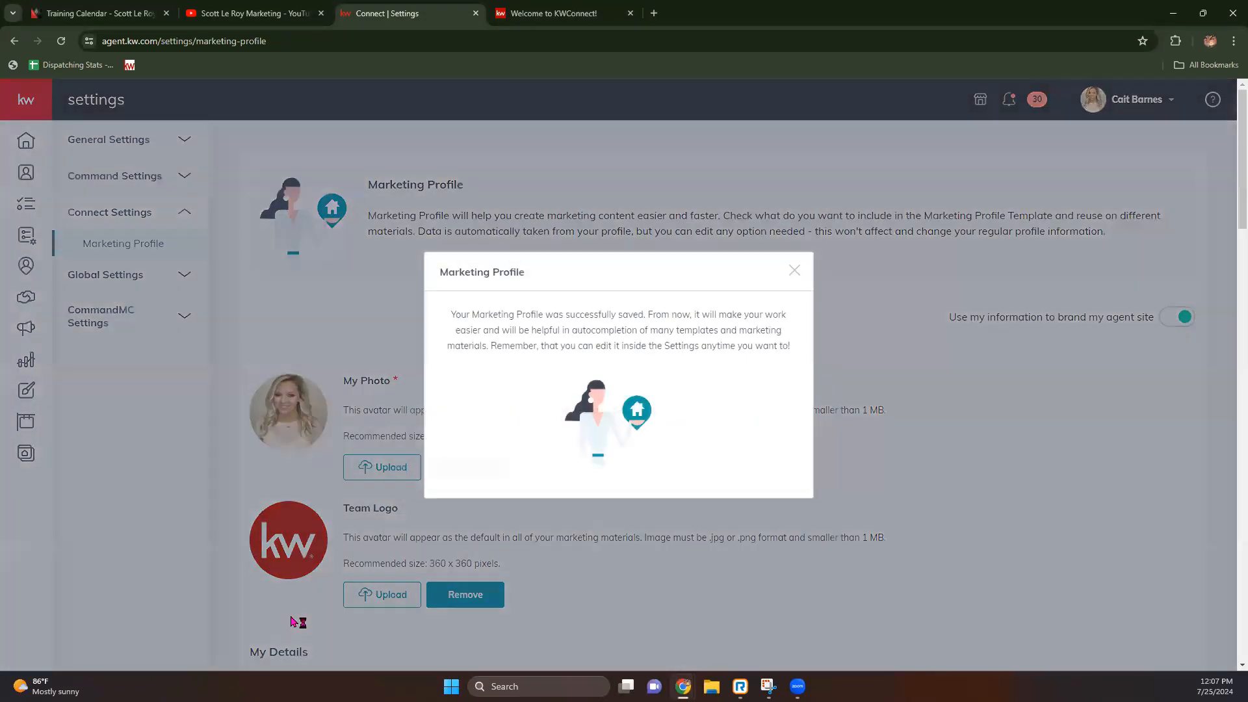
Step: Dismiss the Successfully saved message, expand the navigation labels, and go to Campaigns
click(764, 217)
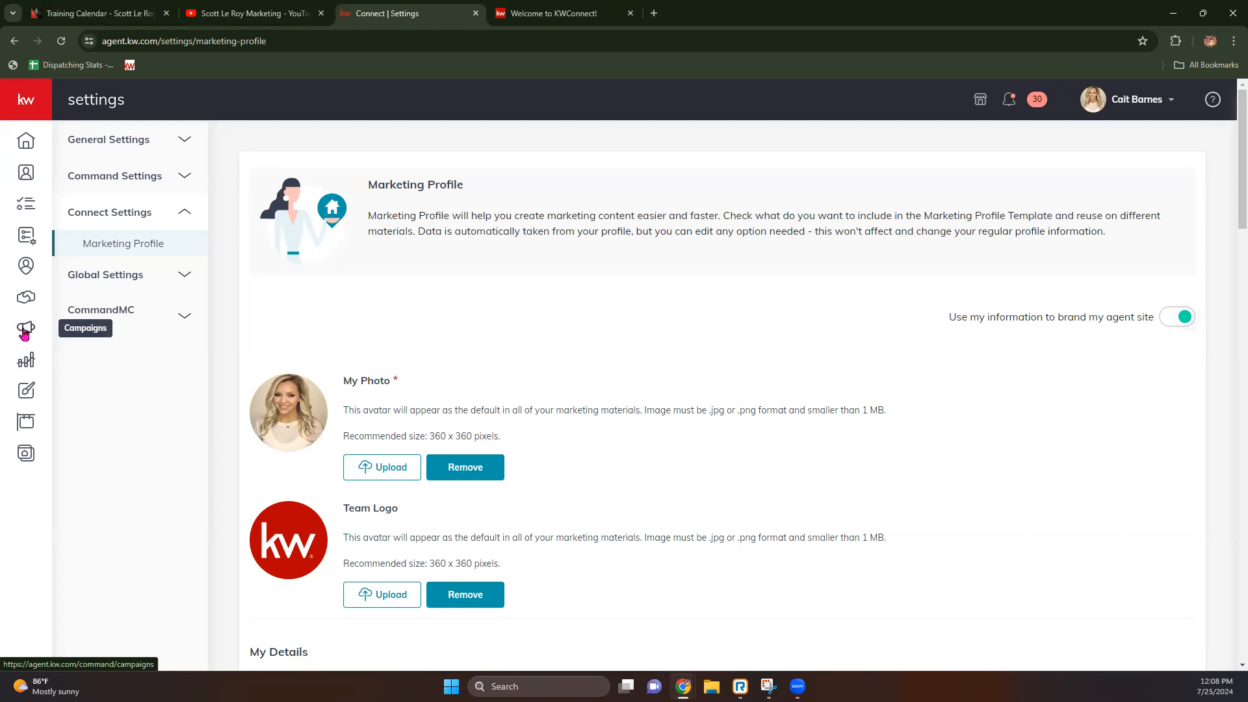
click(22, 106)
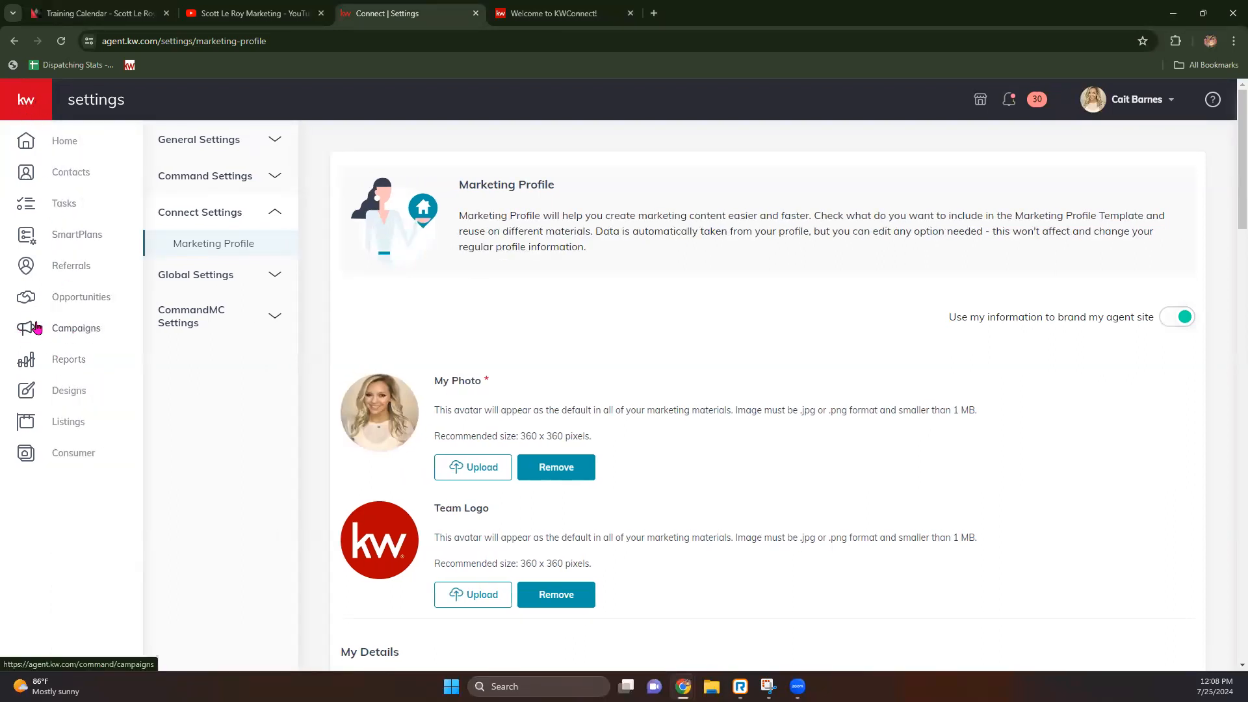
click(90, 330)
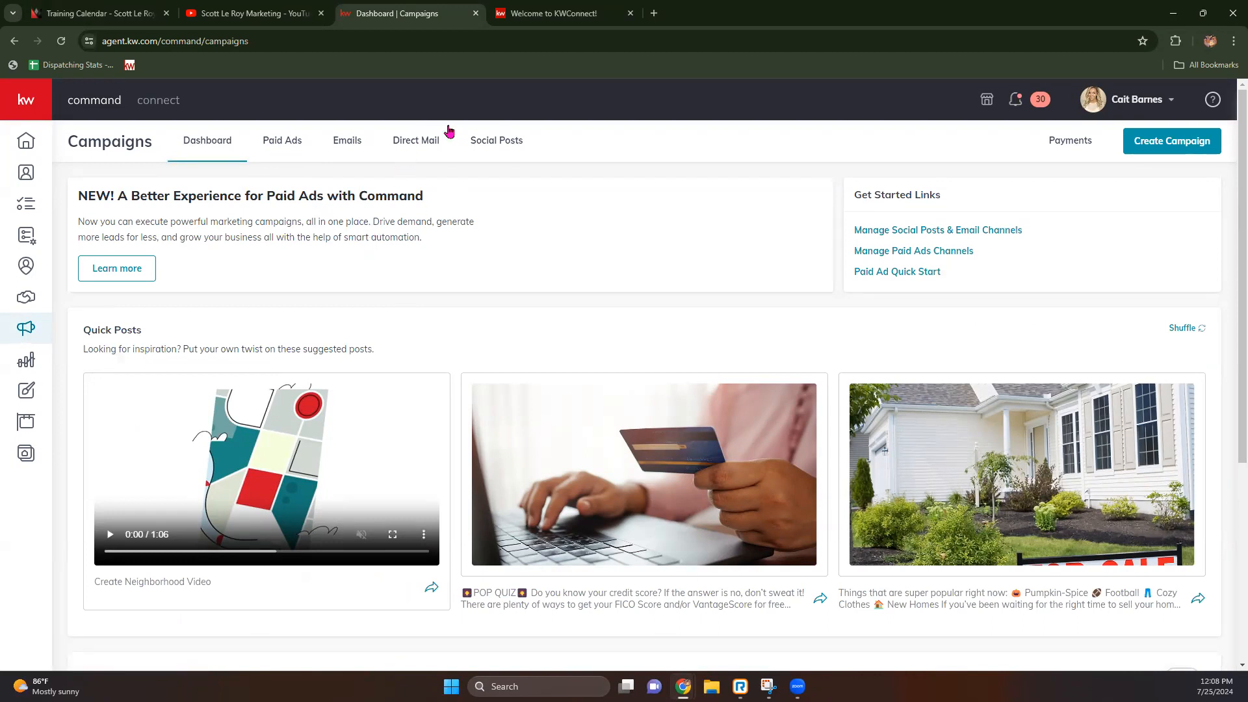
Step: Switch the Campaigns page to the Direct Mail tab
click(419, 149)
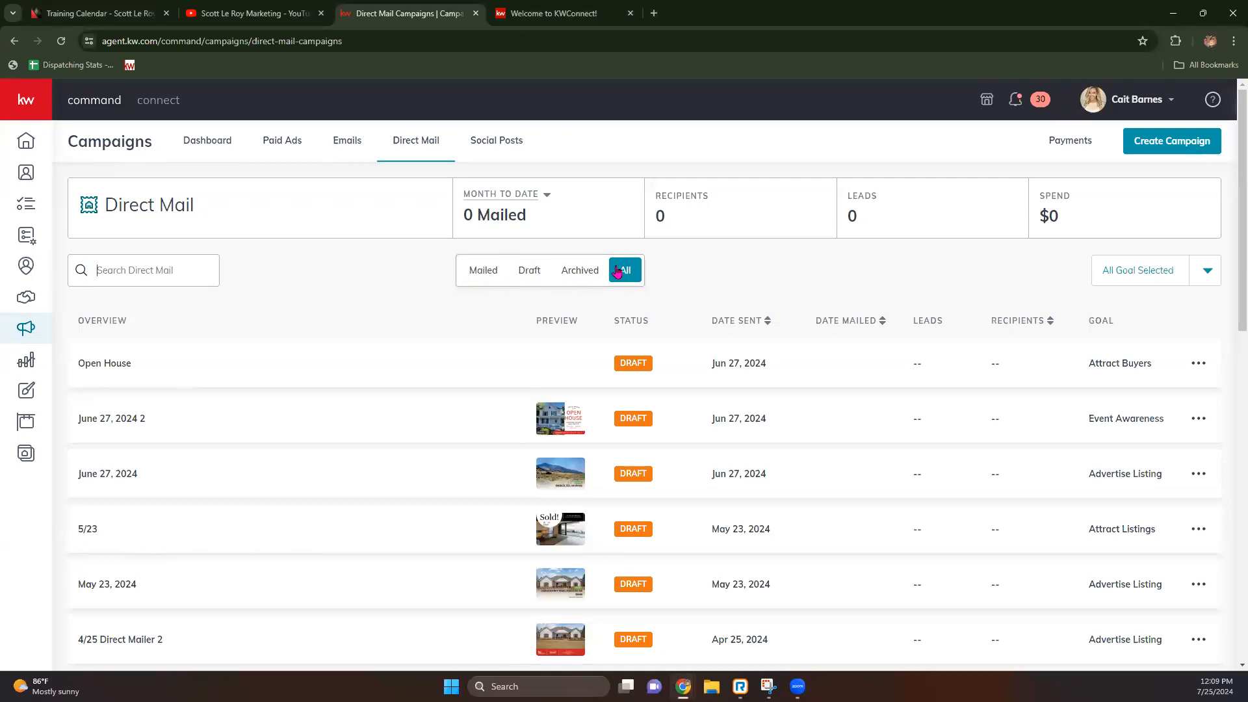
click(1206, 278)
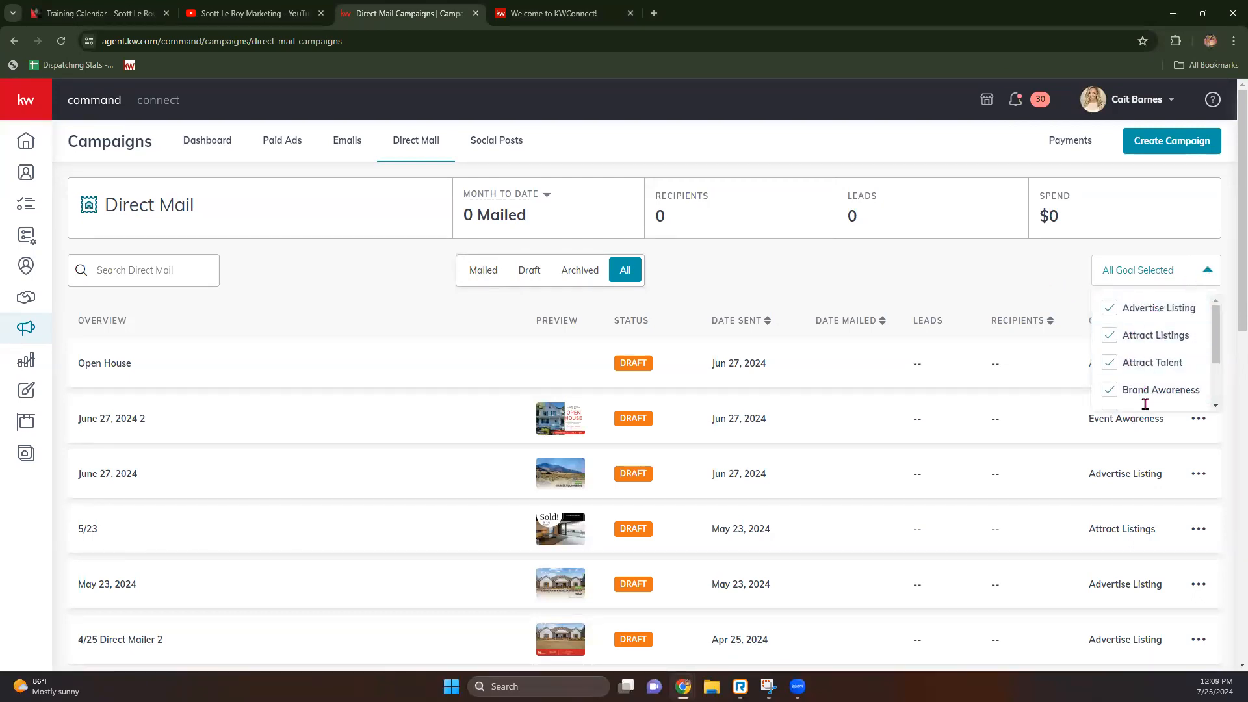
scroll(1152, 367, down, 2)
scroll(1132, 383, up, 2)
click(964, 269)
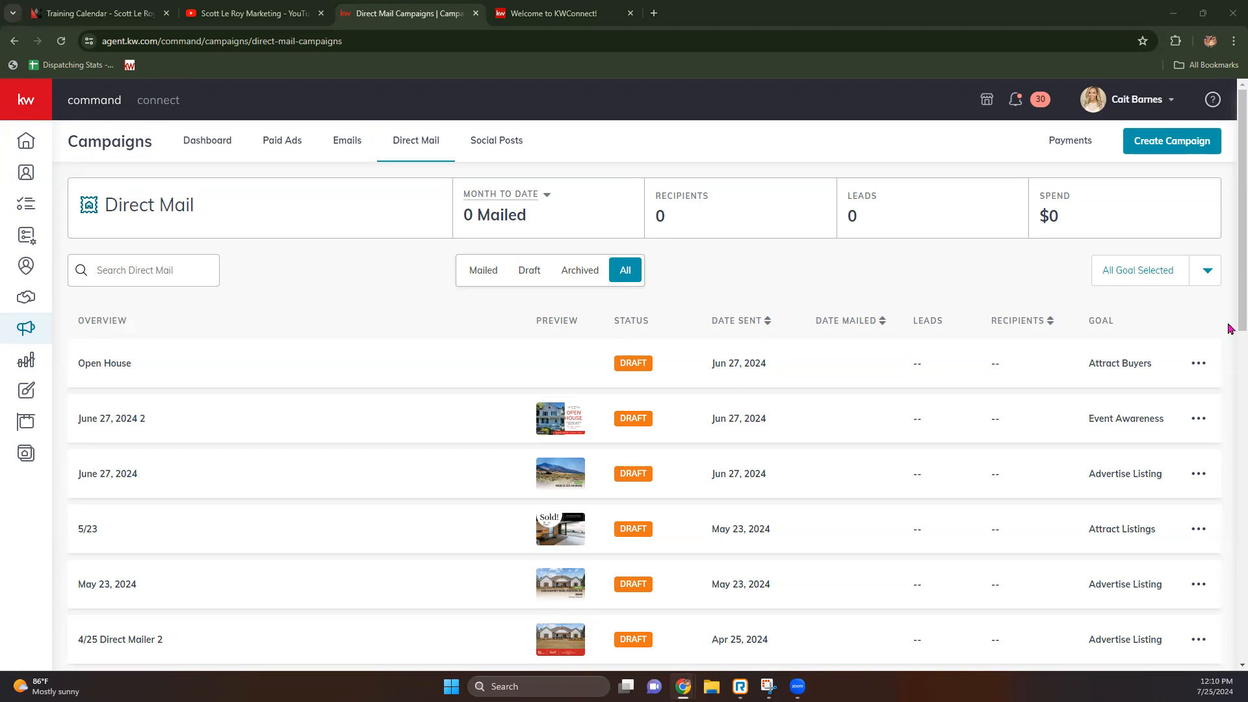
Step: Check the Open House campaign's actions menu, close it, and start a new campaign
click(1203, 369)
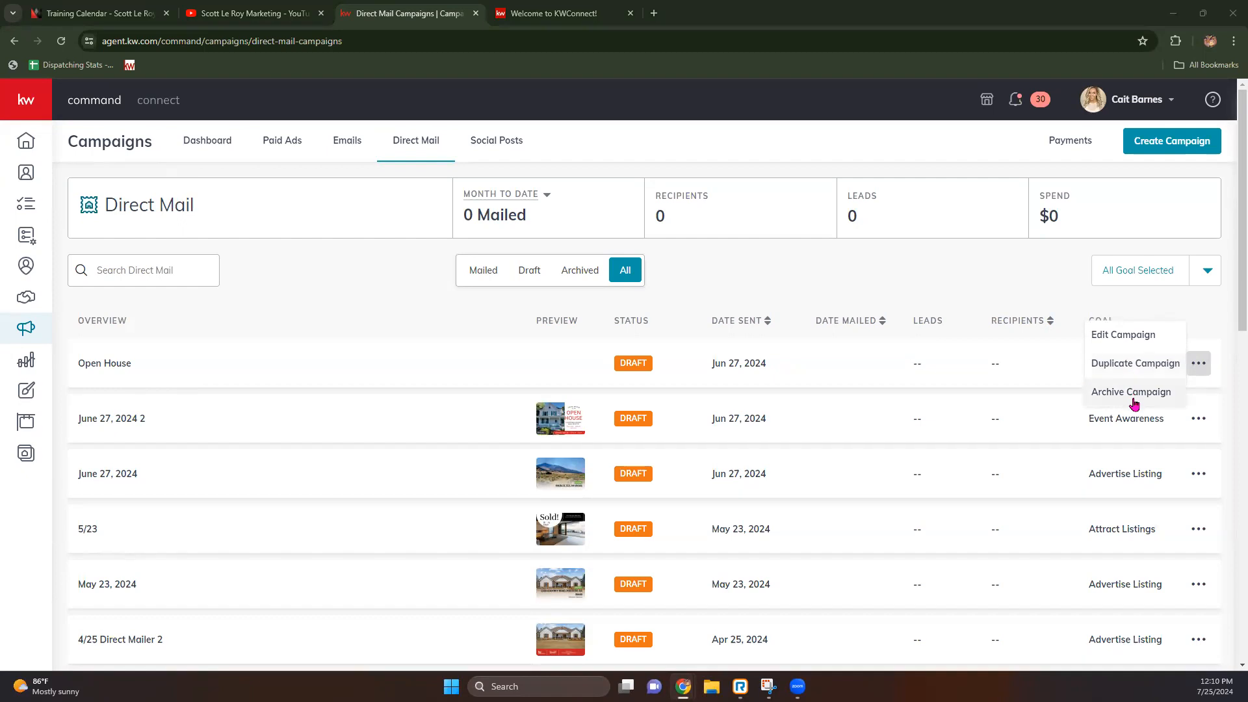
click(808, 276)
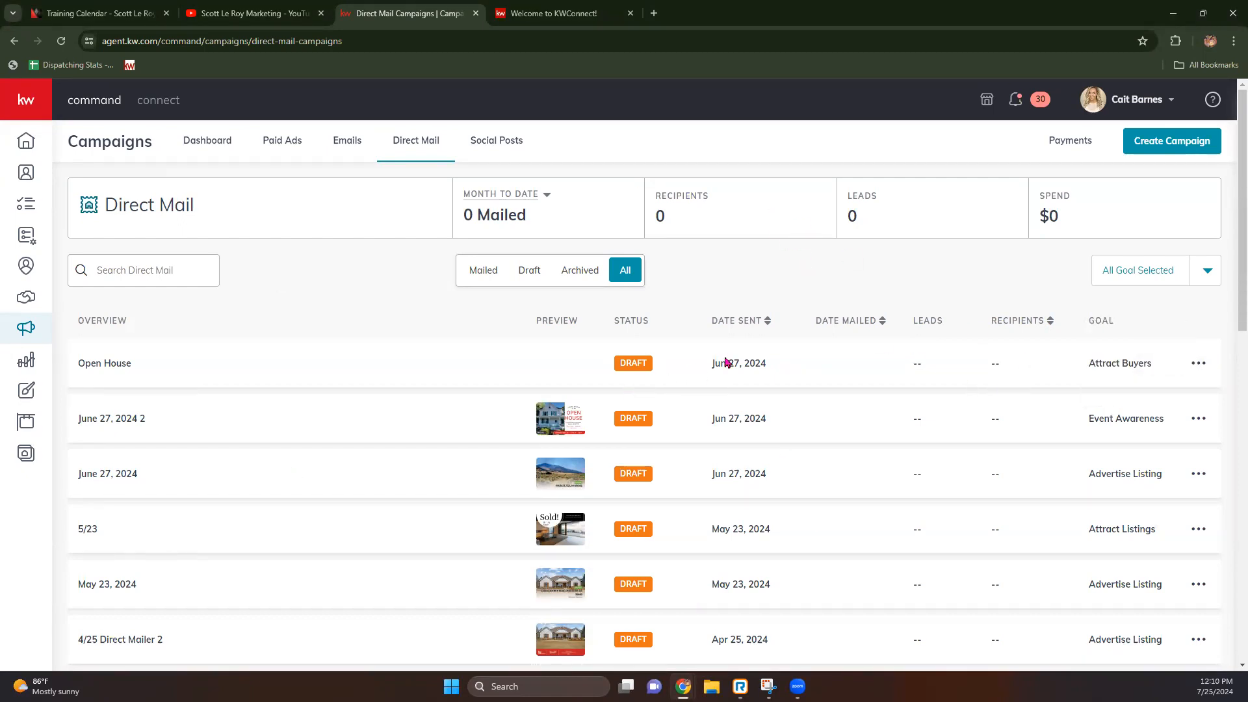
click(1187, 153)
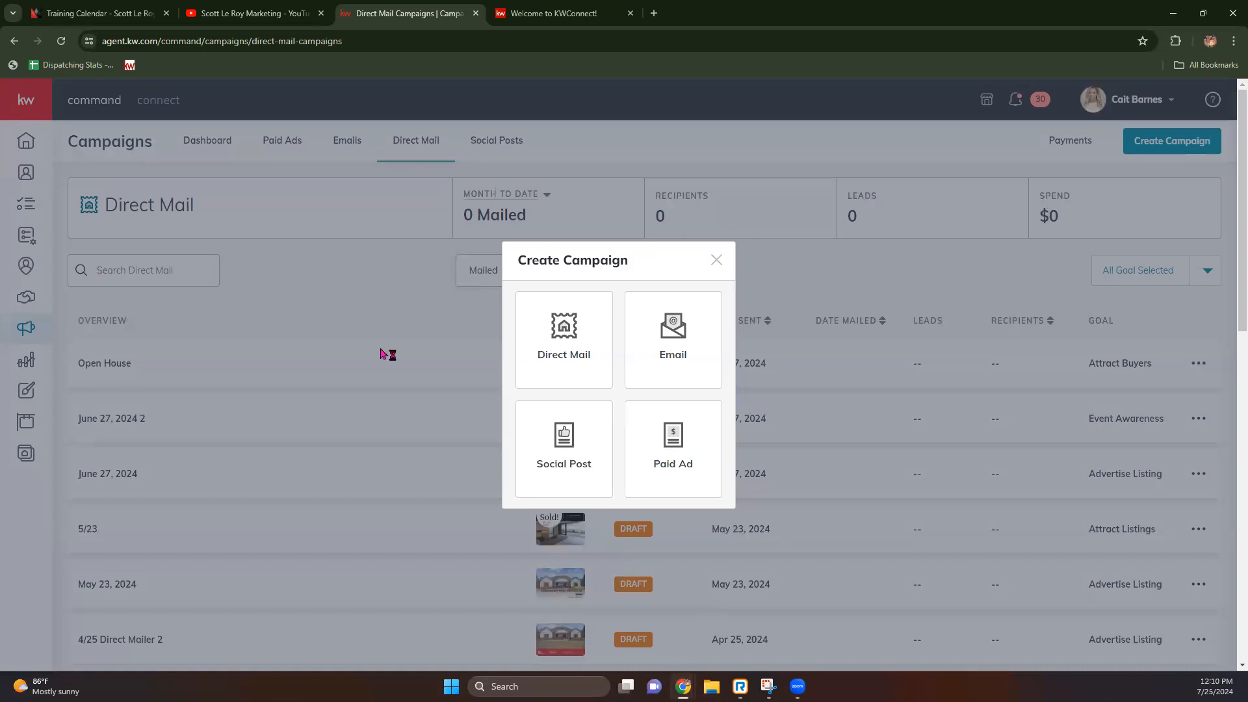
Step: Choose Direct Mail, name the campaign 7/25/2024 (correcting the year), and pick the Advertise Listing goal
click(580, 345)
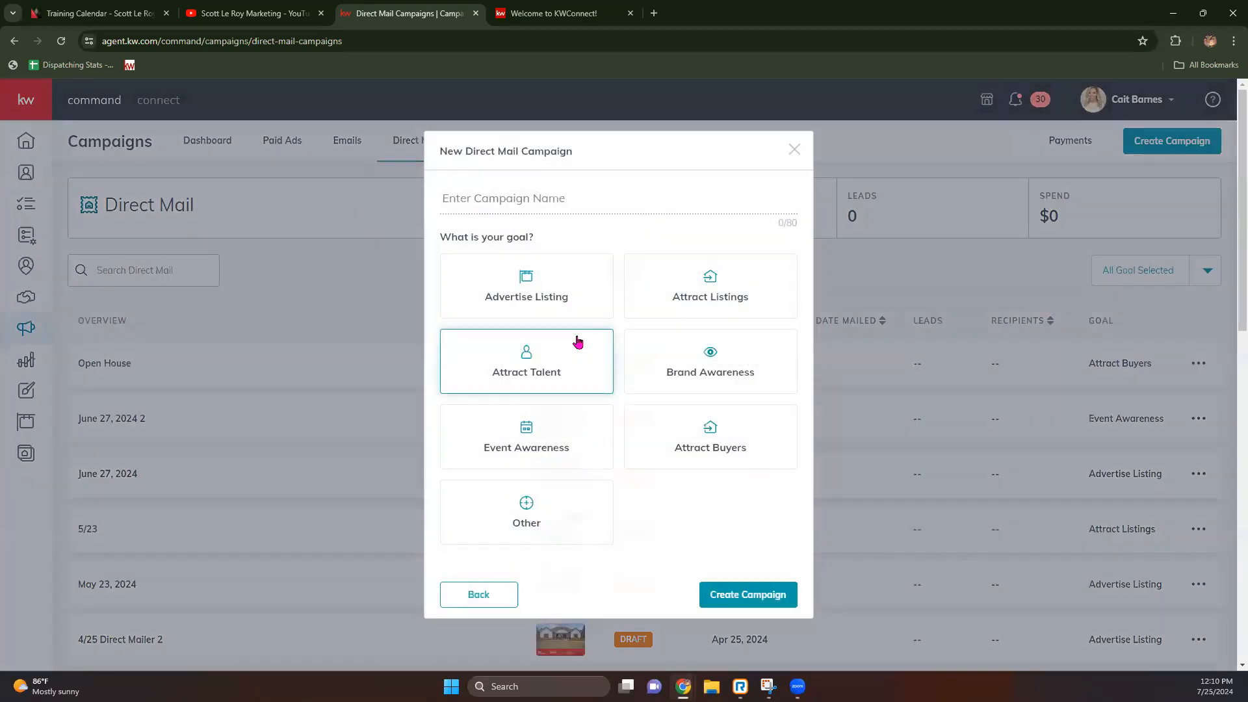
click(546, 199)
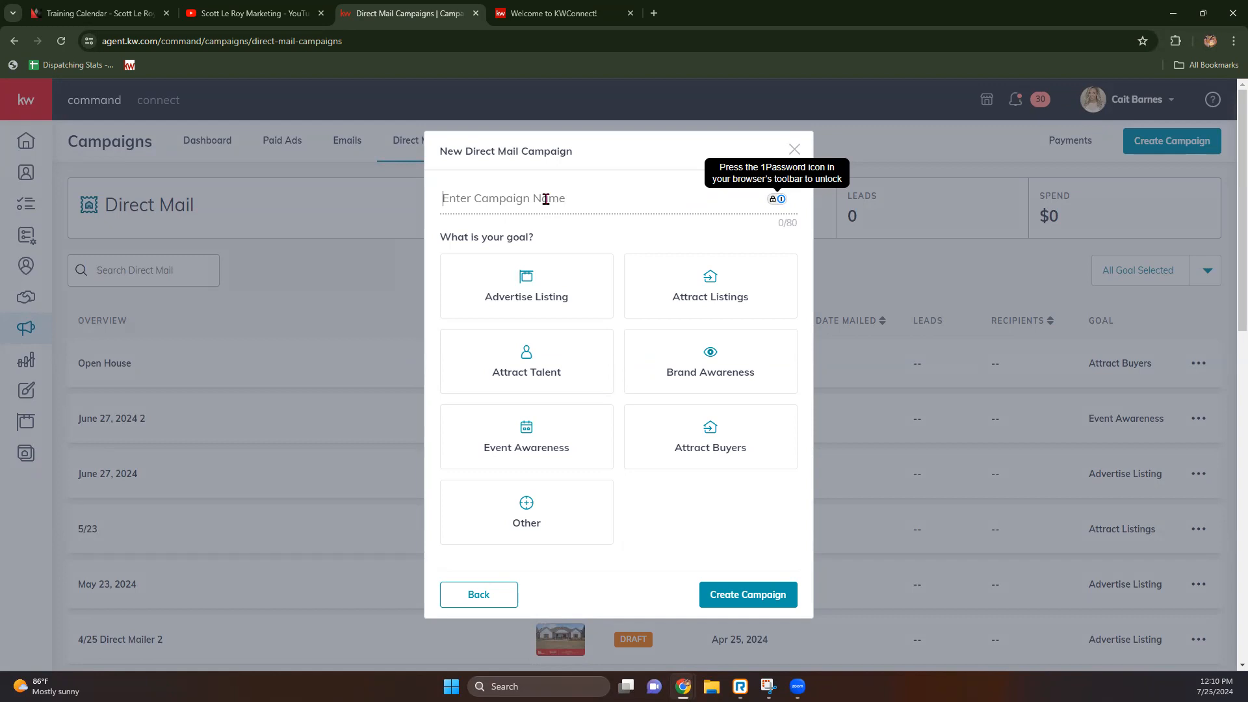
text(7/25)
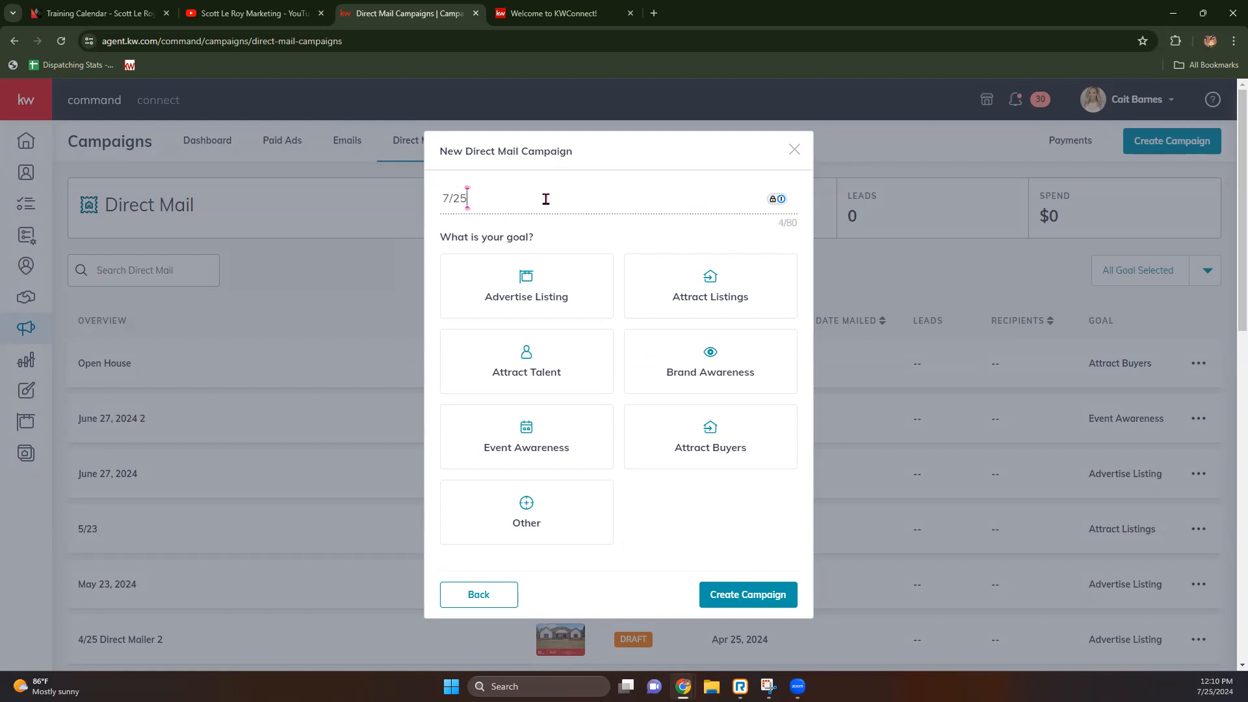
text(/2022)
key(BackSpace)
text(4)
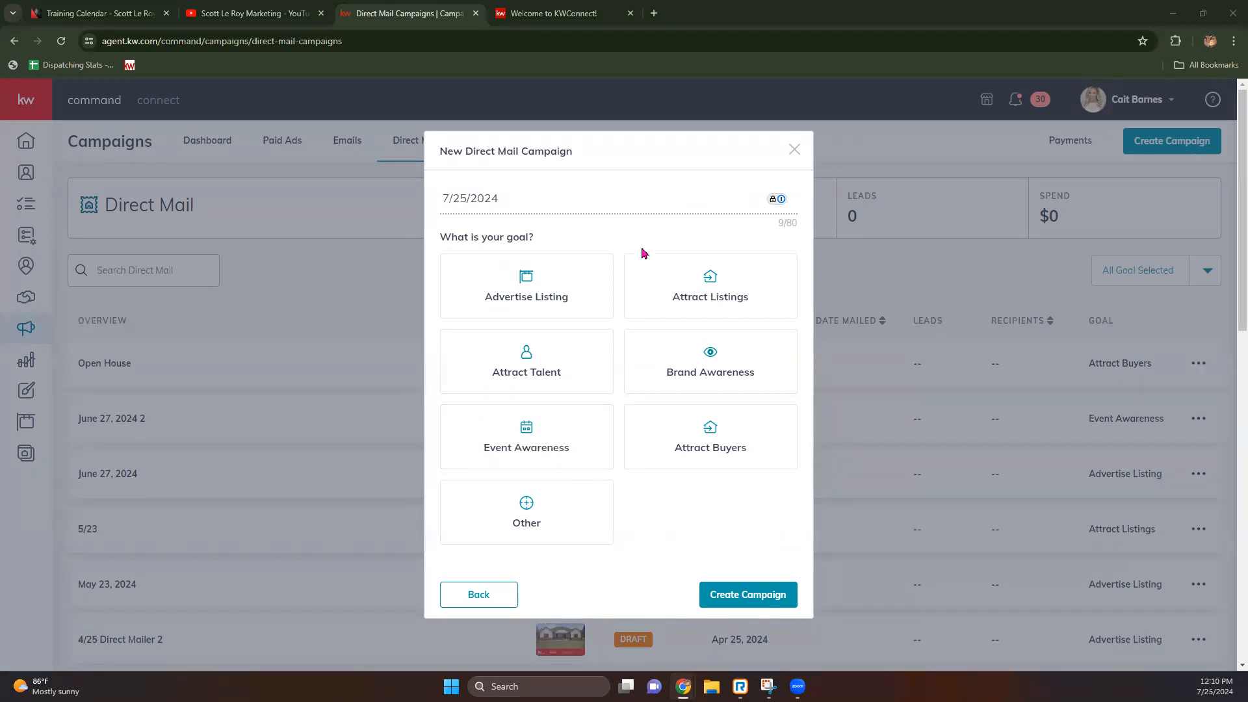
click(529, 293)
scroll(529, 296, down, 3)
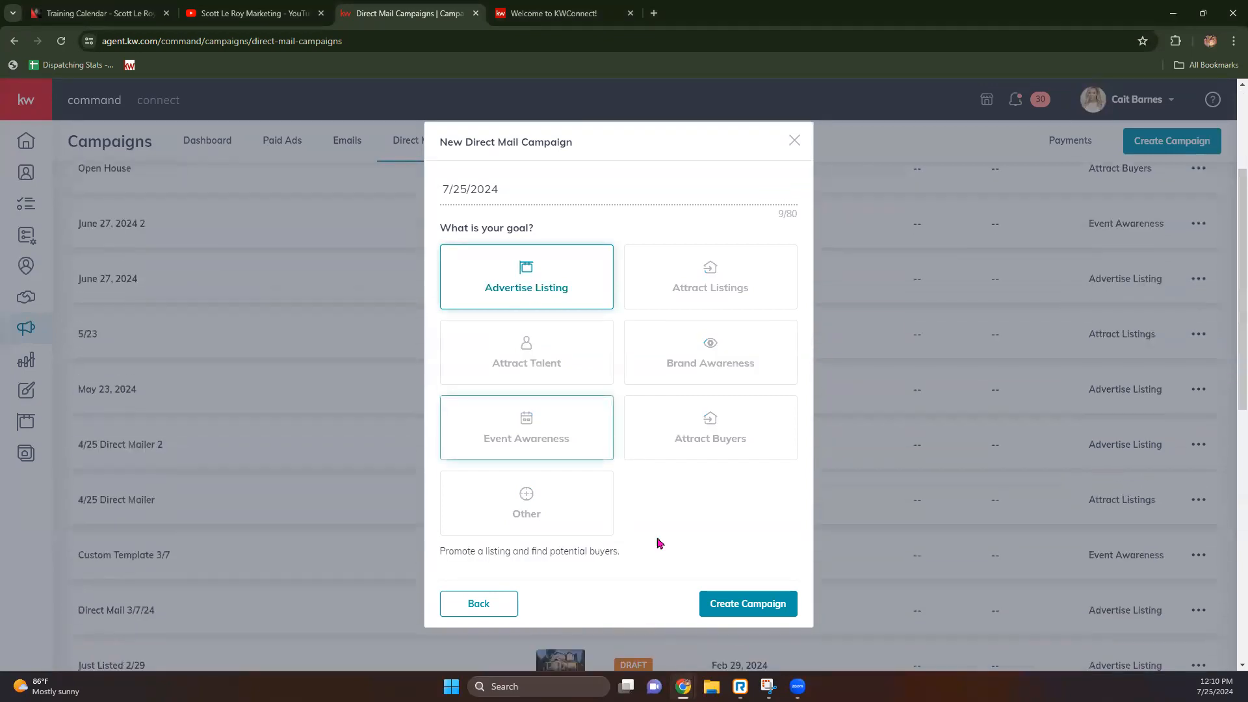
Step: Create the campaign and set the listing search to MLS Number across All Listings
click(758, 604)
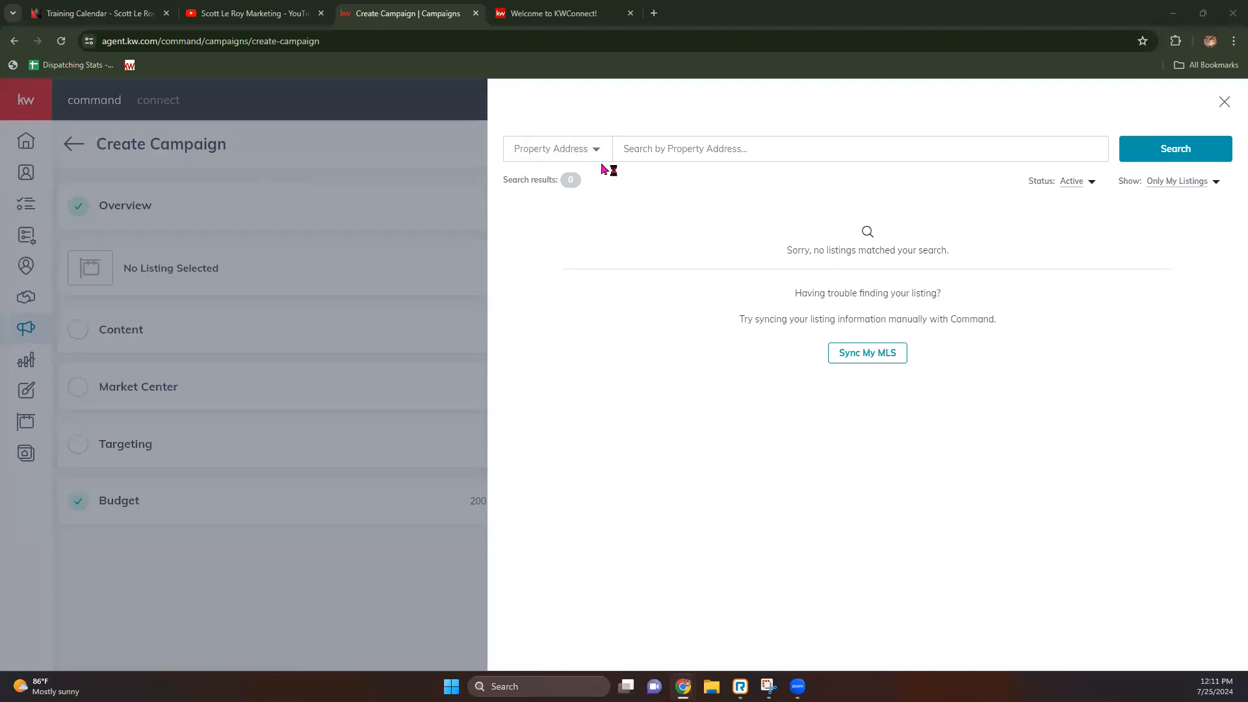
click(596, 151)
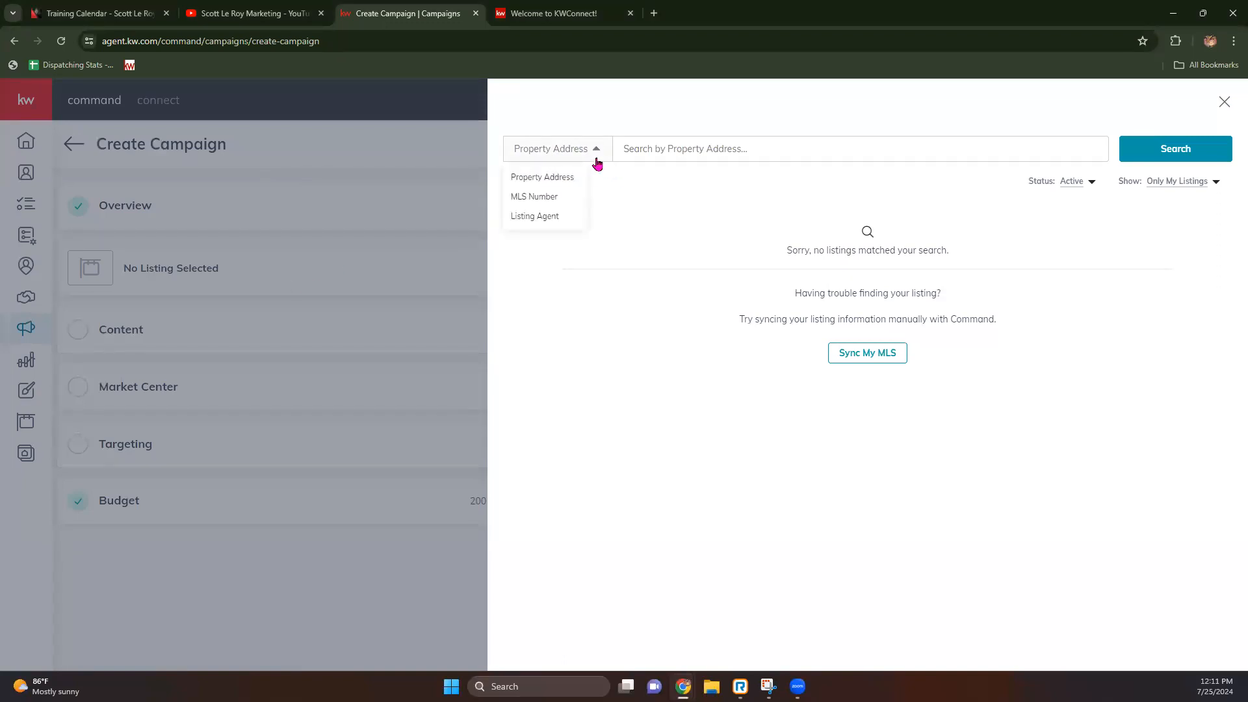
click(541, 198)
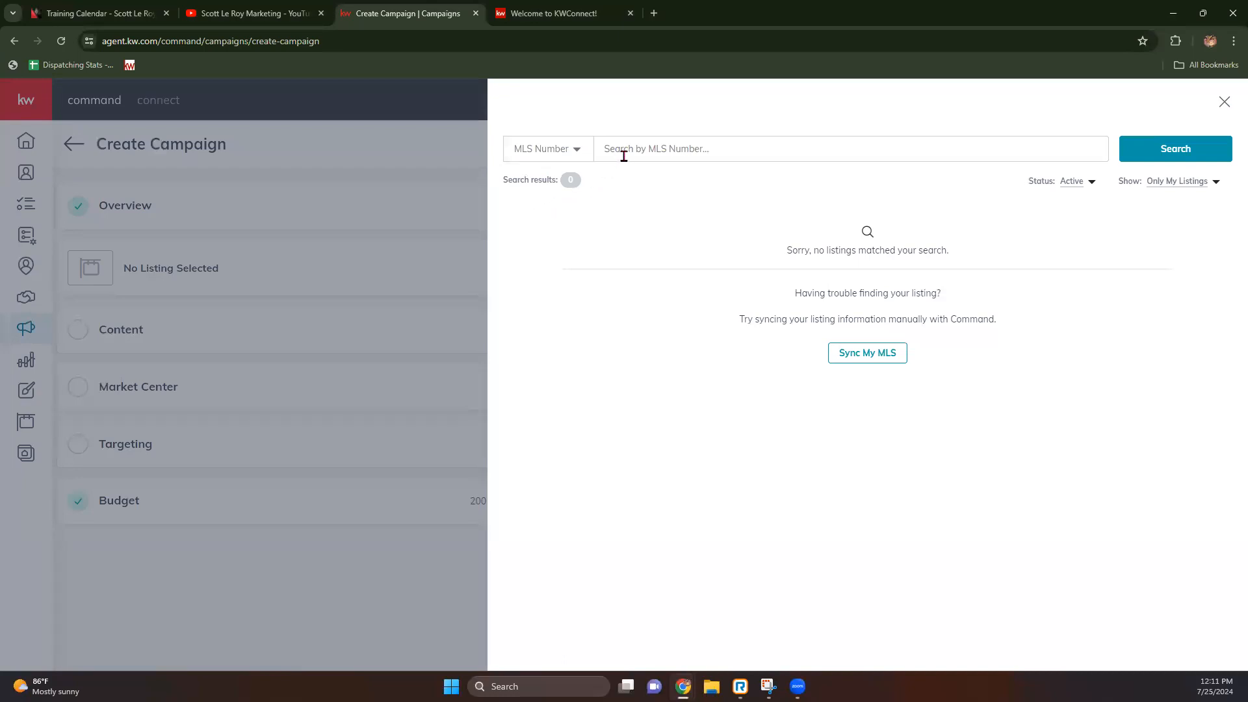
click(1214, 186)
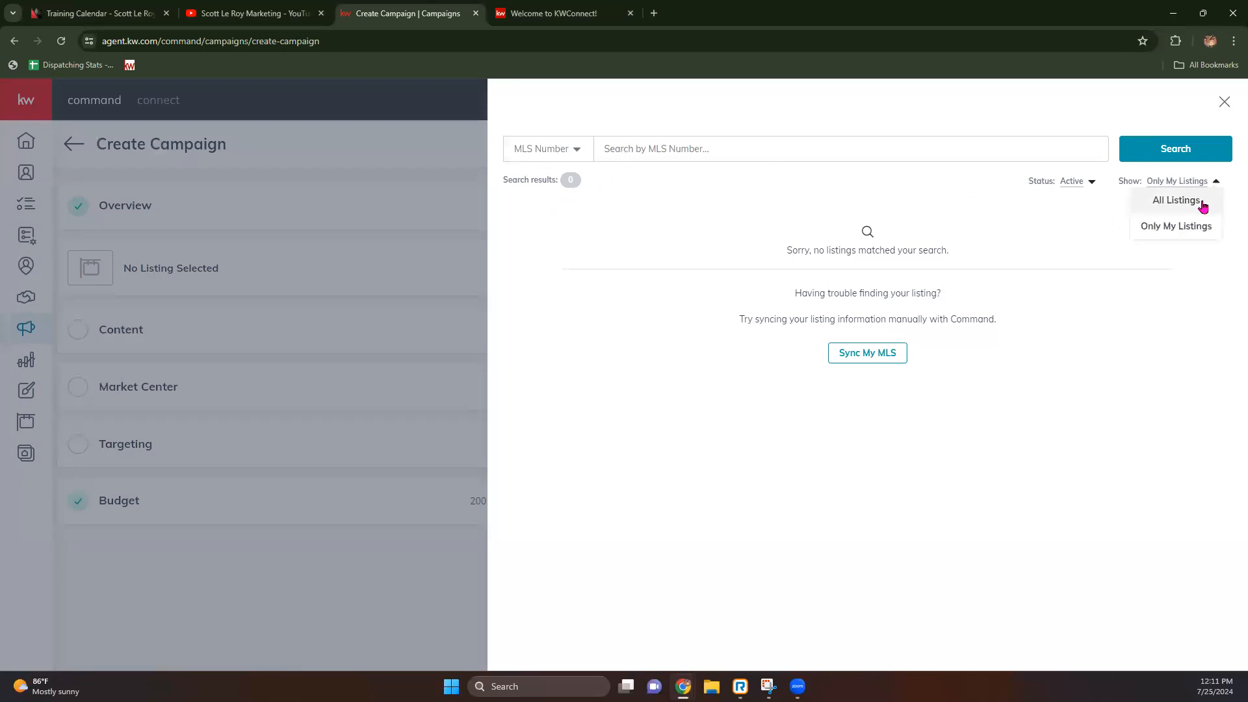
click(1166, 203)
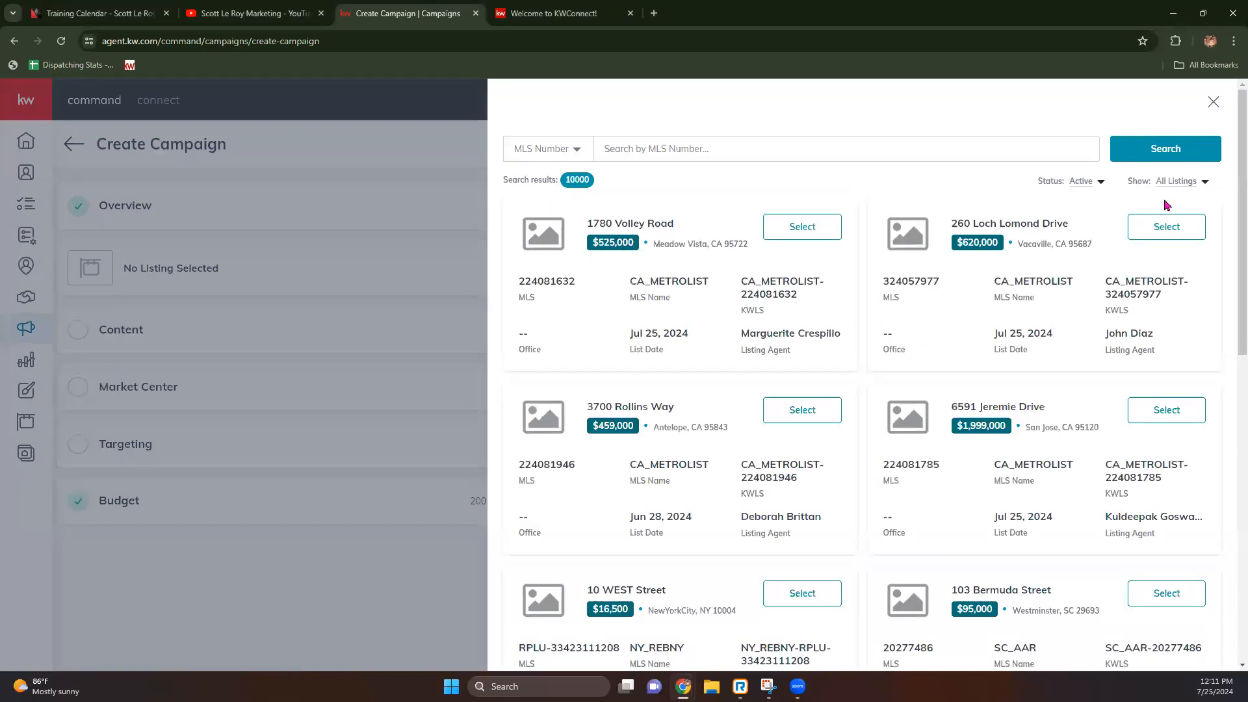
Step: Paste MLS number O5974055 into the search field and run the search
click(613, 147)
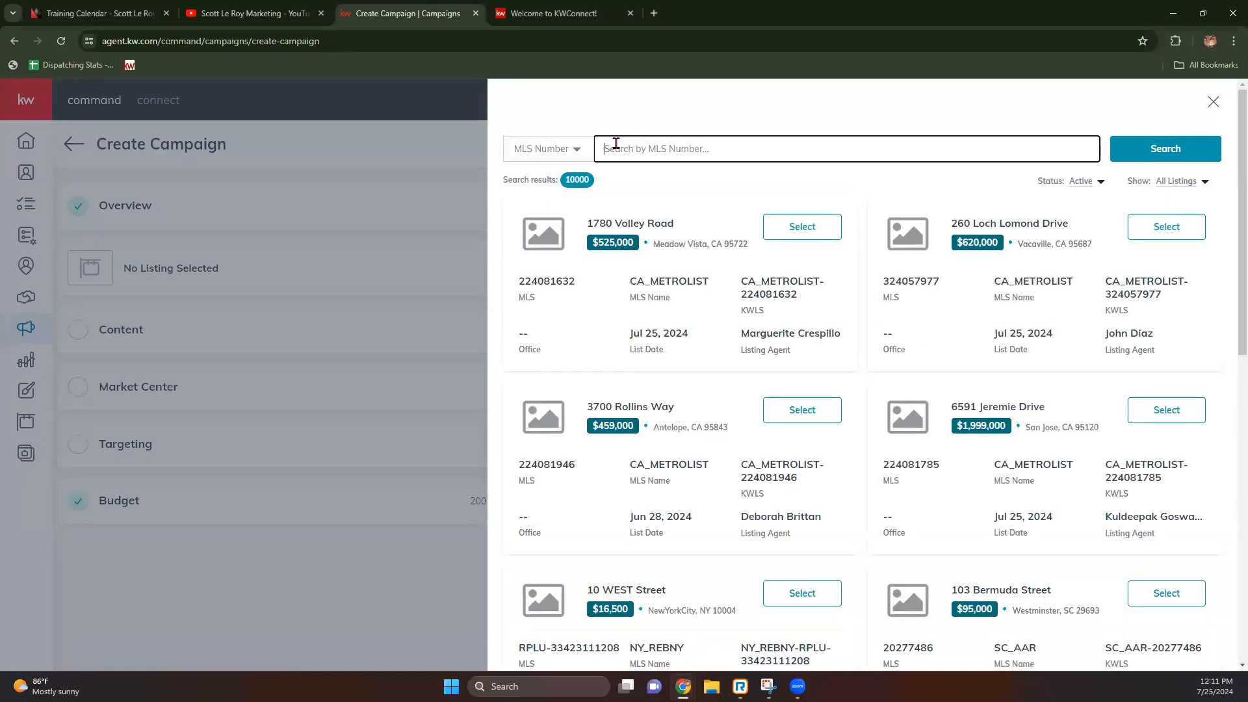
right_click(615, 146)
click(670, 270)
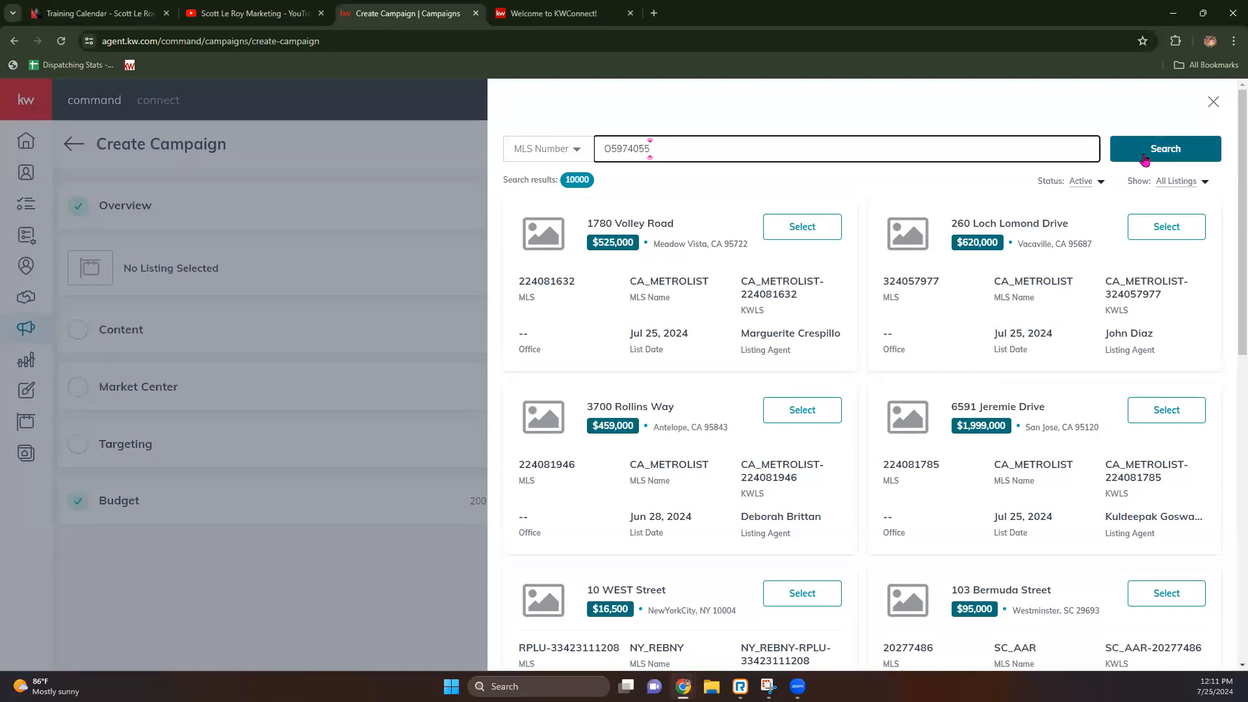
click(1195, 160)
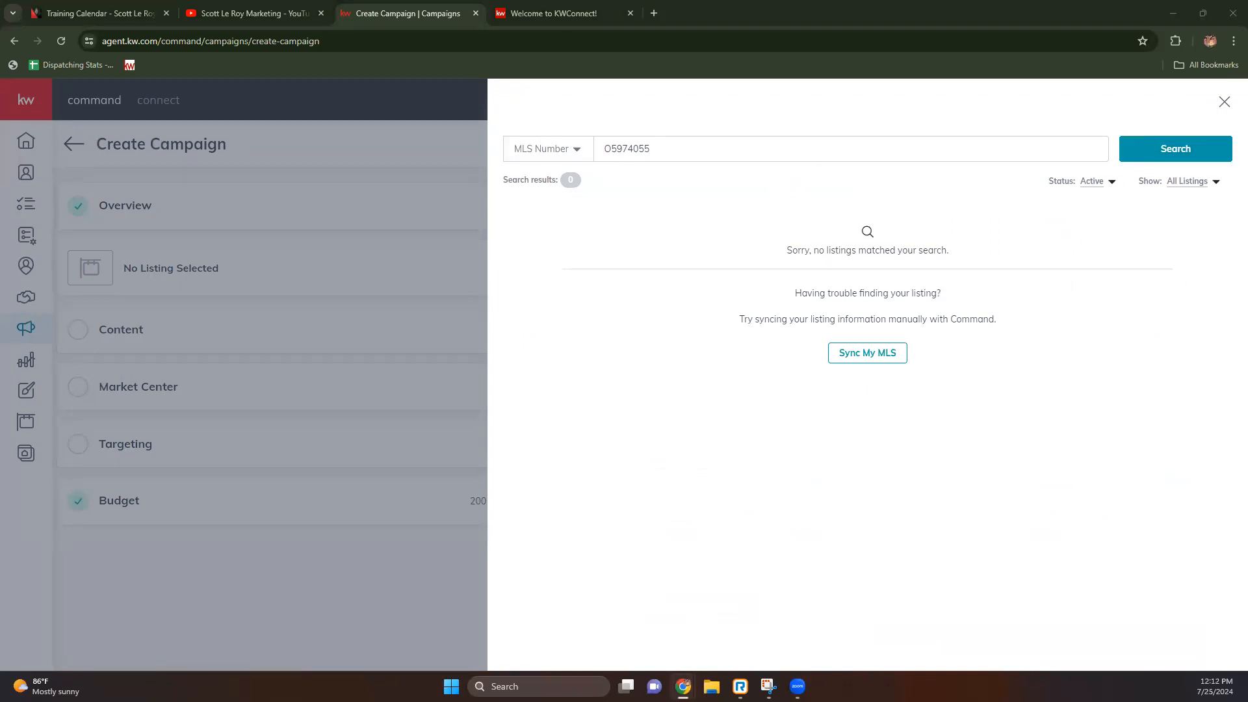
Step: Clear the MLS number and switch the listing search type to Property Address
drag(695, 149, 480, 141)
key(BackSpace)
click(553, 150)
click(550, 177)
click(644, 153)
text(429)
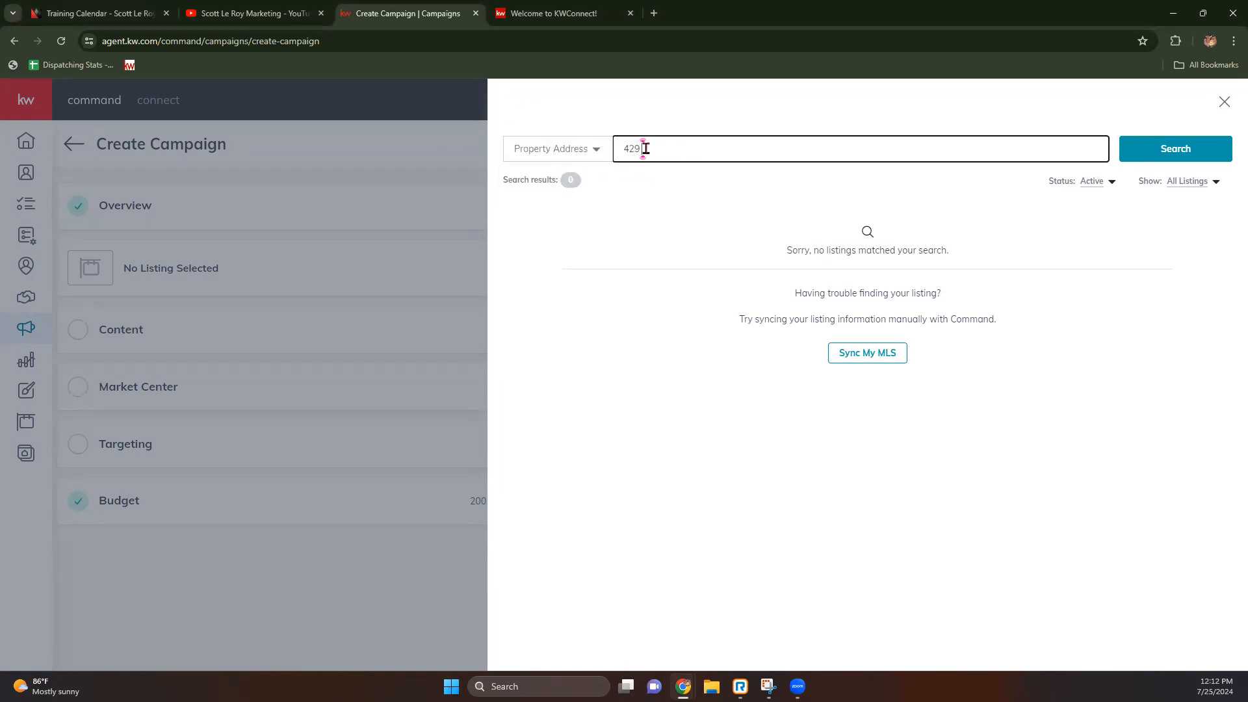
key(BackSpace)
key(BackSpace)
key(BackSpace)
key(Return)
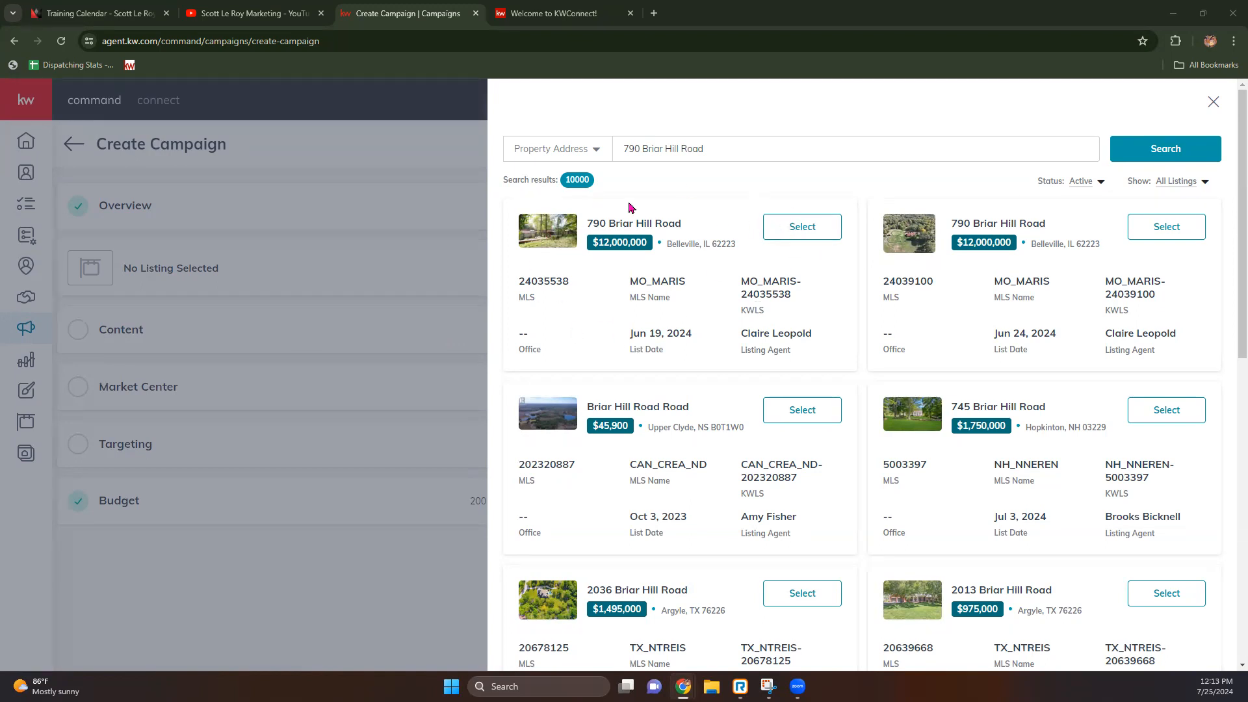
click(796, 239)
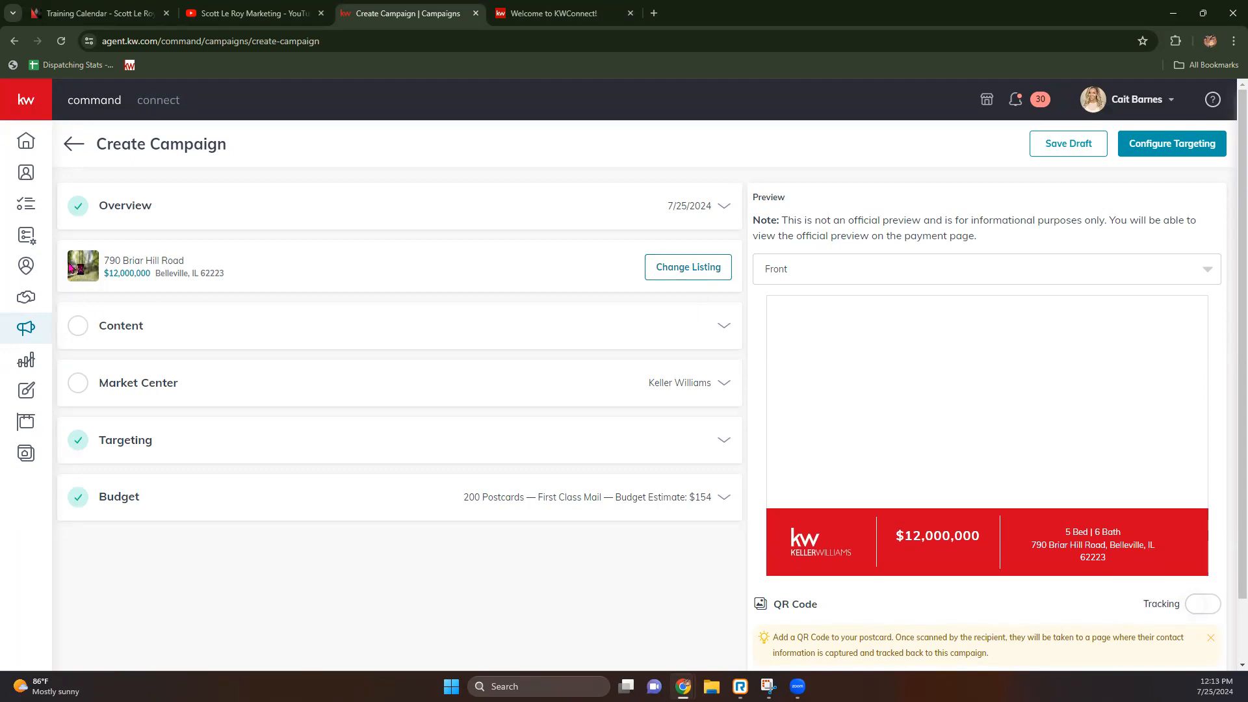
click(724, 327)
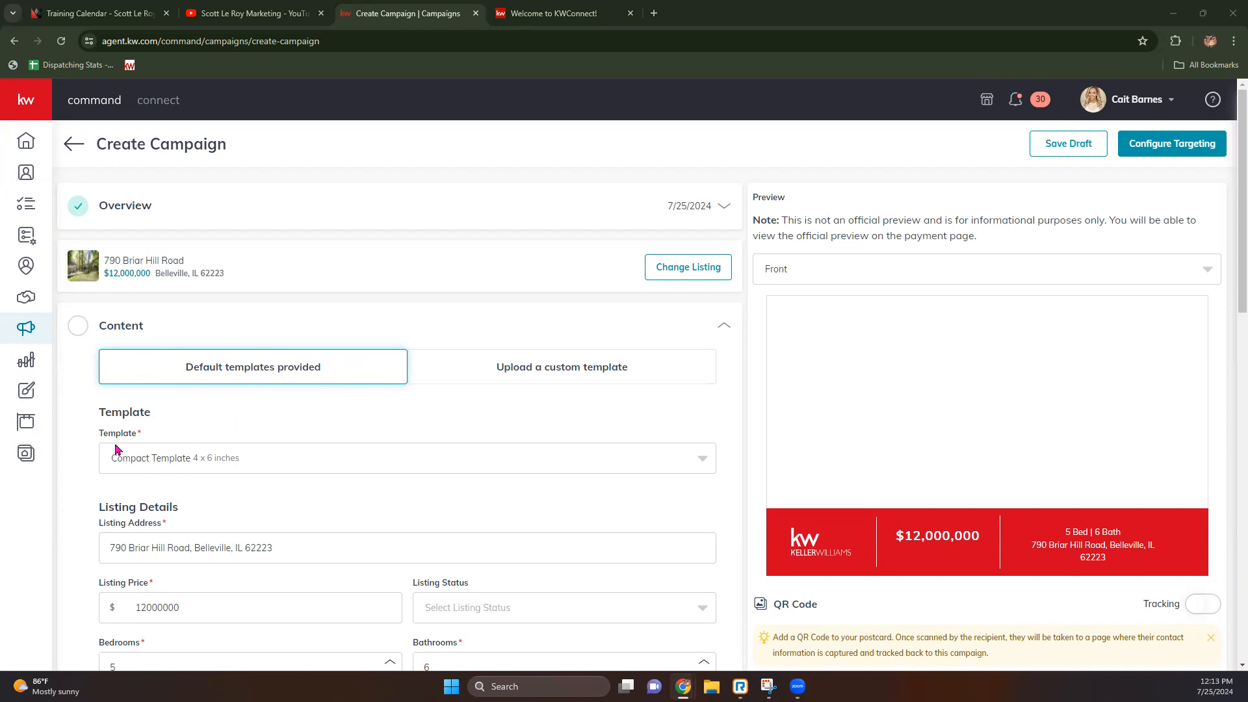
click(192, 467)
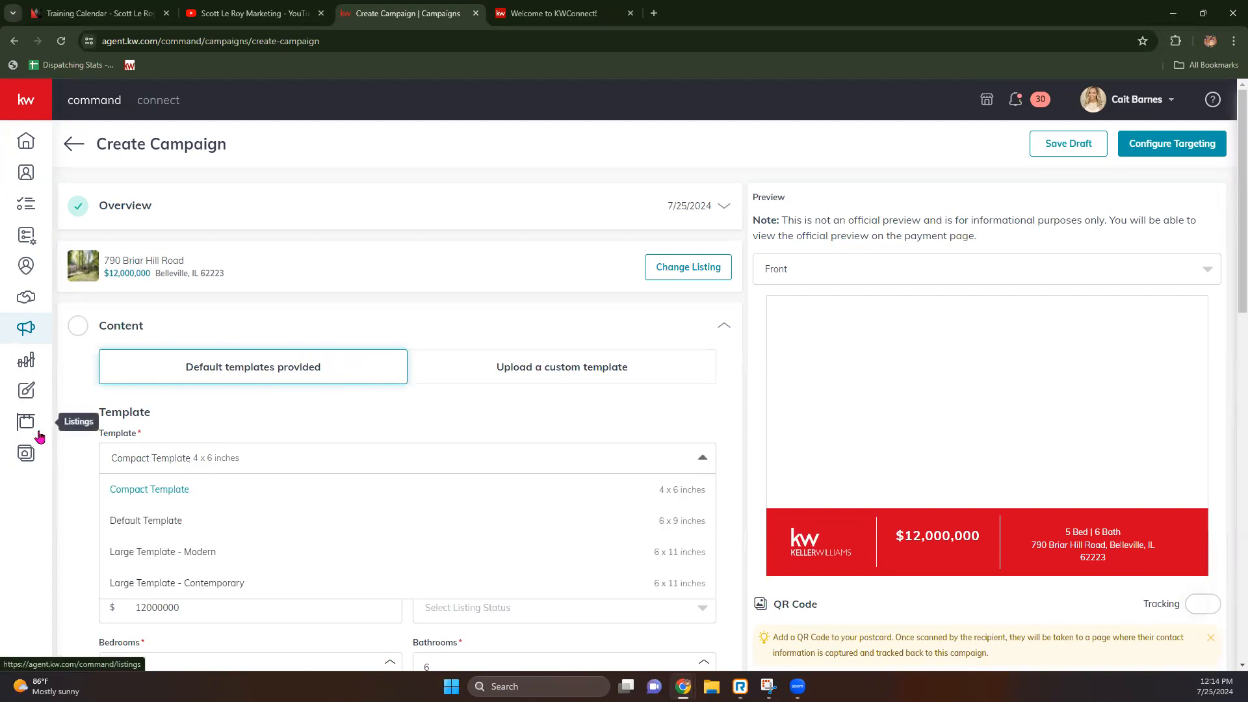
scroll(148, 418, down, 1)
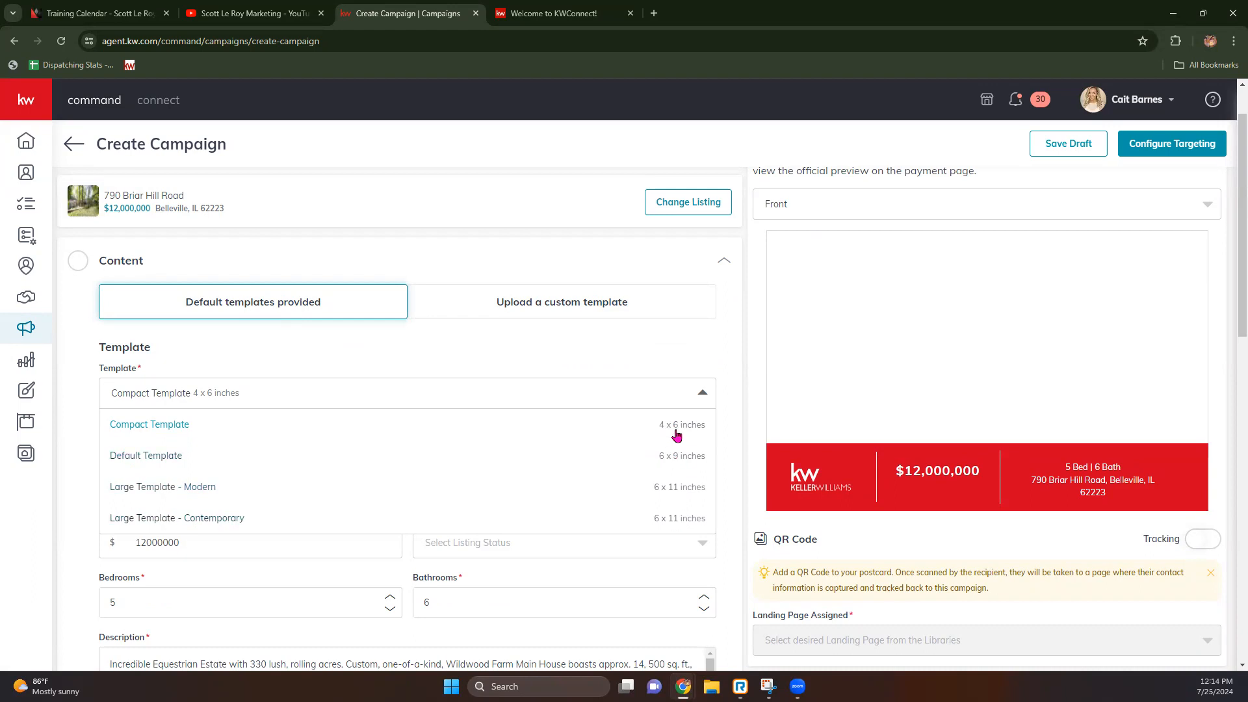
click(644, 357)
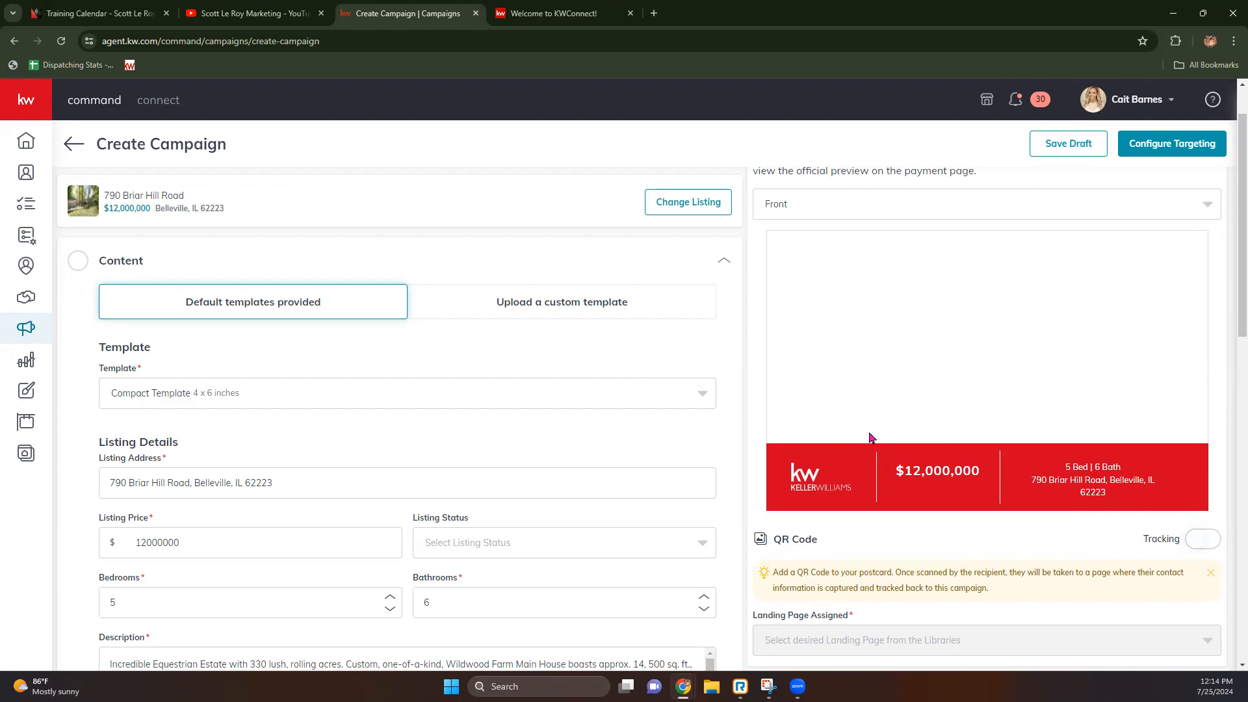
scroll(71, 443, down, 1)
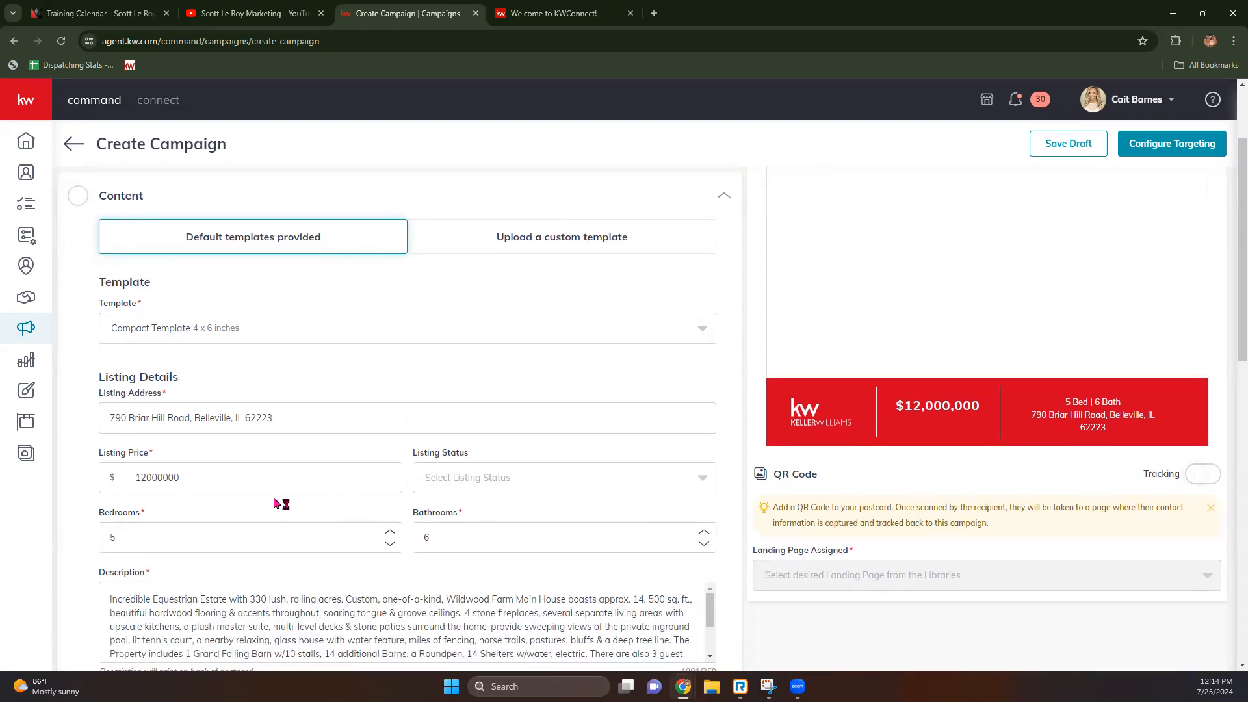
scroll(323, 368, down, 3)
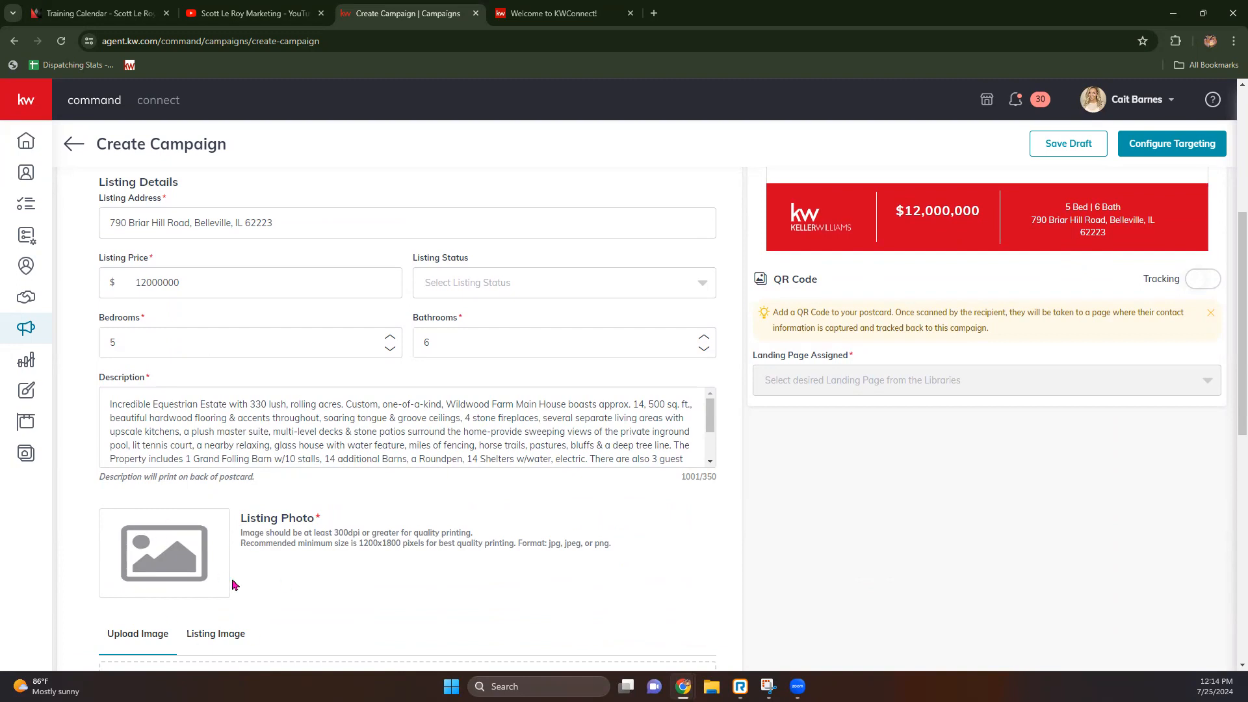
scroll(236, 584, down, 1)
scroll(245, 541, down, 1)
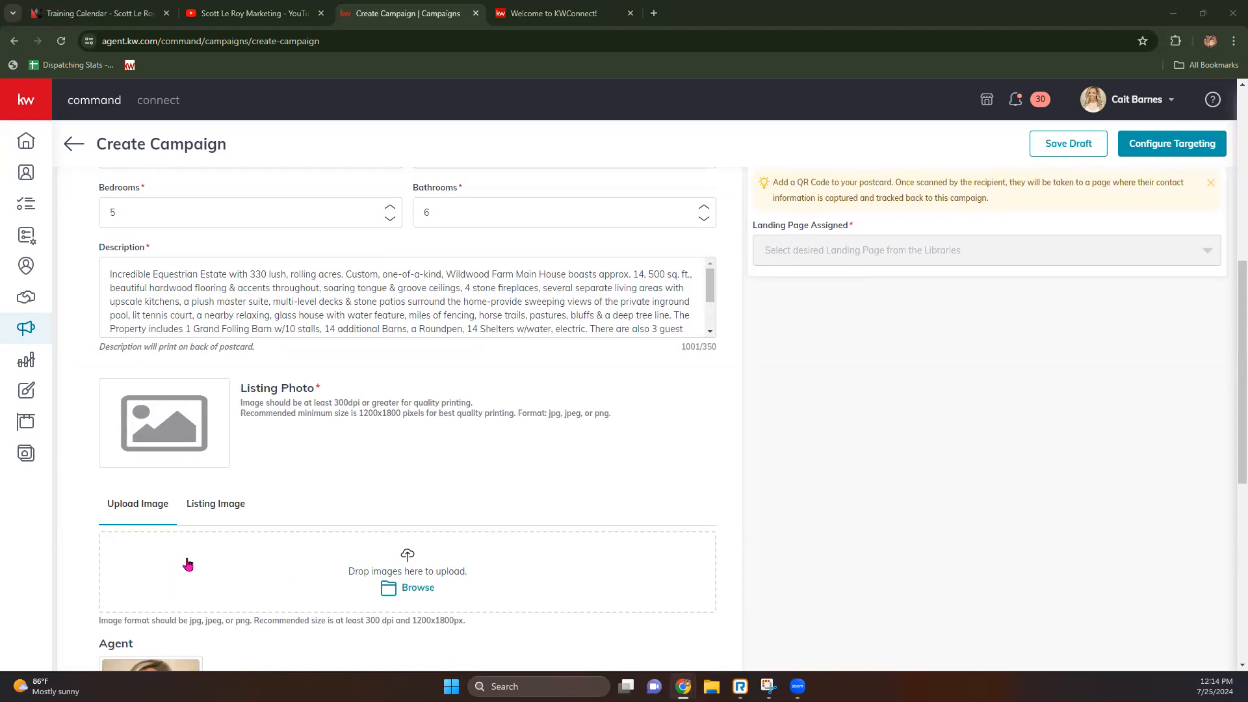
Step: From the listing's own photos, set the first thumbnail, the house among tall trees, as the postcard image
click(214, 509)
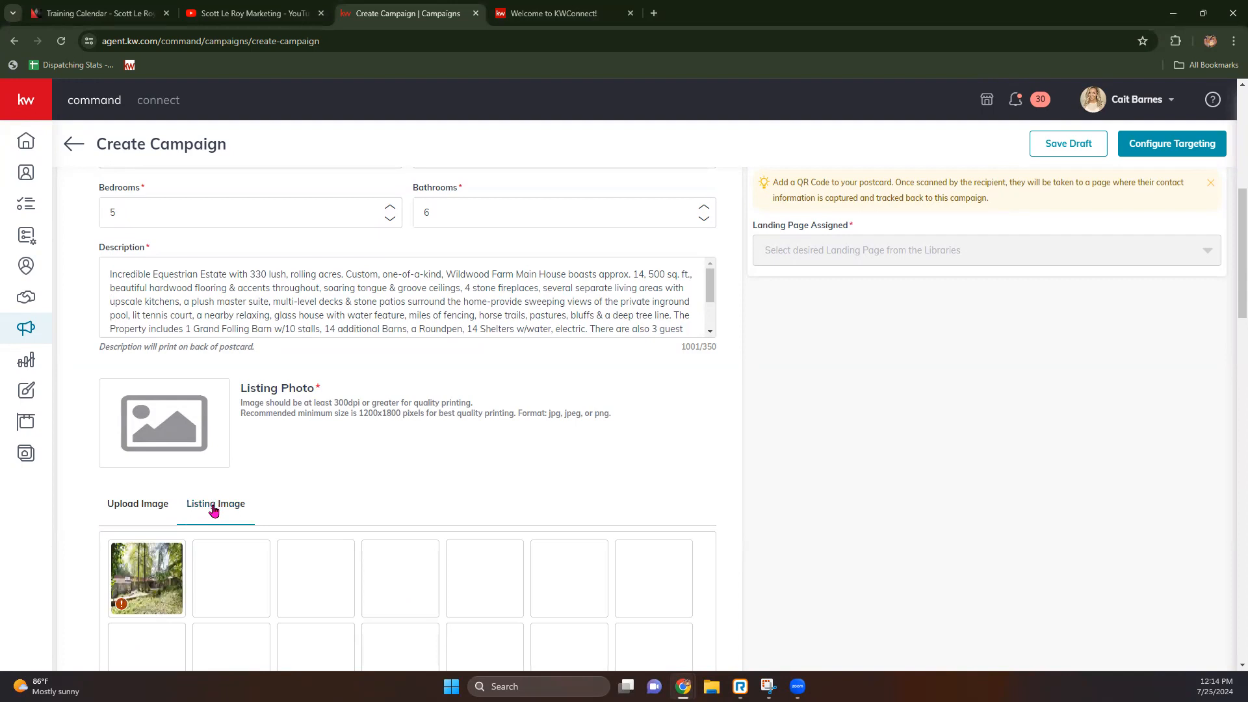
scroll(198, 478, down, 1)
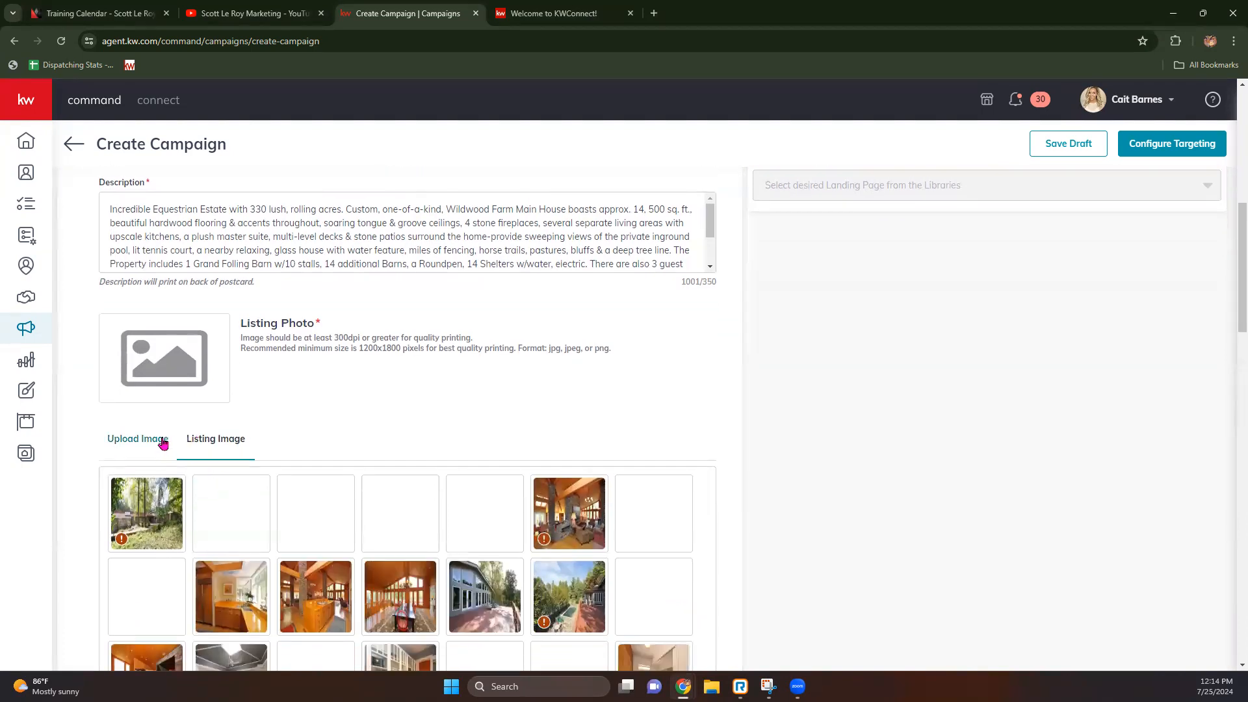
scroll(164, 444, up, 1)
scroll(68, 503, down, 3)
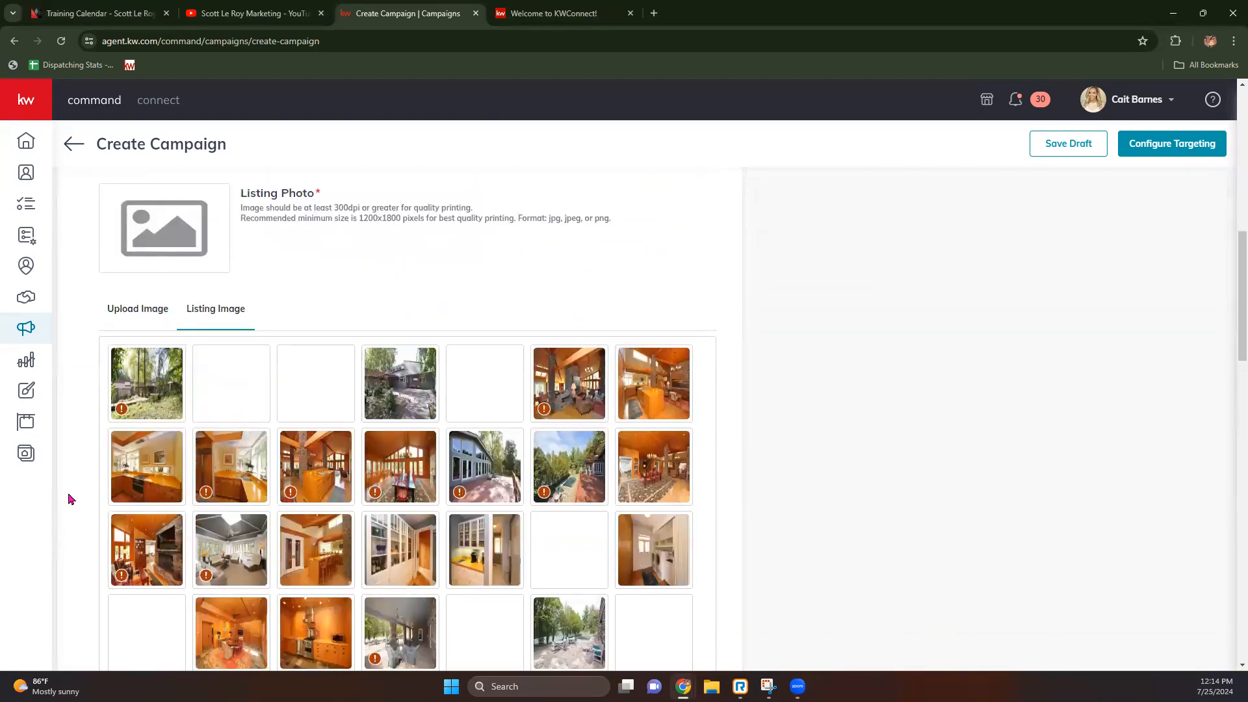
click(408, 403)
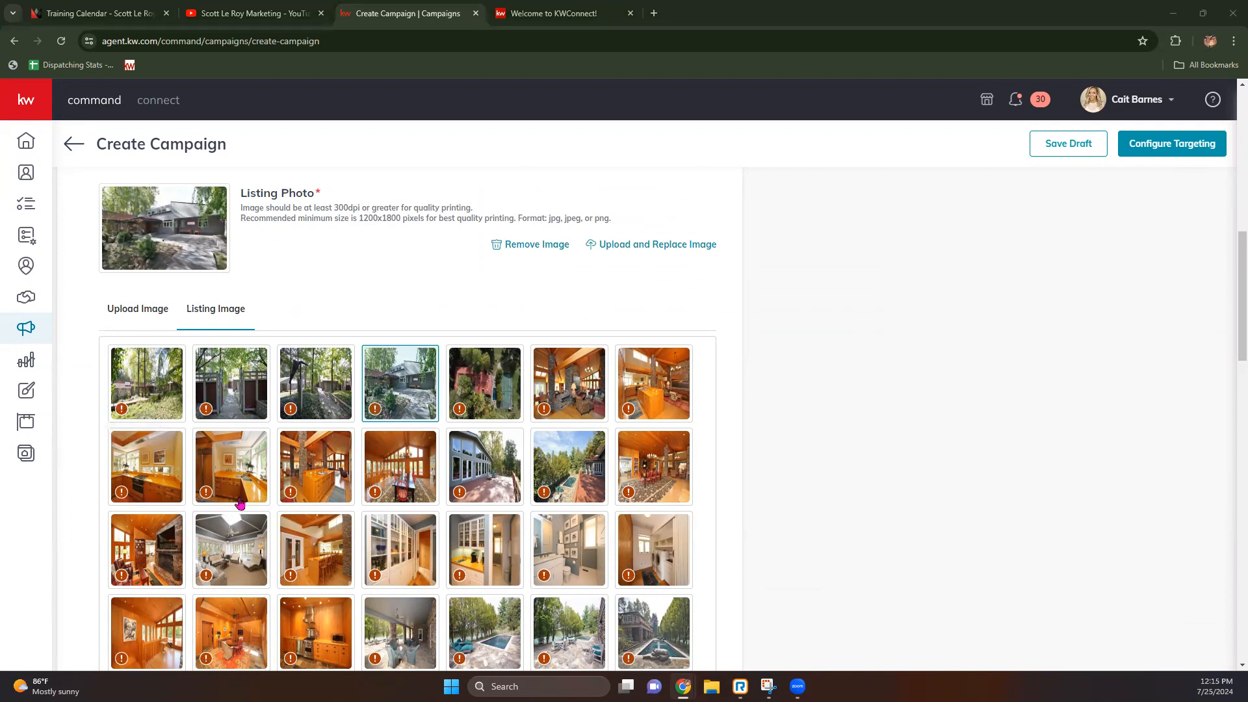
mouse_move(294, 492)
scroll(642, 377, up, 1)
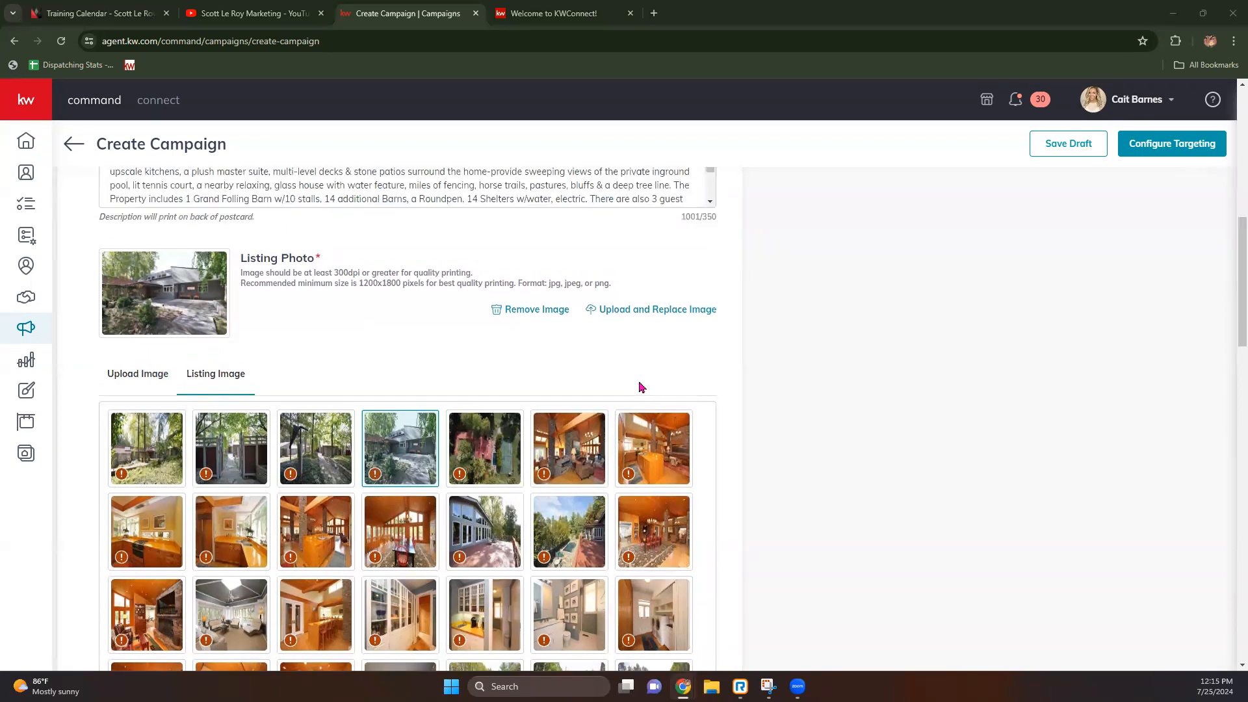
scroll(642, 390, up, 9)
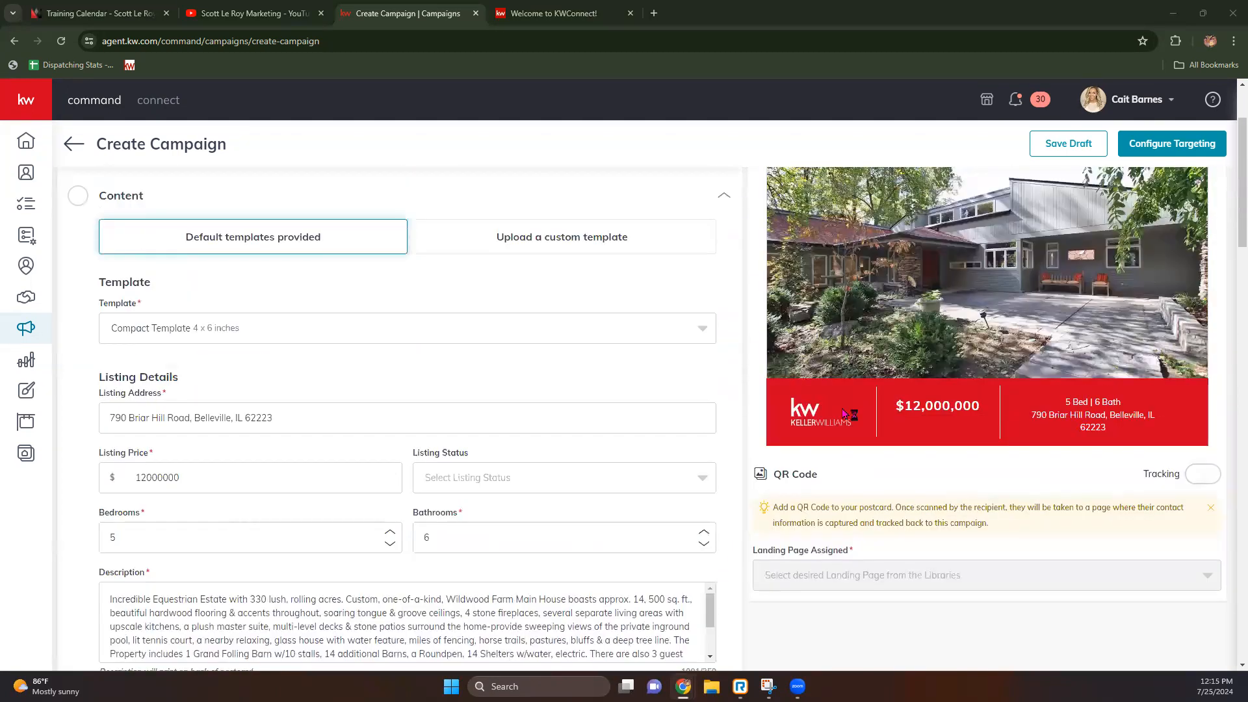
scroll(936, 390, down, 1)
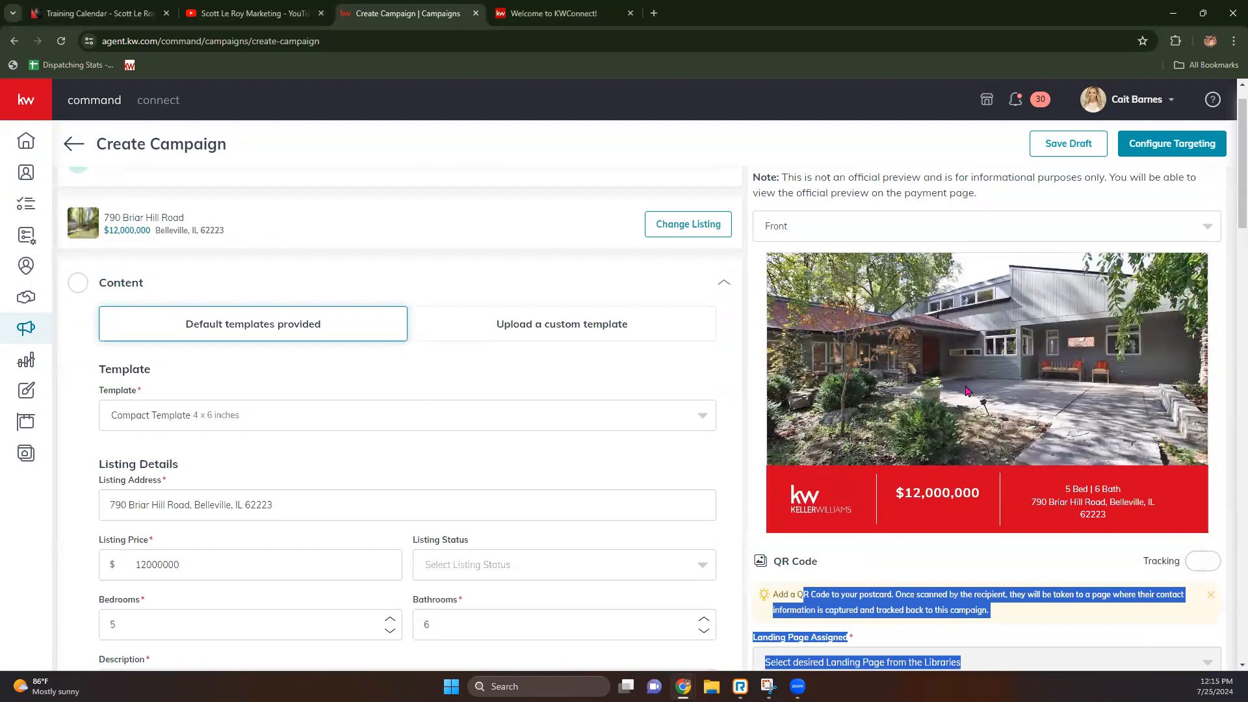
scroll(941, 446, down, 7)
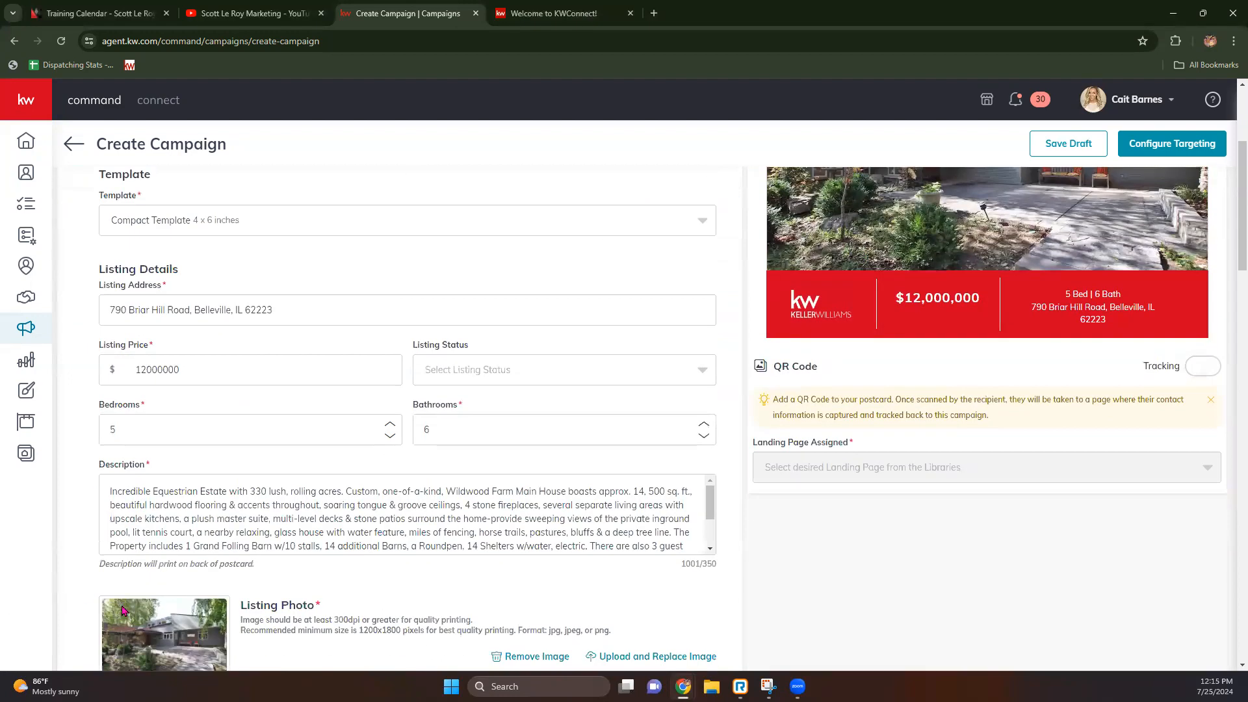
click(133, 552)
scroll(848, 381, up, 6)
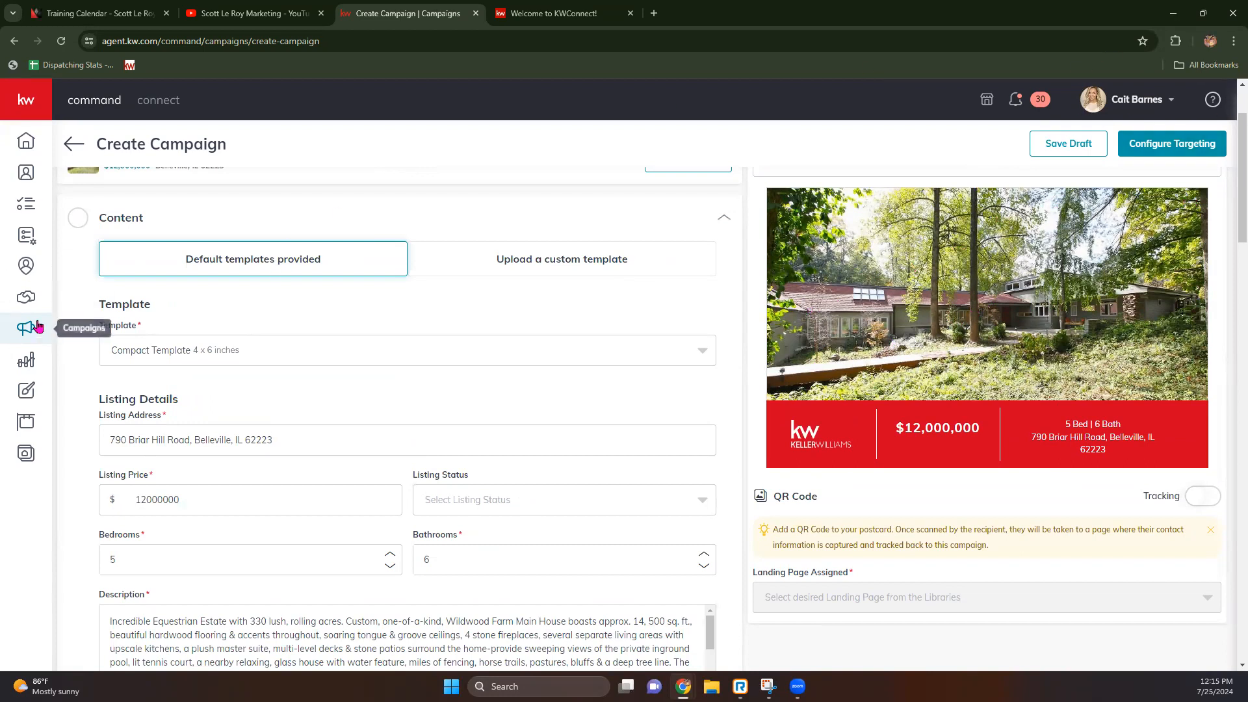
Step: In the other browser tab, go to agent.kw.com/command and open Campaigns
click(548, 21)
click(534, 37)
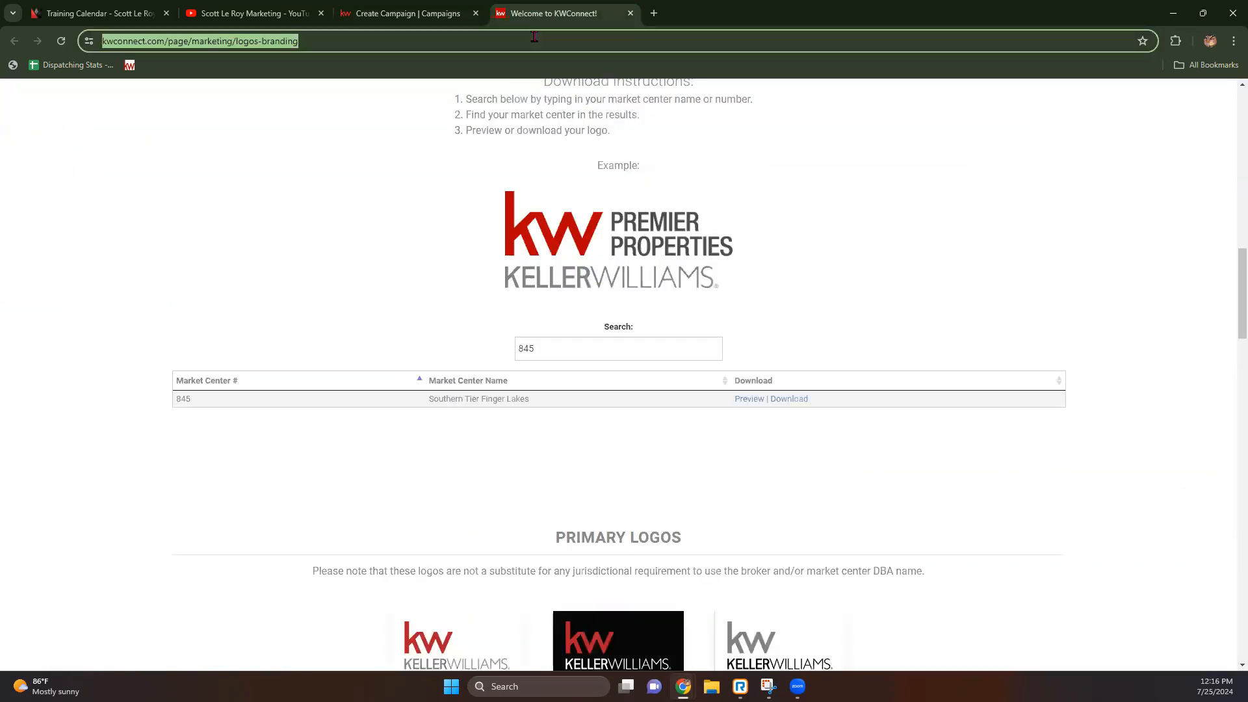
text(agent.kw.com)
key(Return)
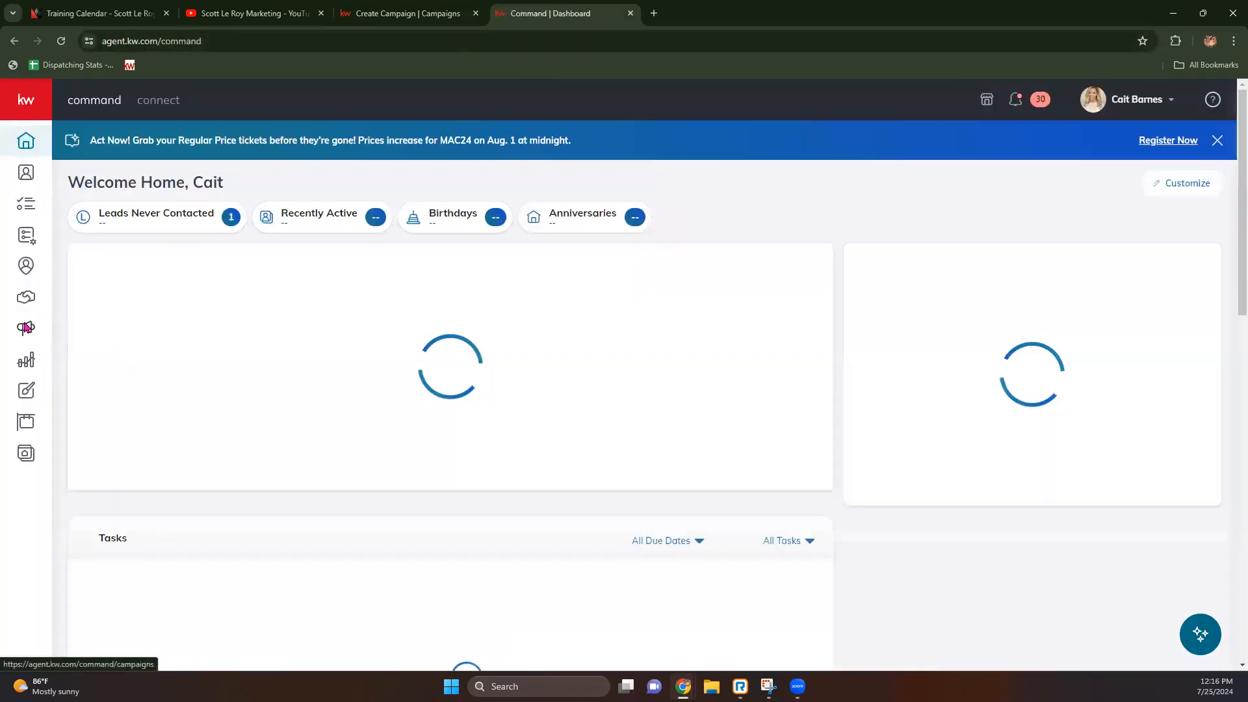
click(25, 327)
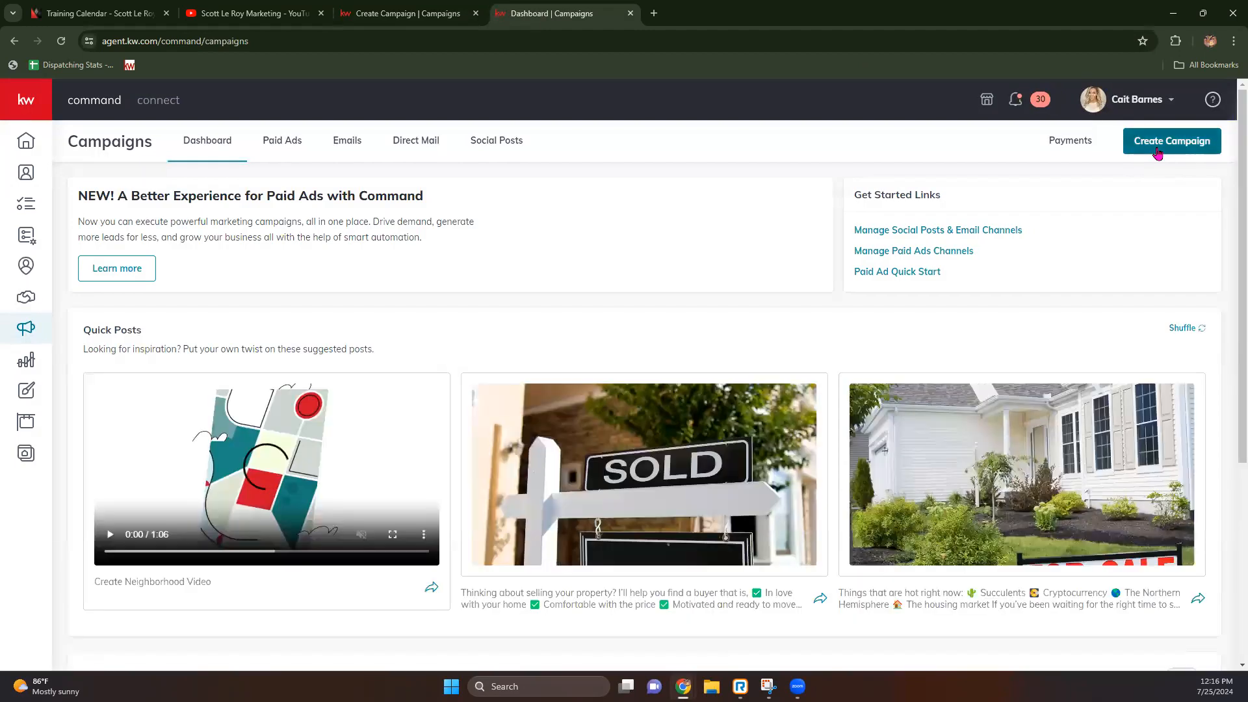
Step: Create a Direct Mail campaign 'fgs' to advertise a listing, then return to the first campaign tab
click(1167, 143)
click(581, 356)
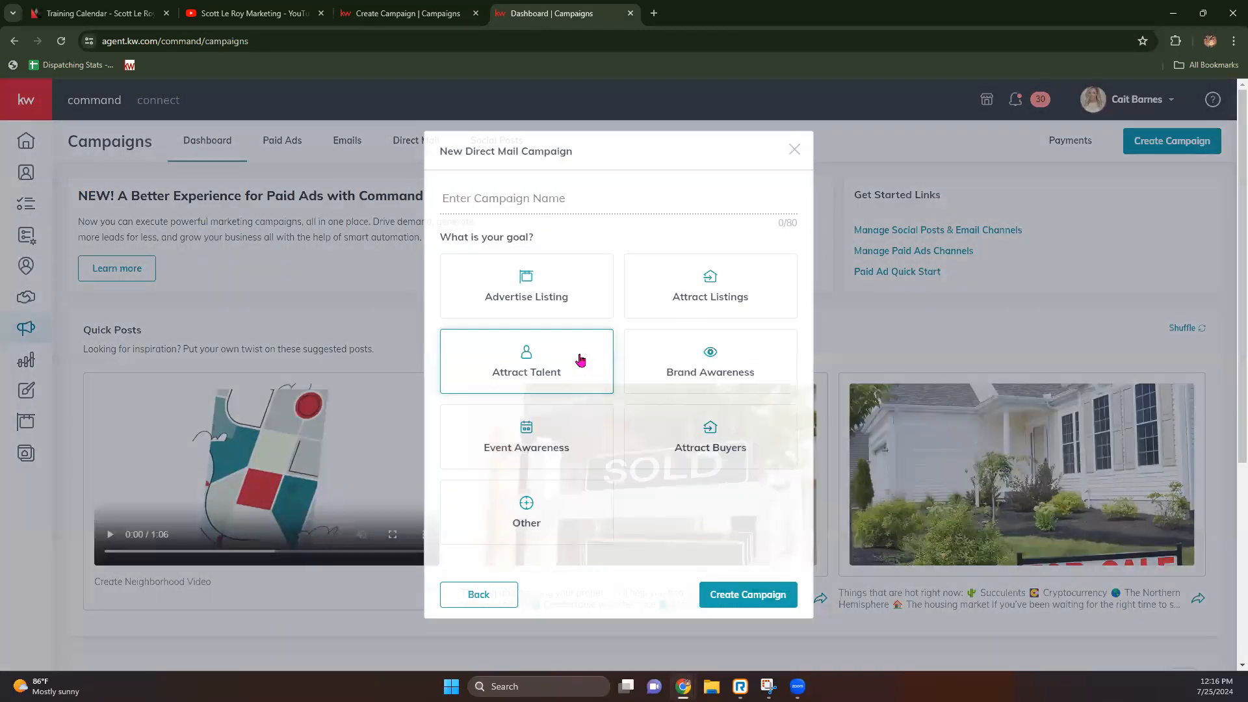
click(513, 199)
text(fgs)
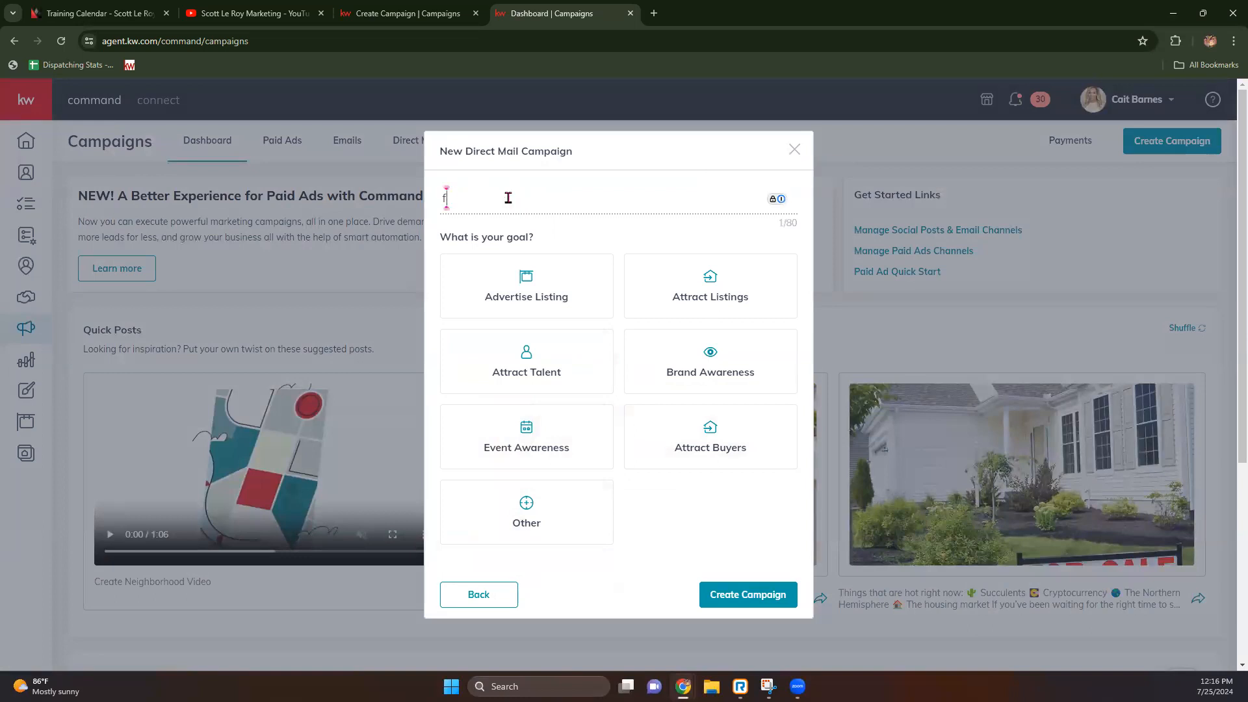
click(521, 303)
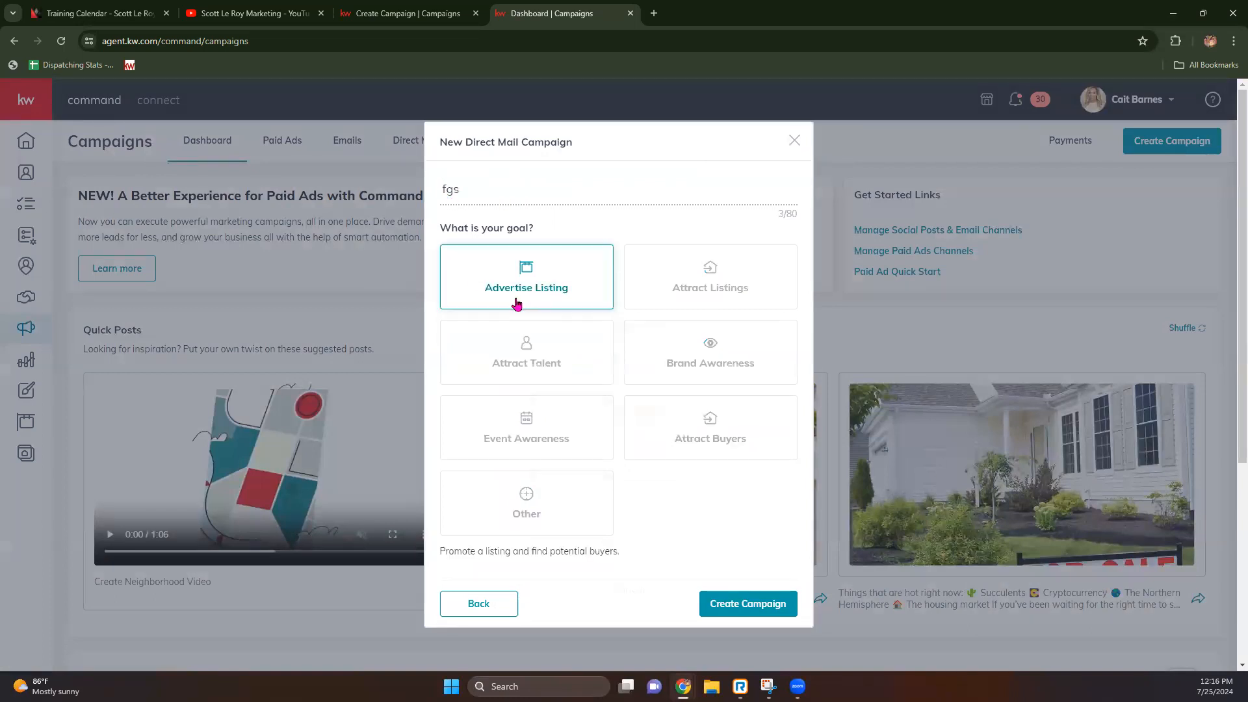
click(752, 604)
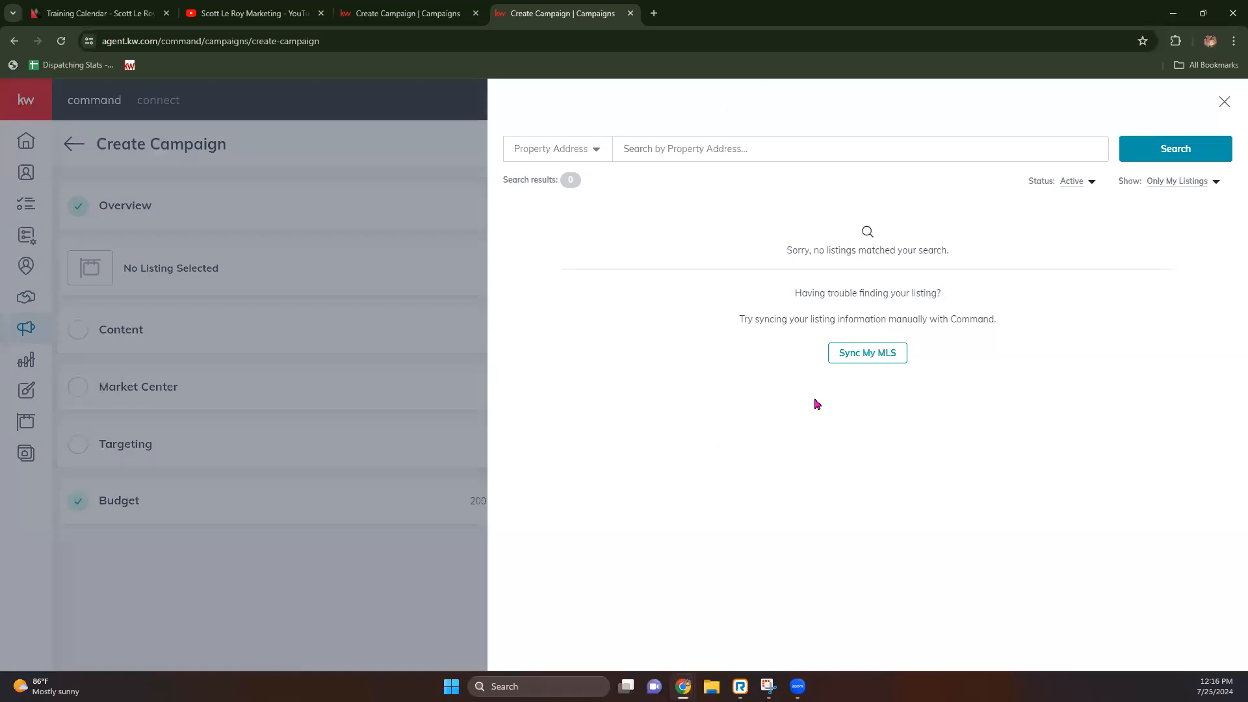
click(384, 8)
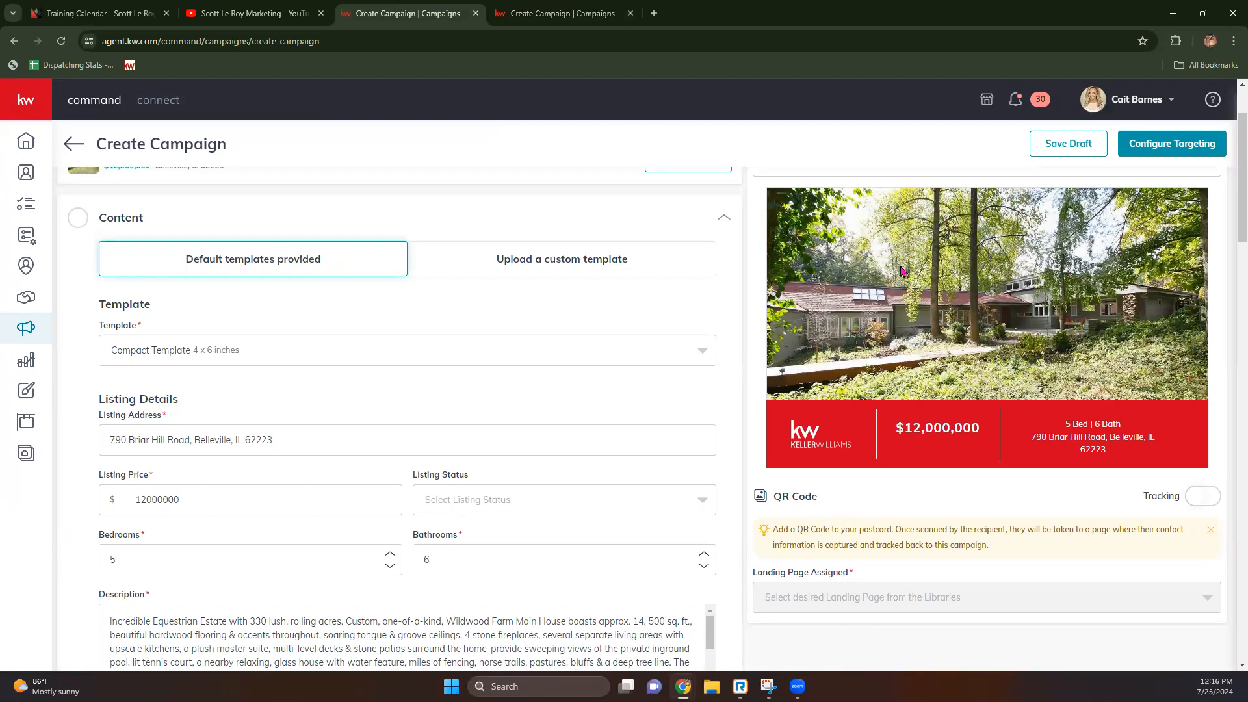
click(225, 356)
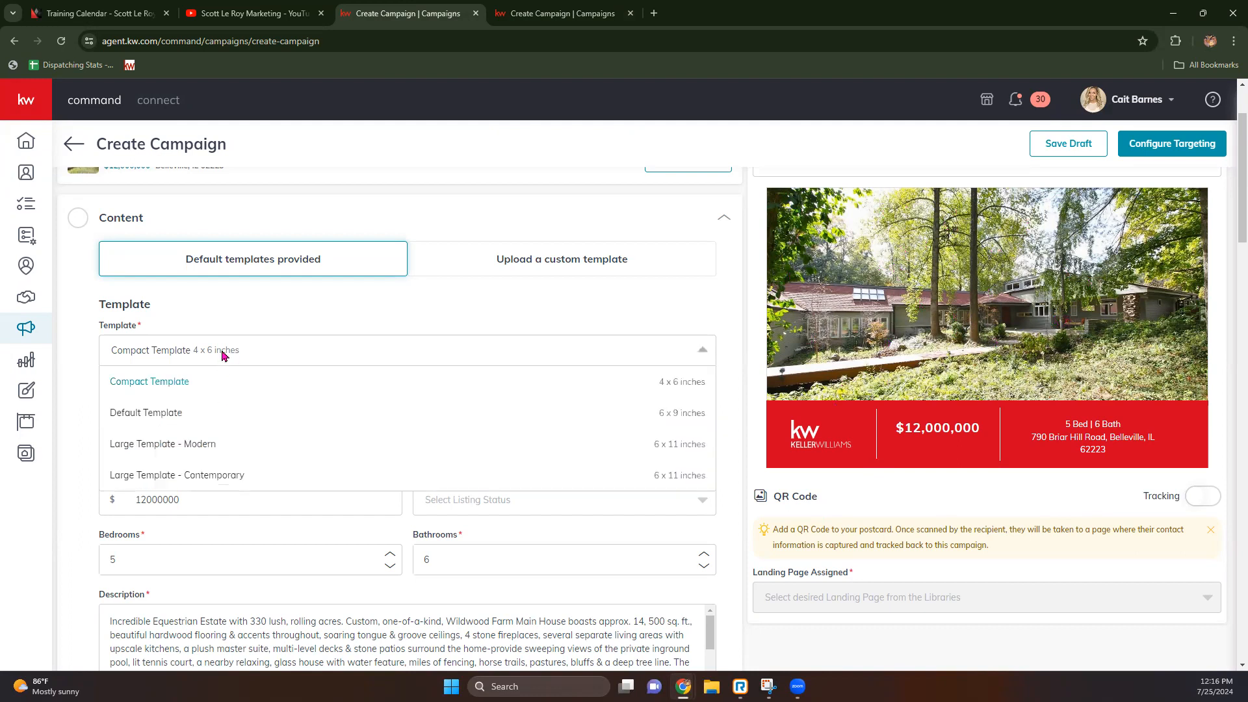
click(160, 414)
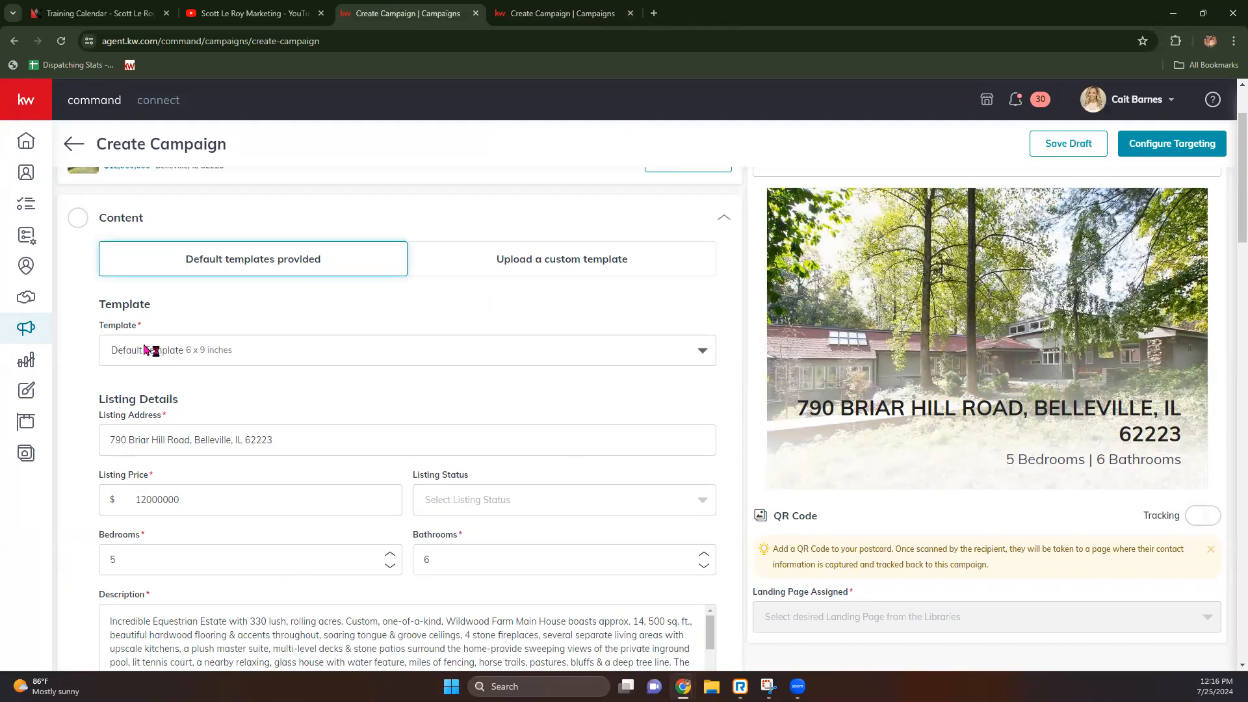
click(164, 358)
click(171, 442)
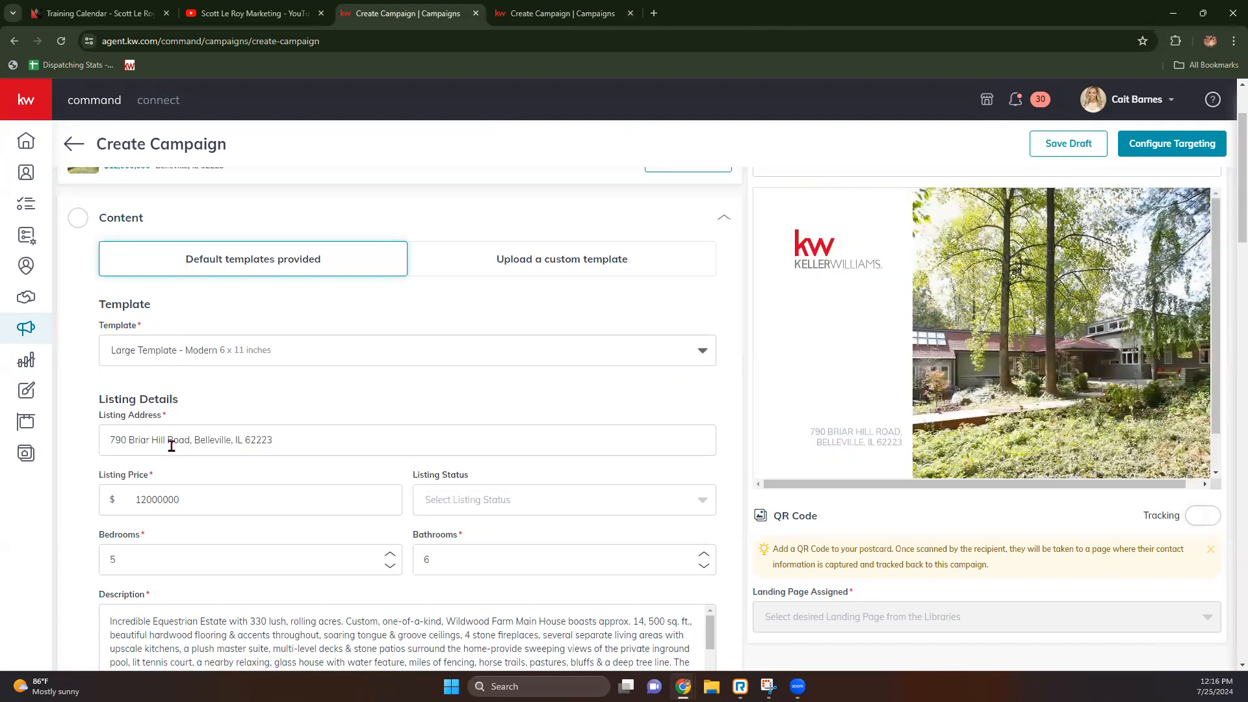
click(289, 351)
click(224, 477)
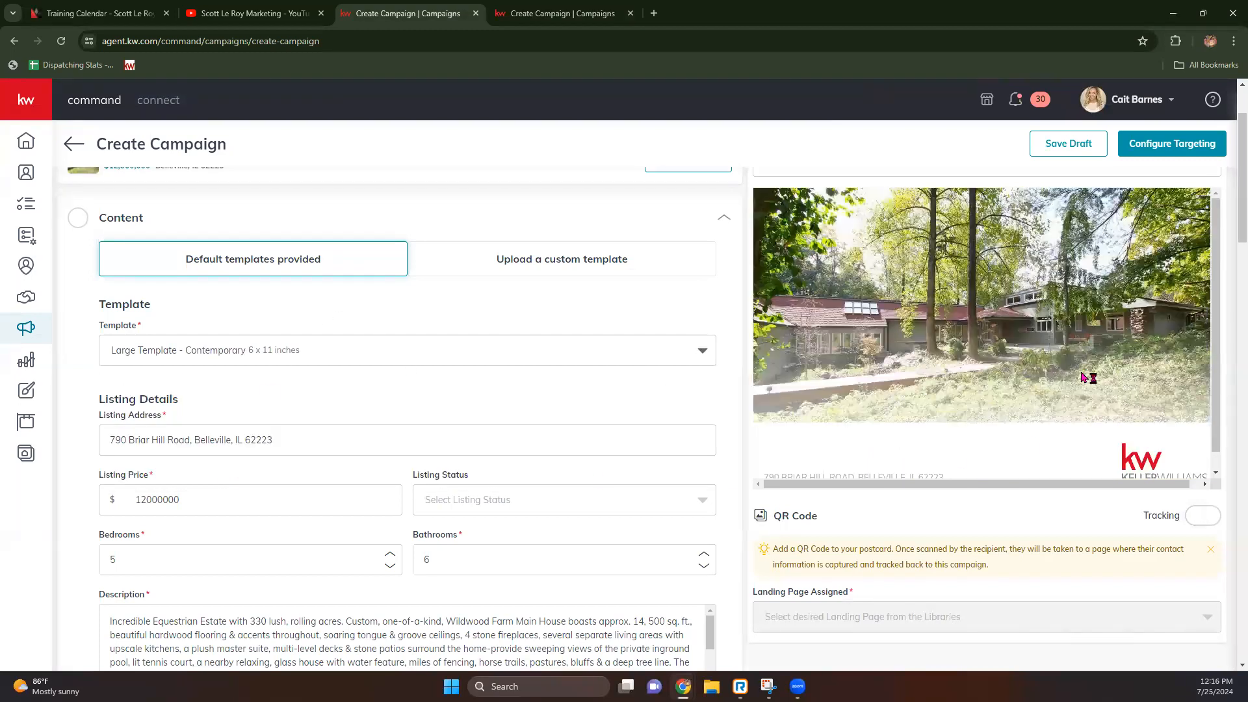
click(274, 350)
click(252, 412)
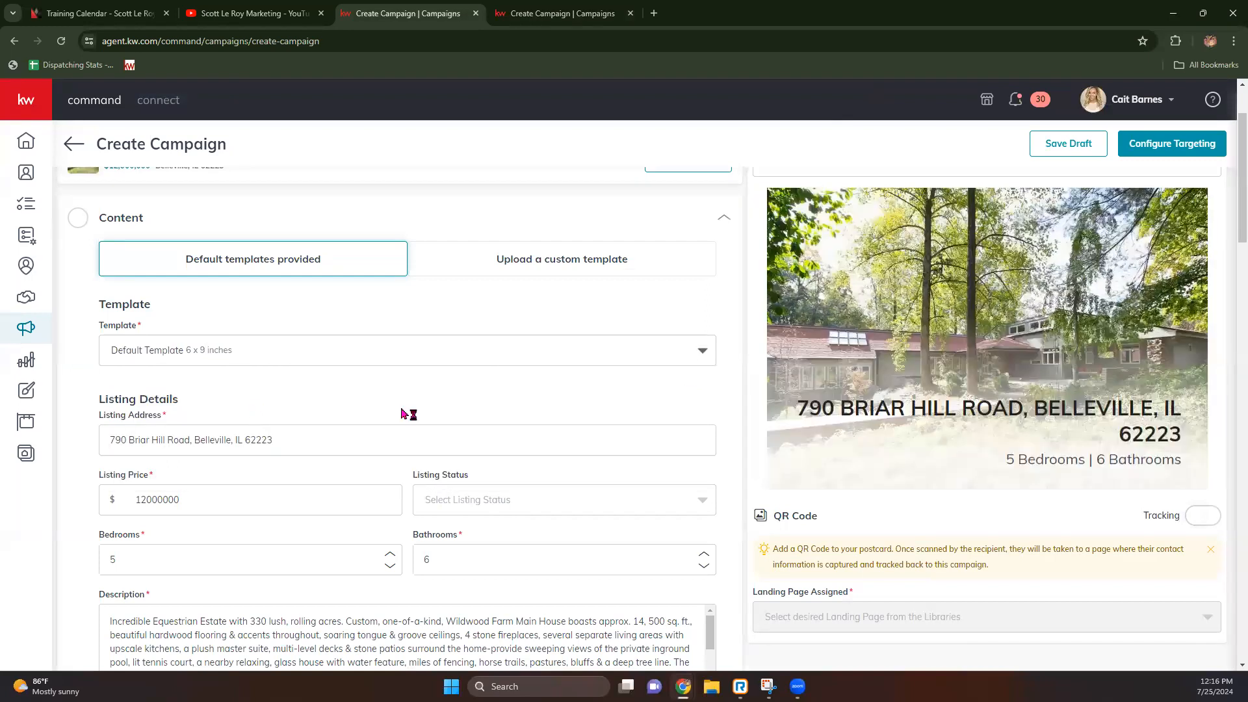
click(220, 351)
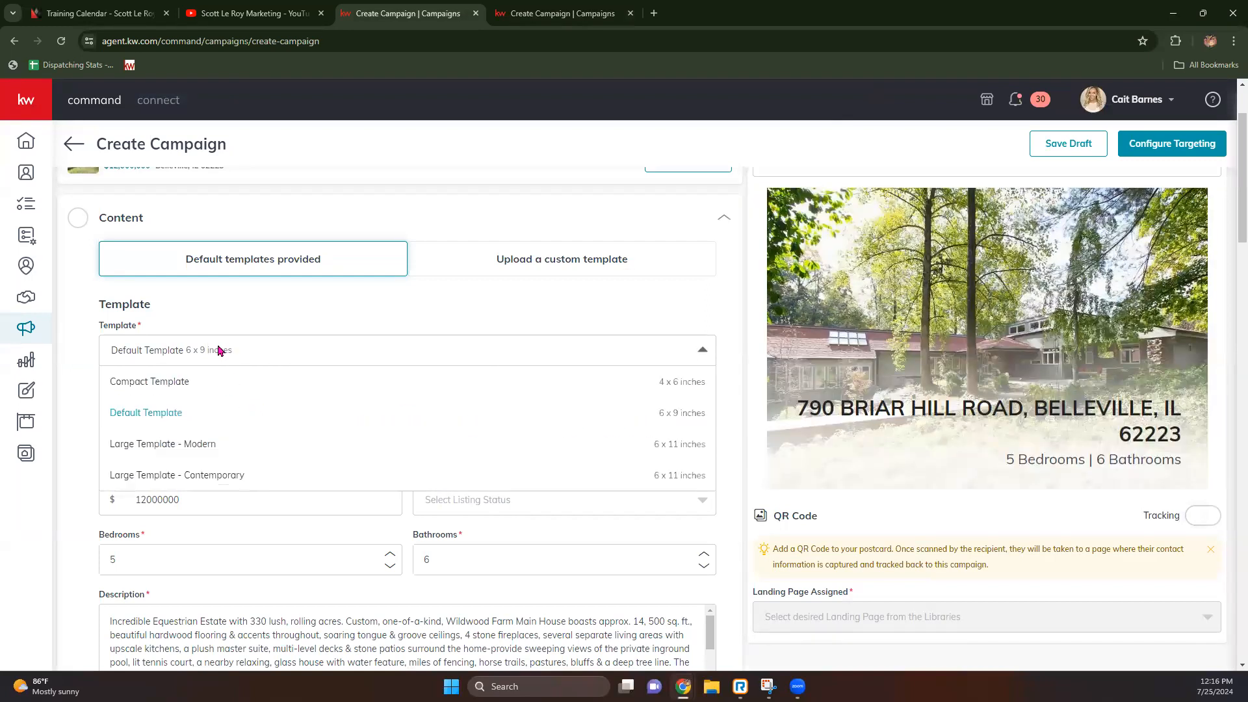
click(213, 382)
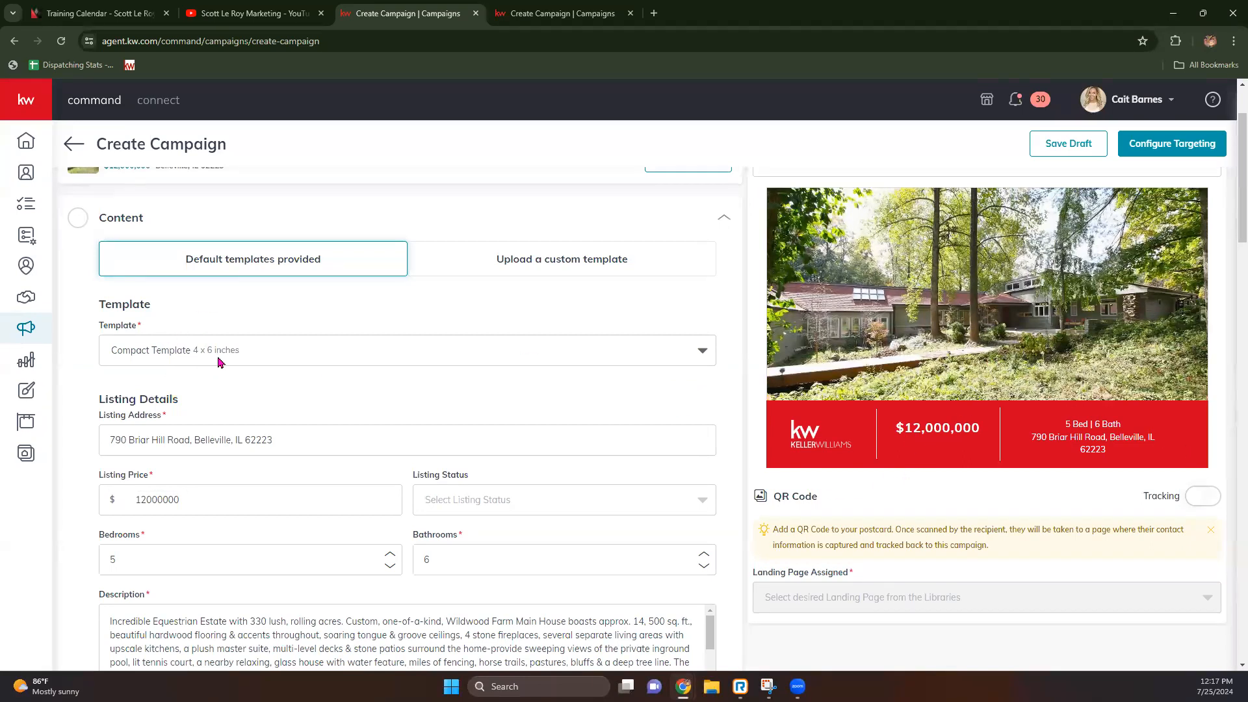
scroll(228, 361, down, 1)
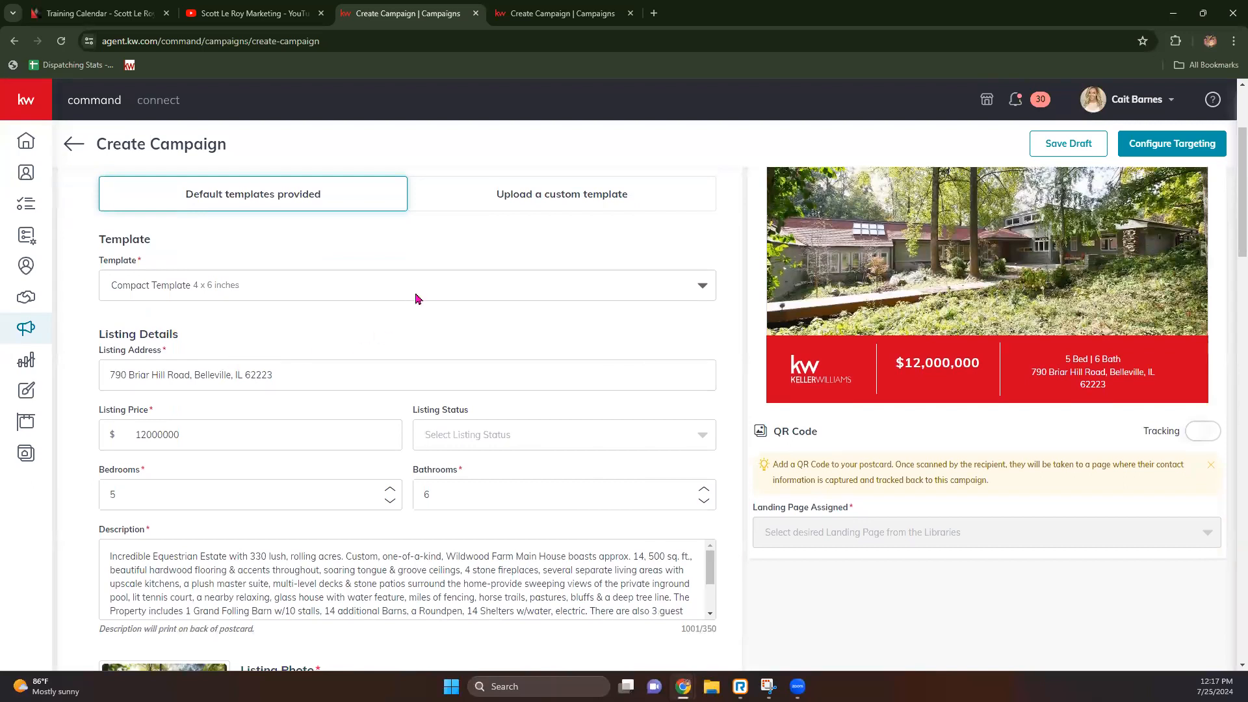
scroll(253, 617, up, 3)
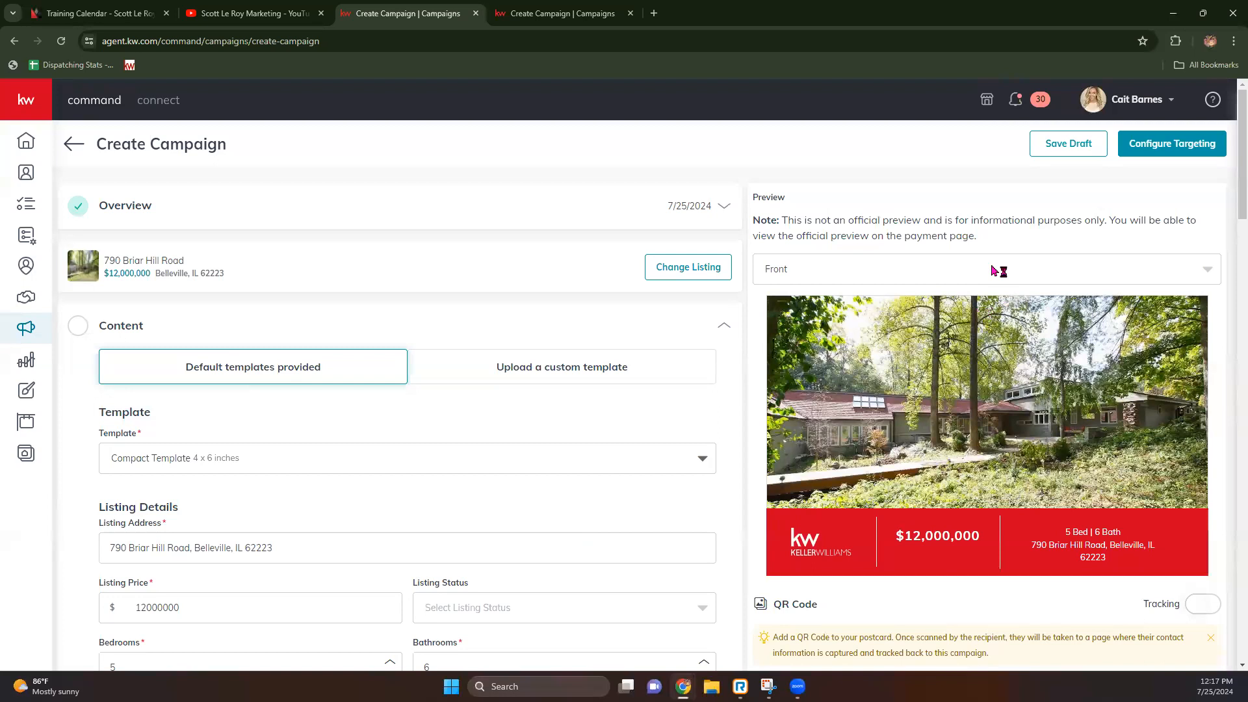
Step: Switch the postcard preview from Front to Back and scroll through the back side
click(949, 282)
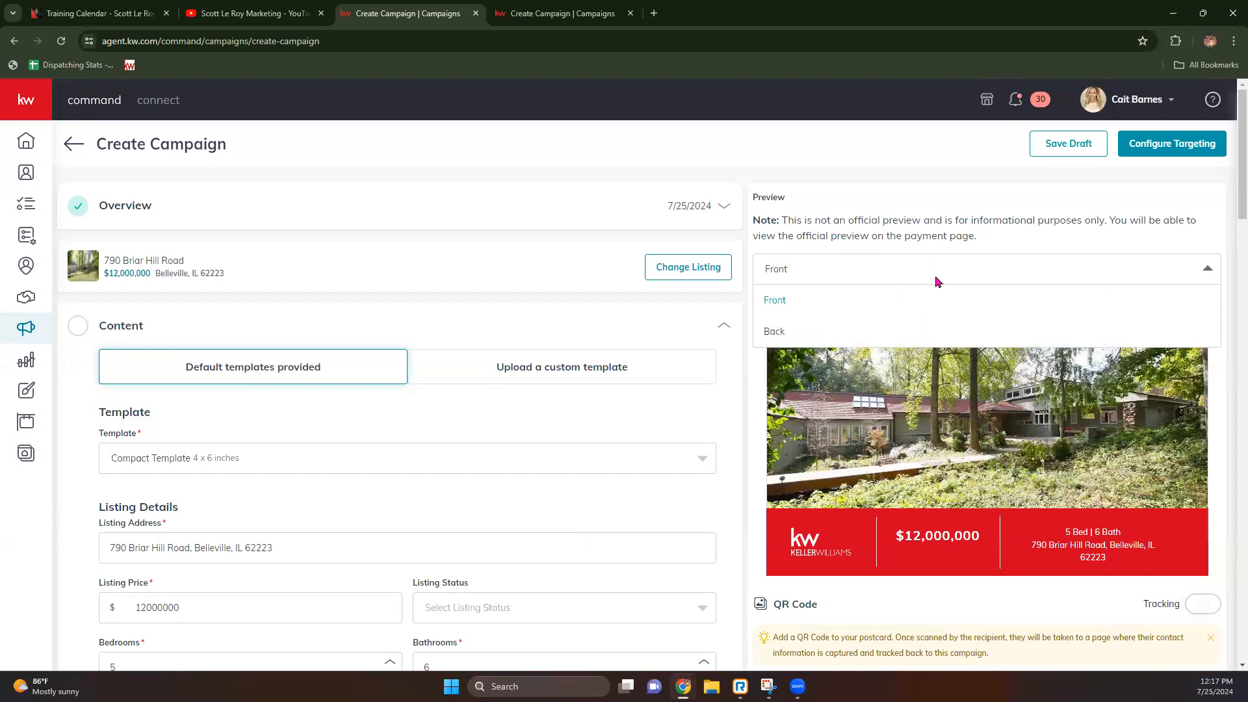
click(901, 330)
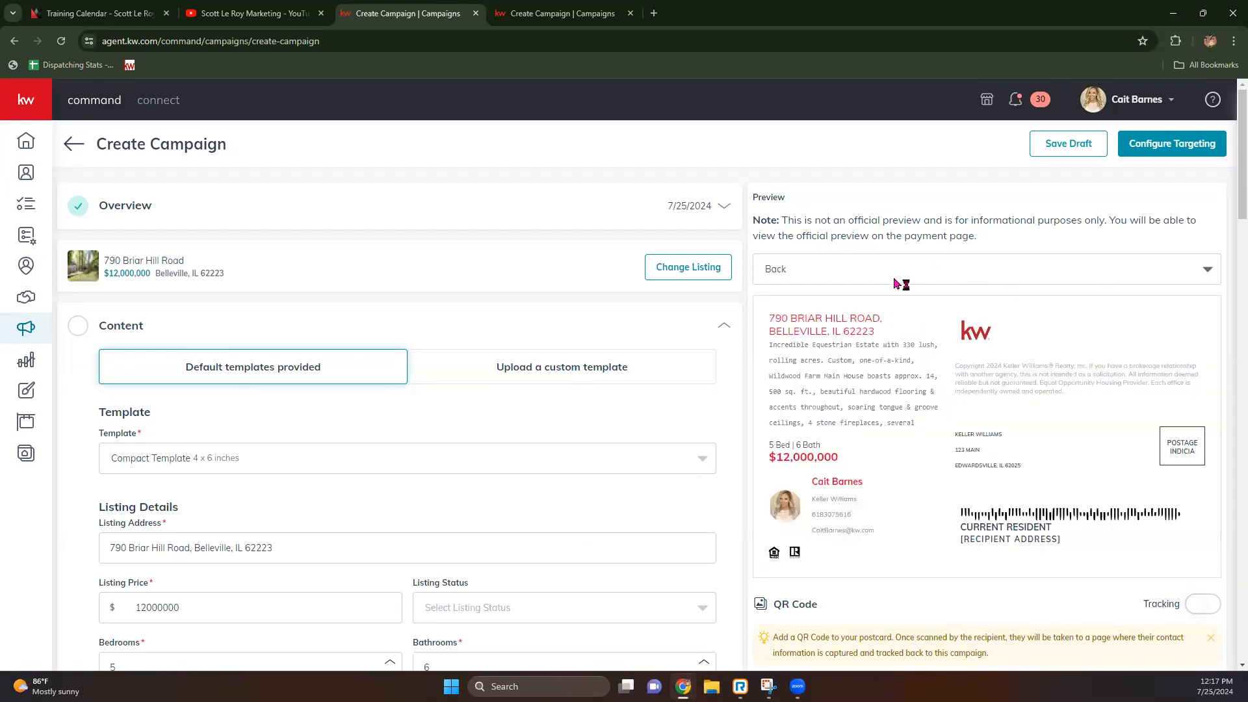
scroll(325, 585, down, 3)
scroll(245, 538, down, 2)
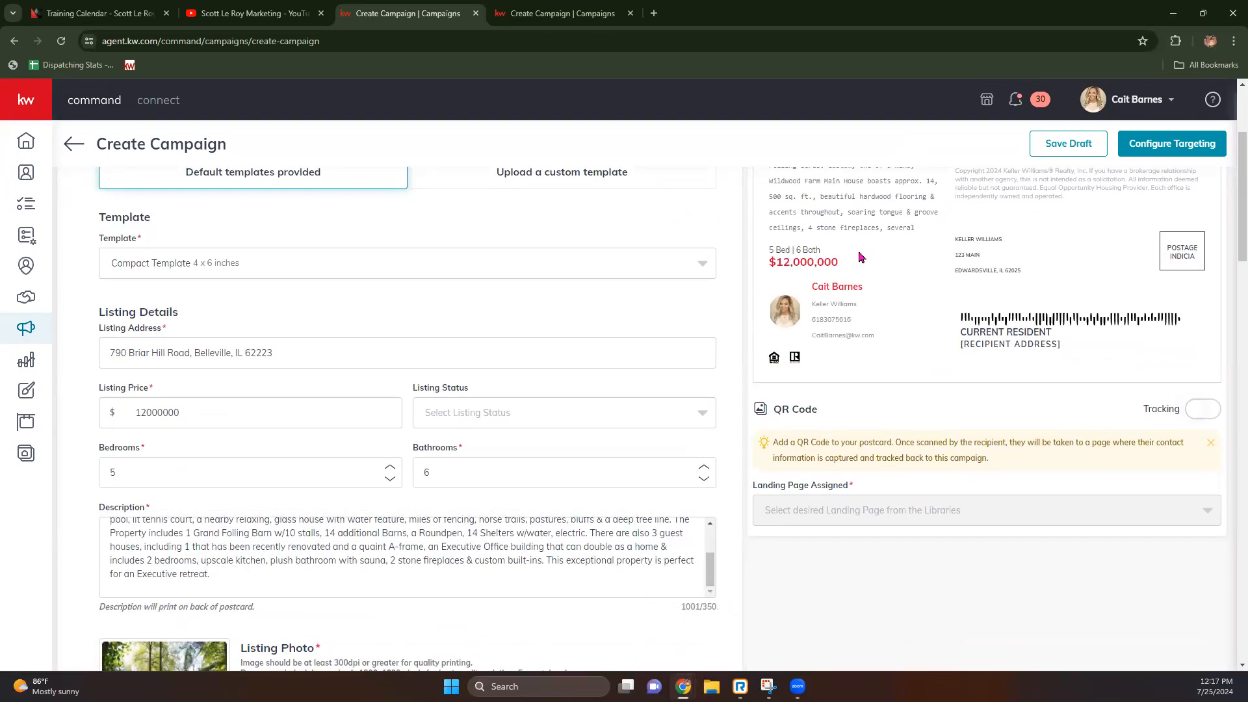
scroll(565, 459, down, 1)
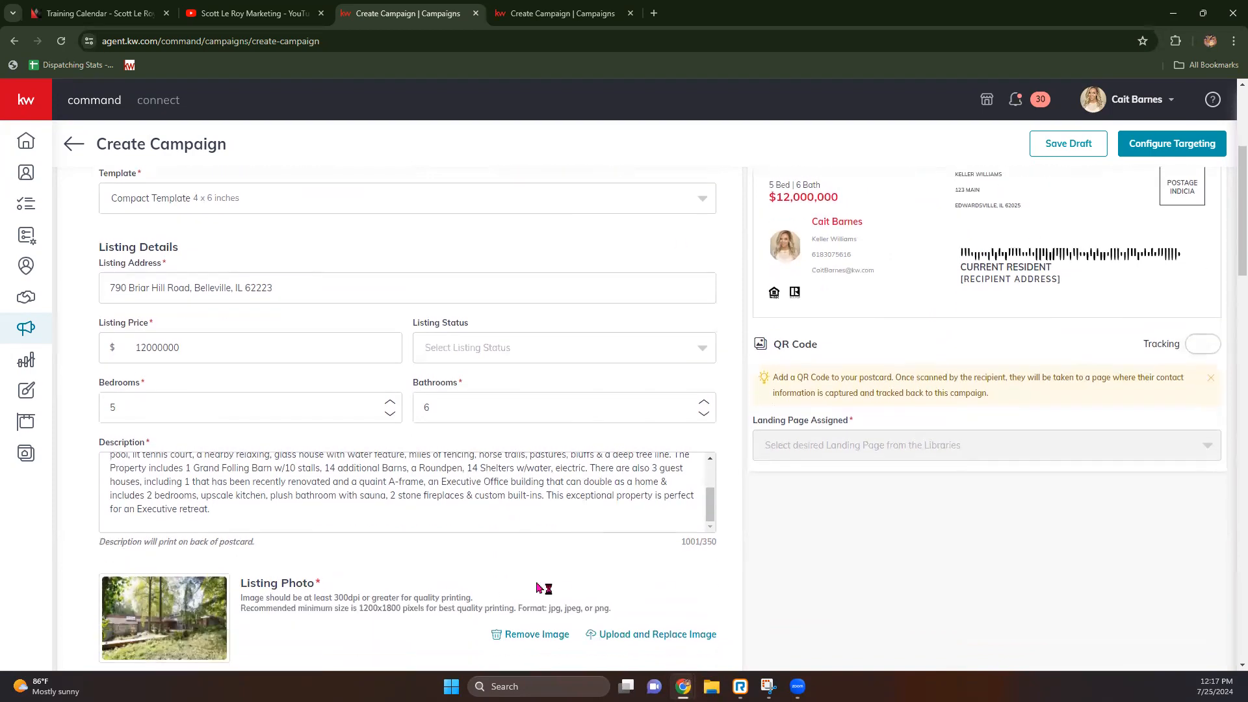
Step: Delete the description from 'several' onward so it ends at '4 stone fireplaces' (241/350 characters)
drag(259, 511, 305, 511)
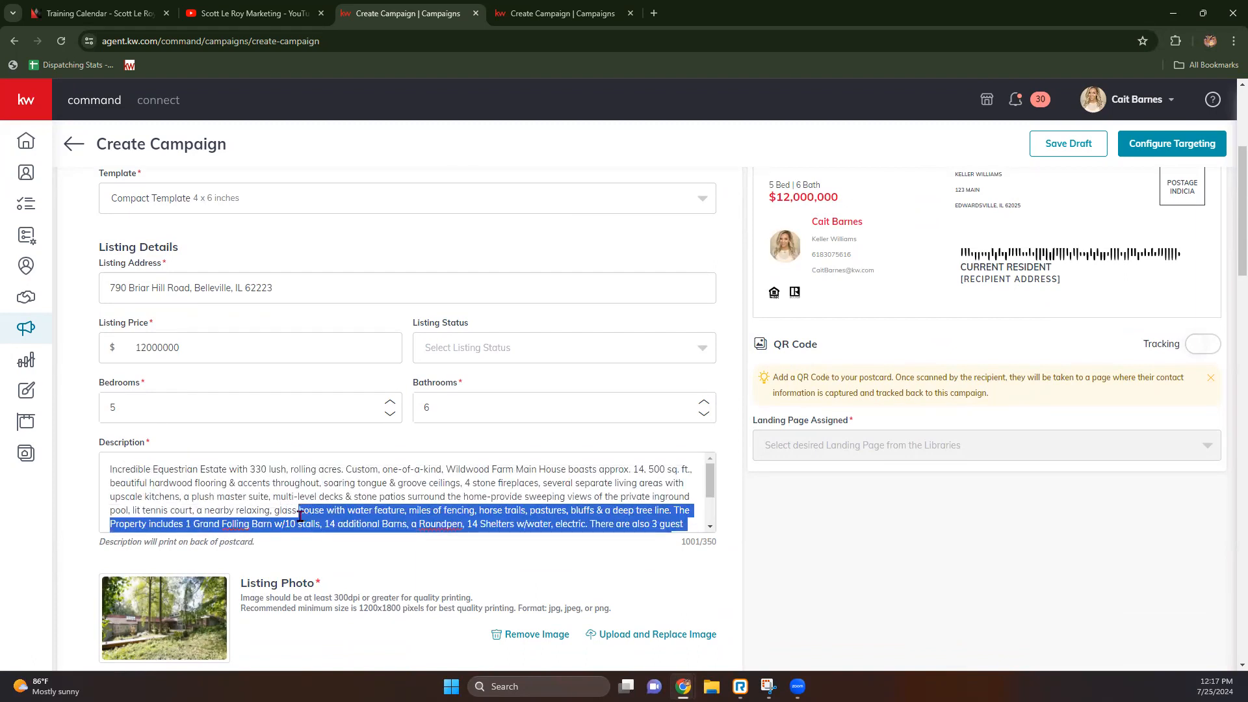
drag(299, 517, 543, 485)
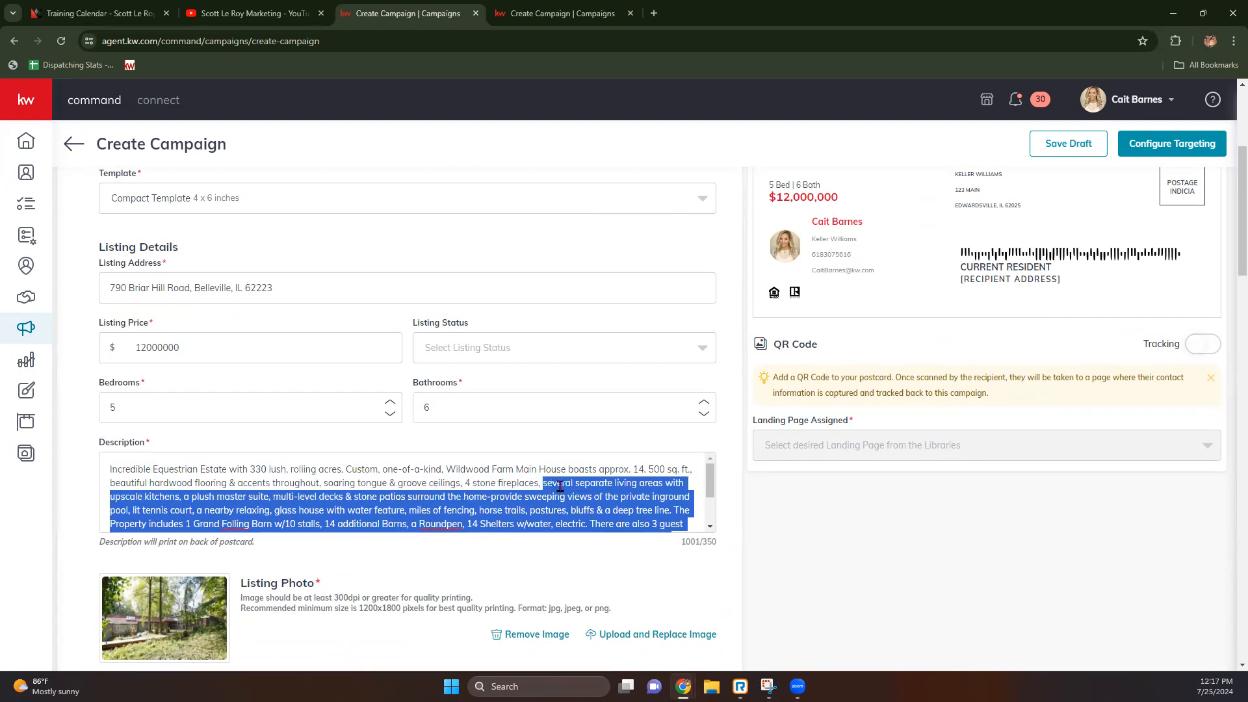
key(BackSpace)
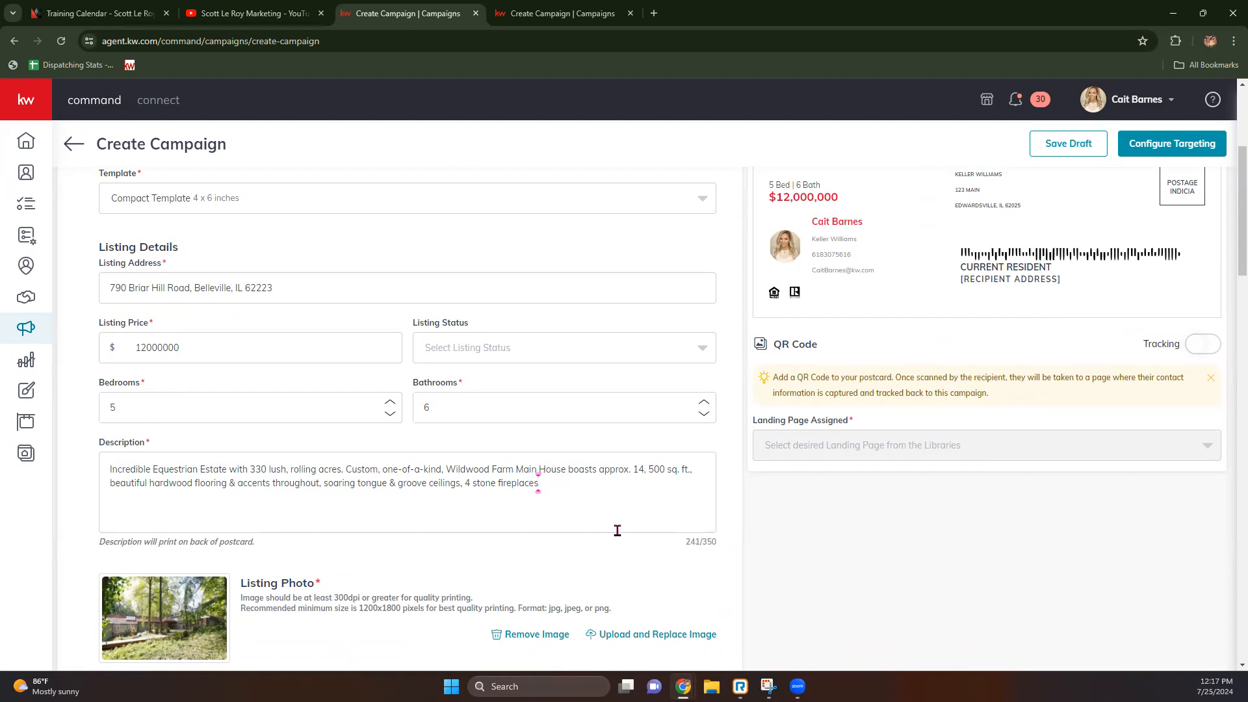
scroll(615, 529, up, 4)
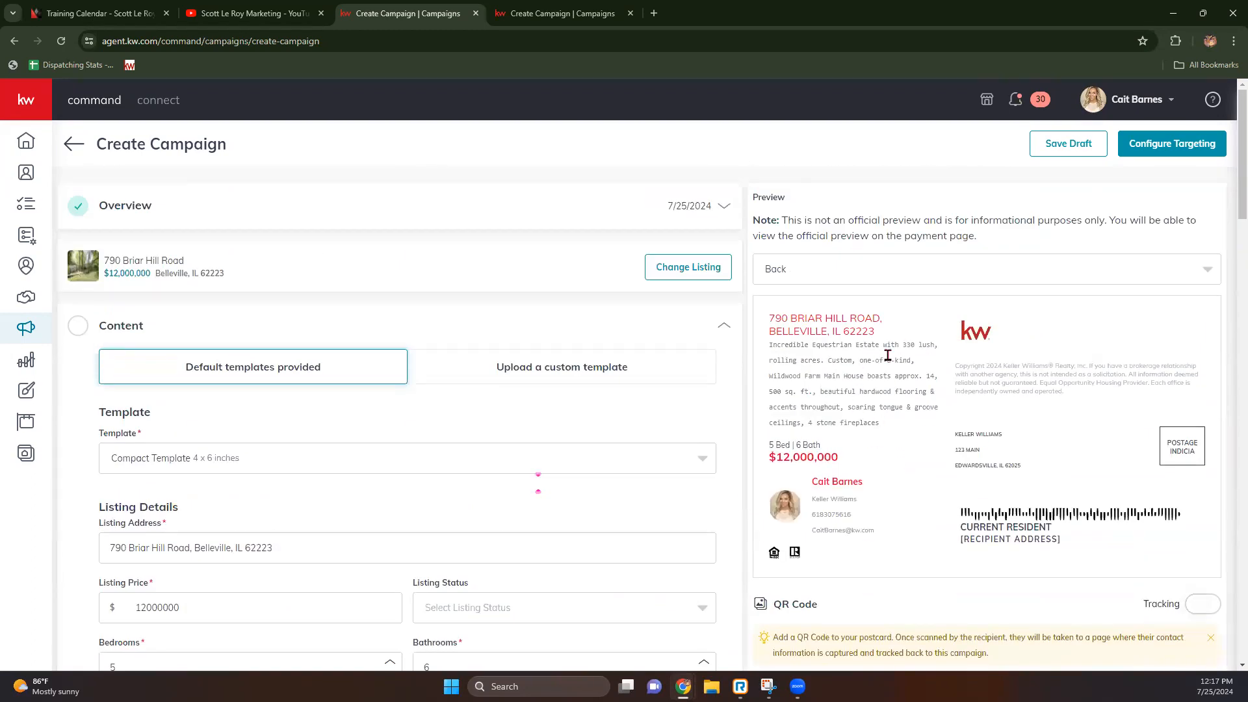
scroll(888, 354, down, 2)
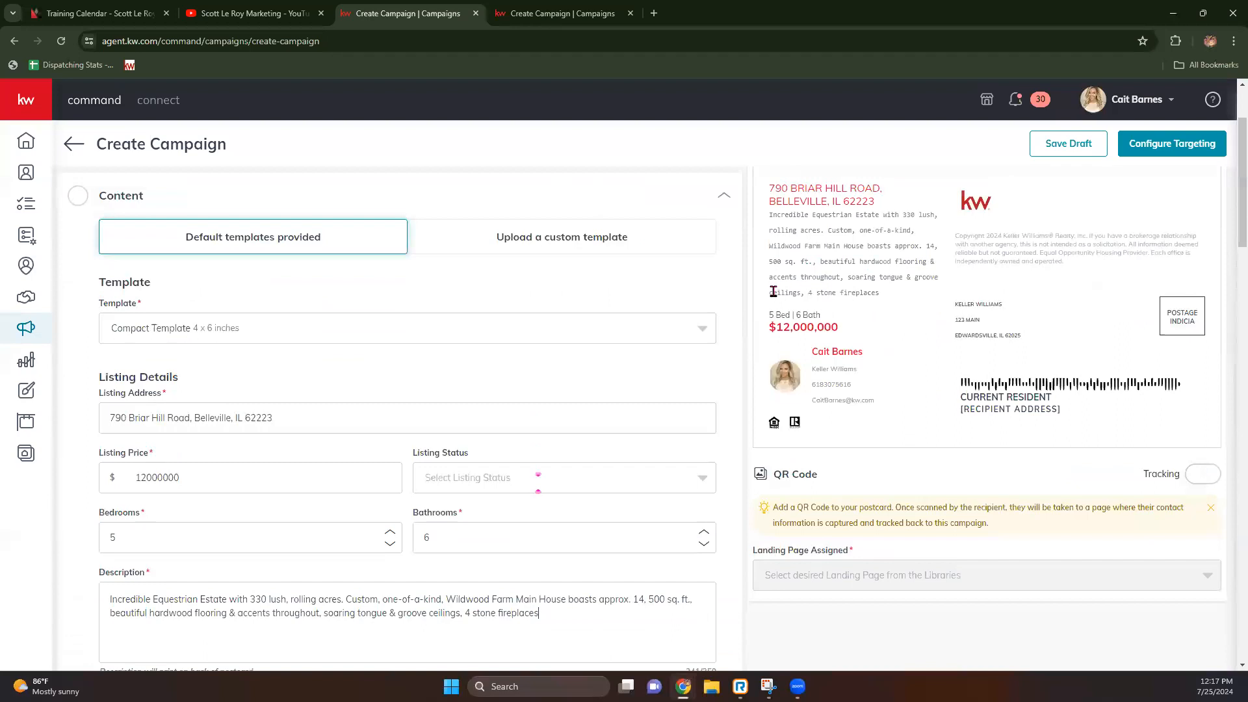
scroll(162, 617, down, 2)
scroll(267, 338, down, 6)
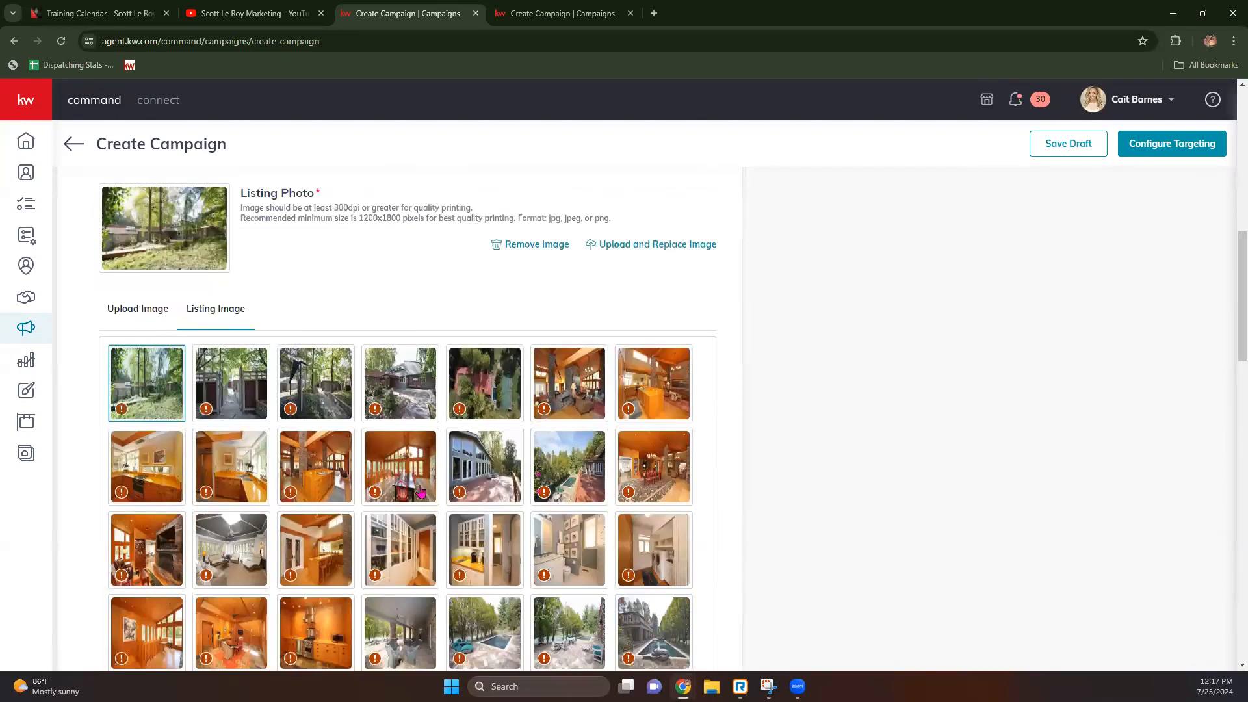
Step: Save the Content section, accept the low-resolution photo with Use Image, and expand Market Center
scroll(266, 337, down, 2)
scroll(664, 396, down, 2)
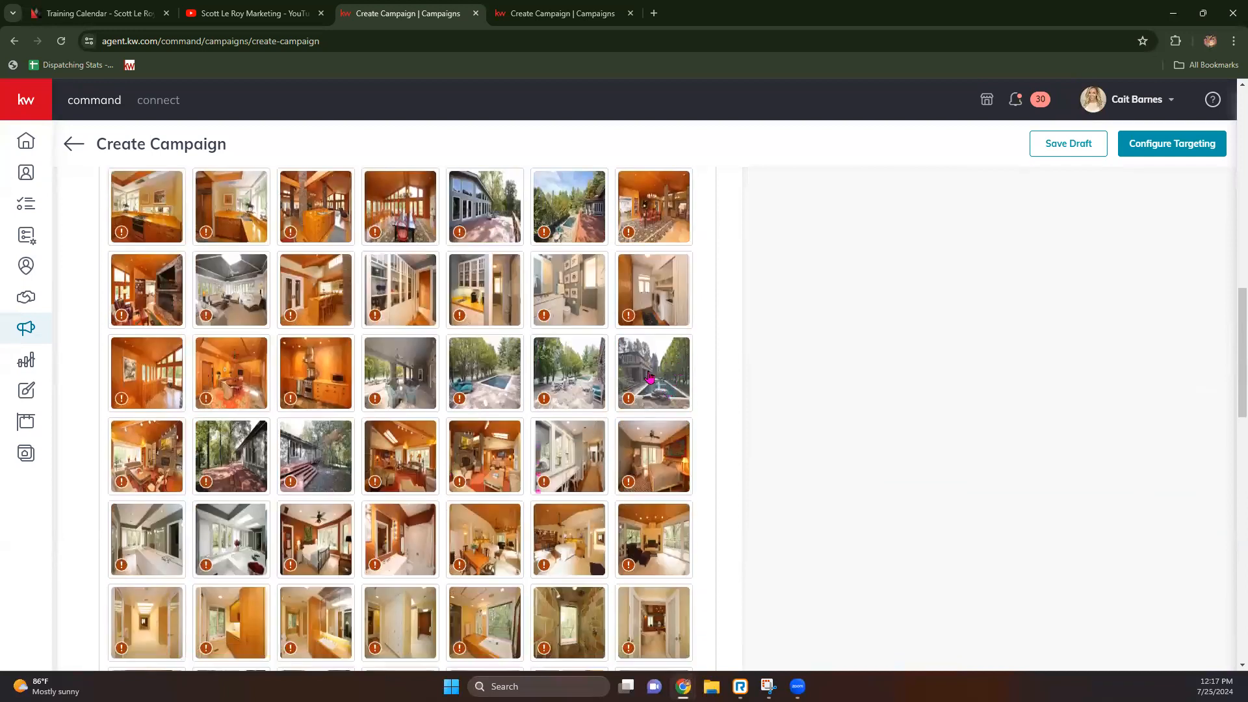
scroll(566, 531, down, 4)
scroll(566, 532, down, 10)
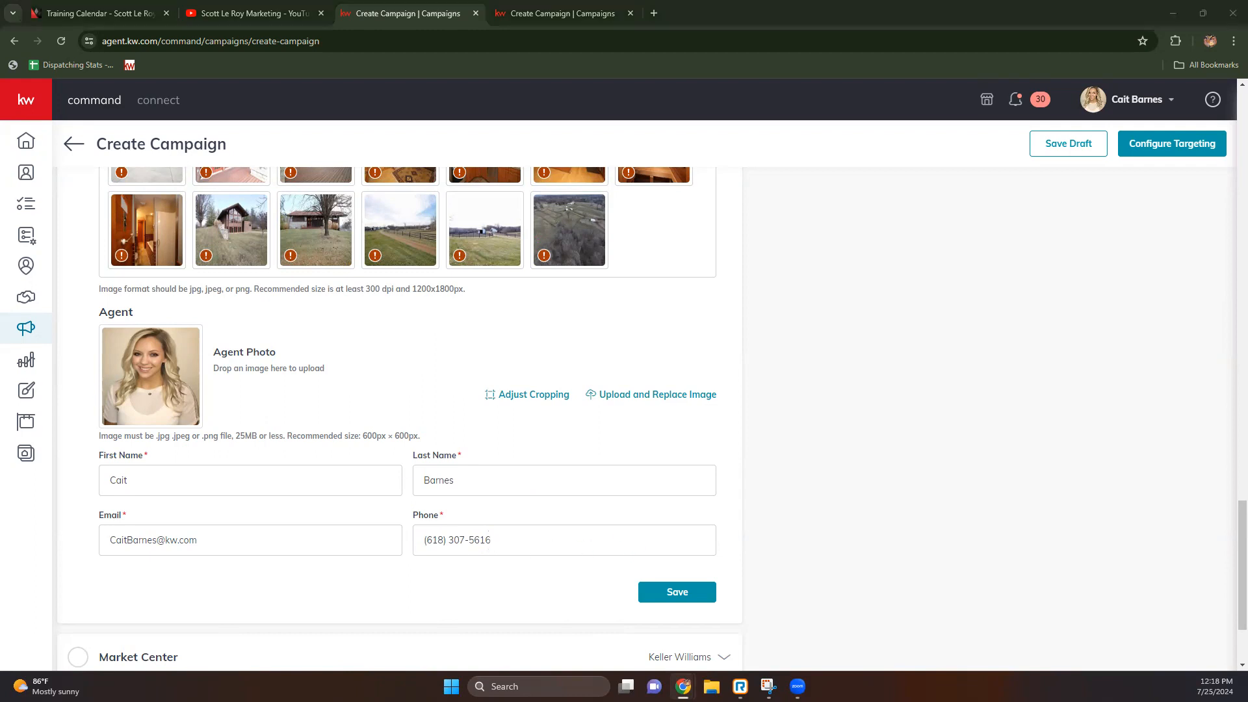
click(671, 599)
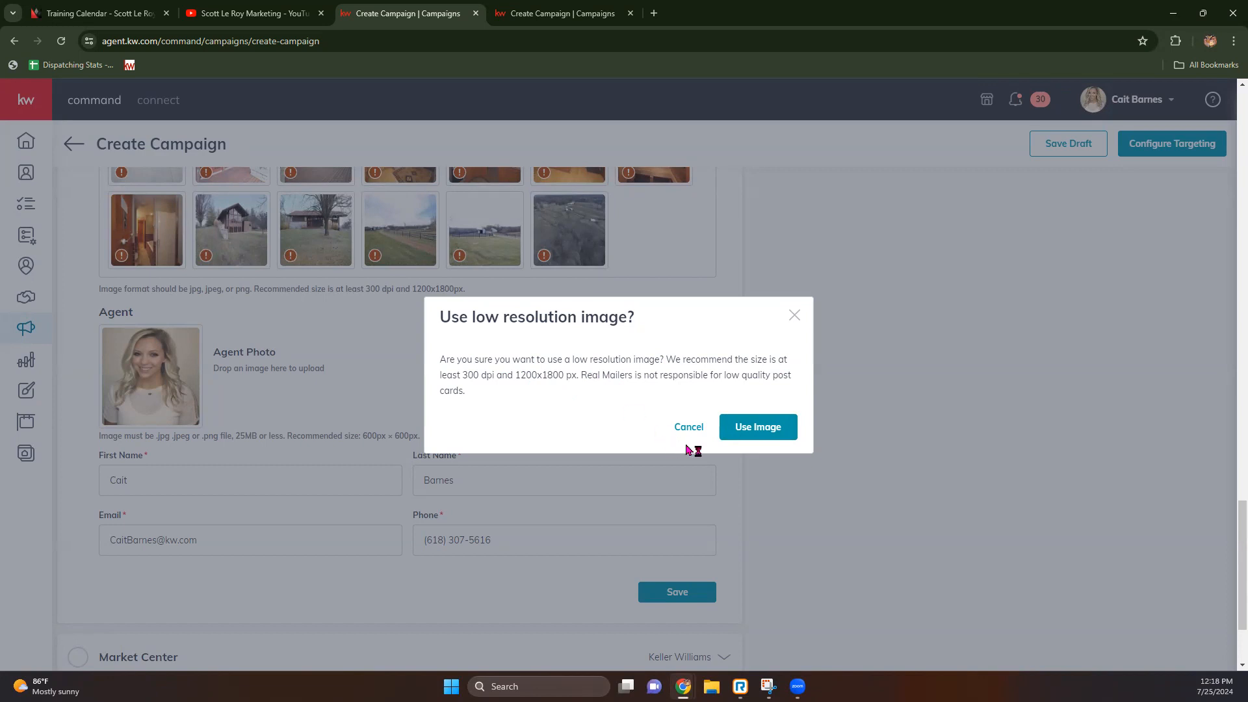
click(770, 434)
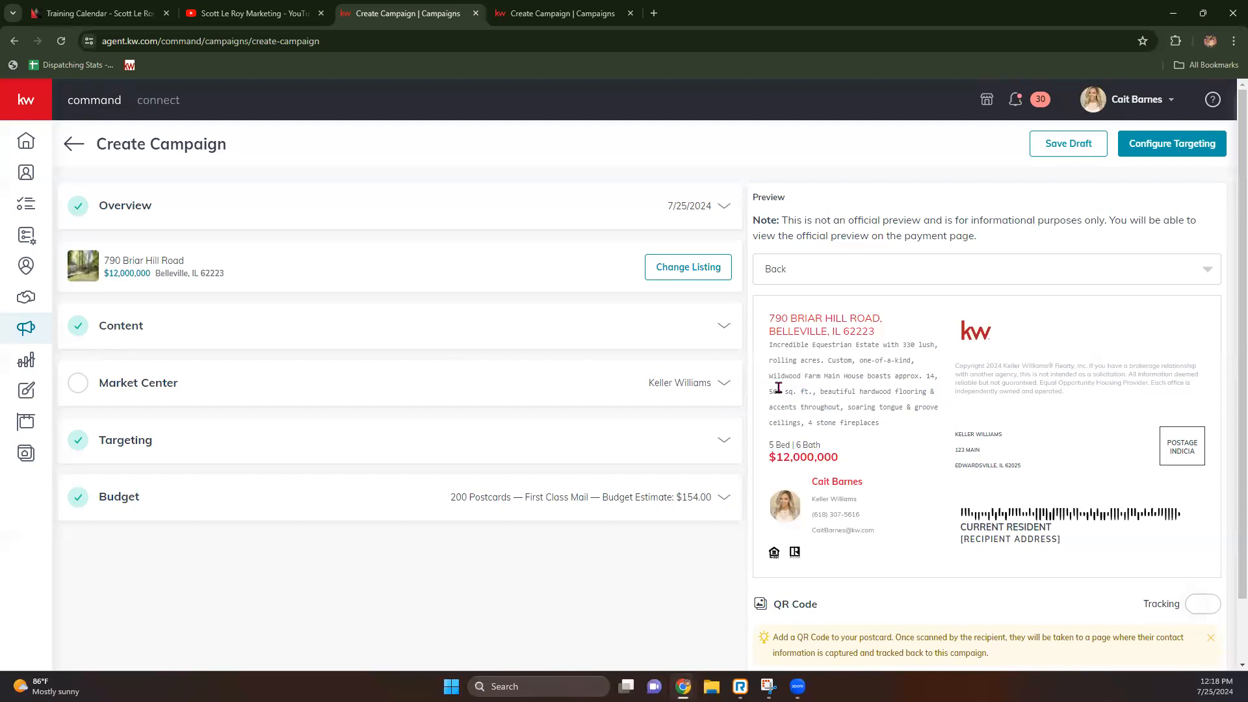
click(722, 386)
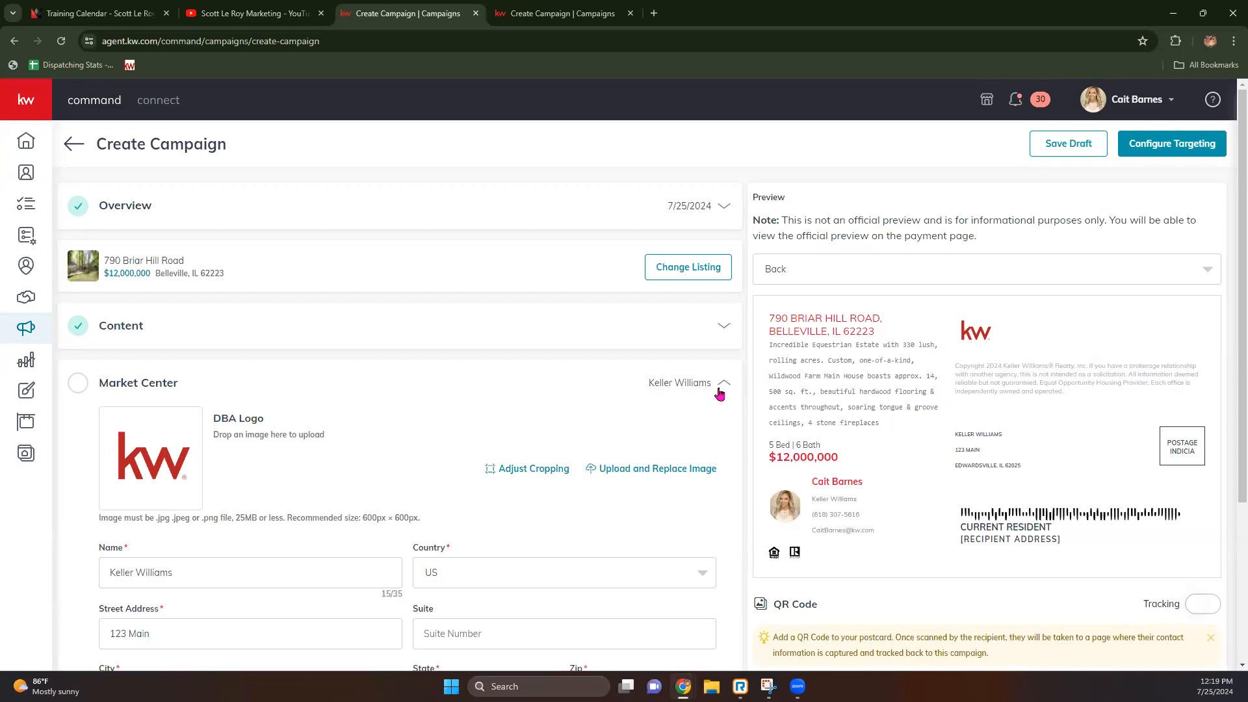
Step: Enter zip 62025 for 123 Main, Edwardsville, IL and confirm the address as entered
scroll(586, 400, down, 2)
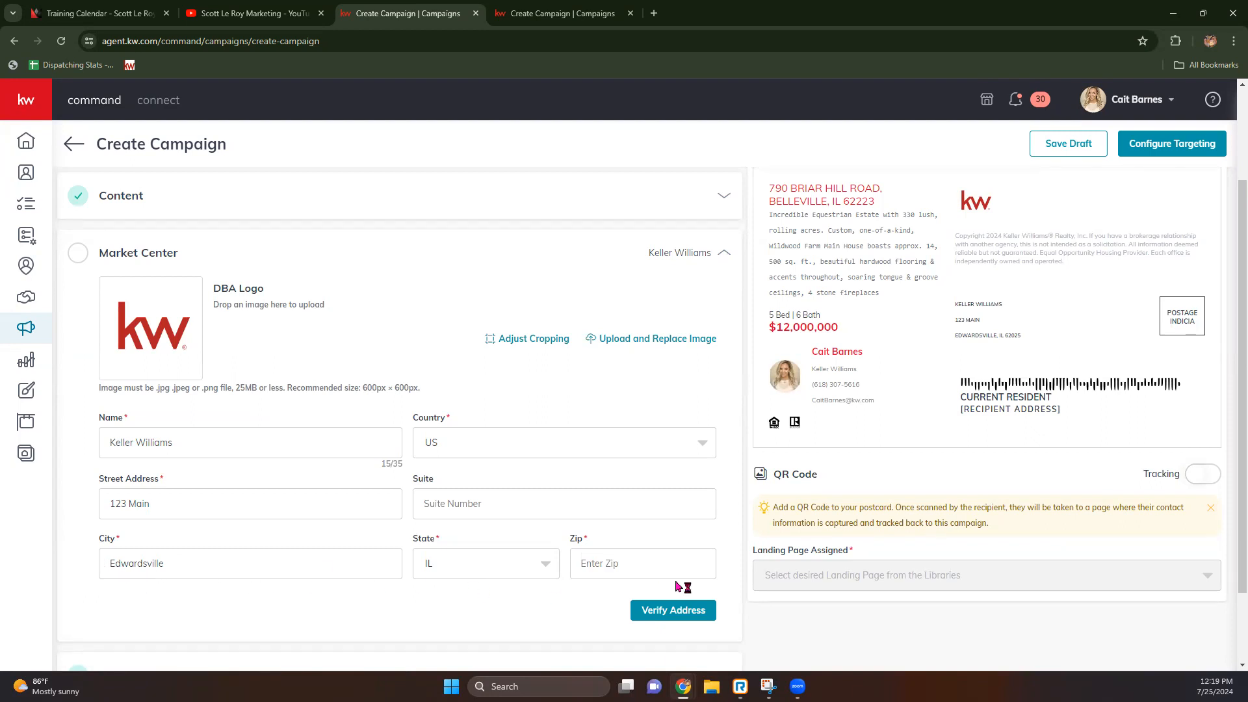
click(663, 555)
text(62025)
click(567, 613)
click(688, 617)
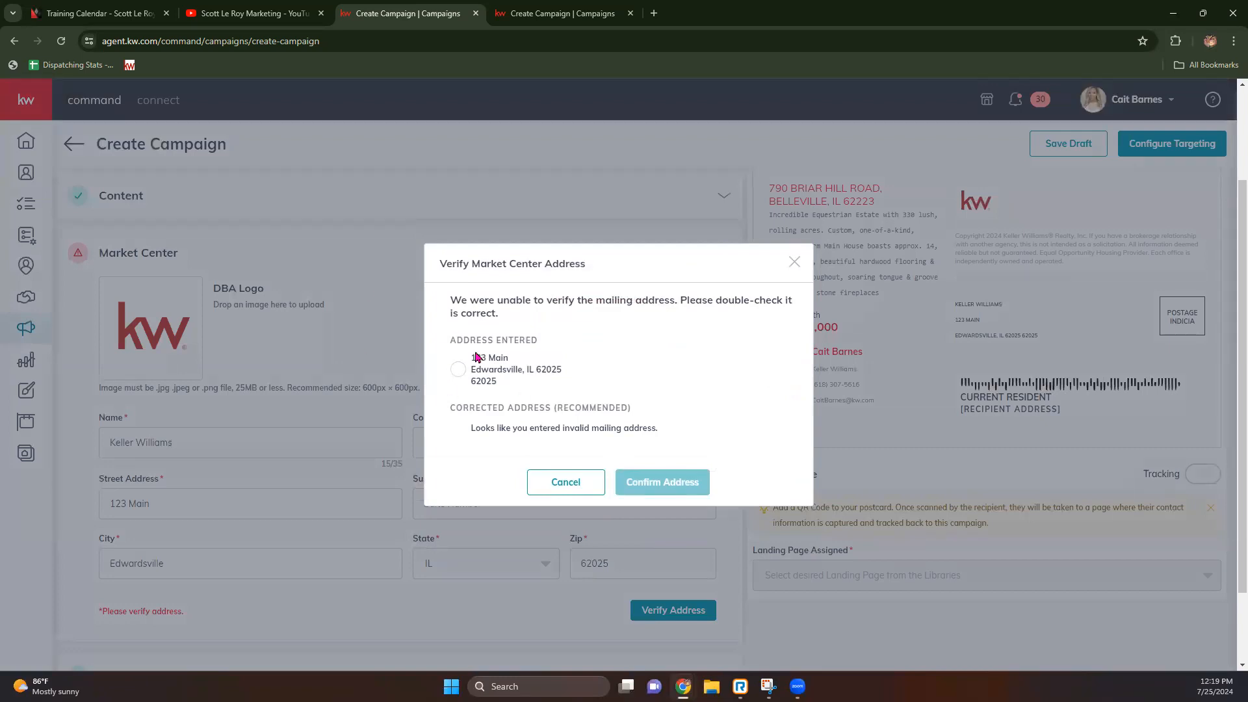
click(458, 369)
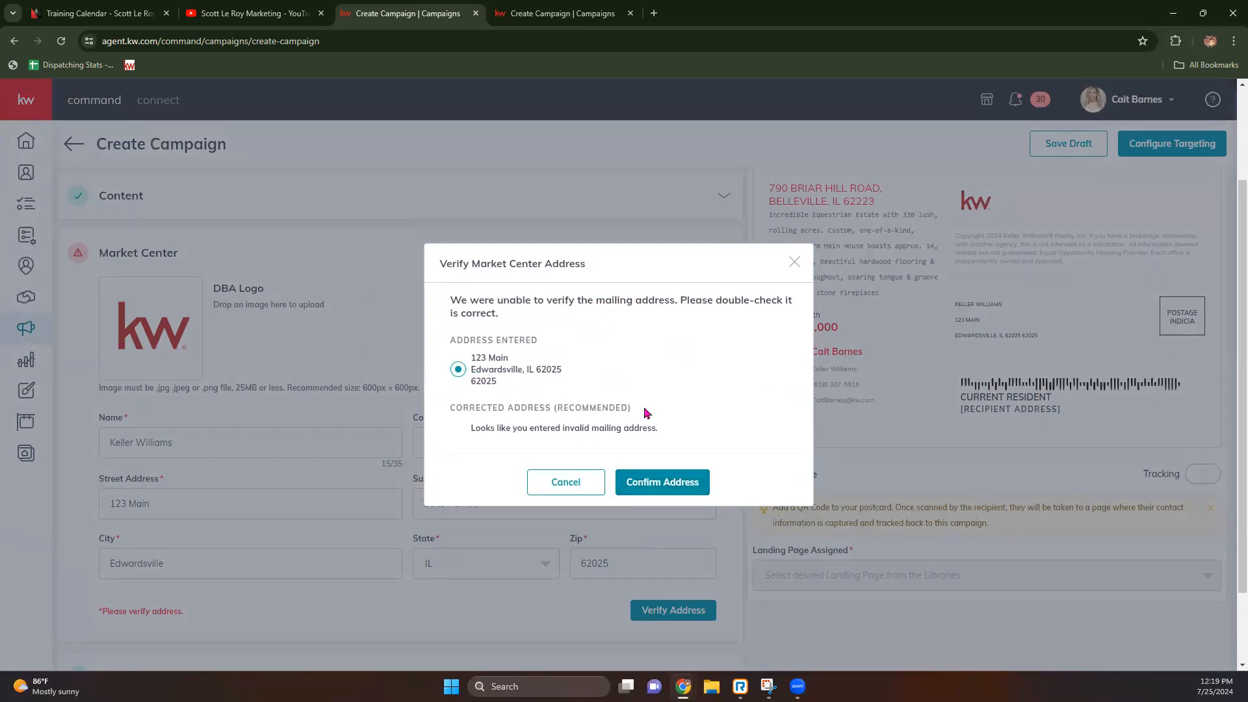
click(649, 489)
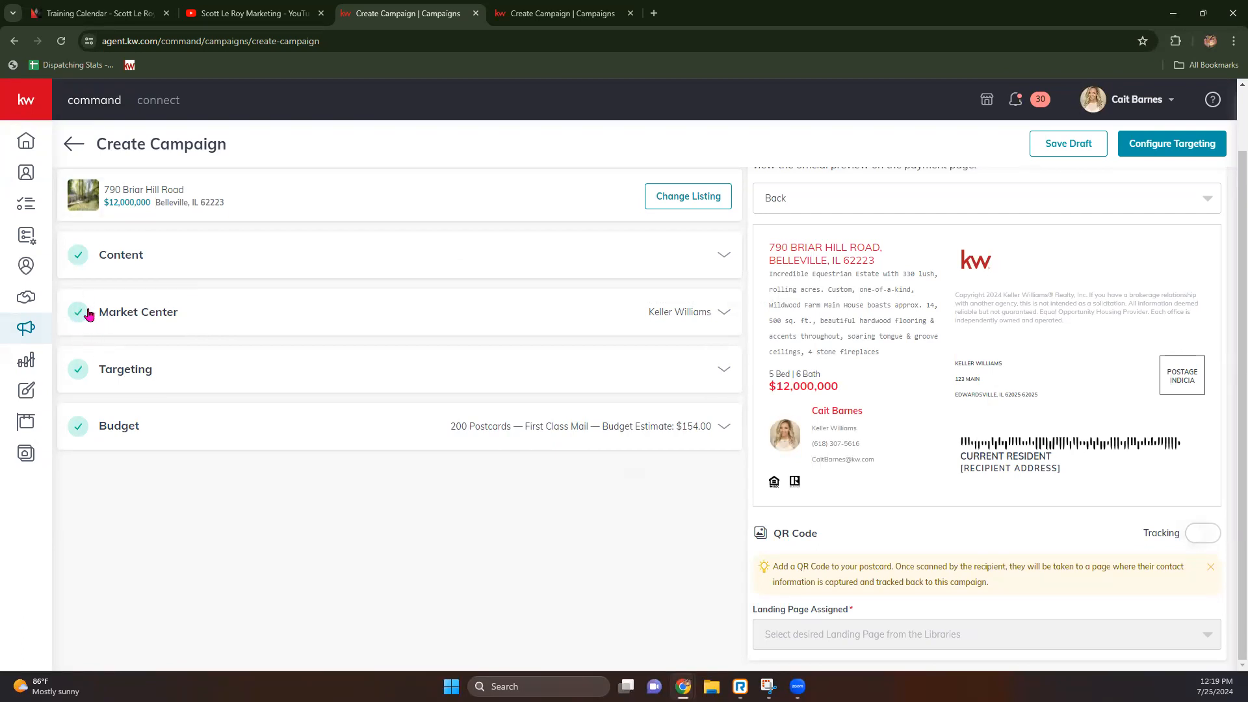
click(725, 372)
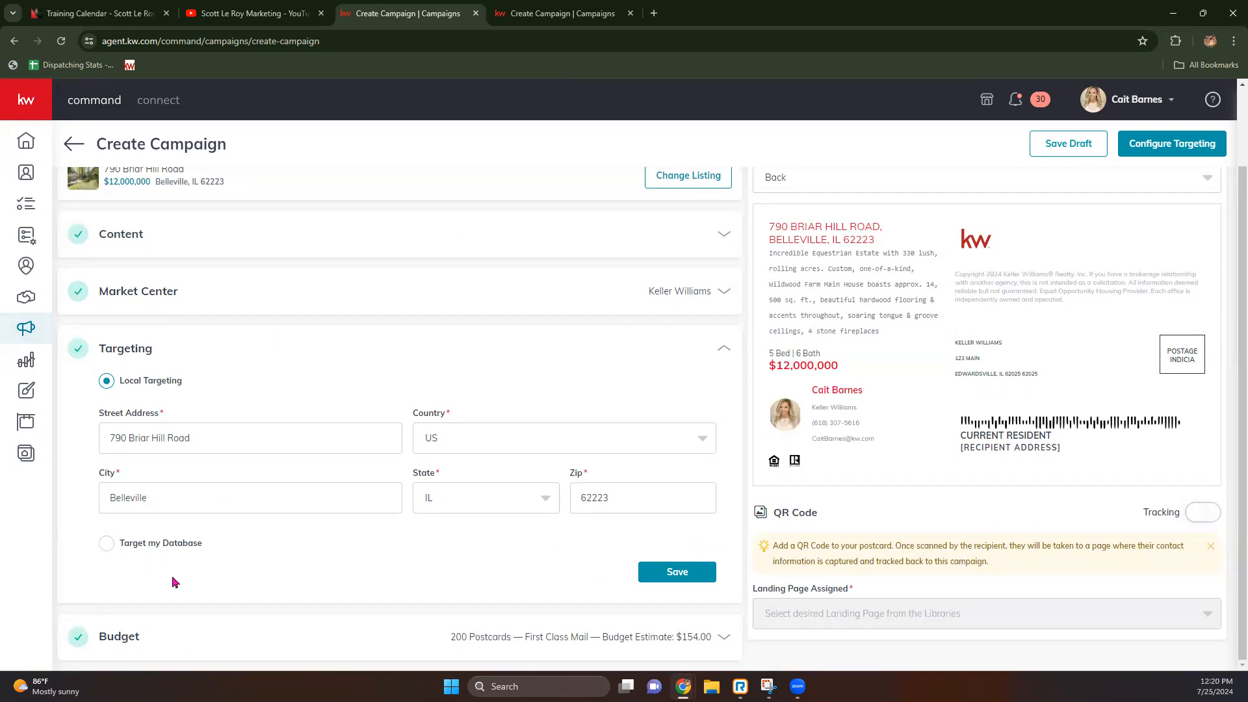
click(677, 572)
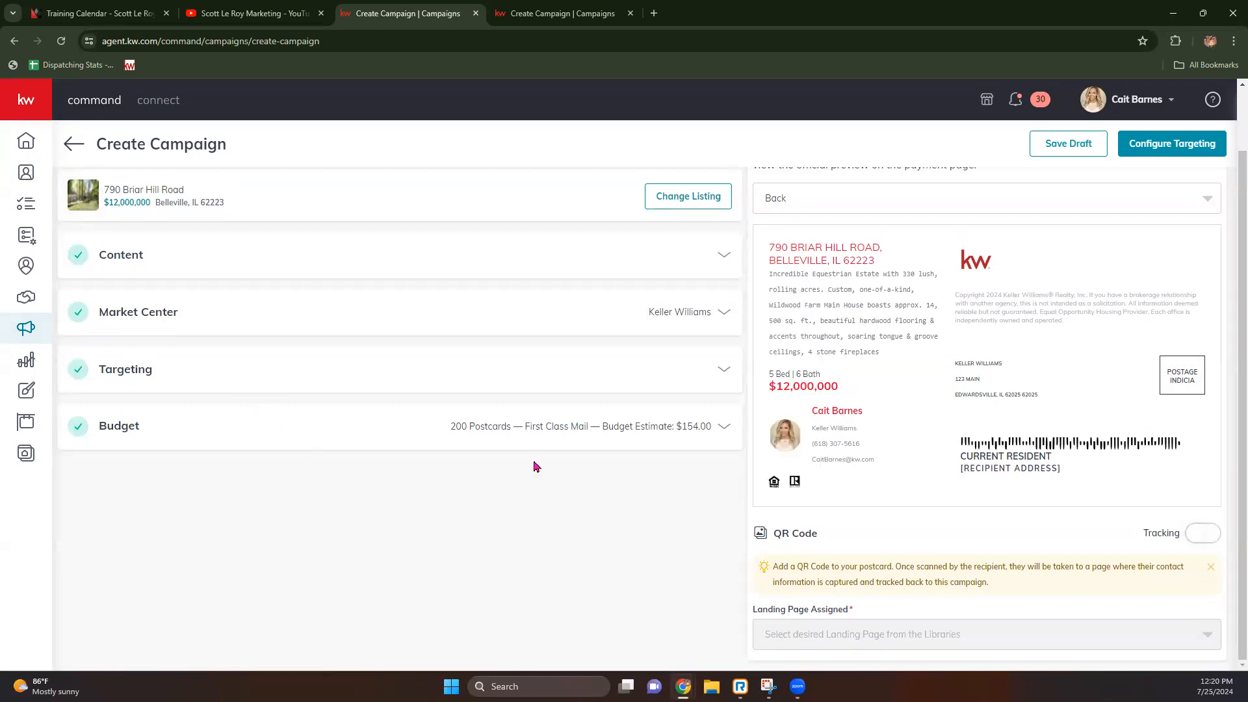
click(724, 427)
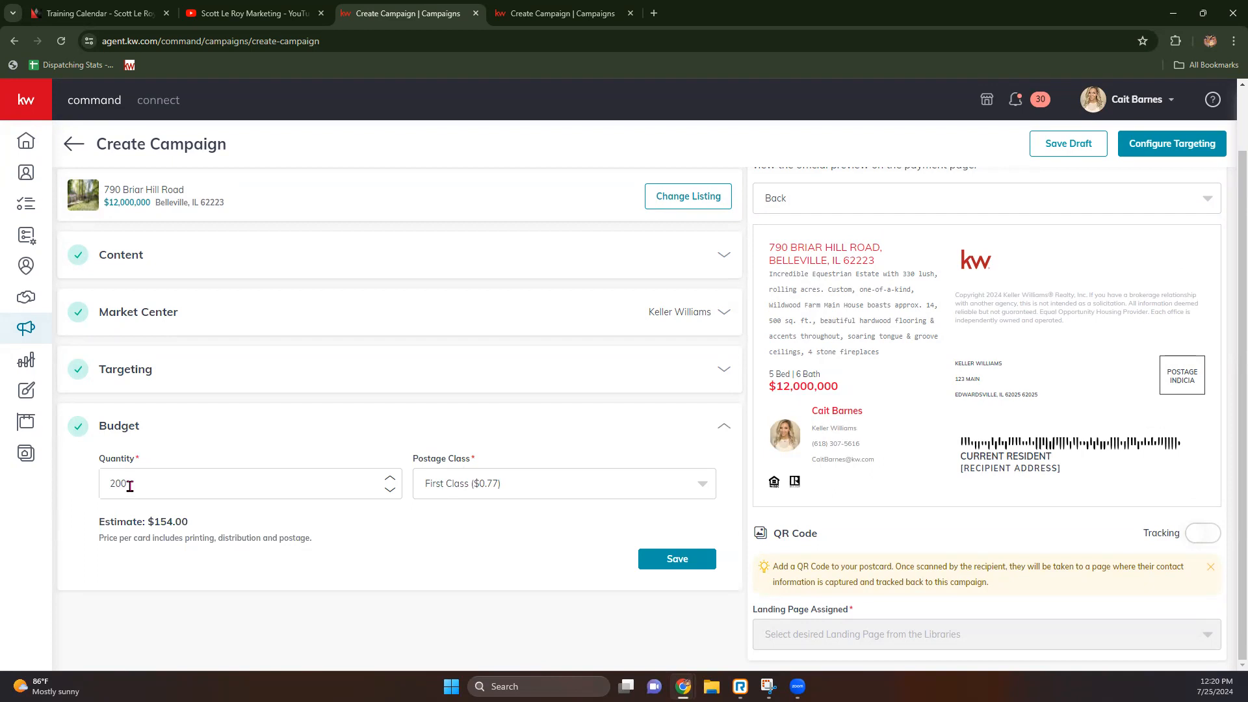
Step: Change the postcard quantity from 200 to 194
drag(143, 521, 203, 538)
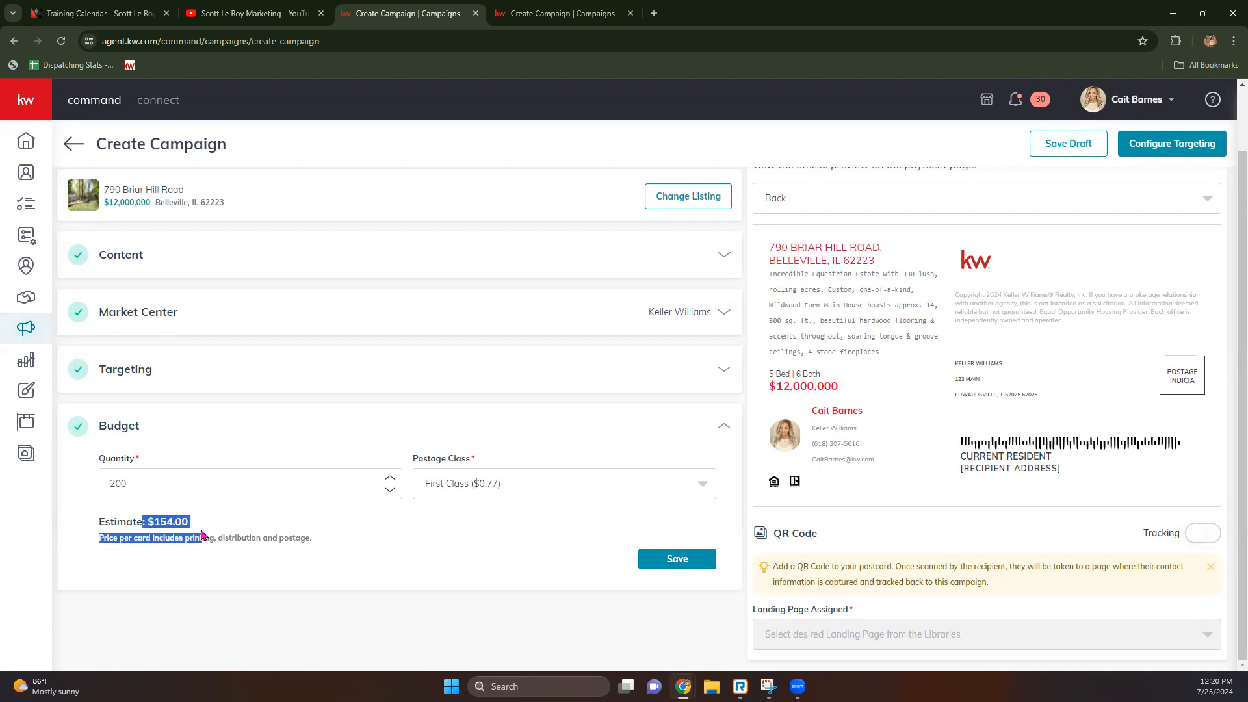
click(240, 513)
drag(142, 481, 65, 477)
text(150)
key(BackSpace)
key(BackSpace)
key(BackSpace)
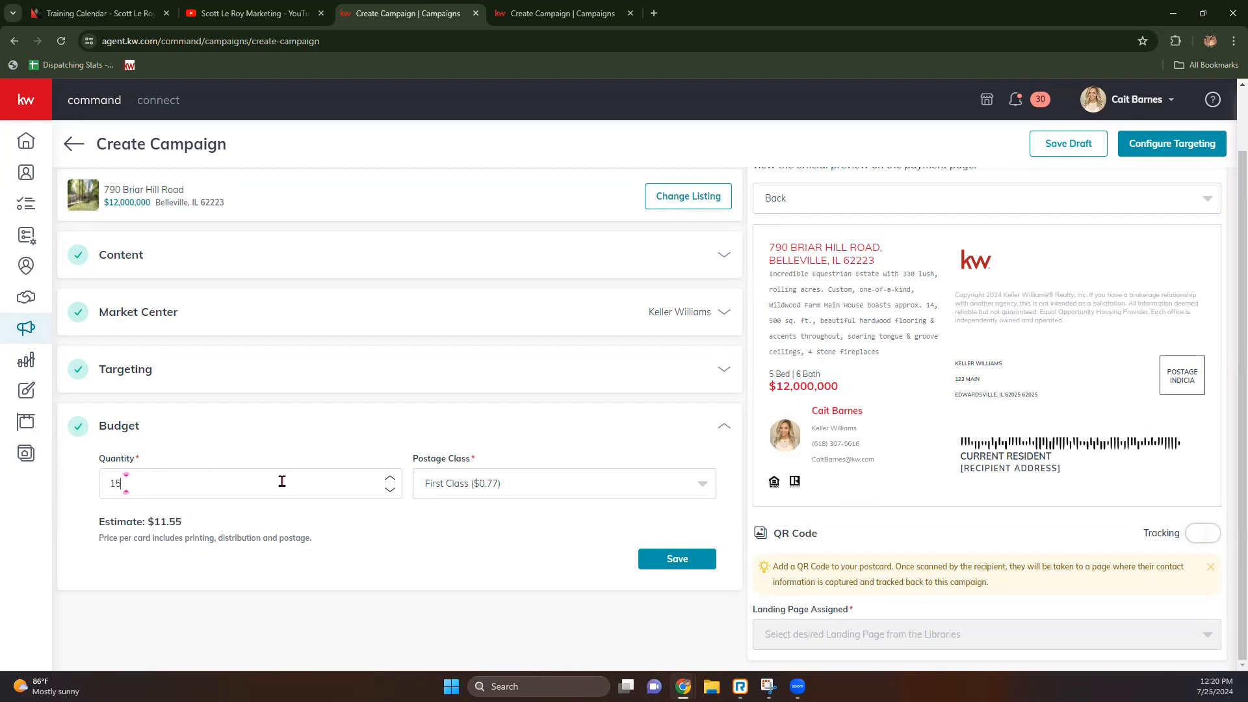
text(160)
click(390, 478)
click(390, 478)
click(390, 479)
click(390, 478)
click(391, 478)
click(390, 479)
click(390, 479)
click(390, 478)
click(390, 478)
click(390, 479)
drag(256, 479, 41, 451)
text(180)
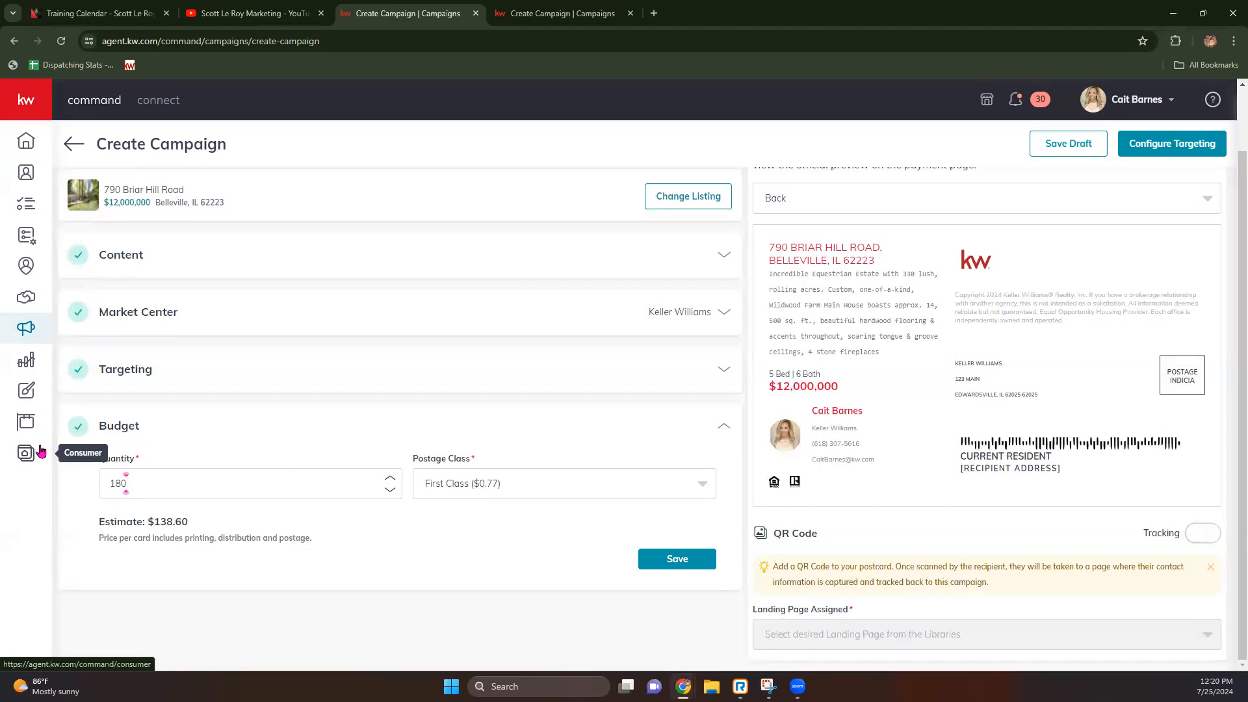
key(BackSpace)
key(BackSpace)
text(90)
key(BackSpace)
text(5)
key(BackSpace)
text(4)
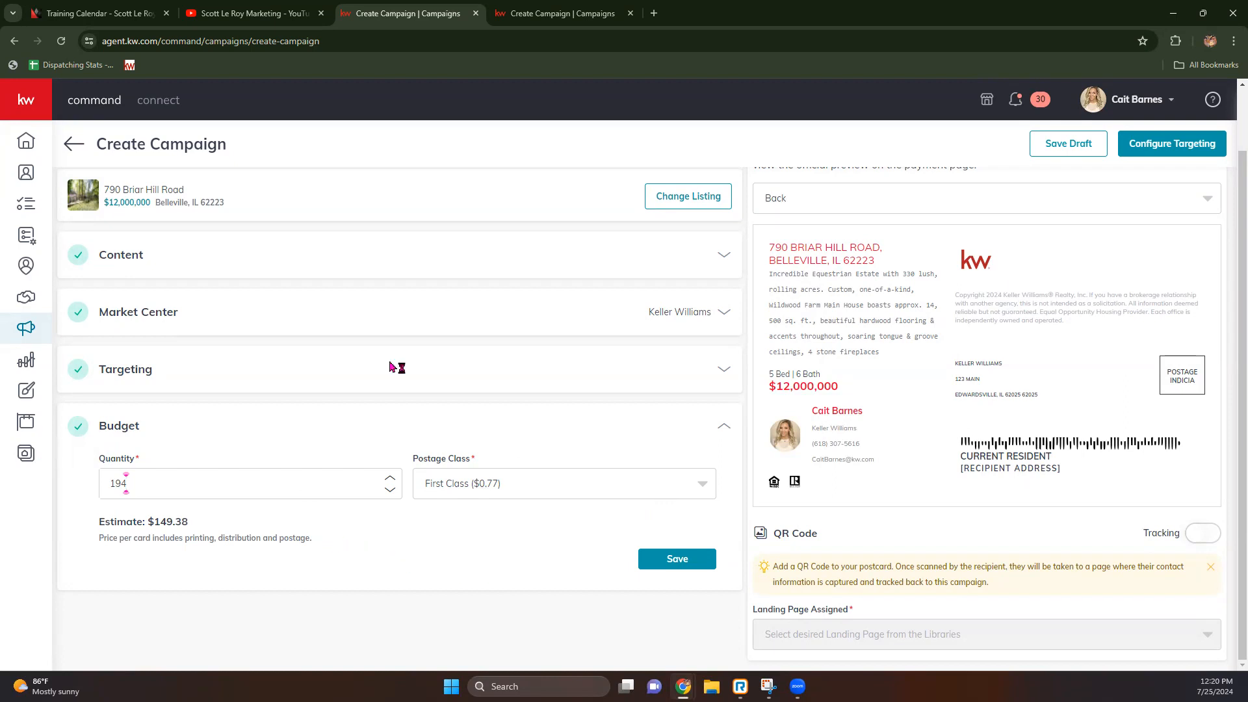
Step: Keep First Class postage ($0.77) and save the budget at a $149.38 estimate
click(550, 494)
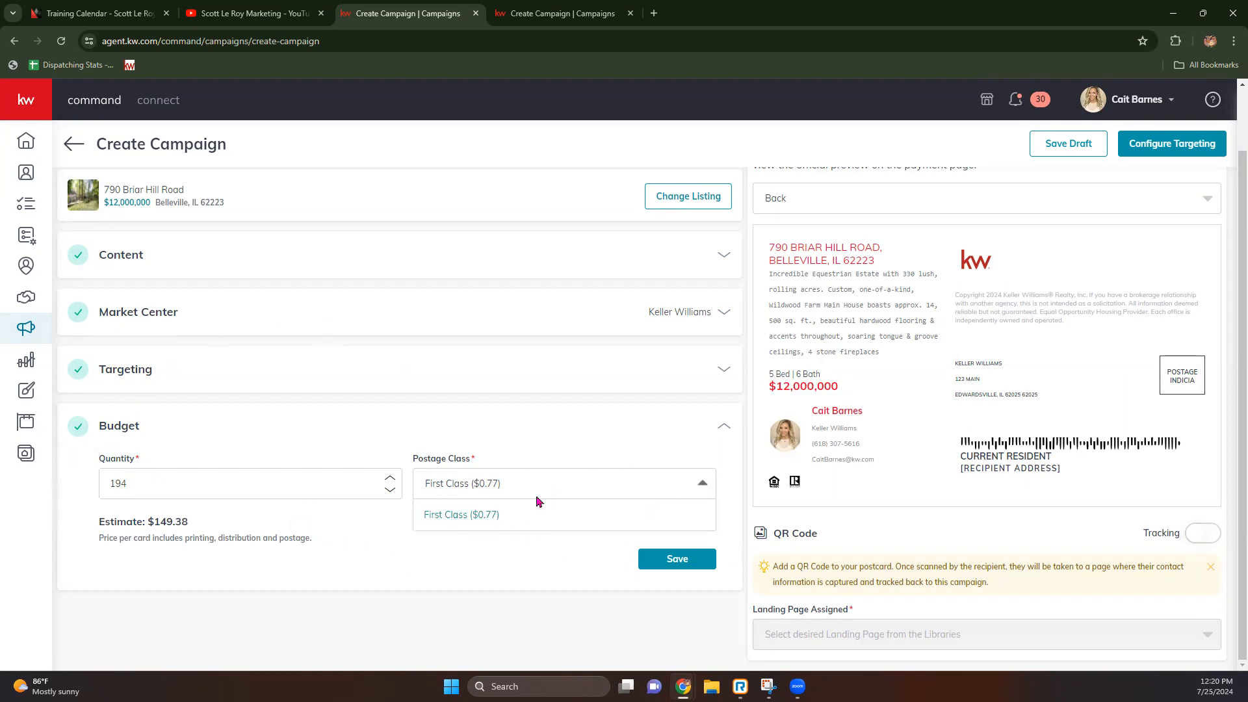
scroll(325, 429, up, 2)
scroll(411, 528, down, 1)
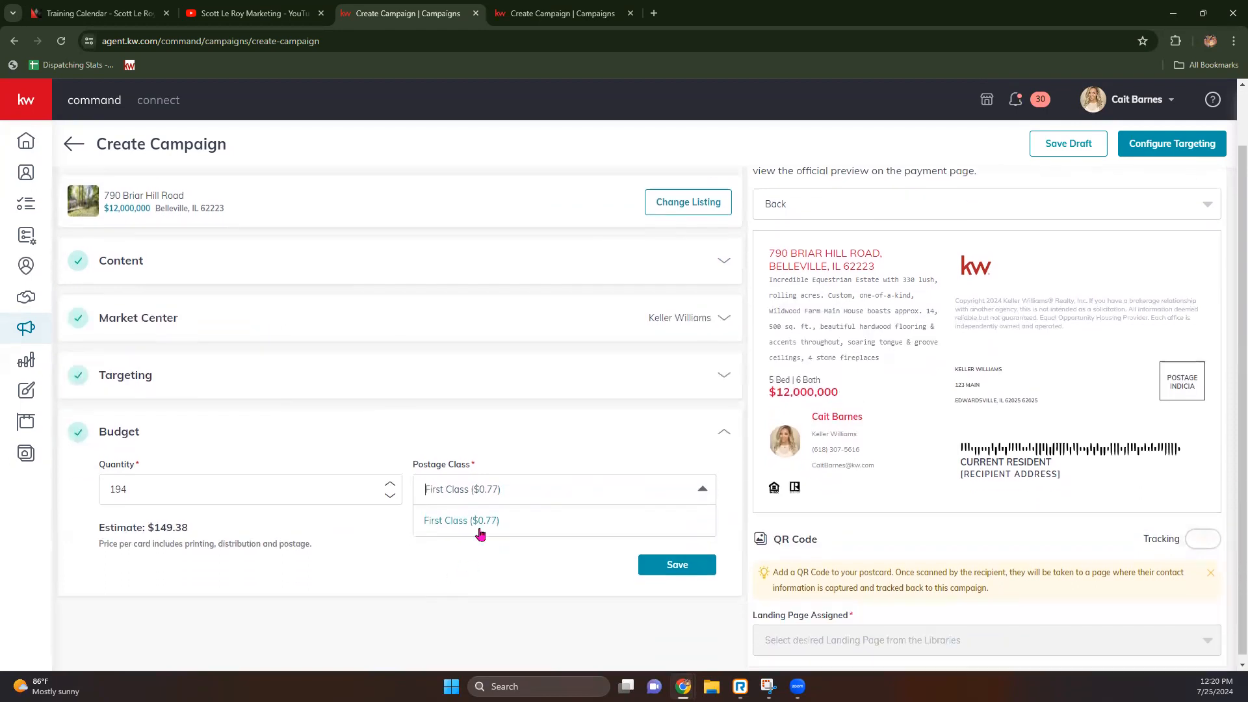
click(447, 556)
scroll(390, 481, up, 1)
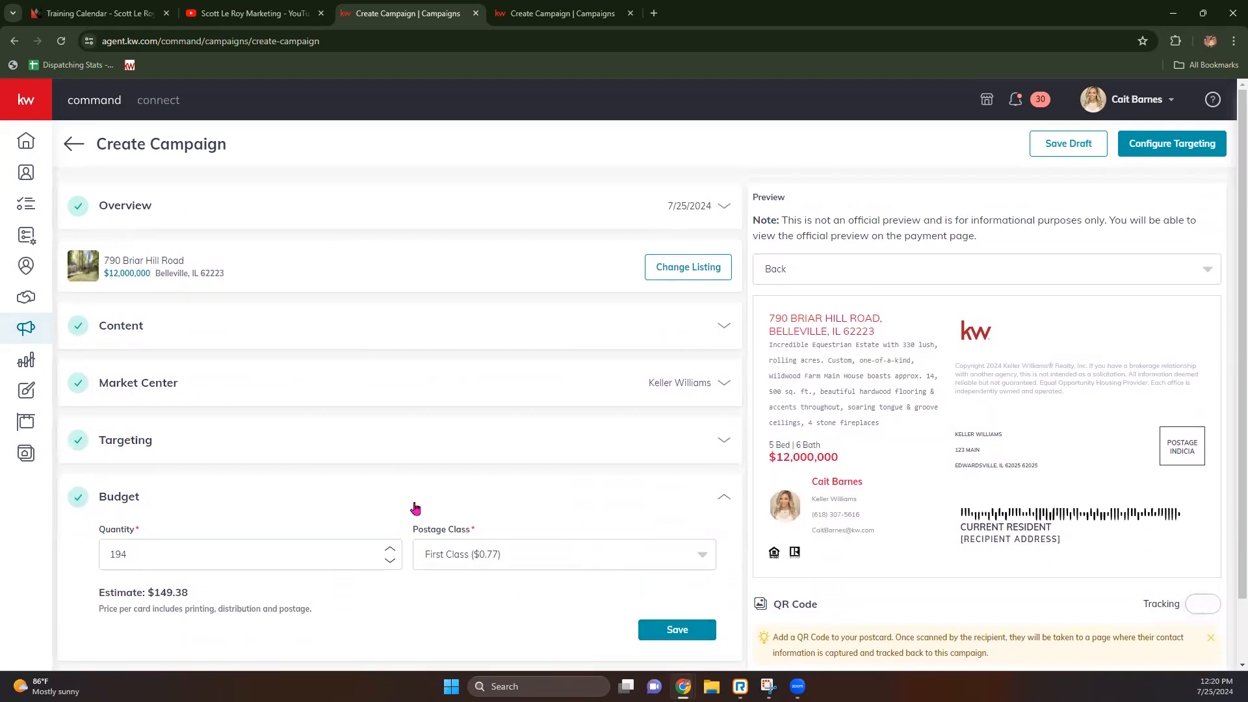
click(689, 630)
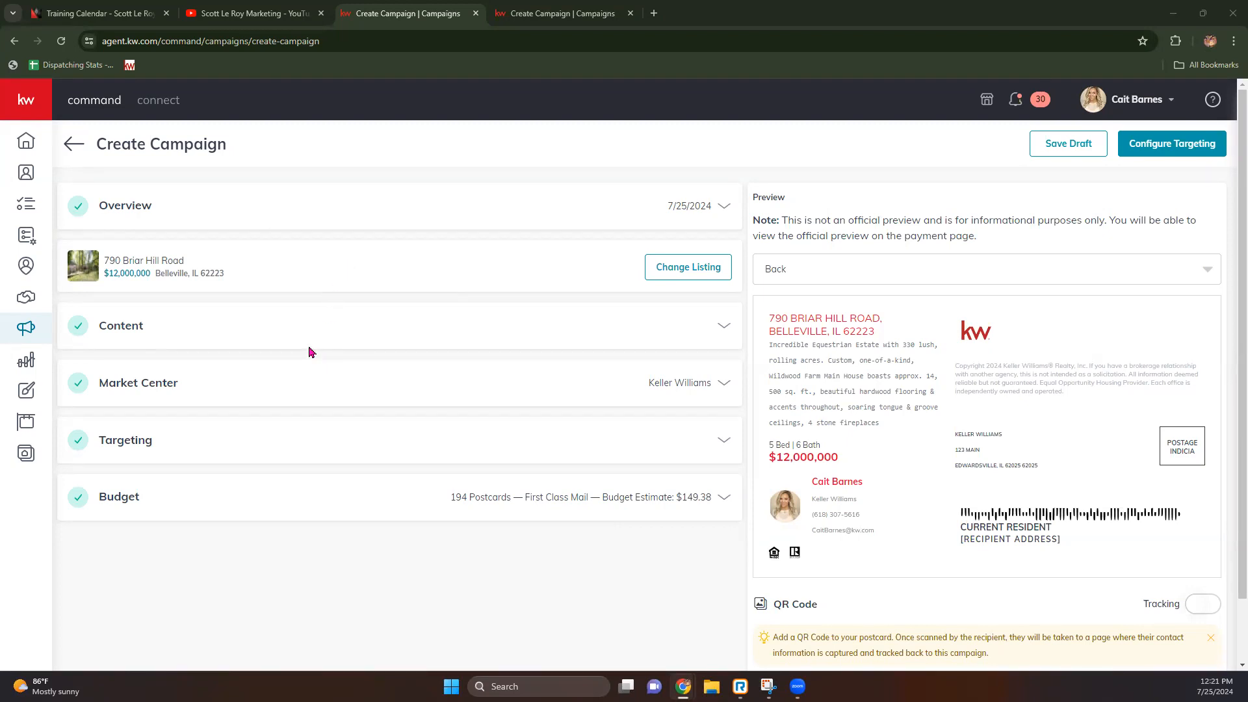
Step: Turn on QR Code Tracking for the postcard and assign Agent Website as its landing page
scroll(351, 381, down, 1)
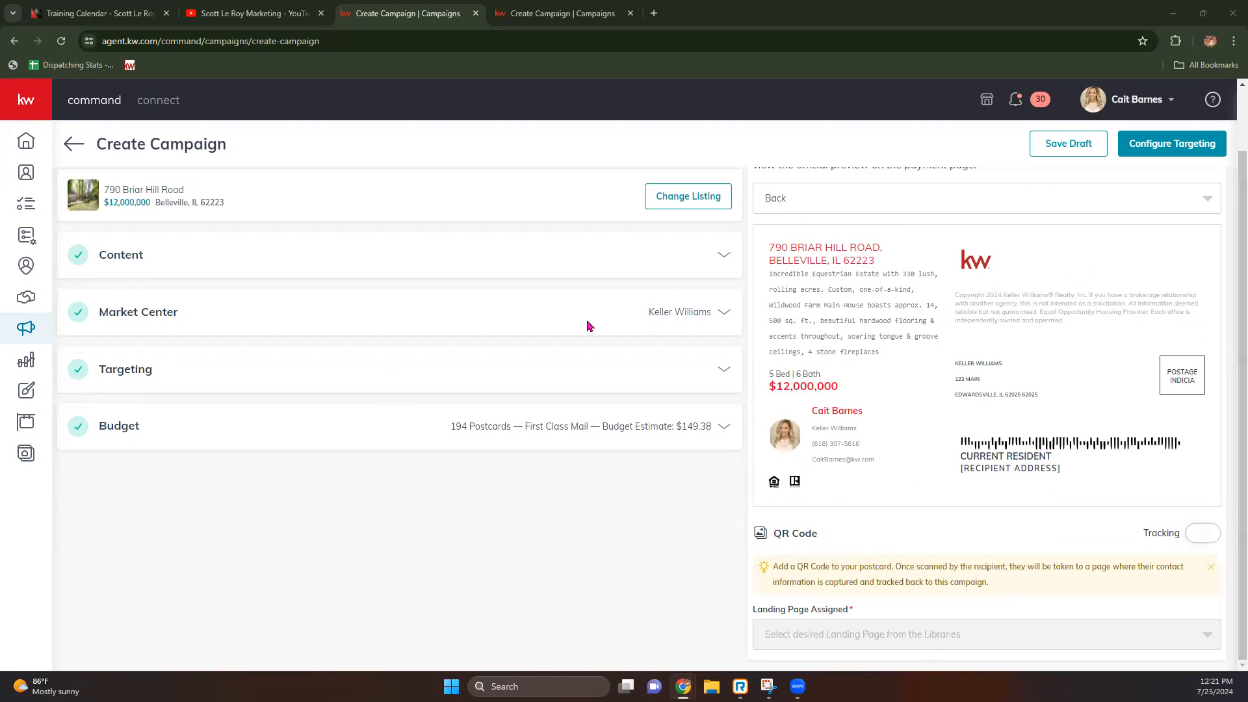
drag(756, 537, 843, 541)
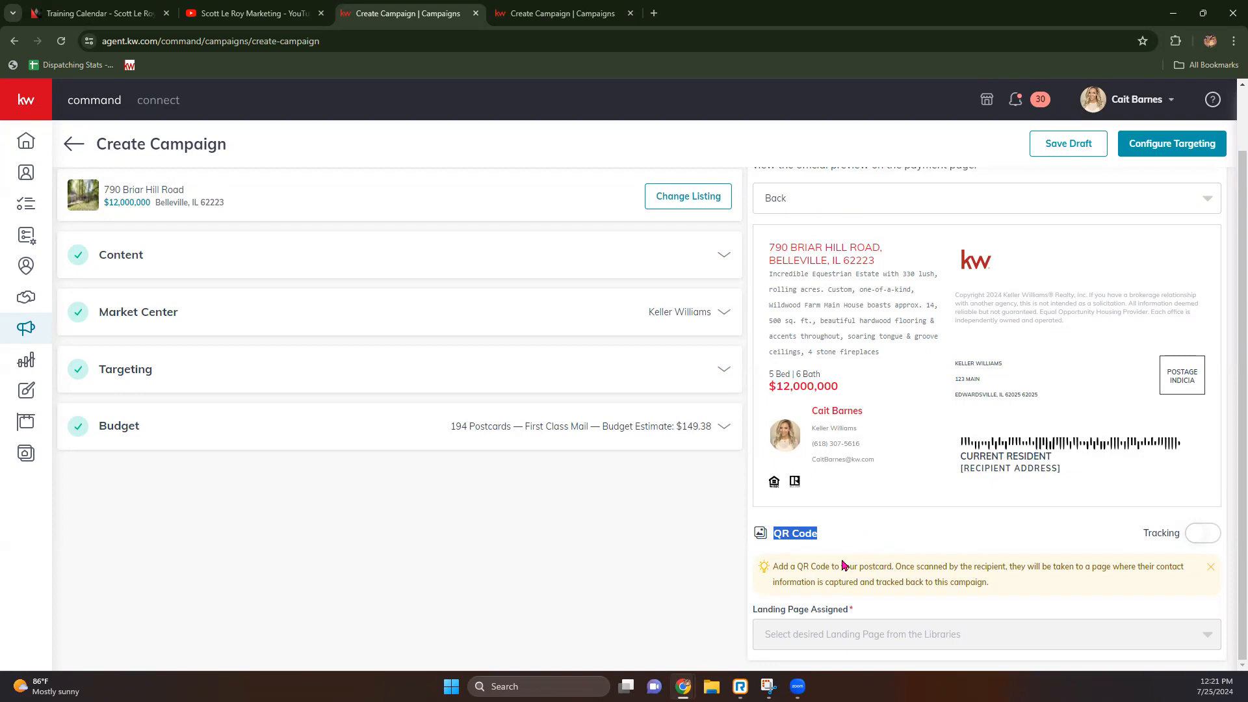
click(1201, 538)
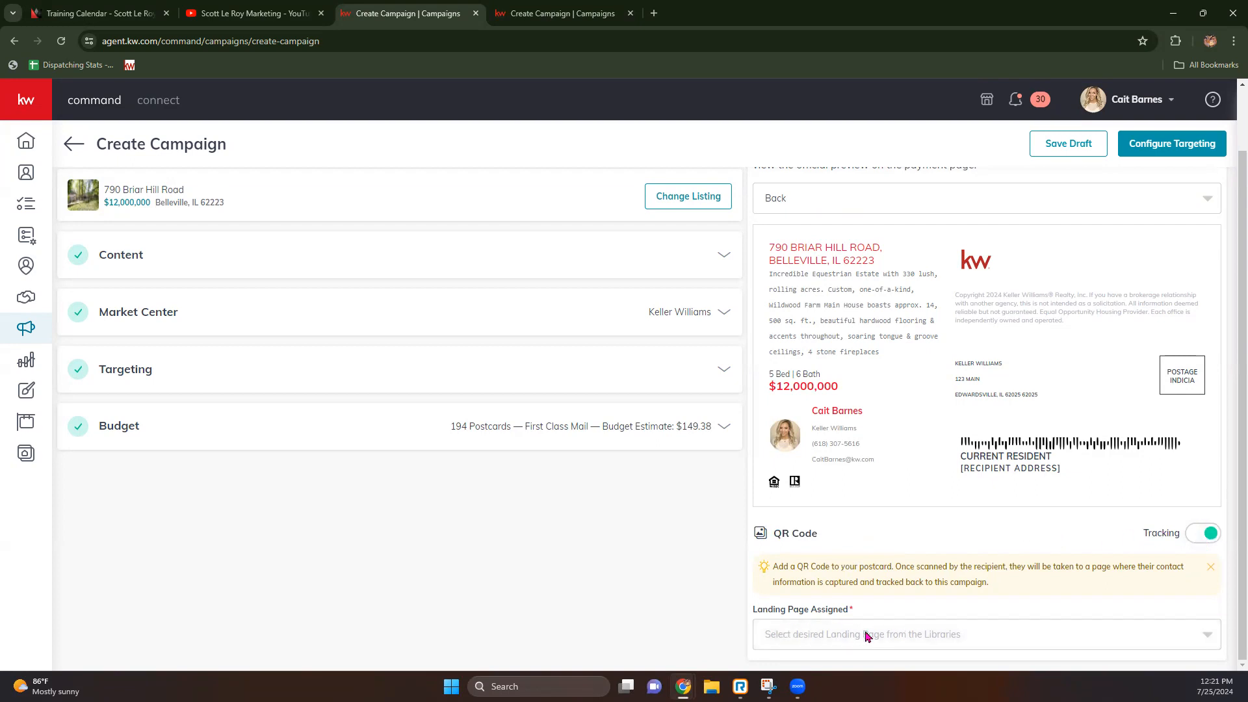
click(827, 637)
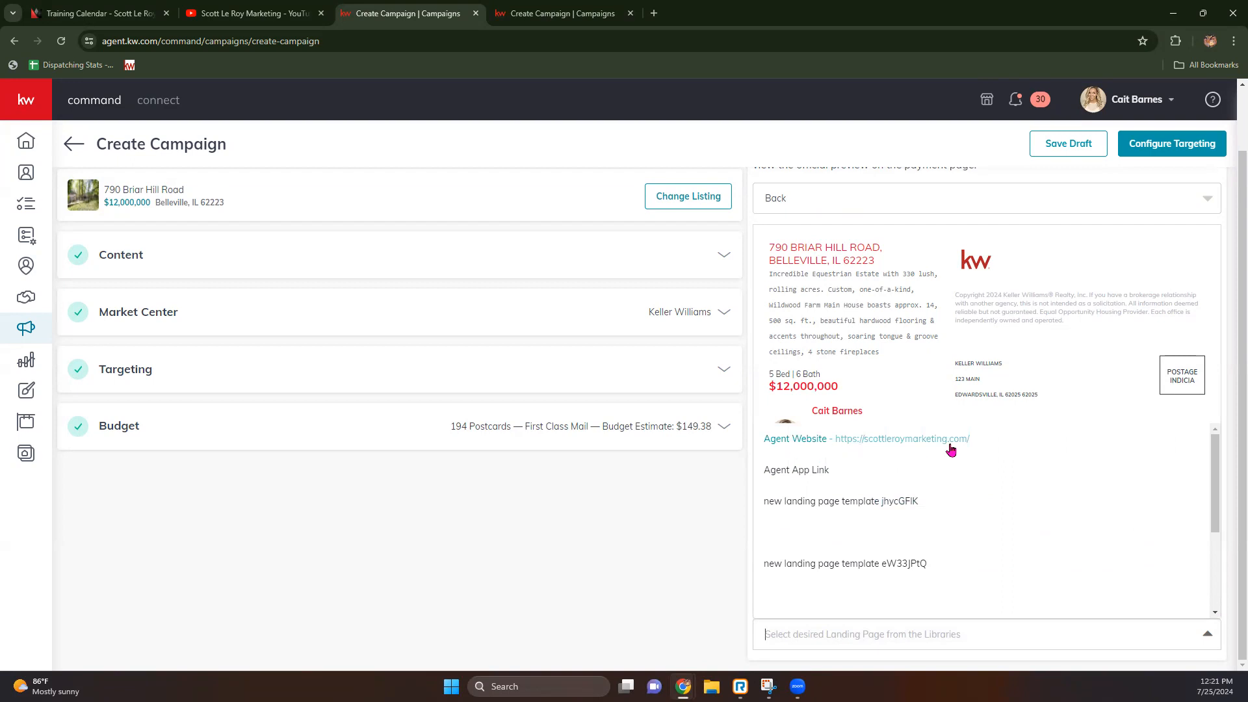
click(781, 448)
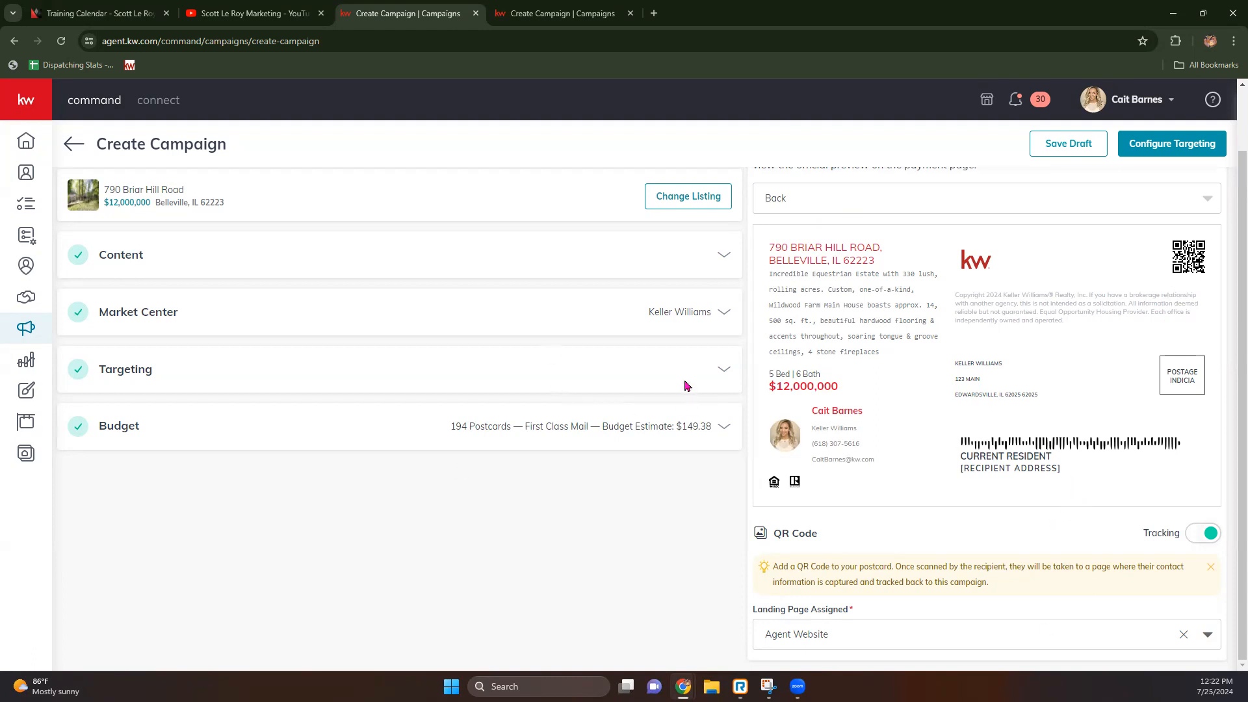
Step: Create the campaign and target only Multi Family homes
click(1180, 149)
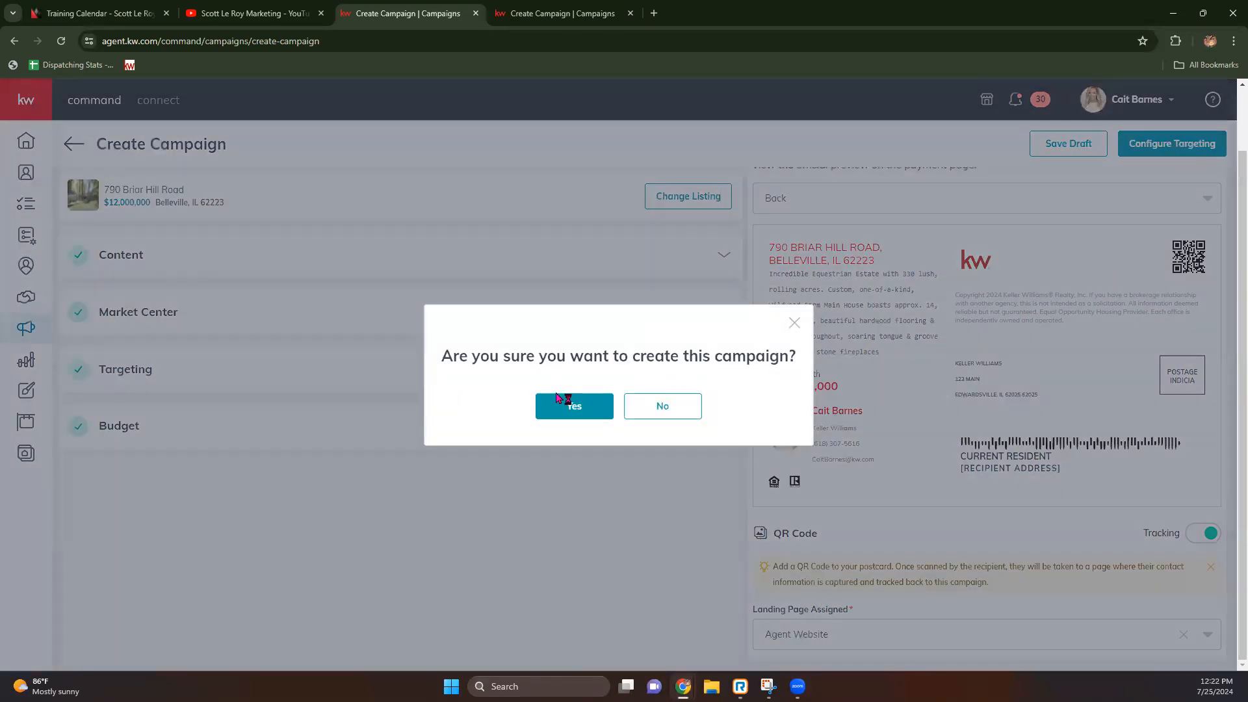
click(575, 406)
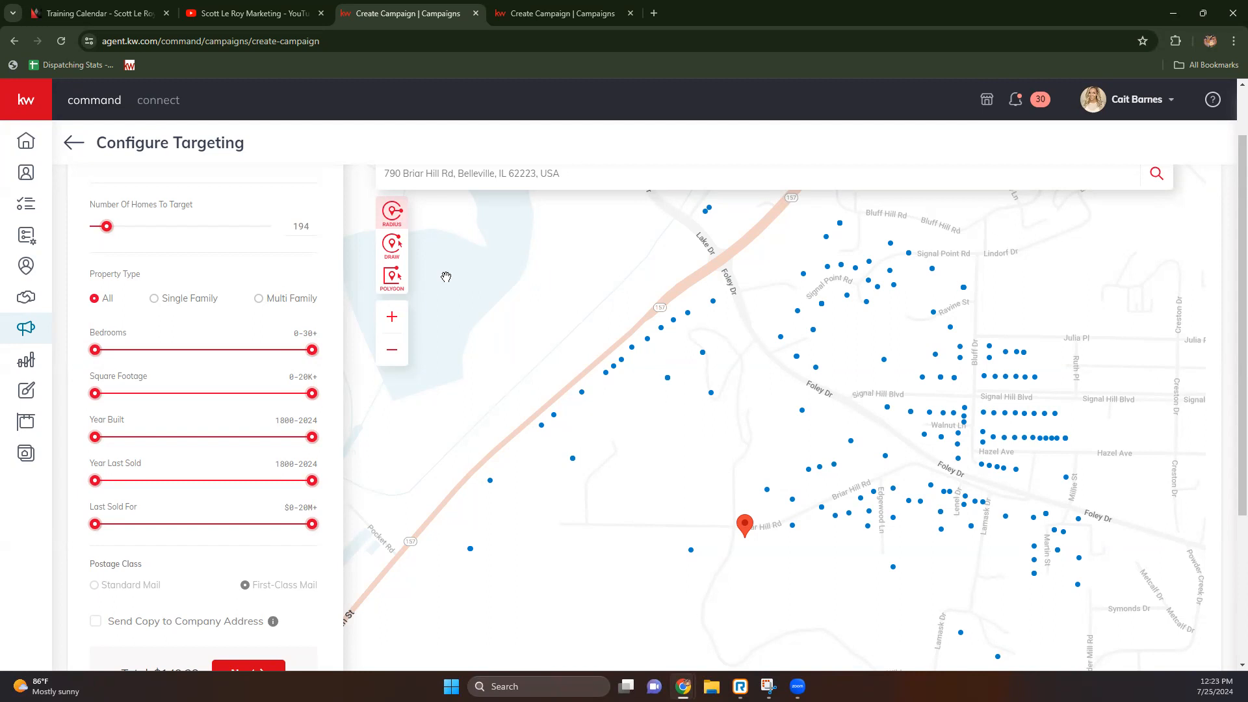
click(259, 298)
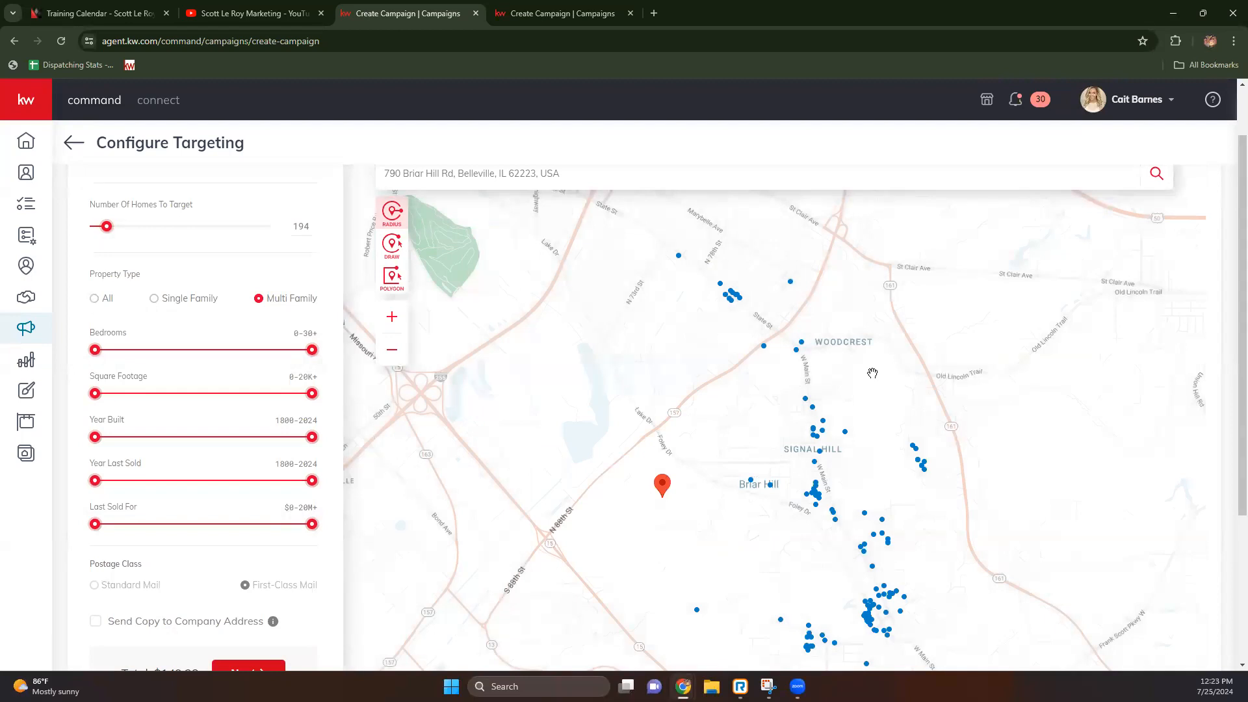
scroll(873, 373, down, 2)
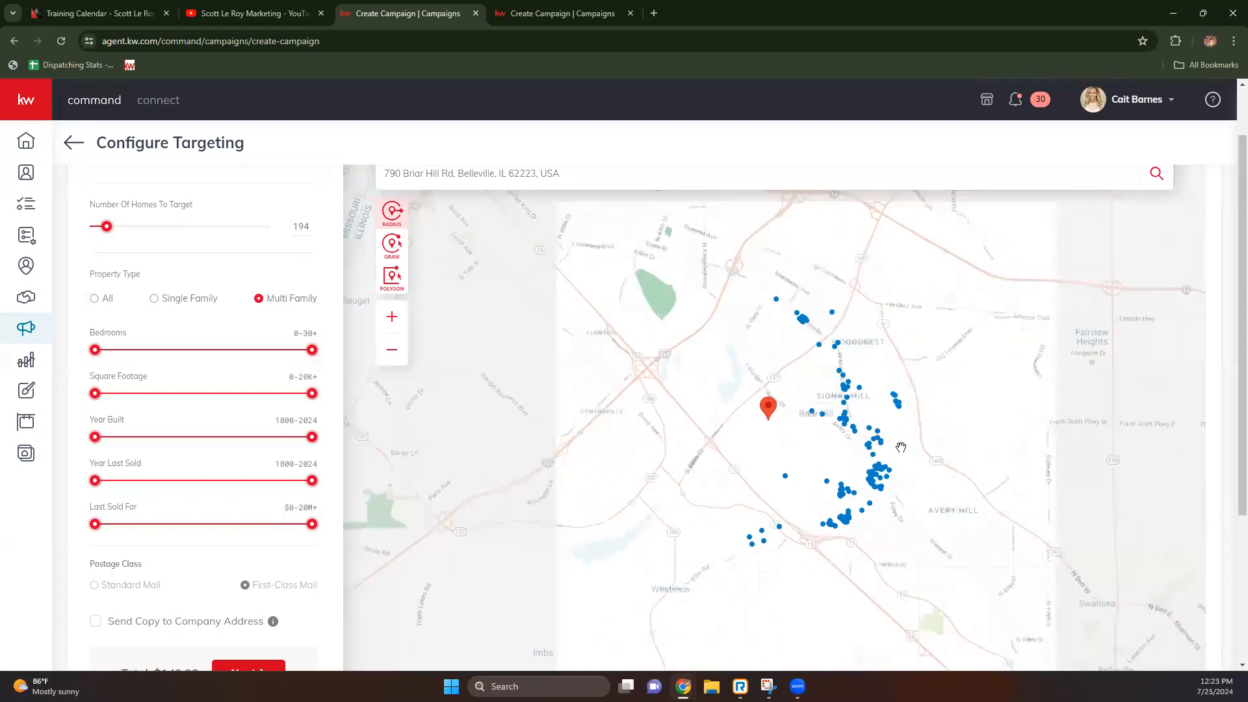
mouse_move(879, 464)
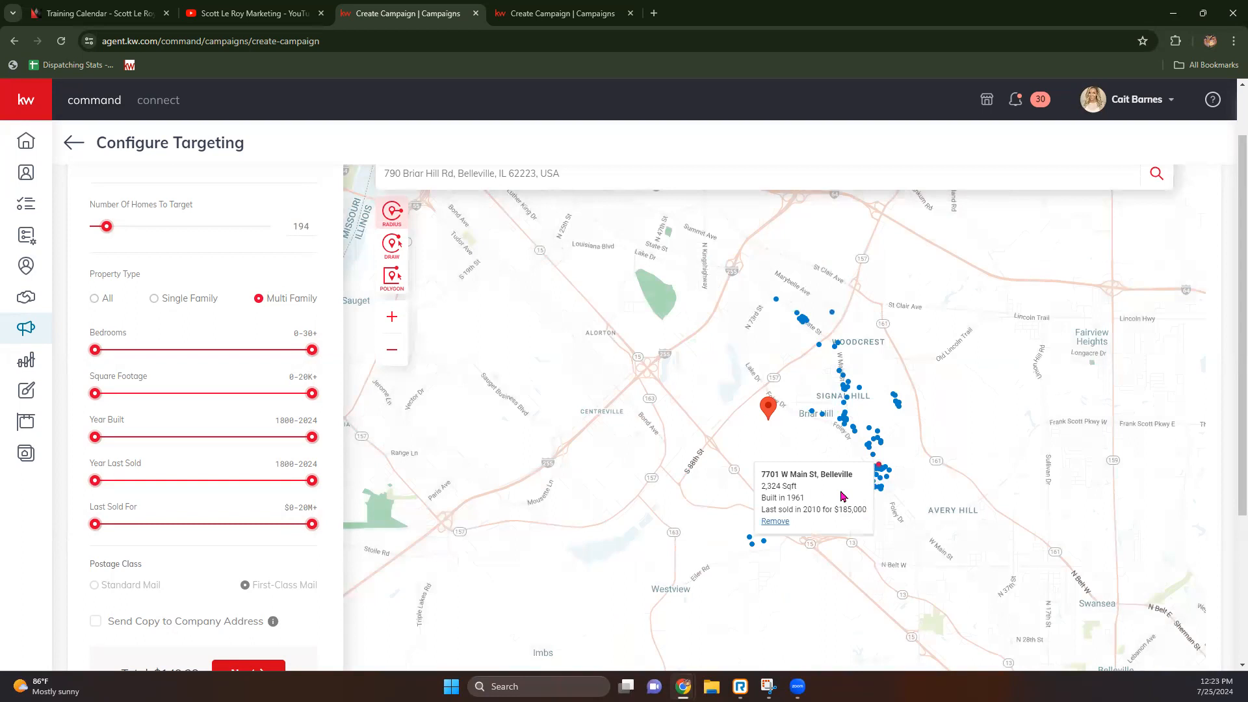
mouse_move(846, 397)
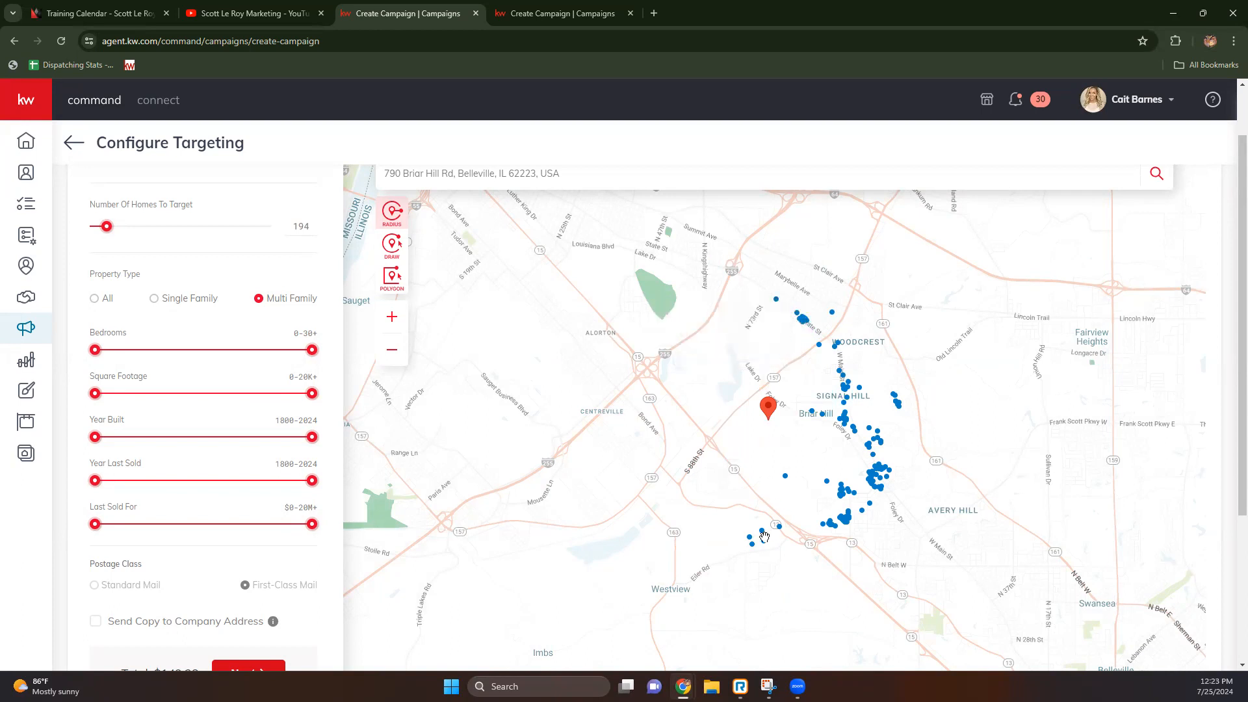
mouse_move(764, 534)
mouse_move(881, 491)
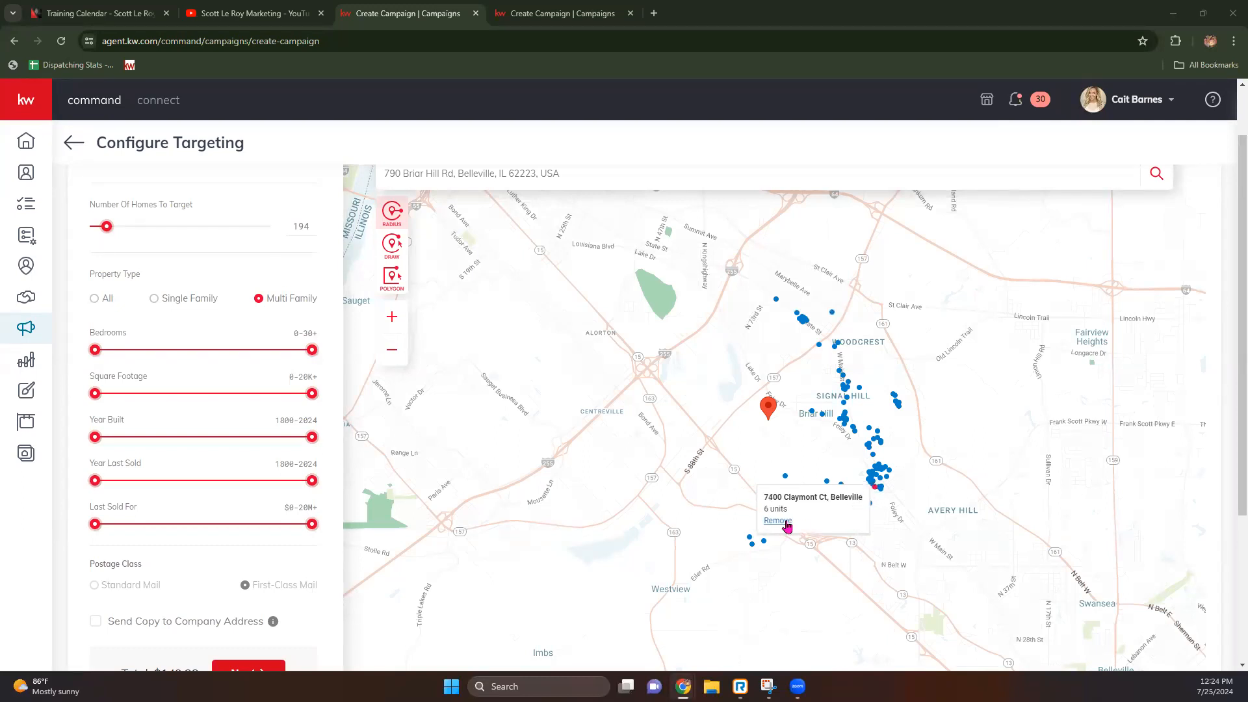
click(785, 522)
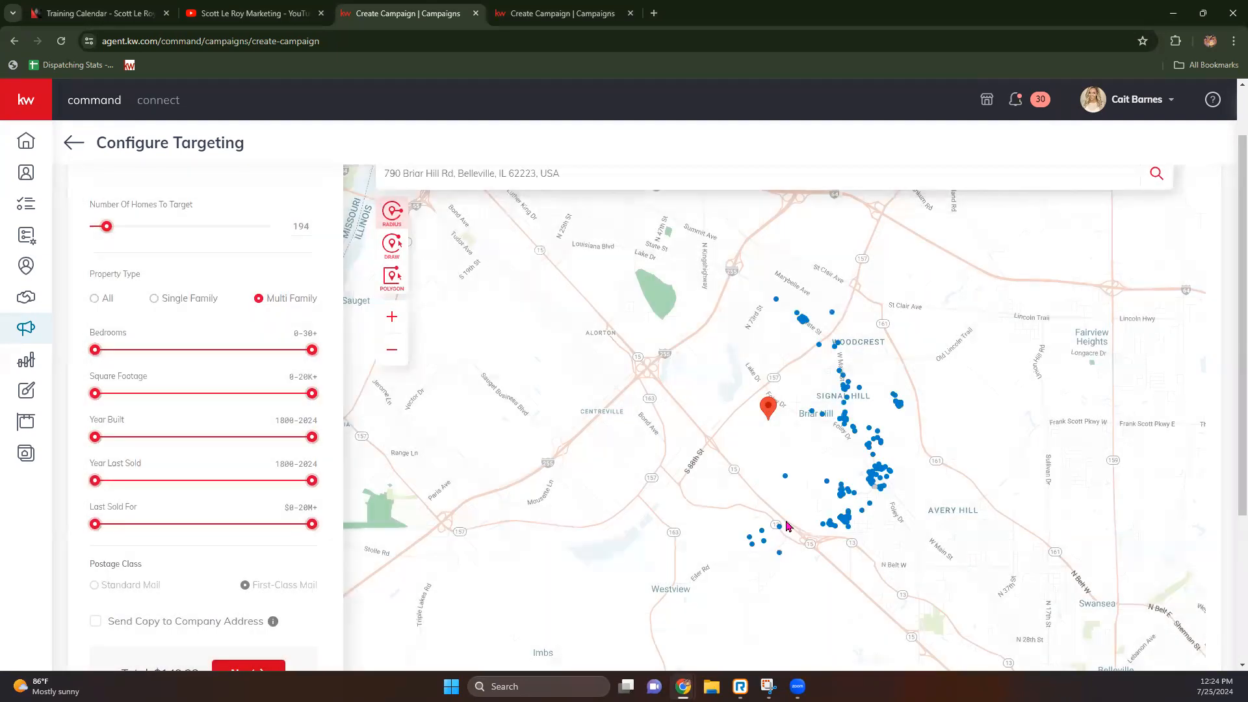
scroll(878, 497, up, 2)
click(859, 456)
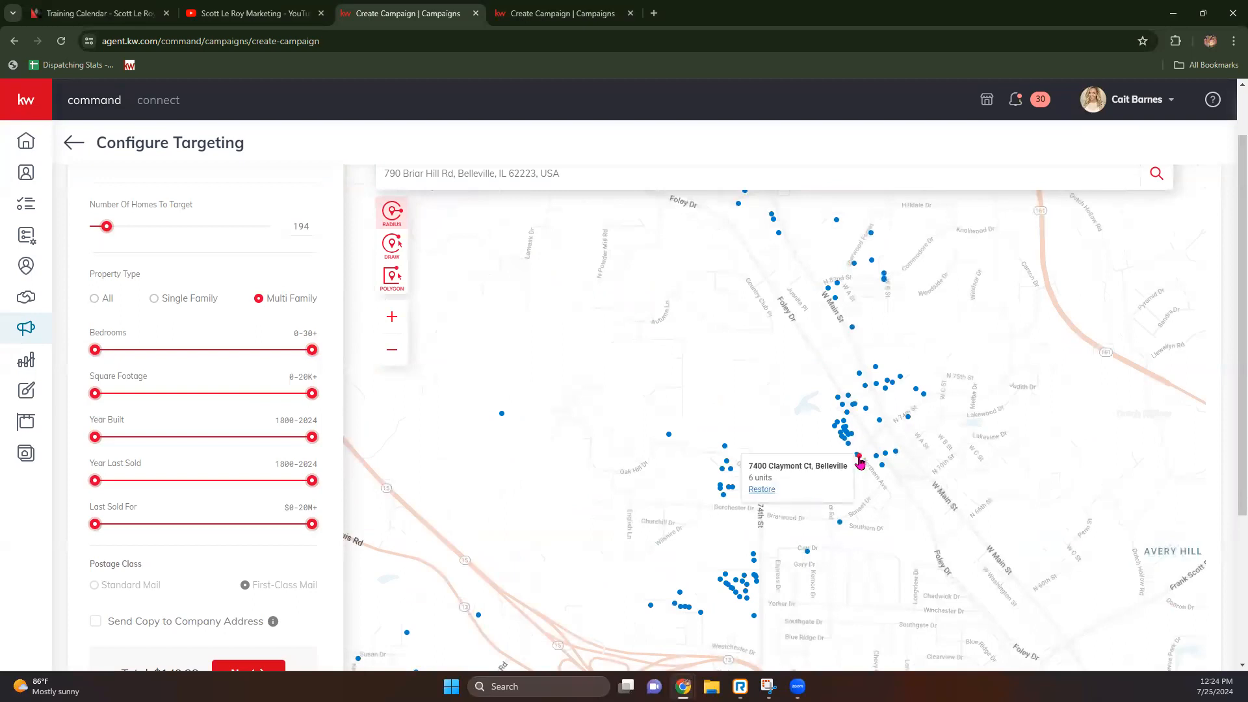
click(763, 490)
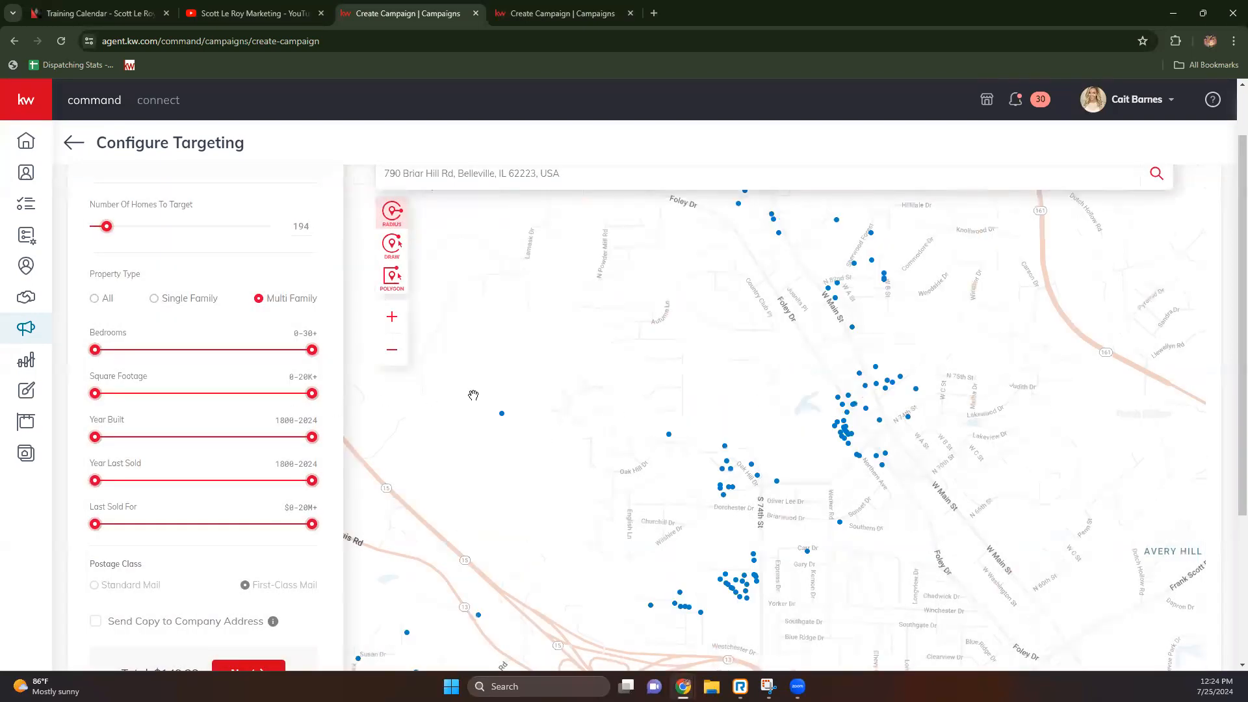
scroll(488, 383, down, 2)
click(602, 291)
click(541, 277)
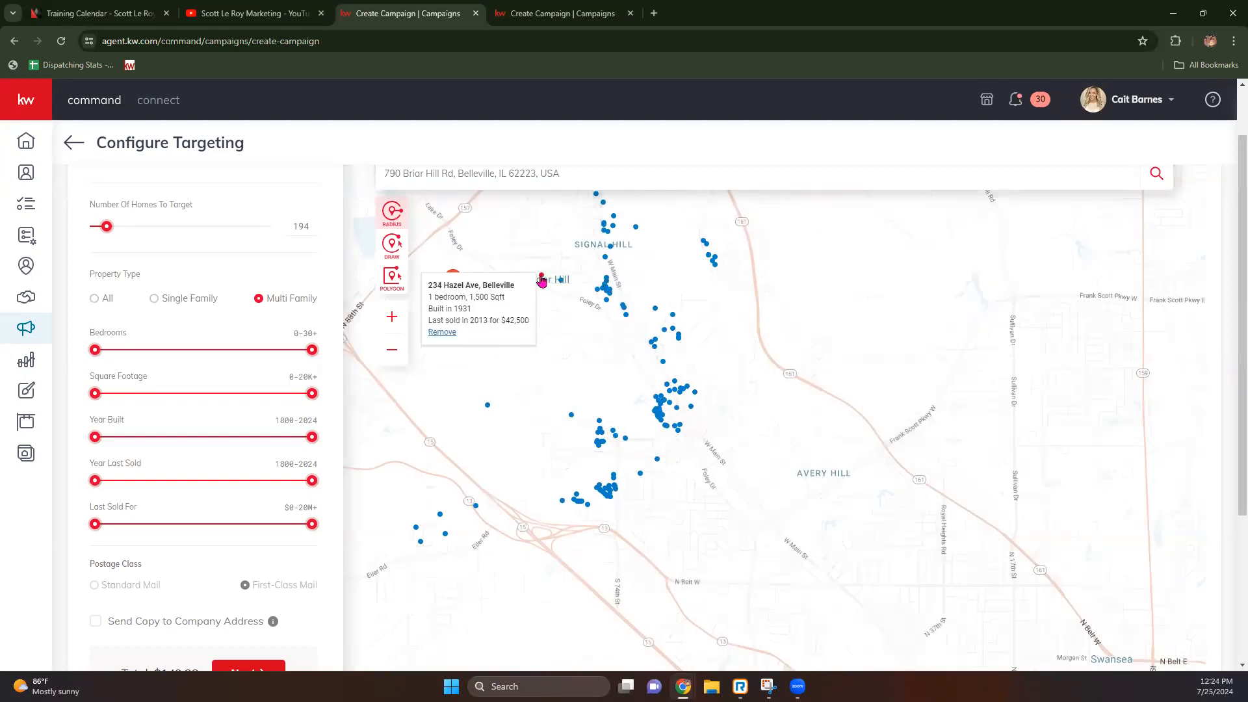
scroll(600, 336, down, 3)
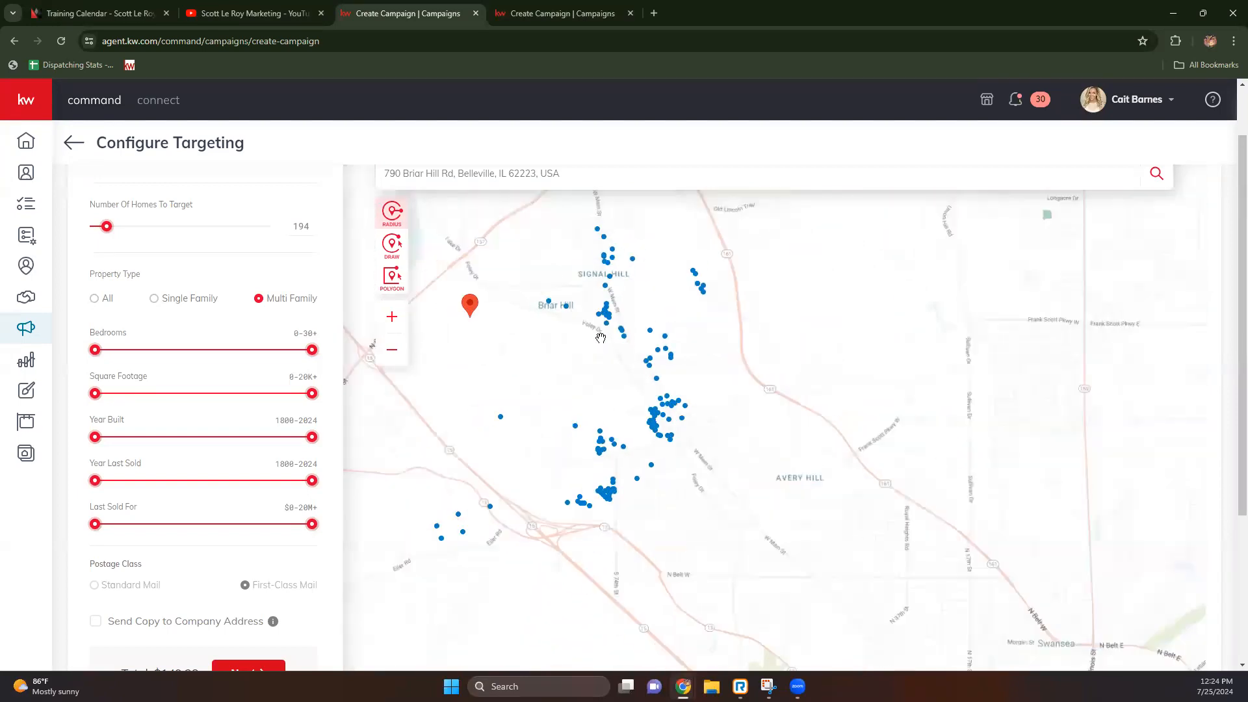
drag(581, 341, 589, 413)
click(545, 280)
click(440, 311)
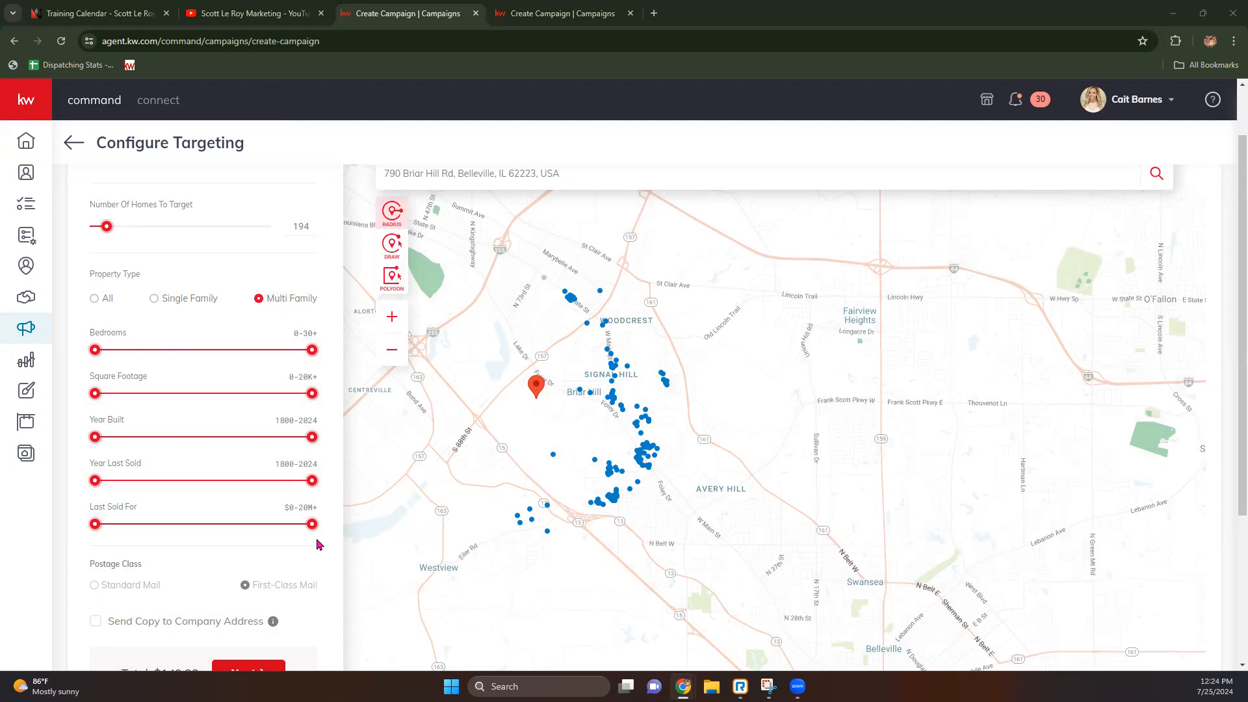
Step: Switch to Single Family homes with 0-2 bedrooms, up to 1,698 sq ft, built up to 1929
click(156, 299)
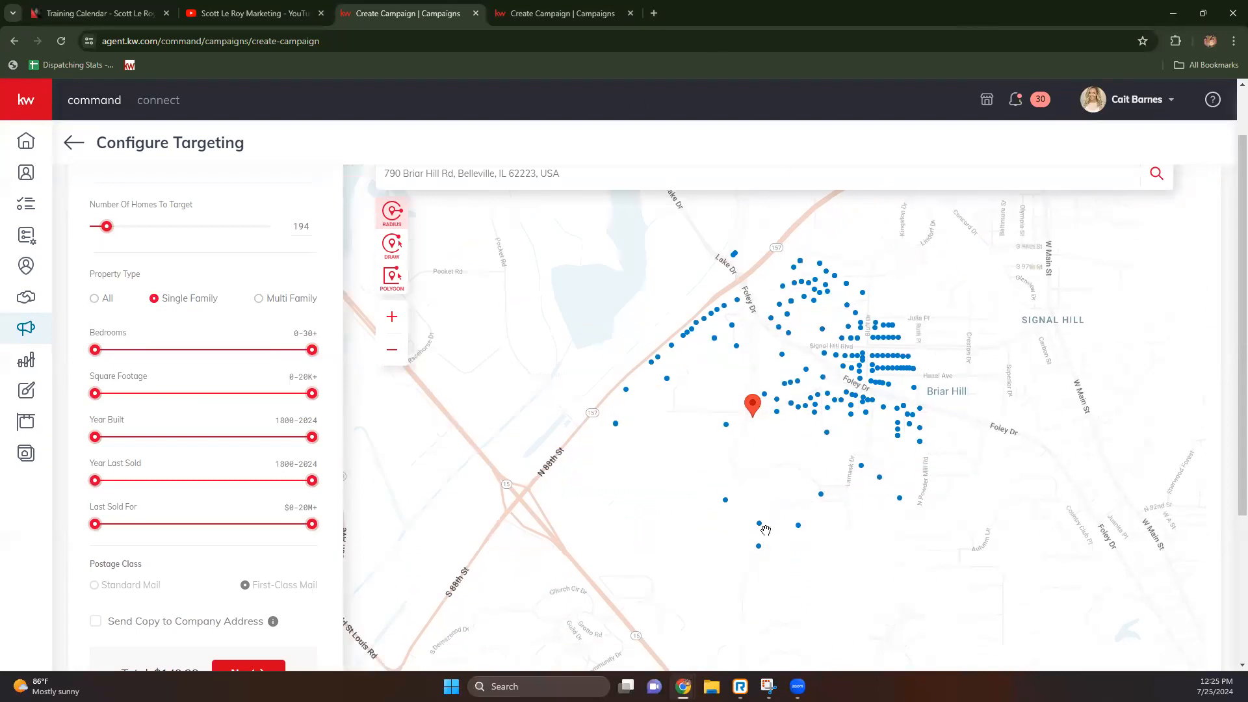
drag(312, 350, 139, 368)
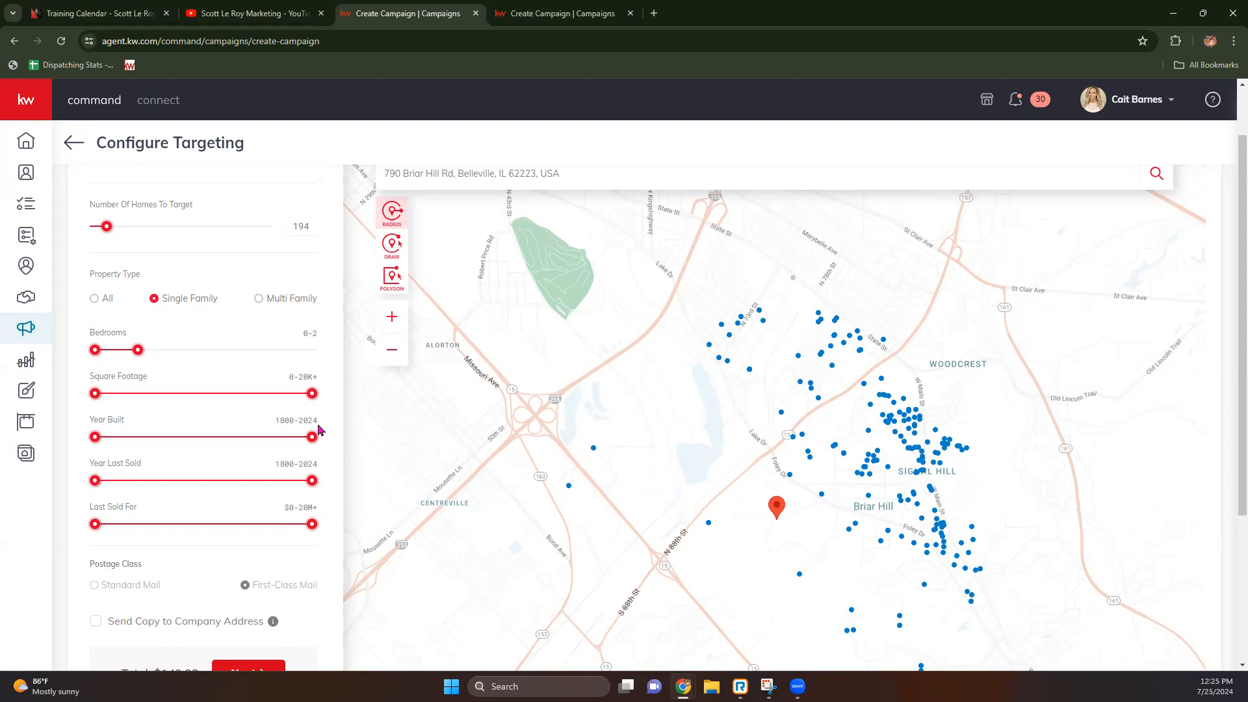
drag(312, 395, 128, 407)
drag(312, 437, 146, 442)
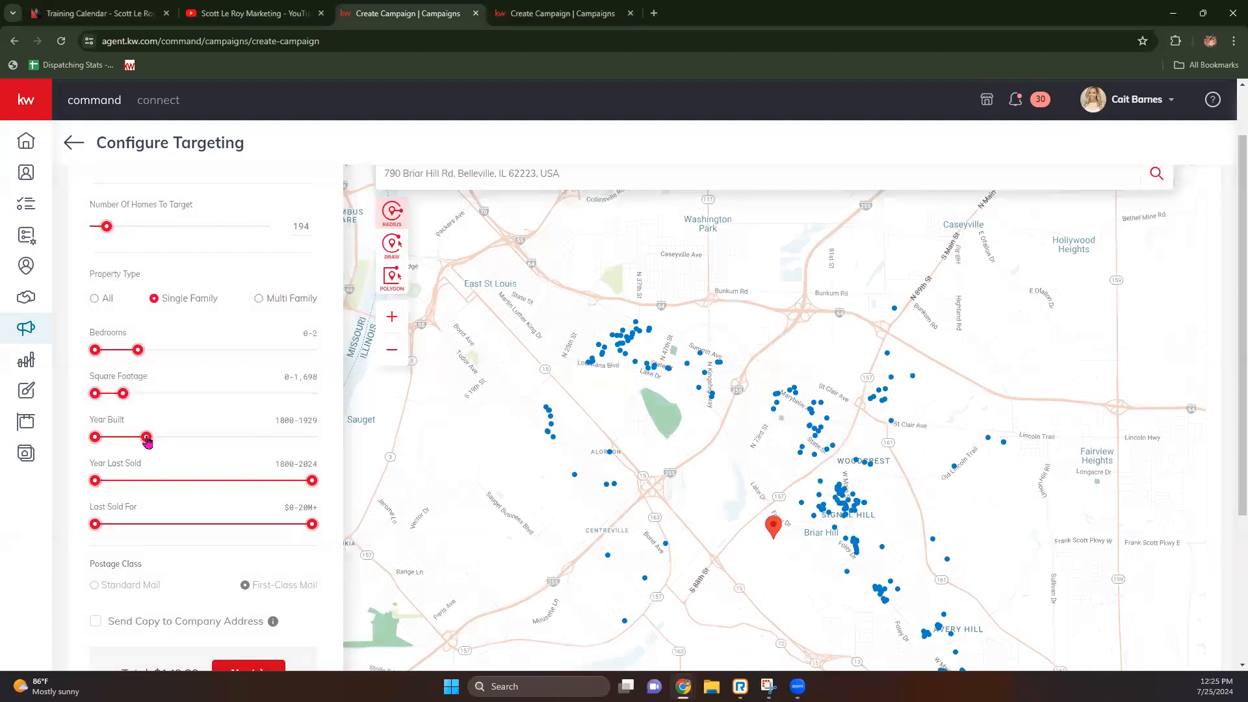
click(687, 363)
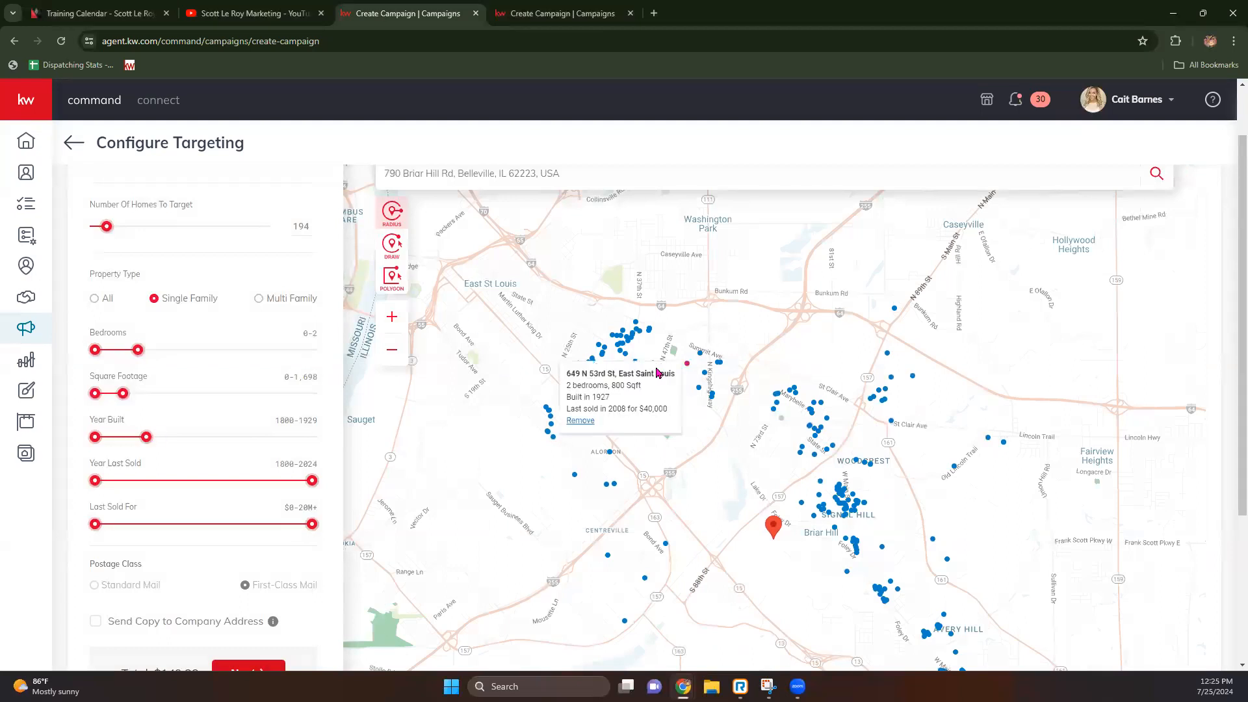
scroll(658, 372, down, 1)
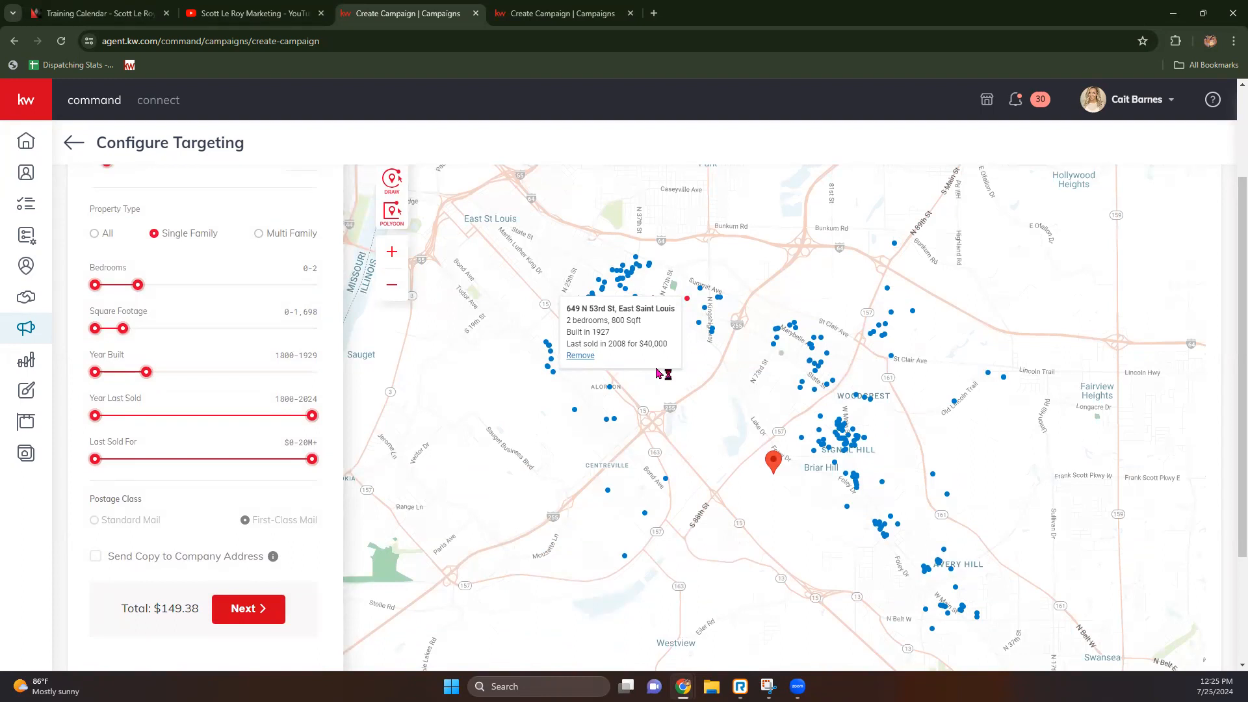
click(658, 372)
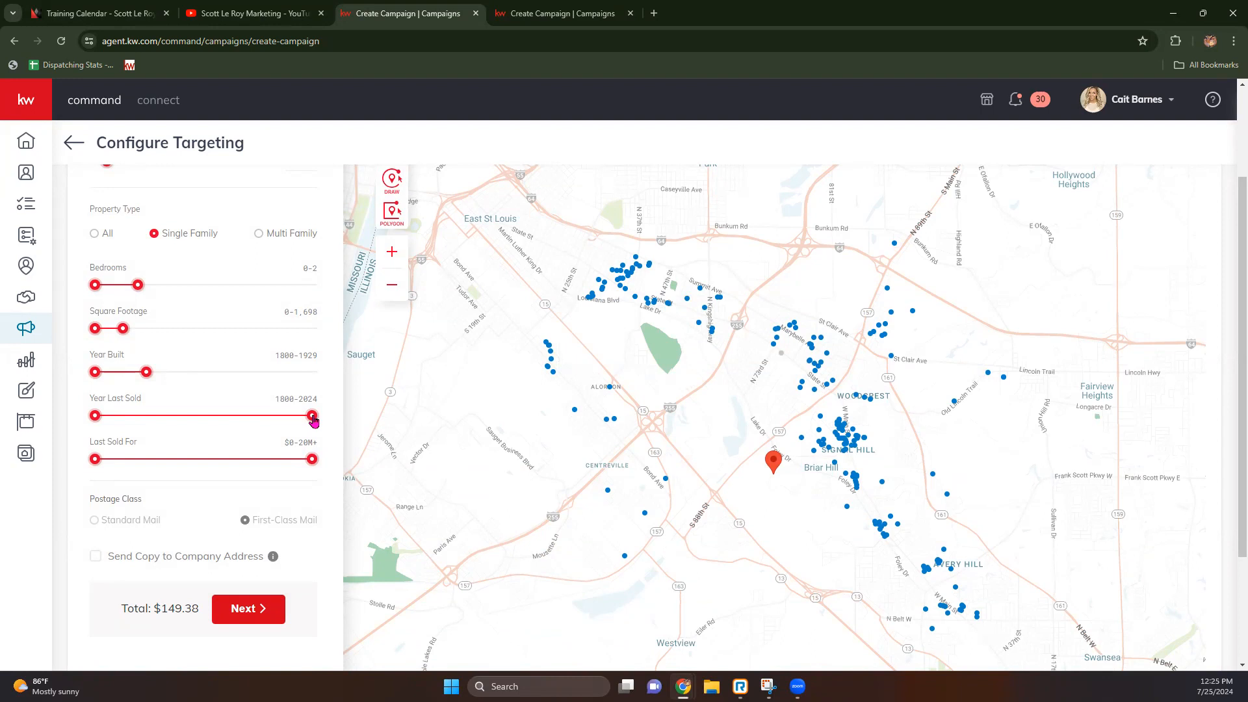
drag(313, 418, 277, 423)
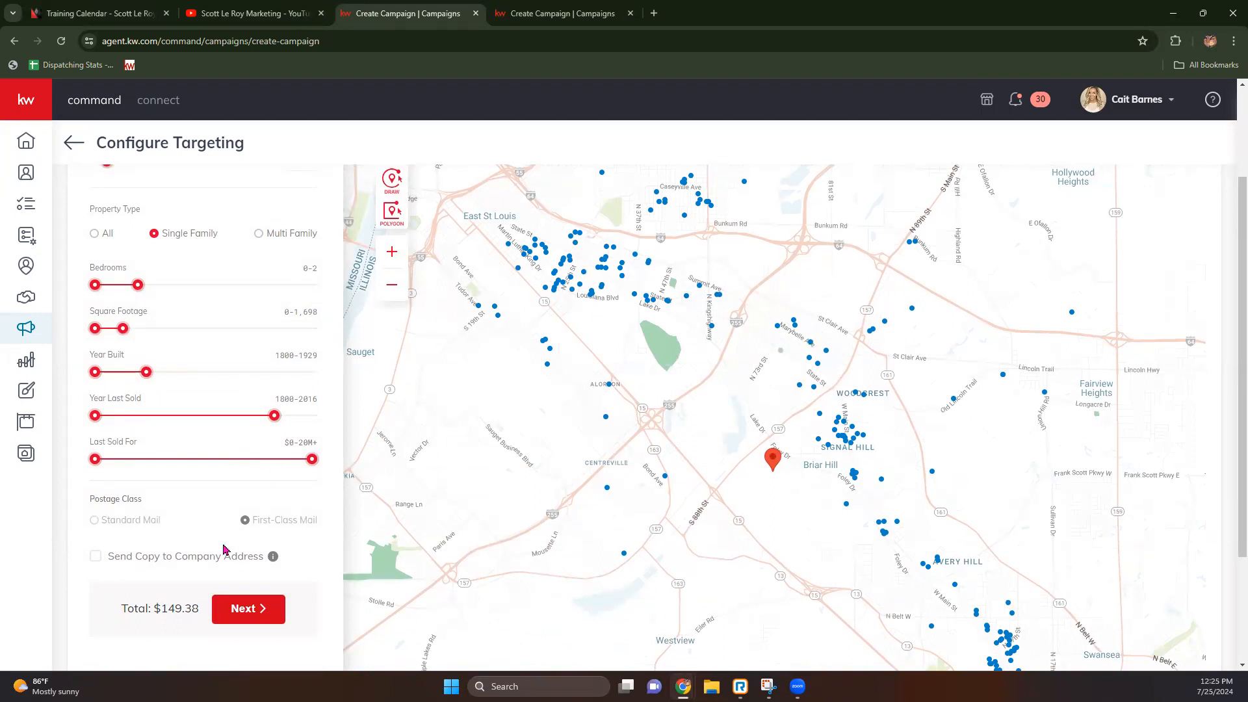
scroll(647, 494, down, 1)
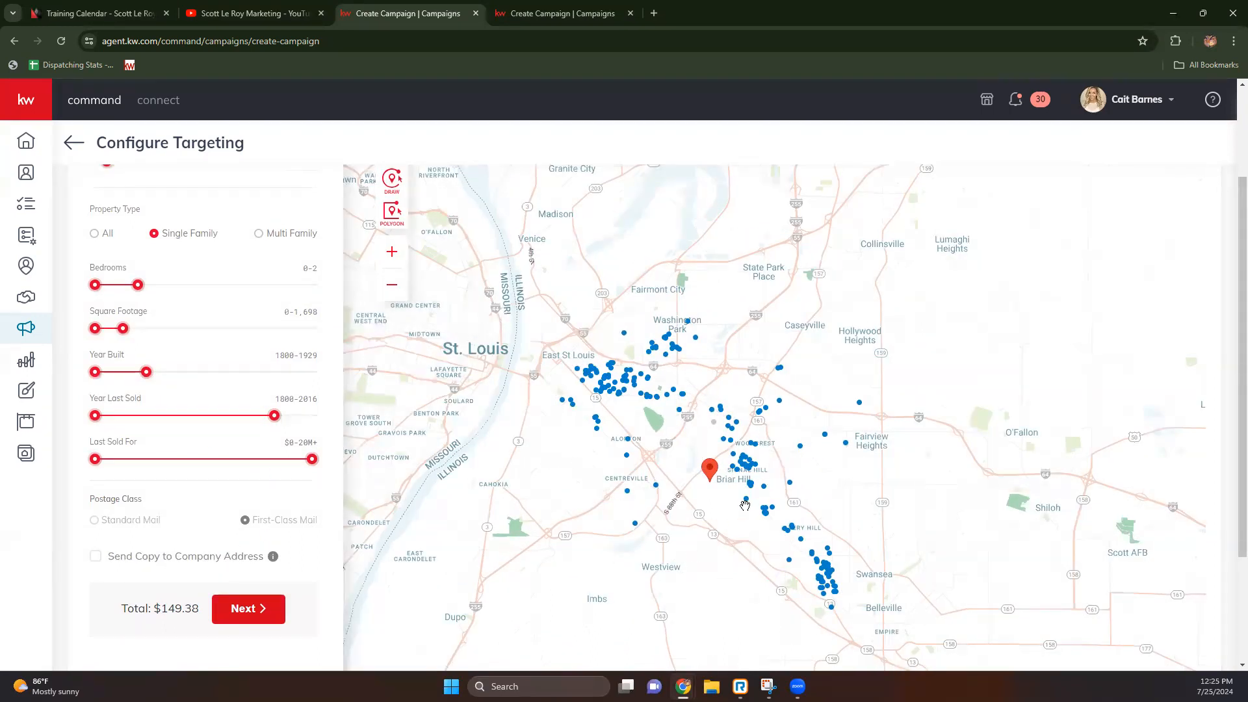
scroll(745, 505, up, 1)
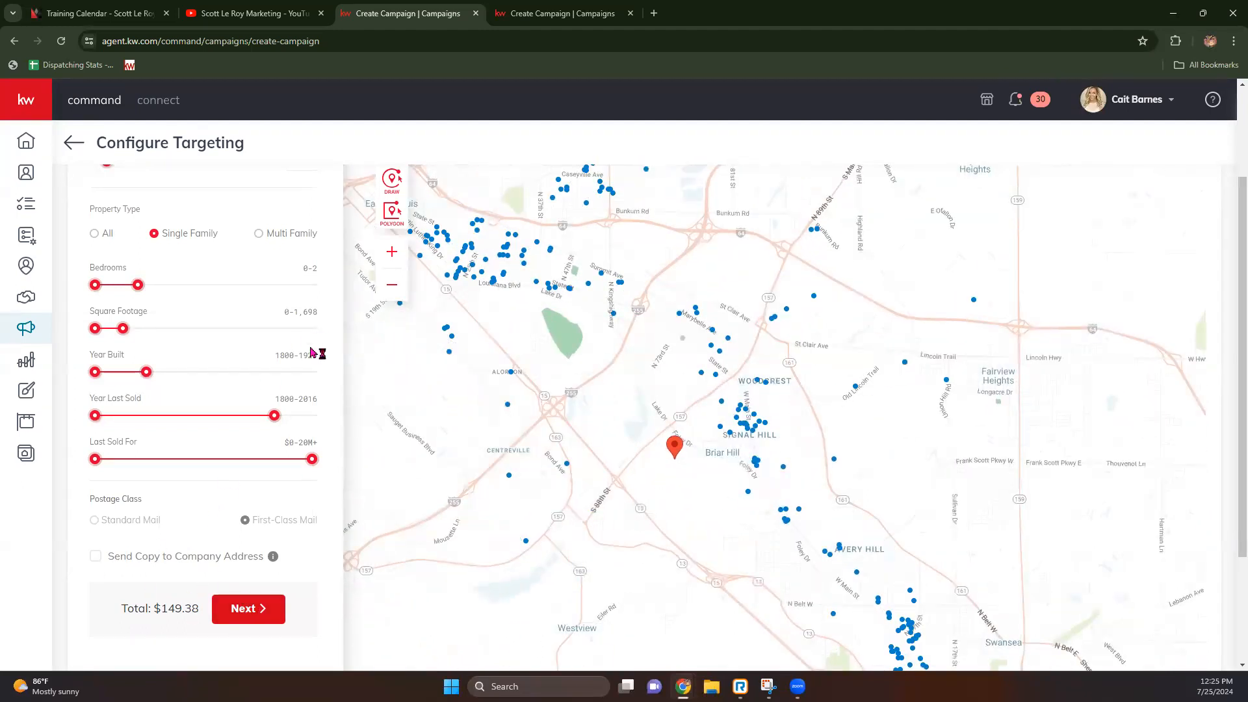
Step: Add a company-address copy ($150.15 total), go to the order summary, and open the larger postcard preview
click(94, 563)
click(95, 557)
click(95, 558)
click(229, 619)
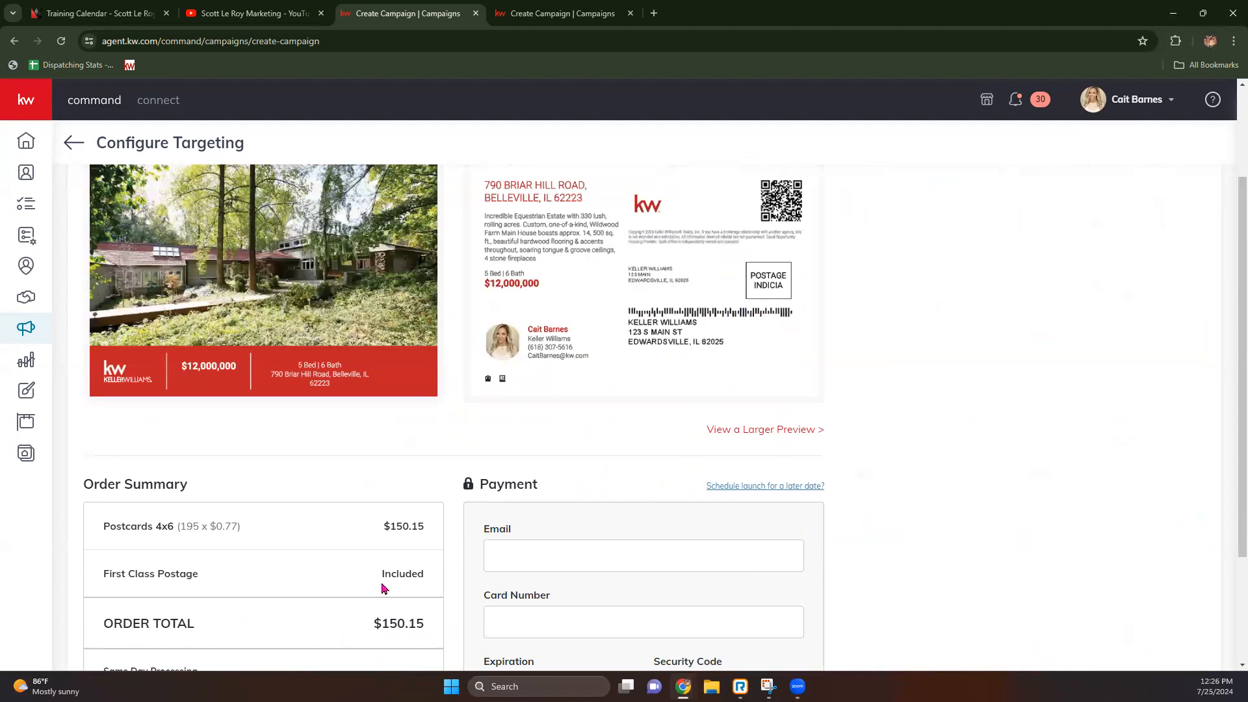
click(746, 433)
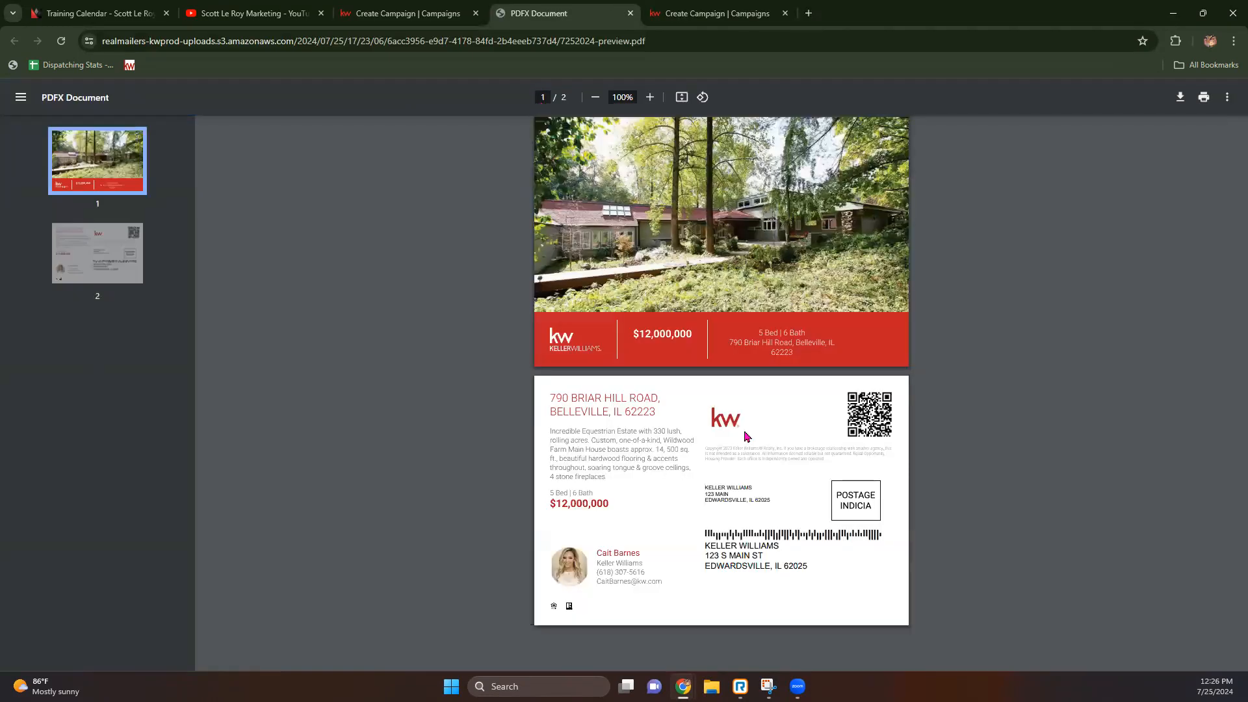
Step: Zoom the postcard PDF to 250%, back to 175%, view page 2, then return to the order page
click(650, 97)
click(650, 97)
click(650, 97)
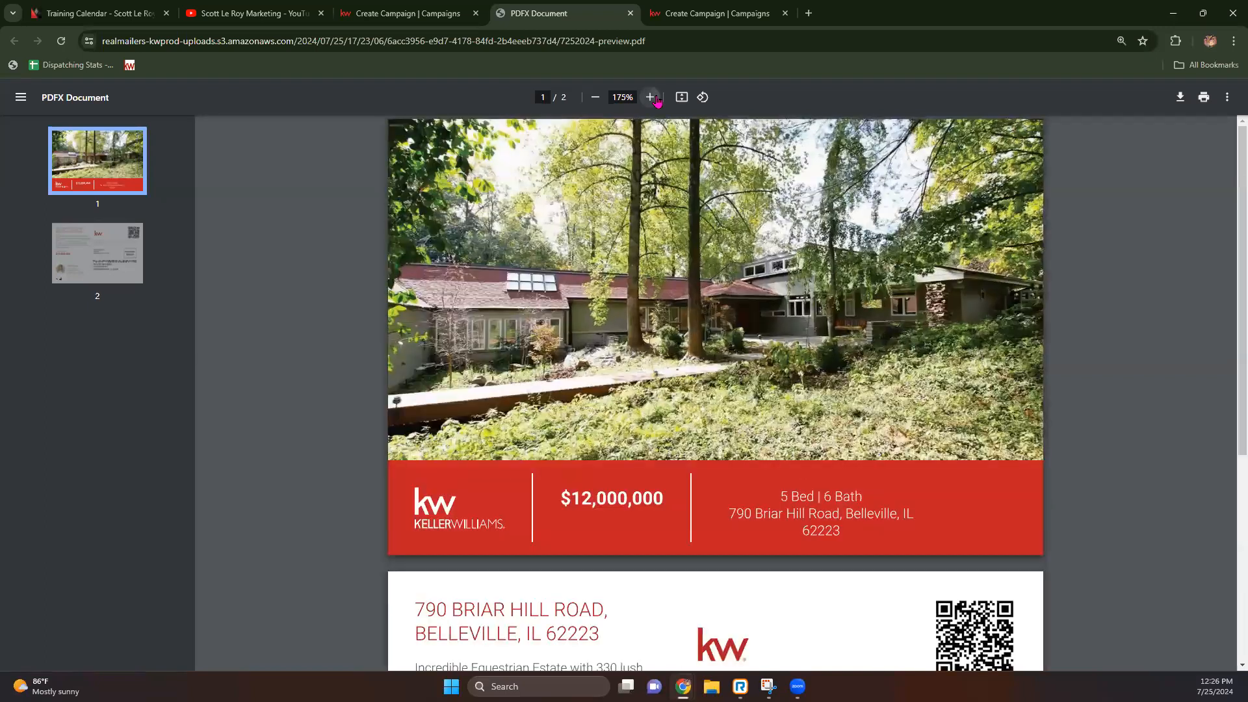
click(650, 97)
click(650, 97)
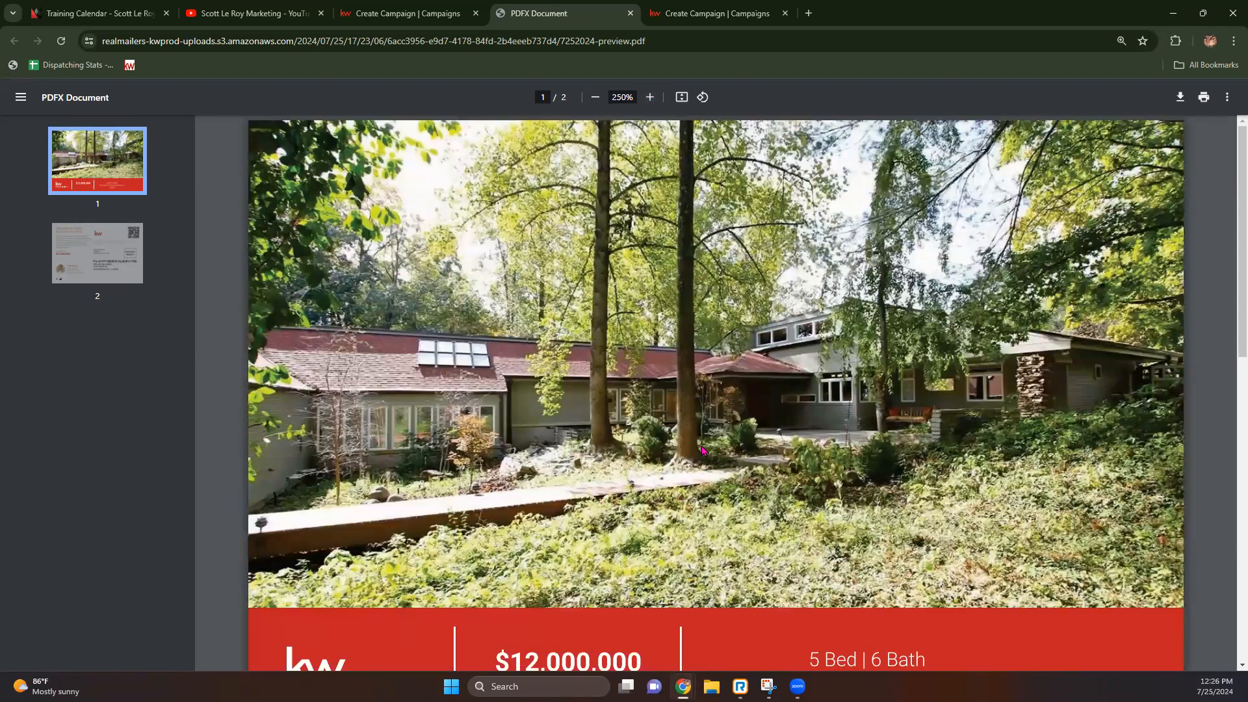
click(595, 97)
click(595, 97)
scroll(624, 181, down, 5)
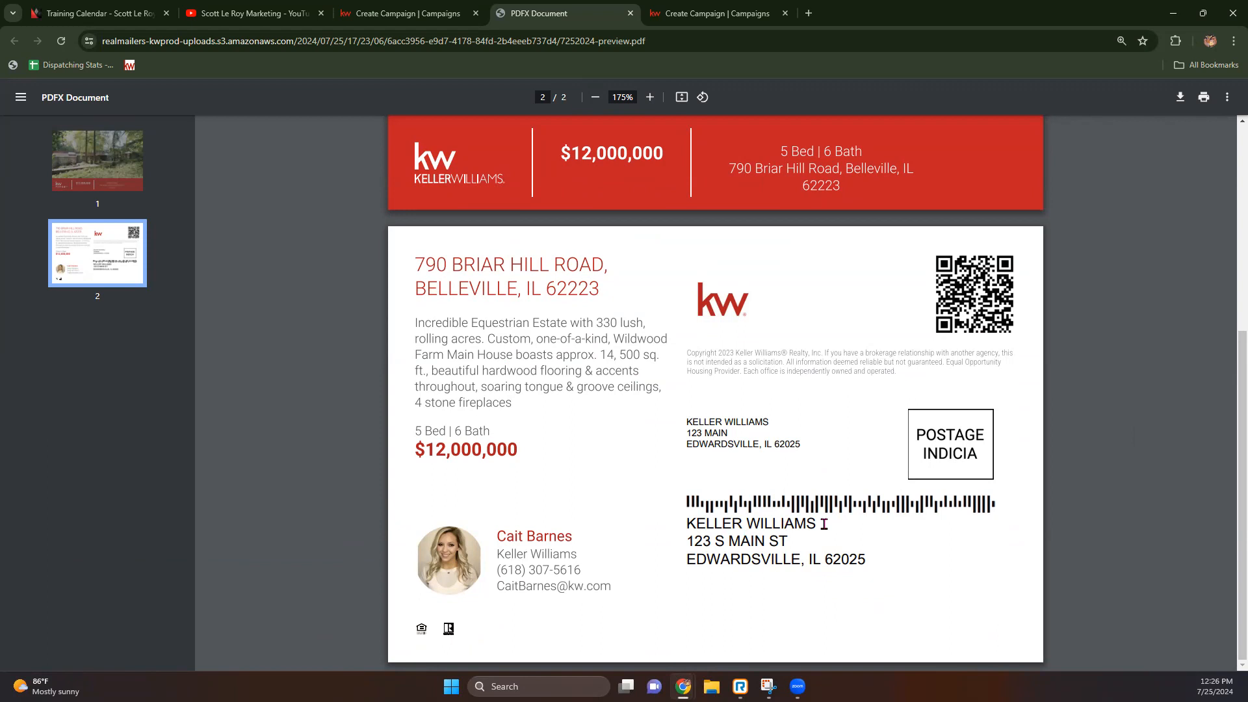
click(414, 15)
scroll(455, 462, down, 3)
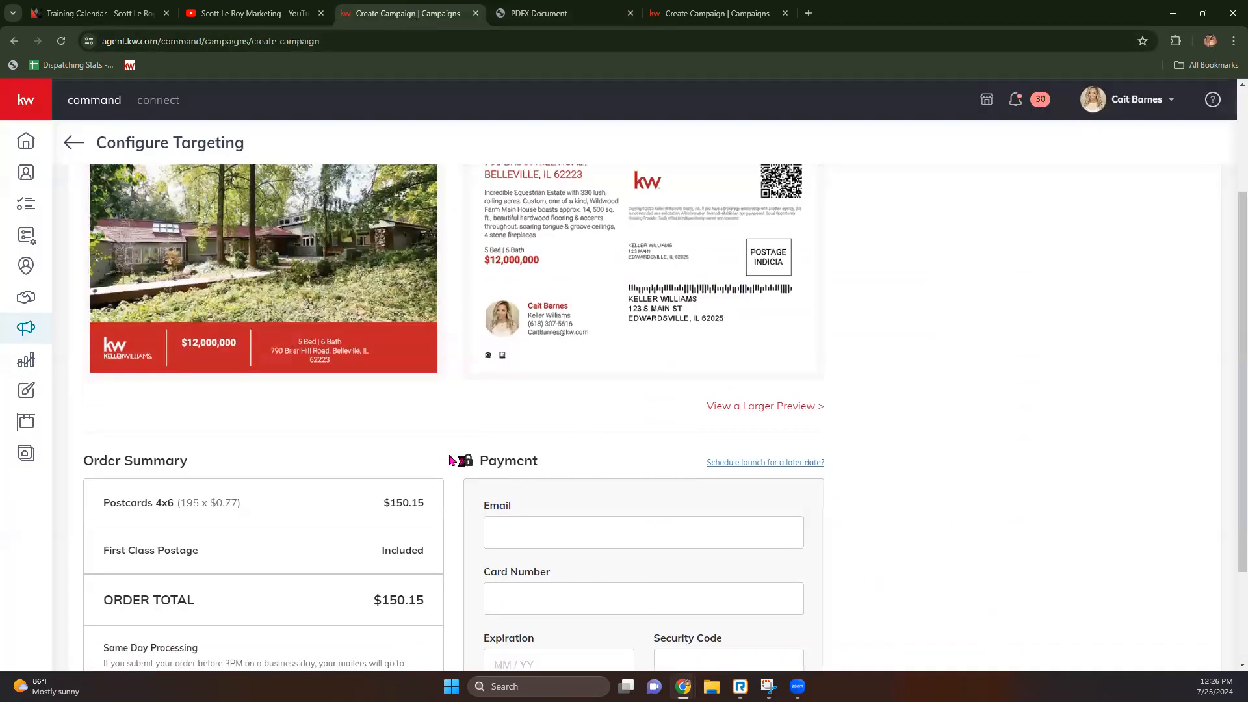
Step: Close the PDF preview and highlight the Postcards 4x6 line item in the order summary
click(631, 13)
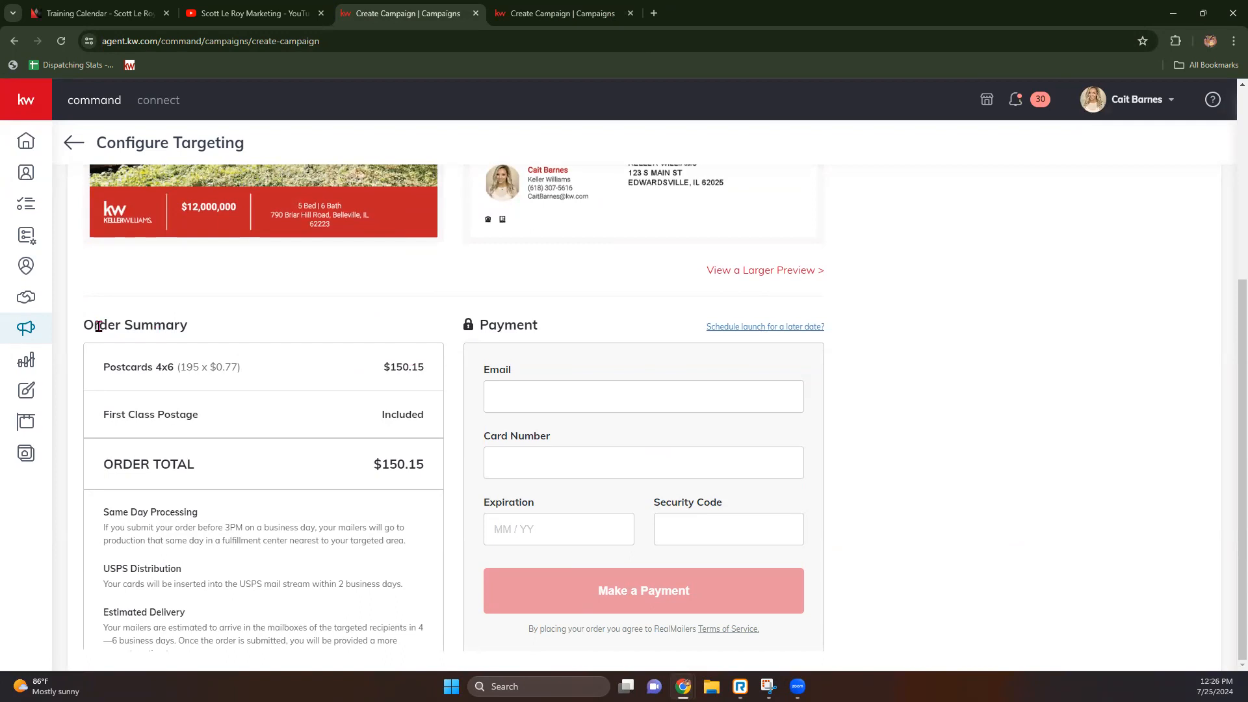
drag(103, 366, 266, 384)
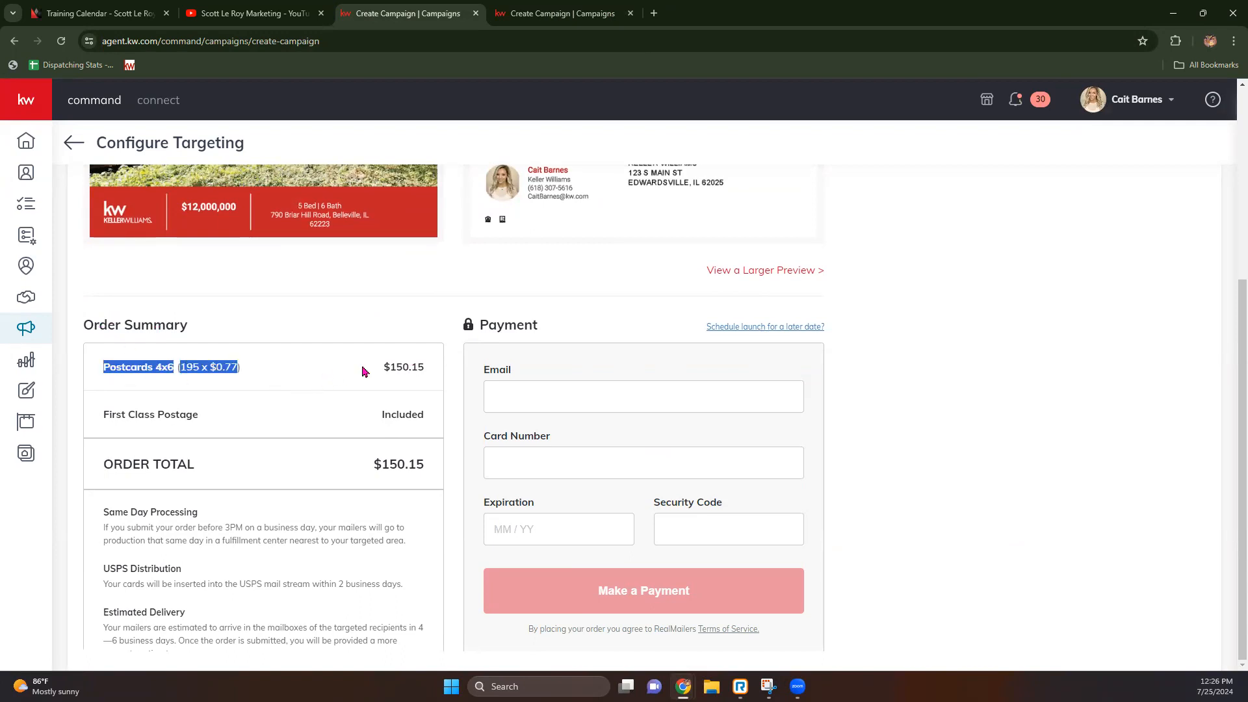
click(252, 362)
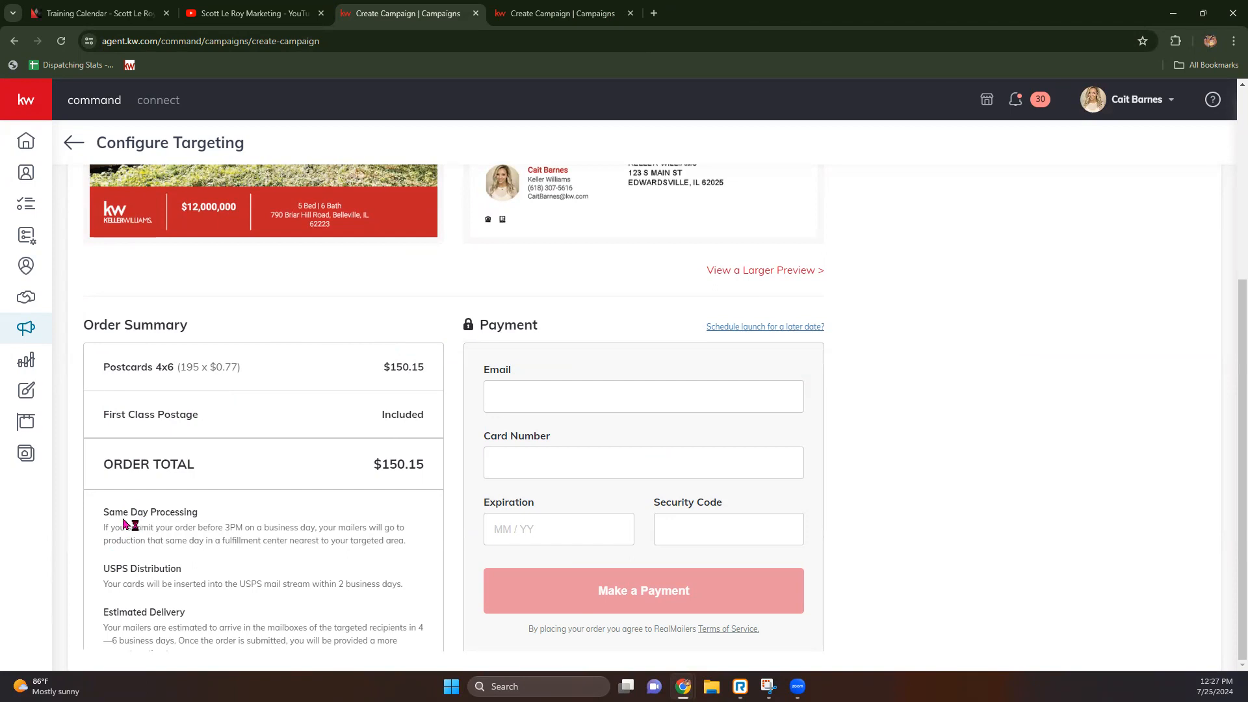
Step: Highlight the Same Day Processing and USPS Distribution notes, then schedule launch for 07/26/2024
drag(104, 515, 208, 523)
click(235, 514)
drag(104, 527, 407, 549)
click(353, 571)
drag(109, 568, 190, 575)
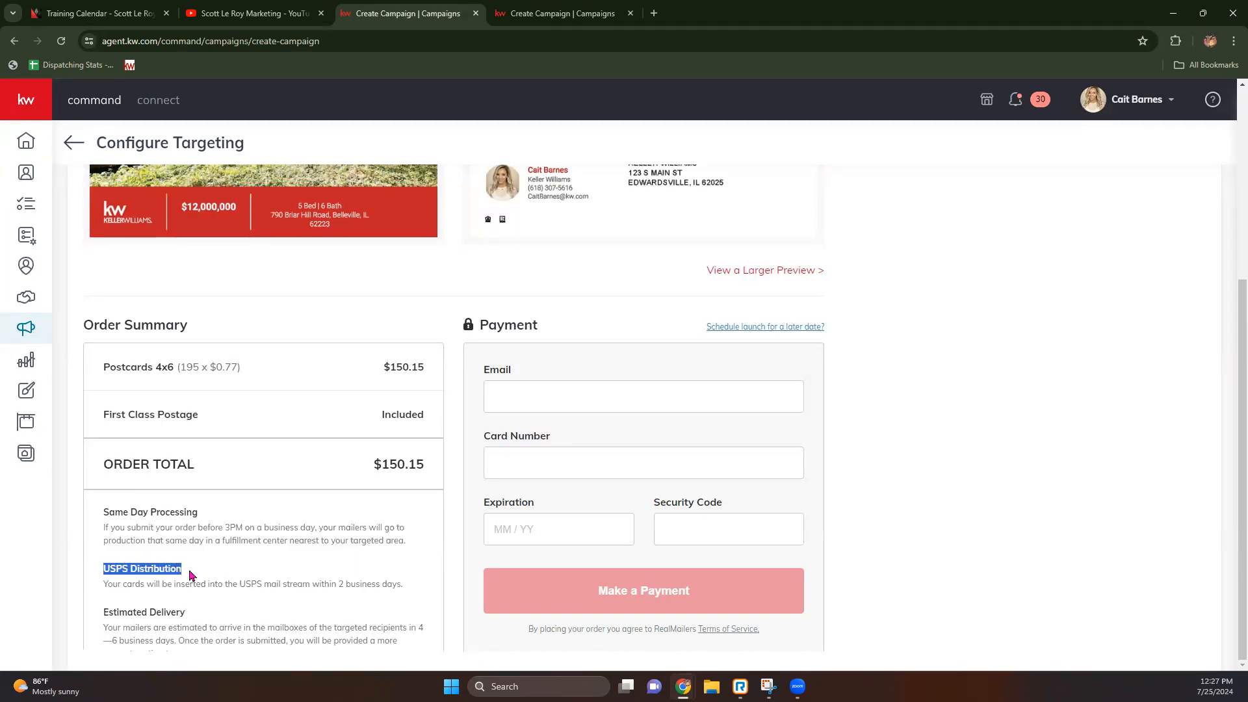
drag(104, 585, 404, 595)
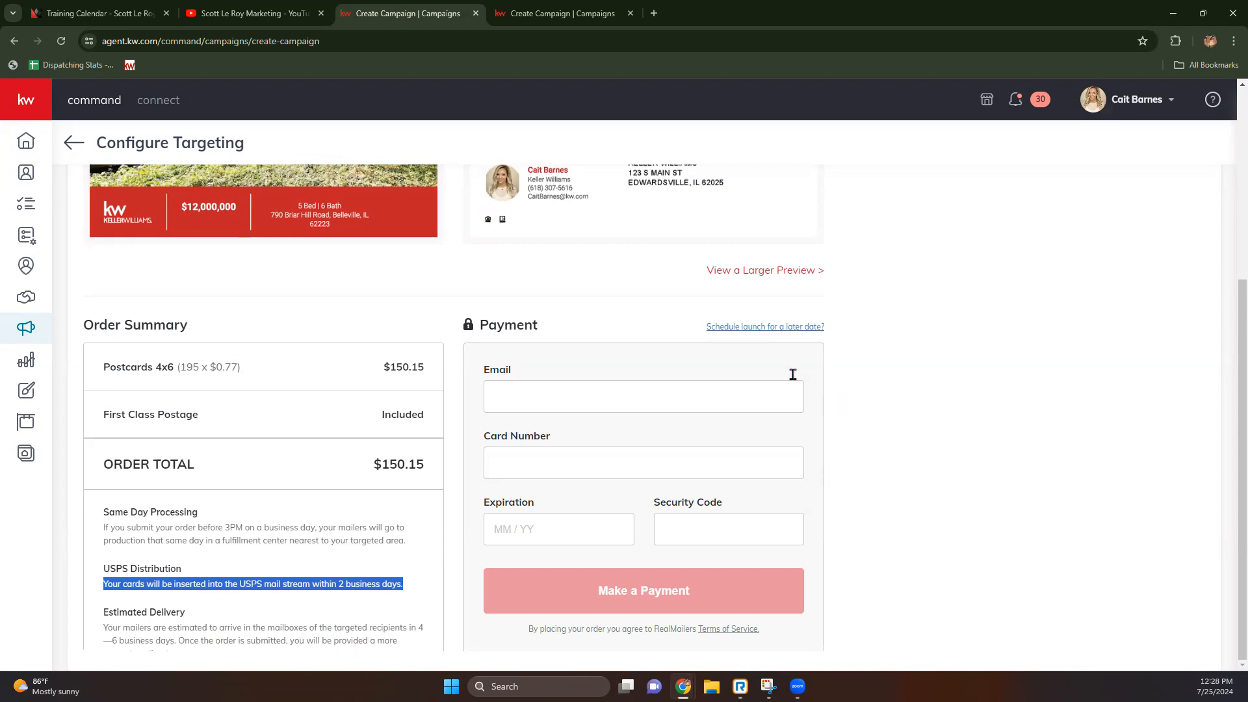
click(766, 326)
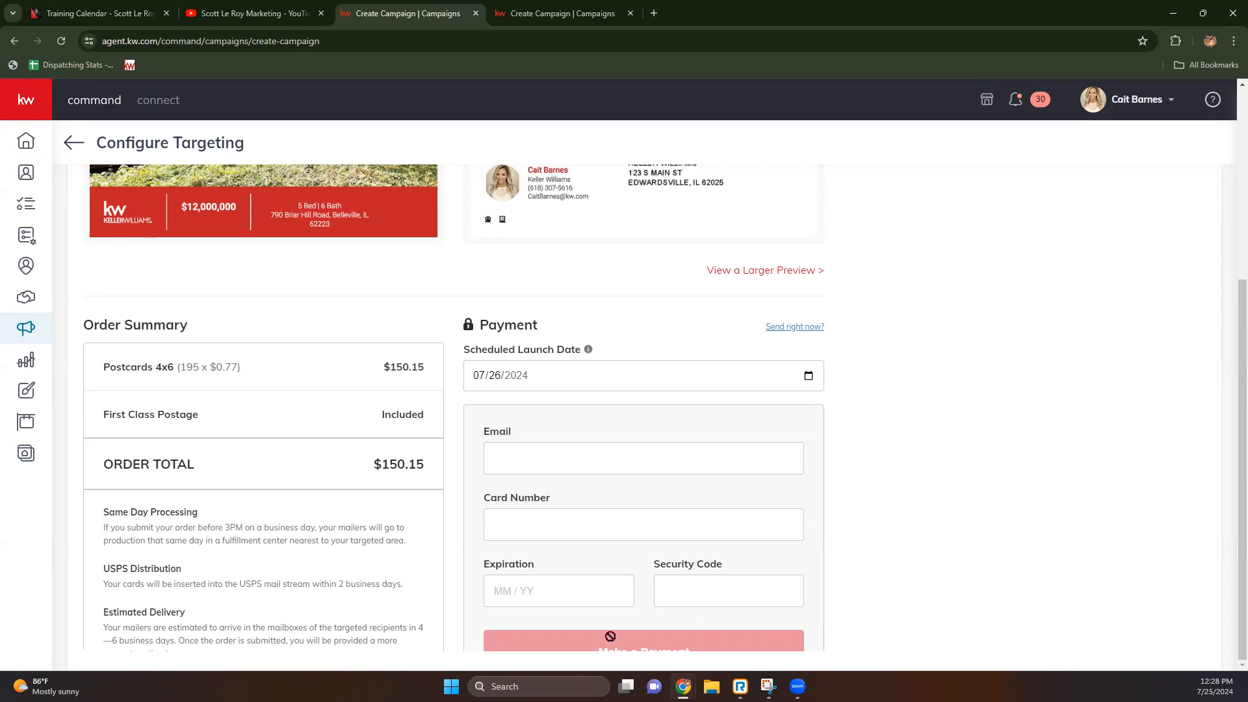
Step: Leave the Preview & Payment page using the back arrow beside Configure Targeting
scroll(523, 538, up, 5)
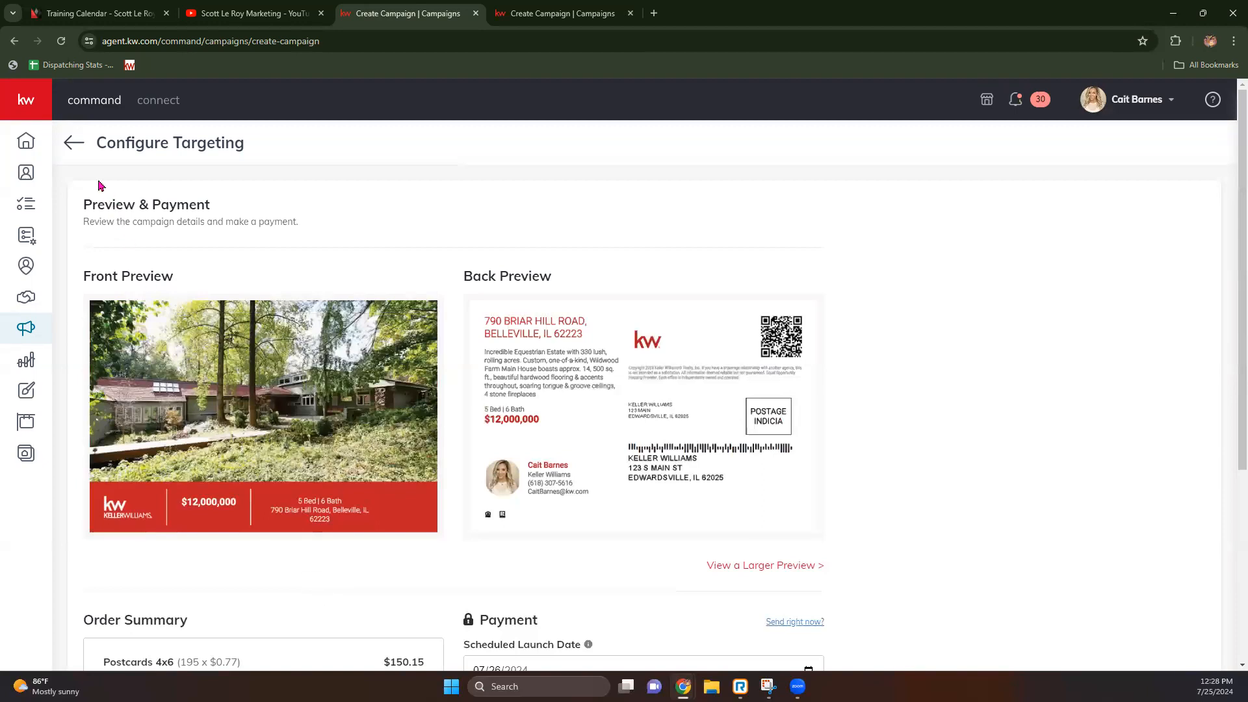
click(74, 143)
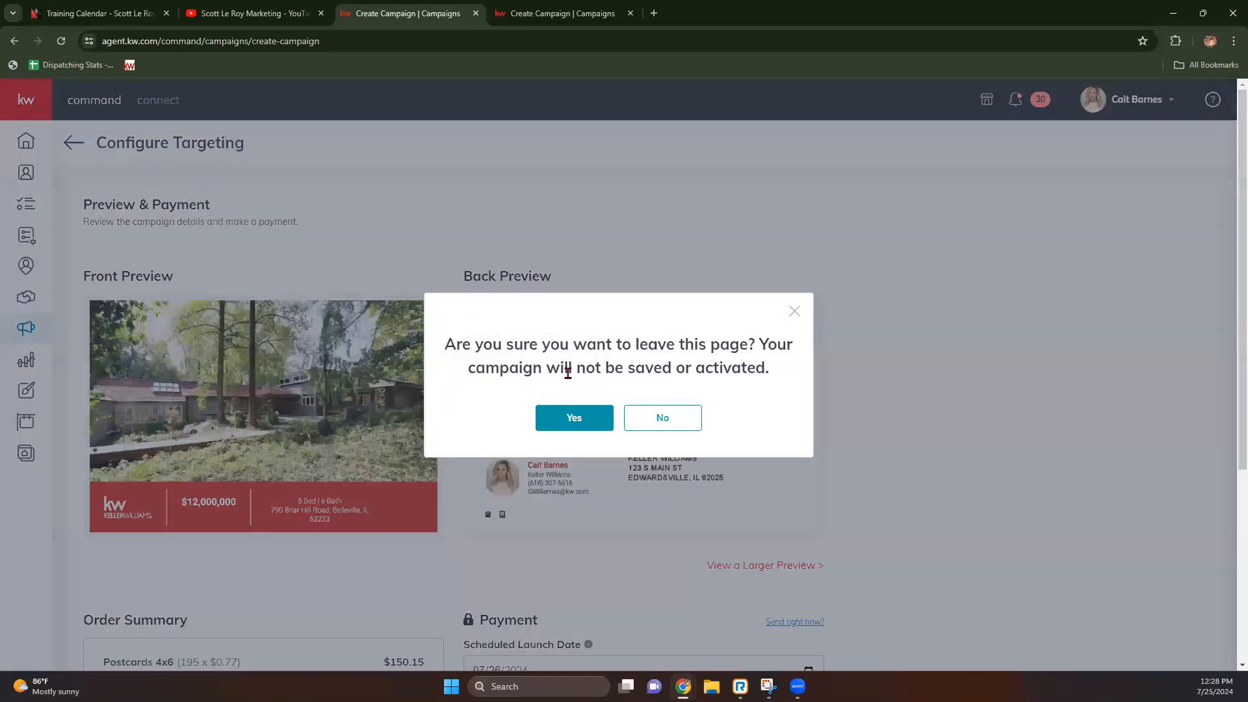
Step: Discard the unsaved campaign and start a new Print design from the Designs library
click(572, 417)
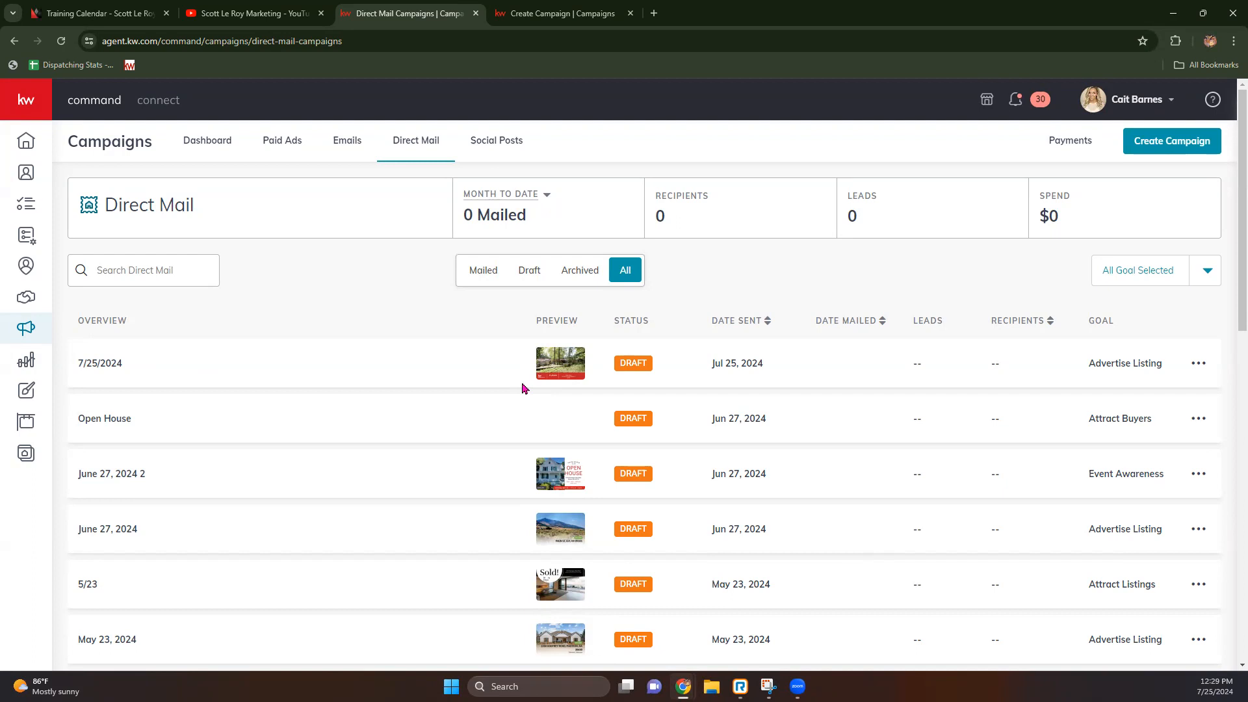
click(26, 392)
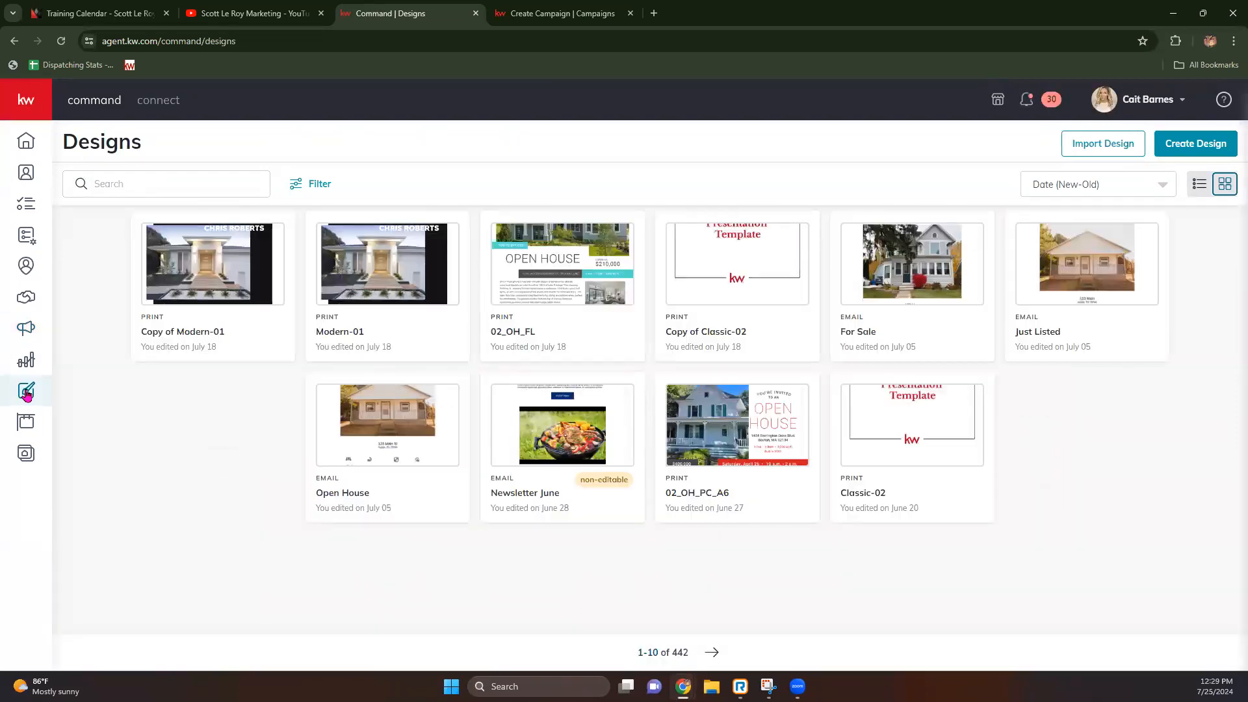
click(1196, 143)
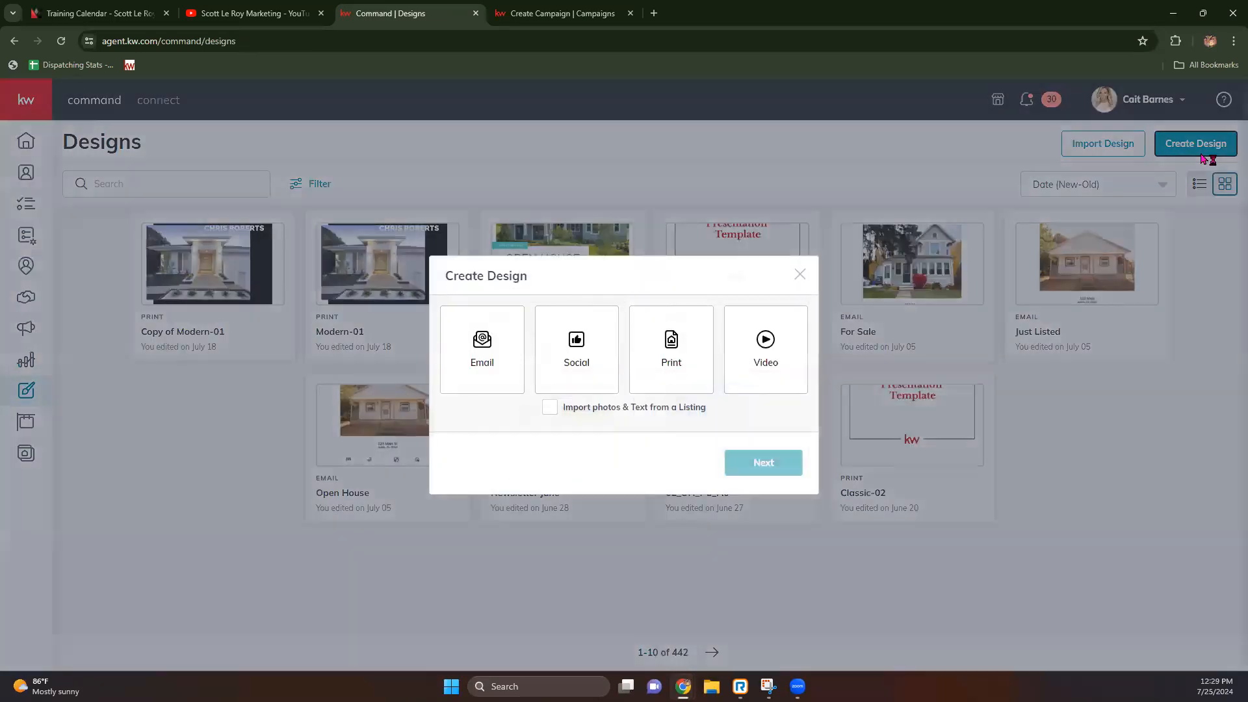
click(668, 362)
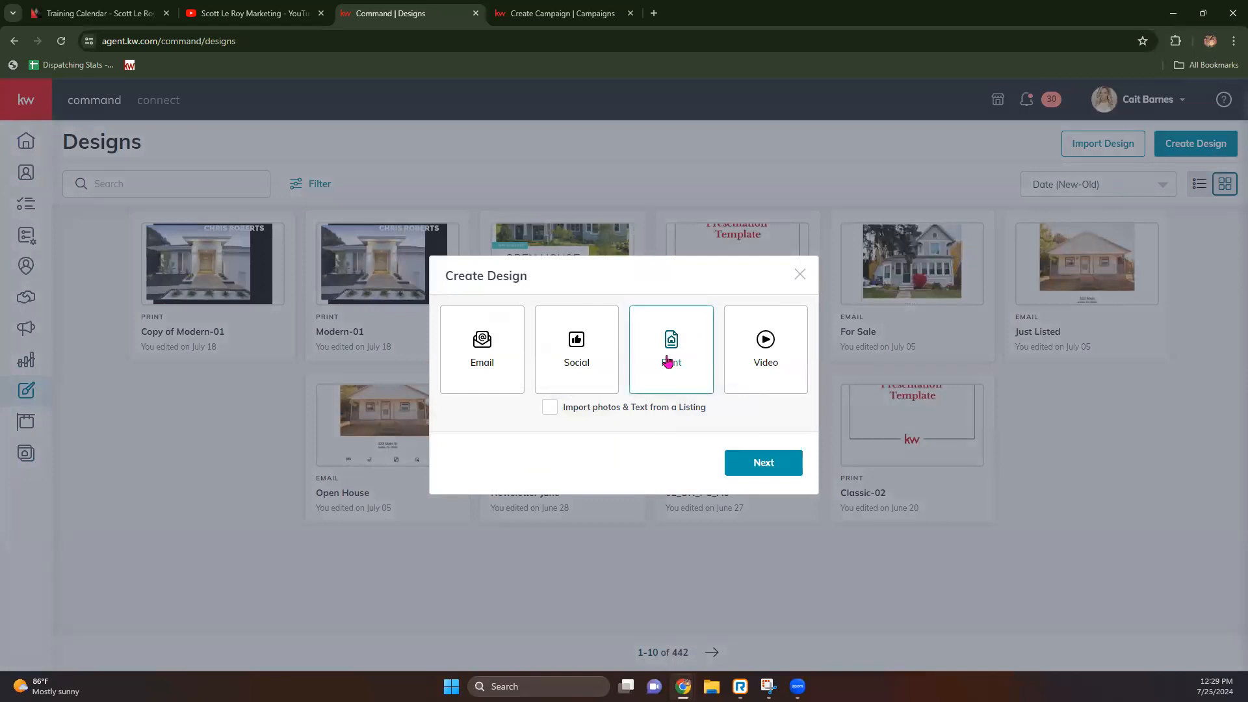
Step: Continue to the print template gallery and browse the Holiday > October templates
click(749, 469)
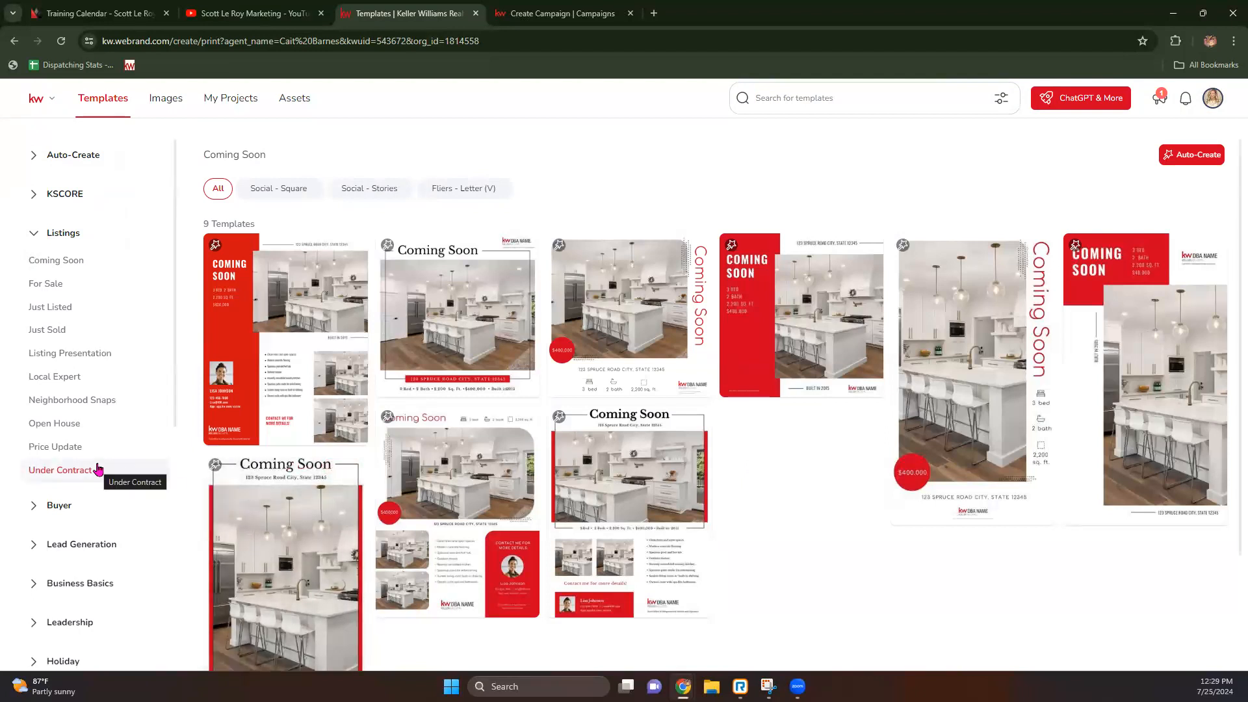
scroll(97, 470, down, 2)
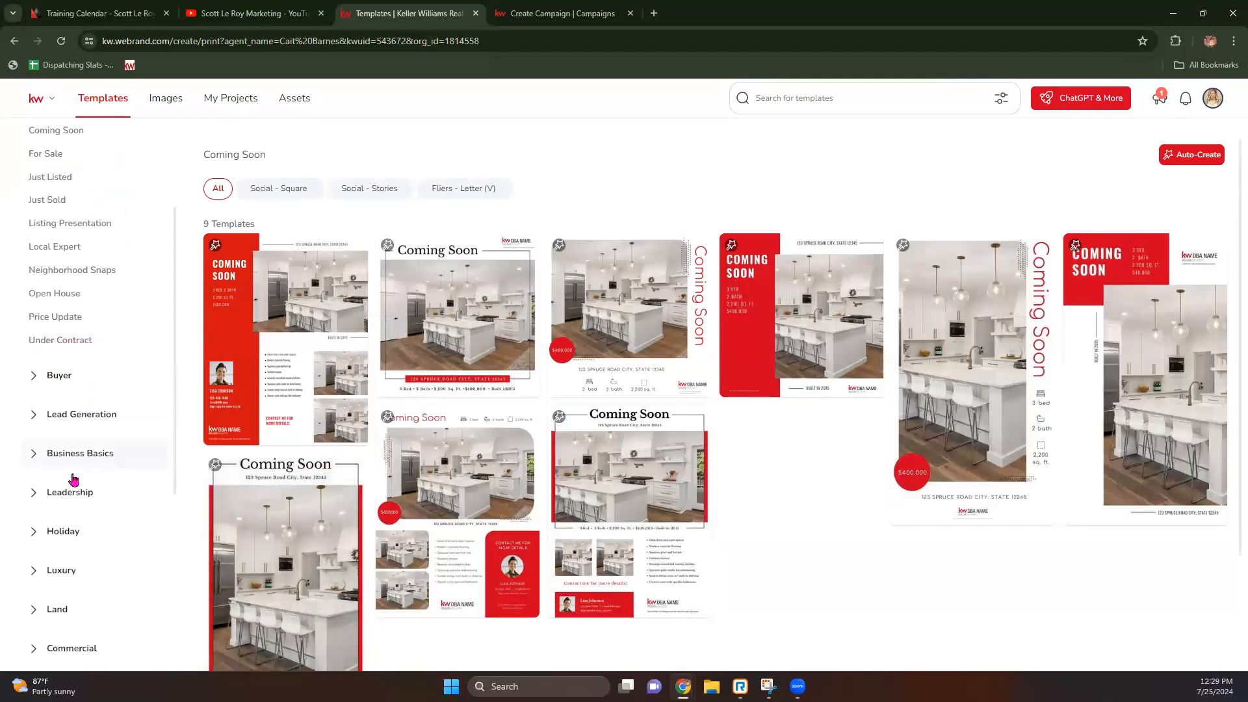
click(35, 531)
scroll(39, 528, down, 4)
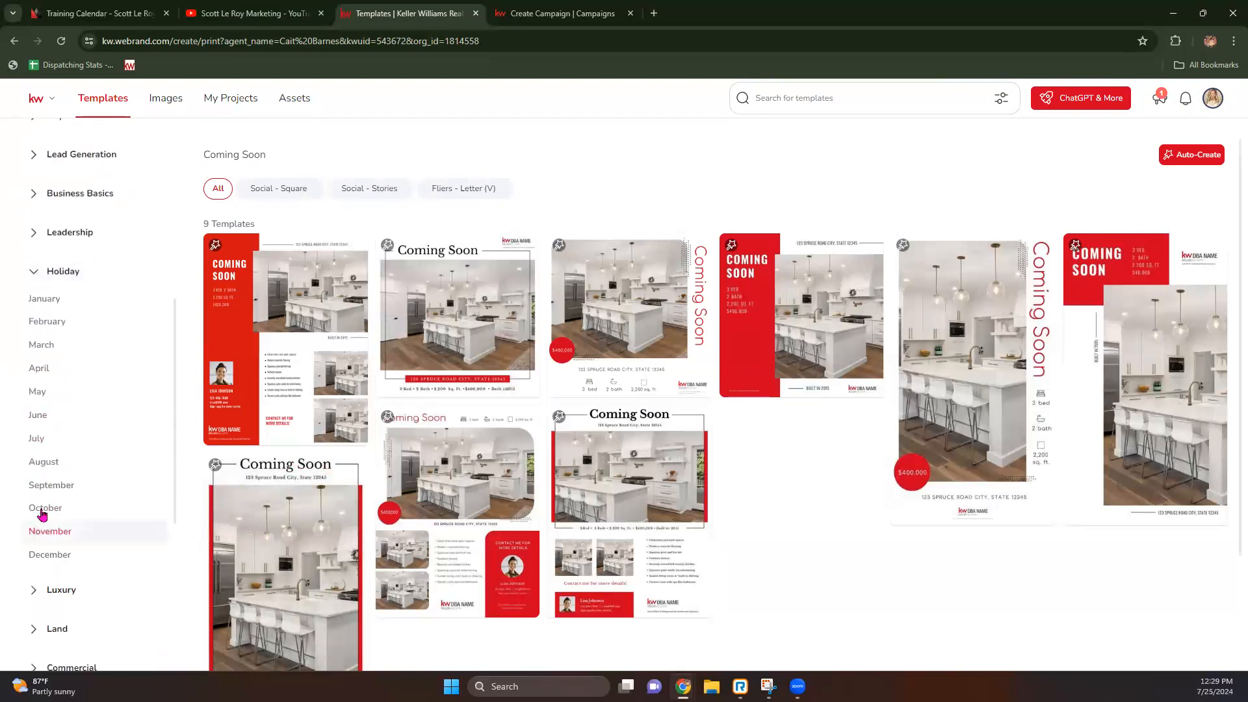
click(47, 515)
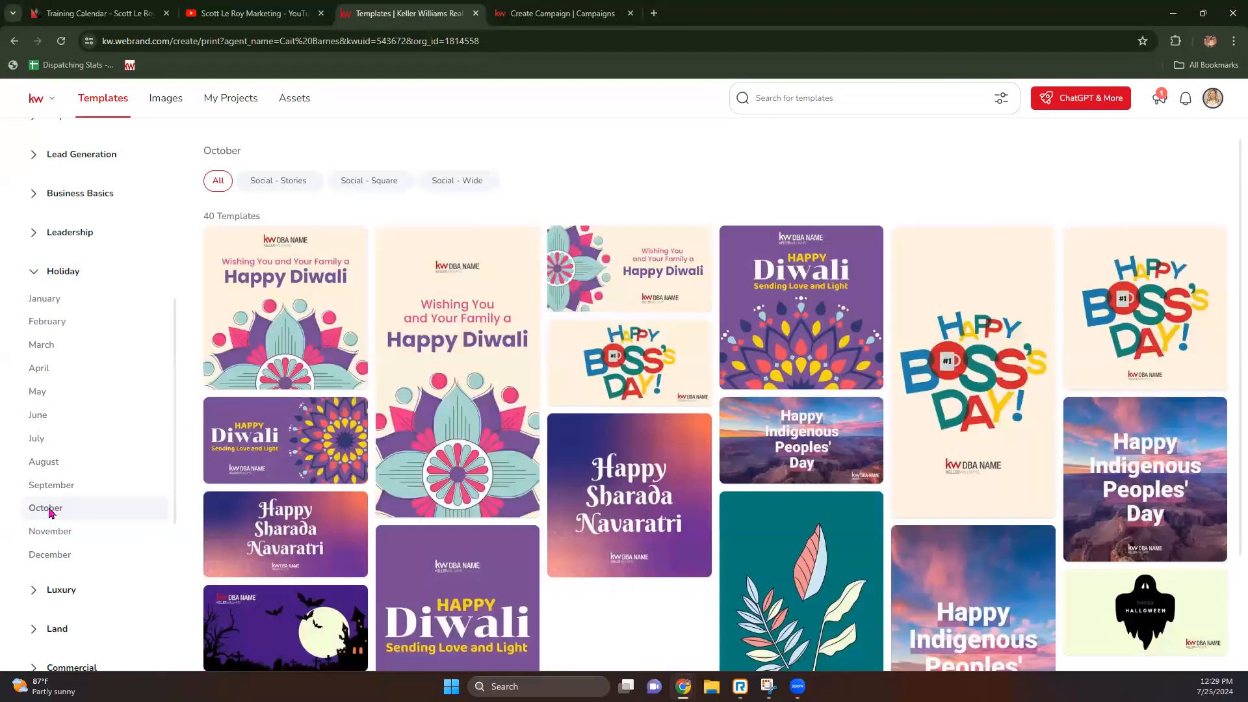
scroll(54, 464, up, 1)
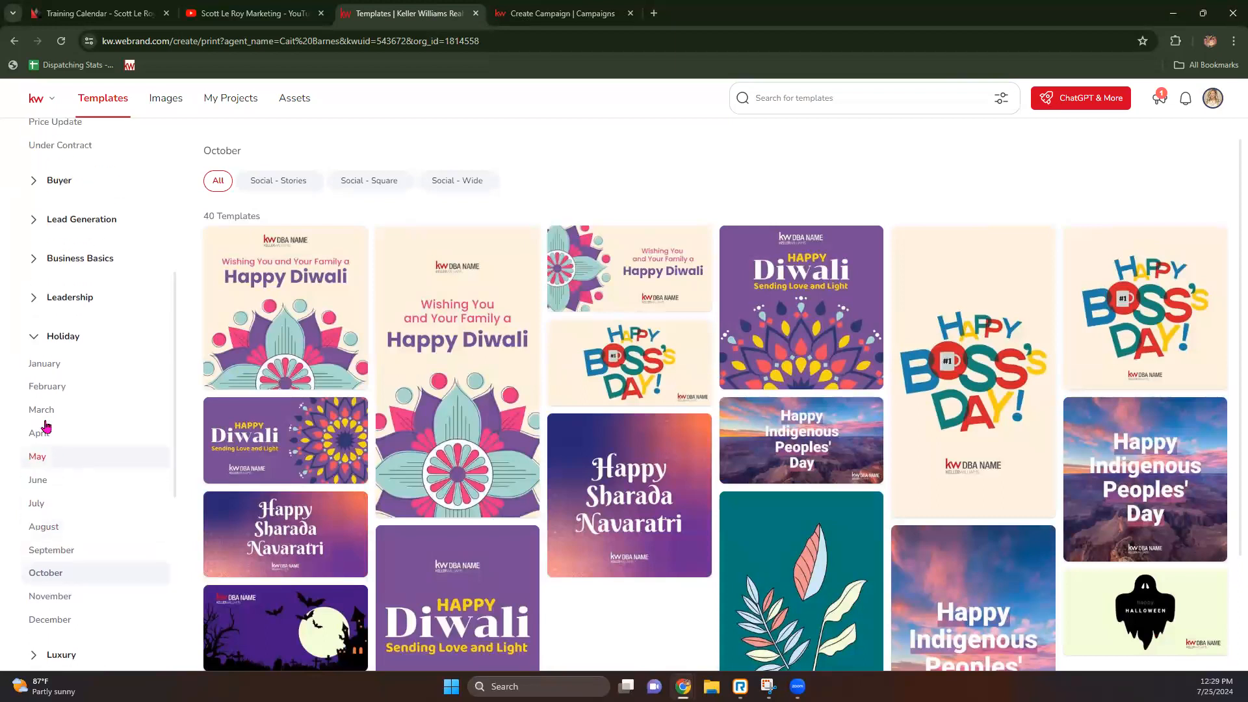
click(33, 336)
Step: Look through Business Basics and Leadership, then open Lead Generation > Client Love templates
click(33, 257)
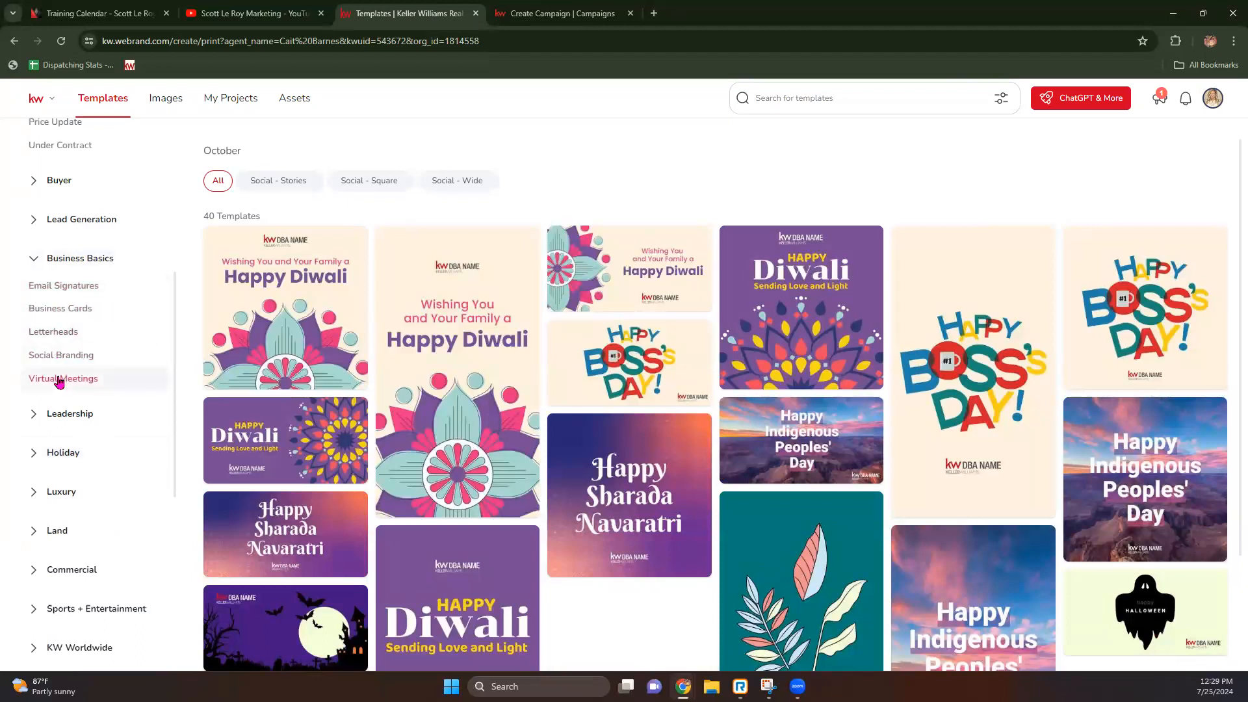
click(34, 416)
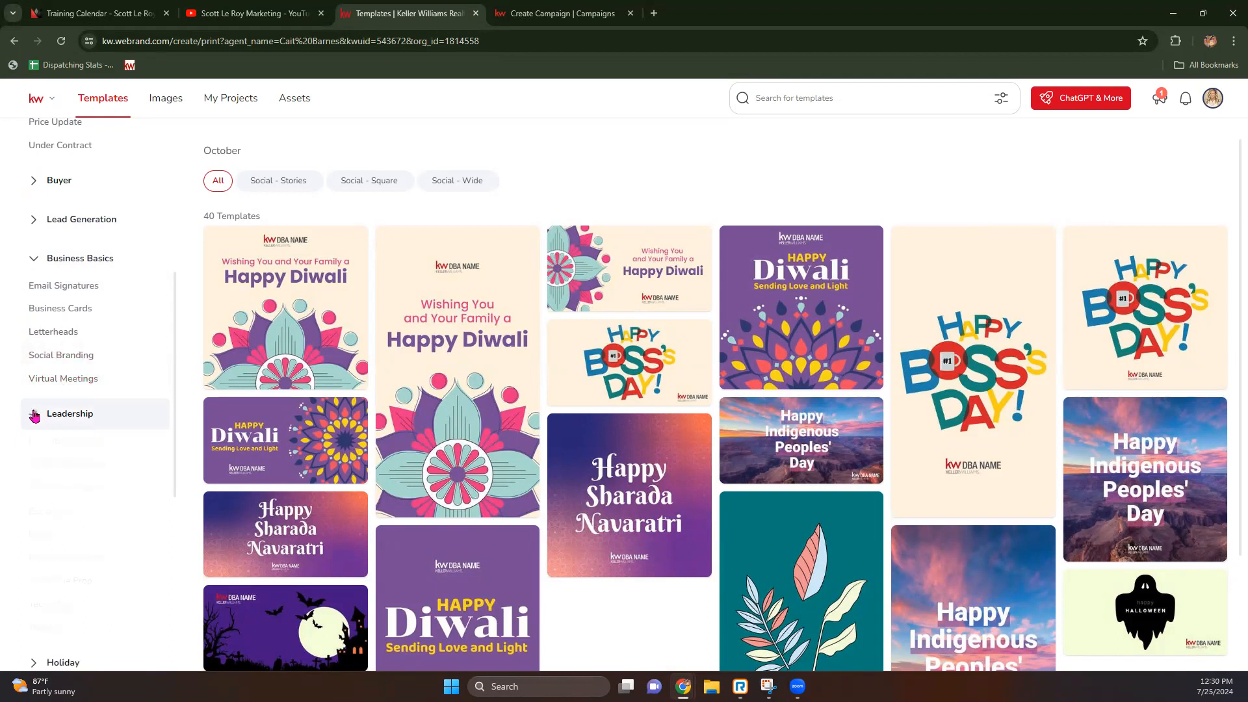
click(34, 415)
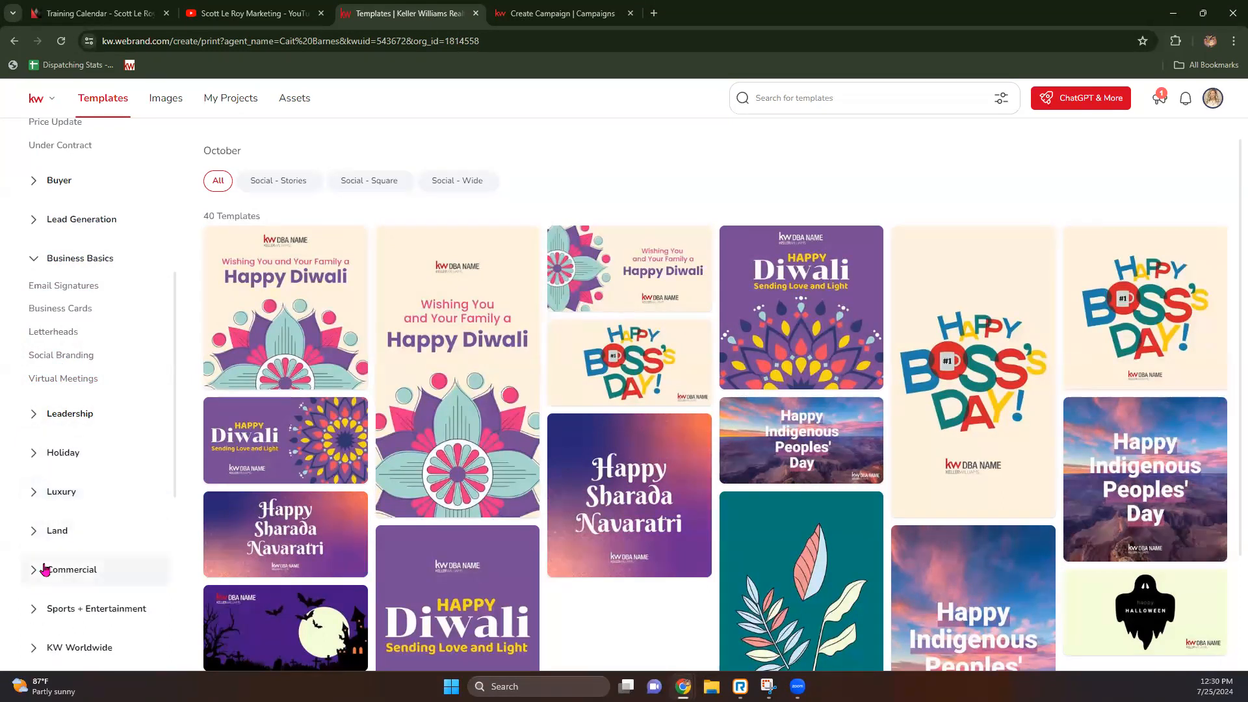
scroll(45, 567, down, 1)
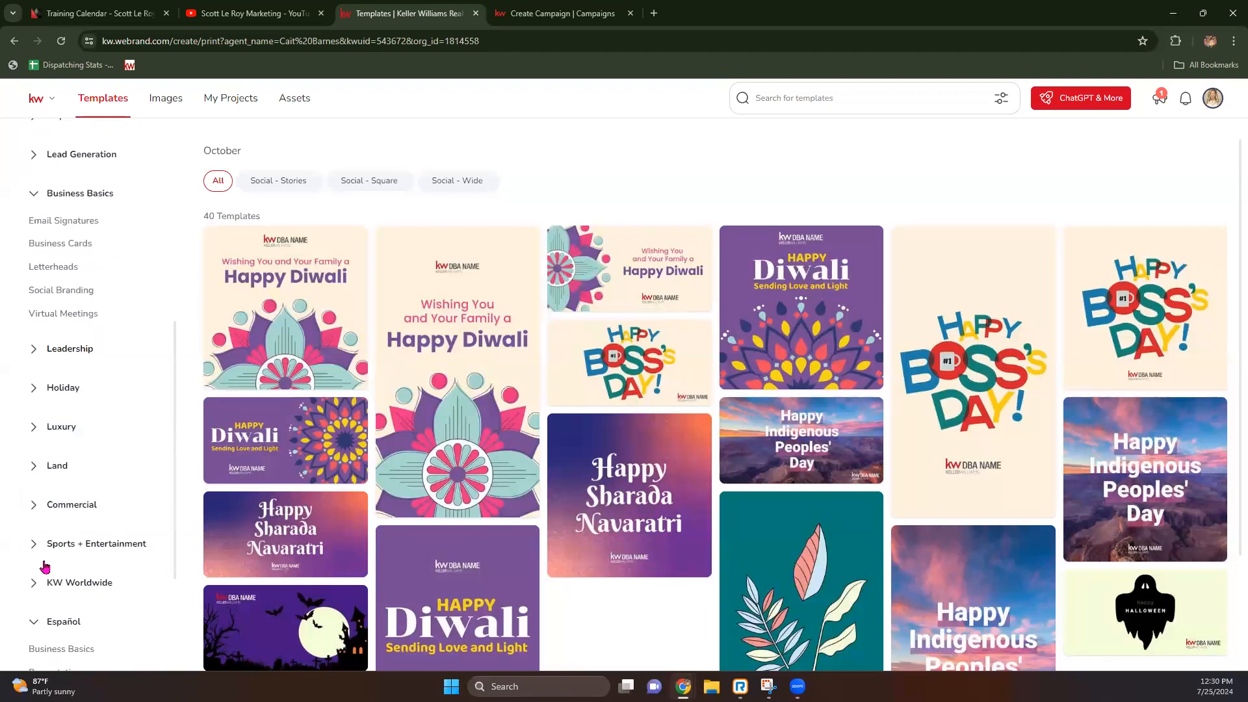
scroll(45, 566, down, 2)
scroll(45, 533, up, 6)
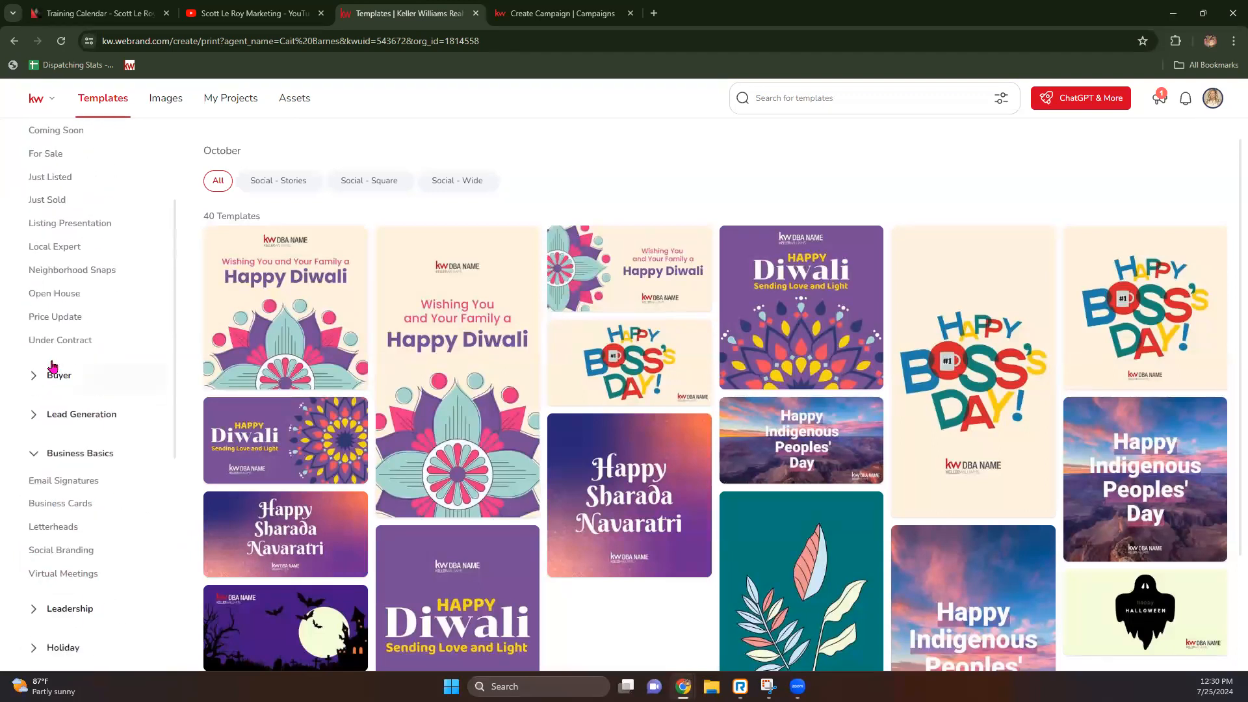
scroll(54, 366, up, 2)
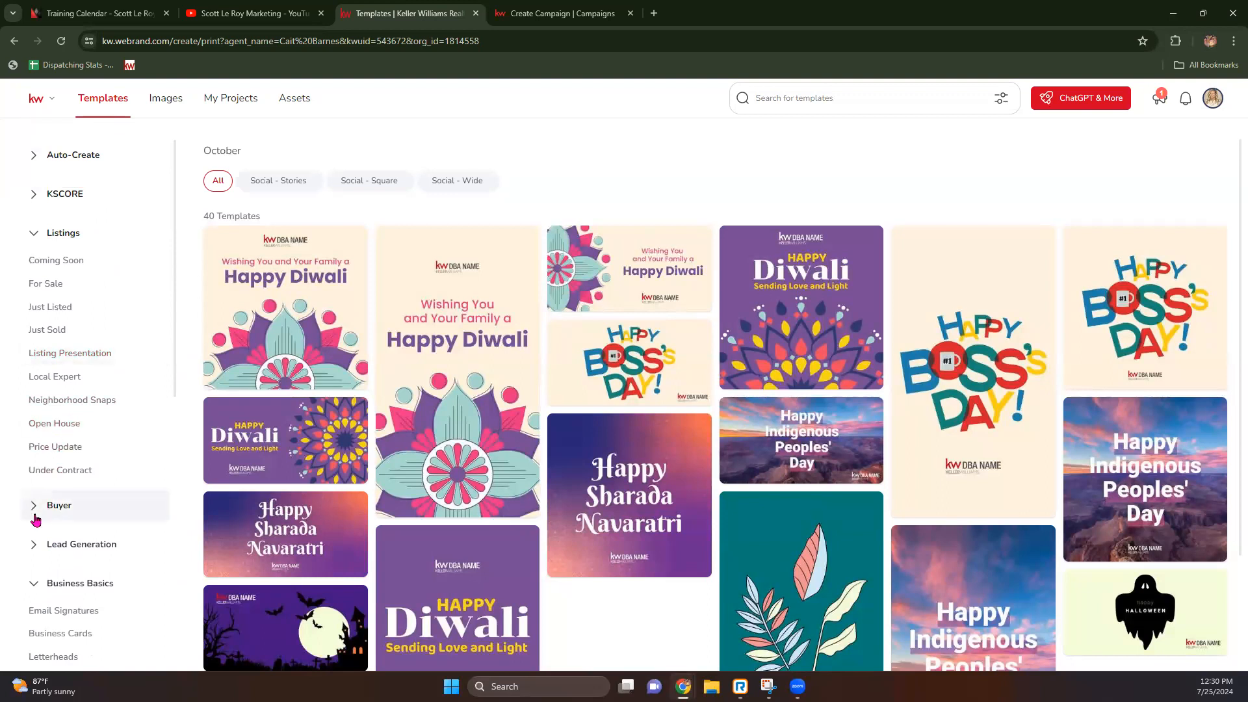
click(35, 545)
scroll(114, 542, down, 1)
click(65, 509)
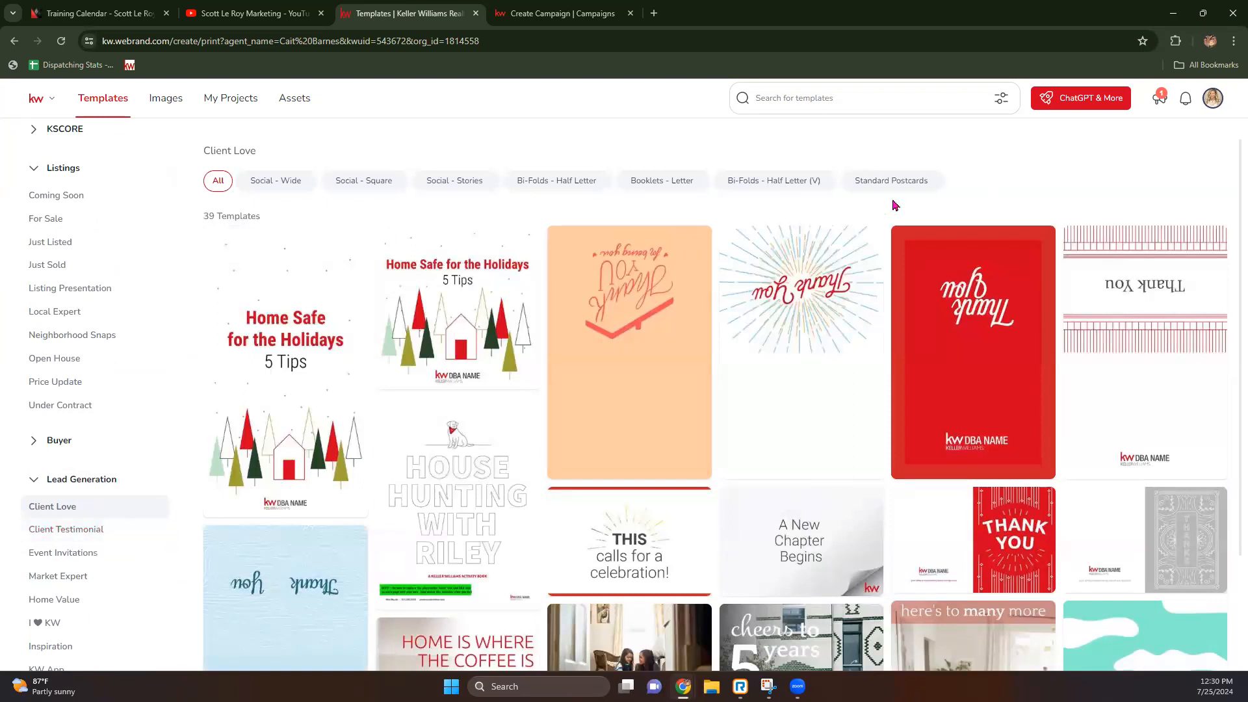
Step: Filter to Standard Postcards, open Event Invitations, compare Postcards - Portrait, then reselect Standard Postcards
click(930, 186)
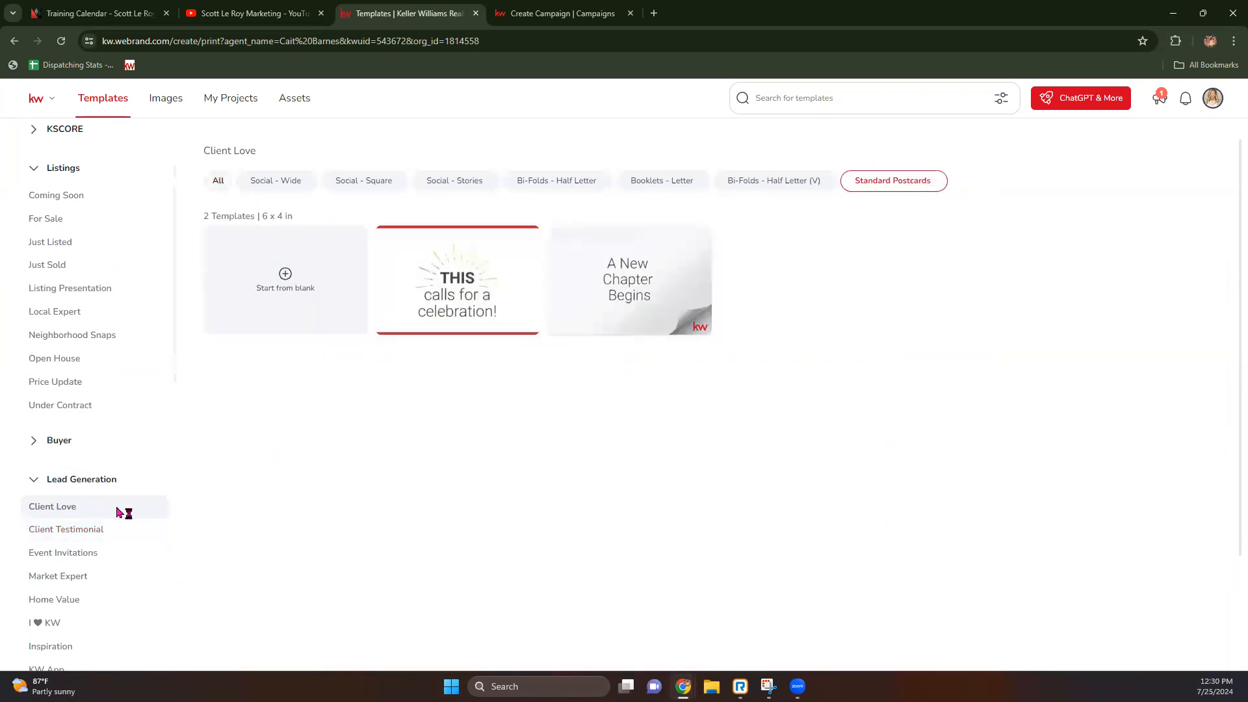
scroll(98, 527, down, 1)
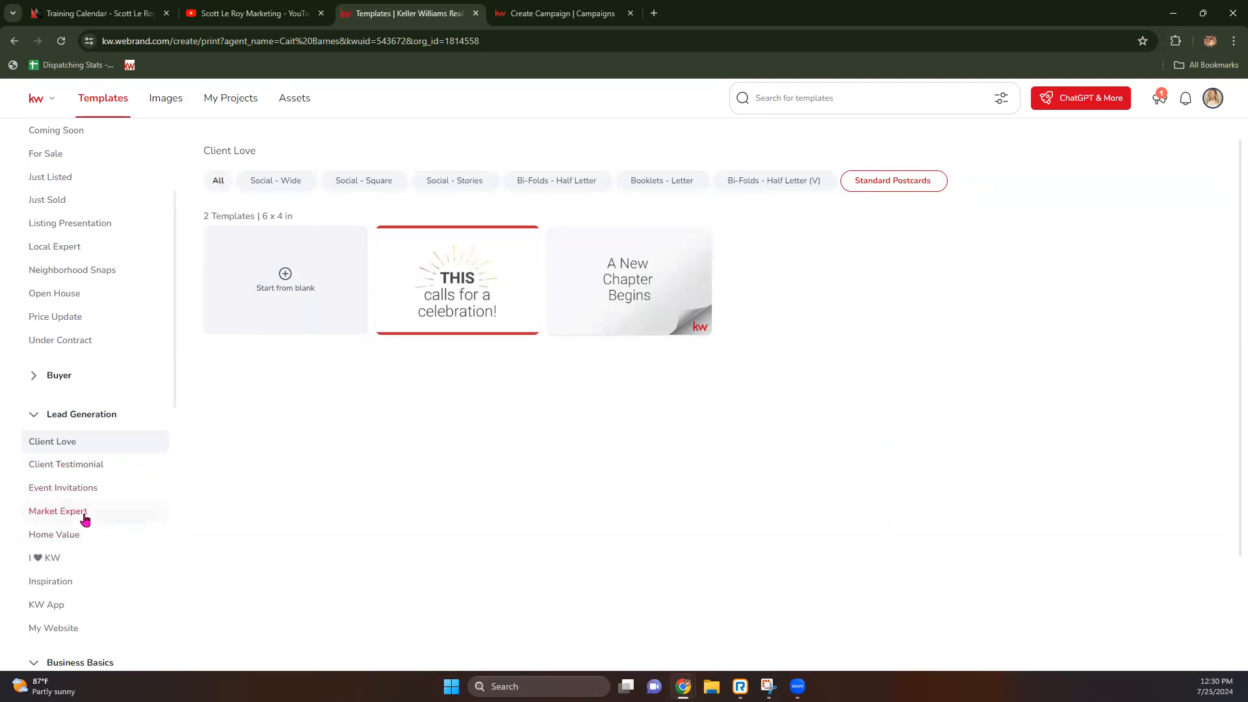
click(50, 557)
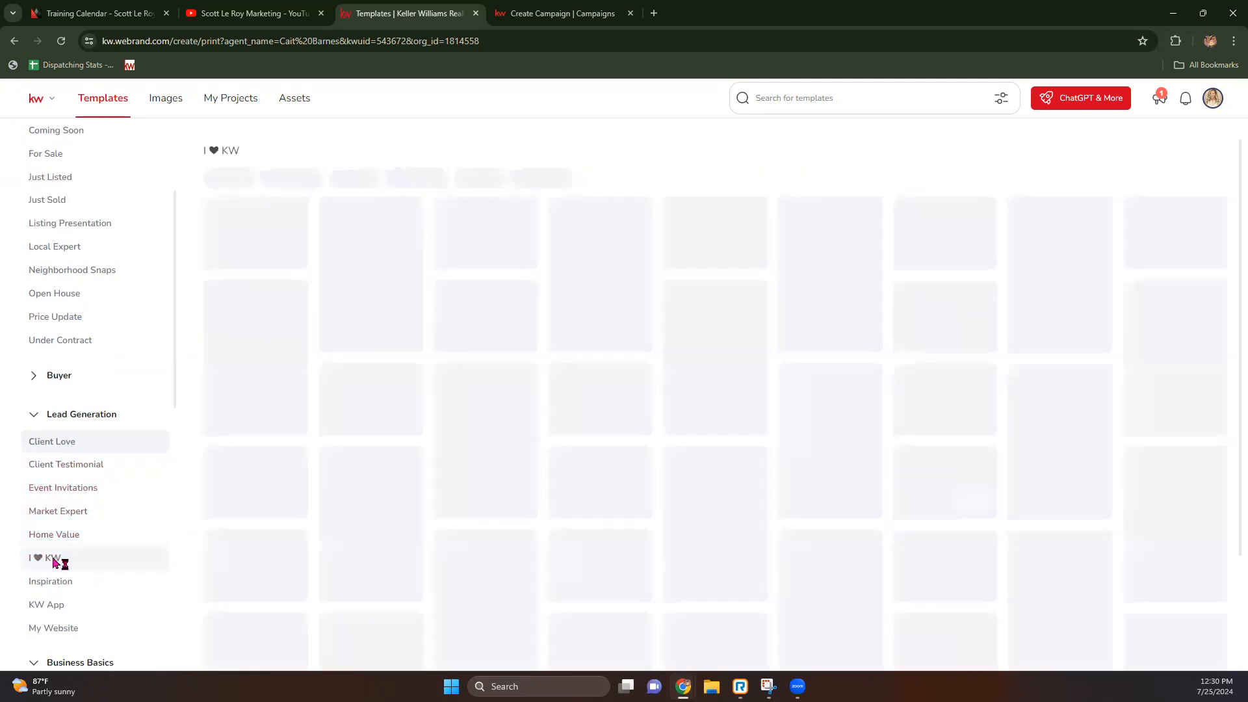
click(74, 496)
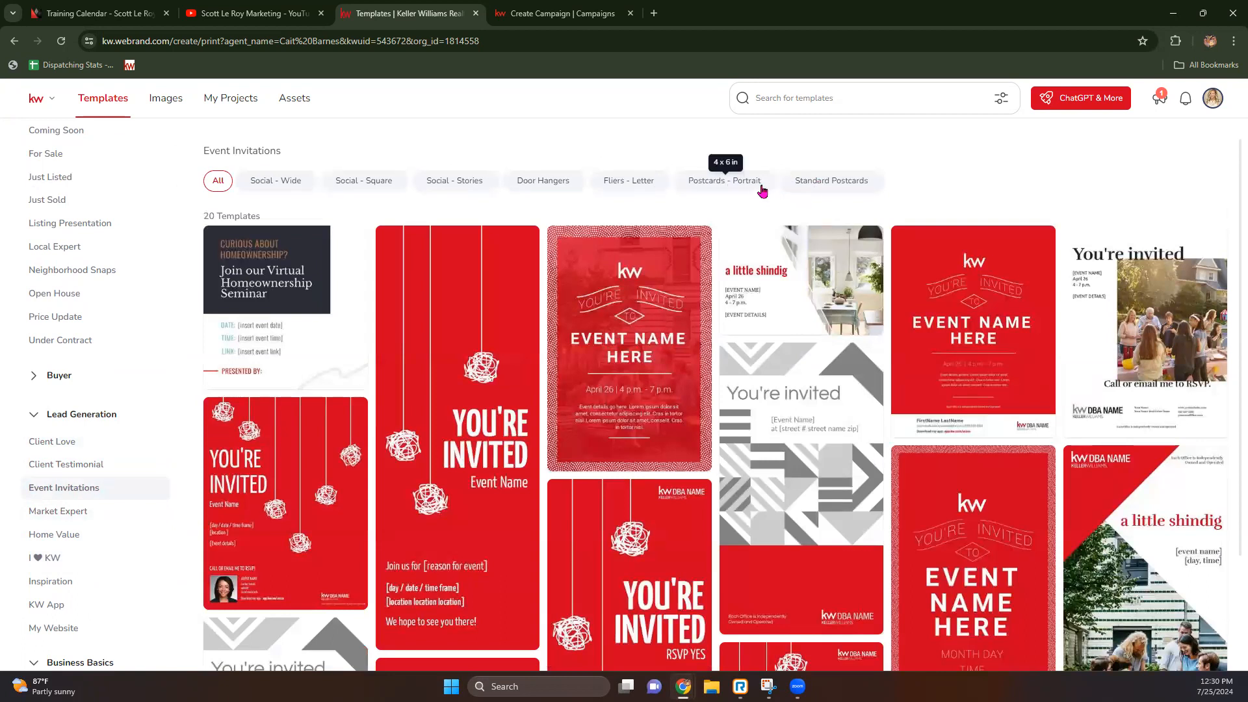
click(828, 182)
mouse_move(478, 320)
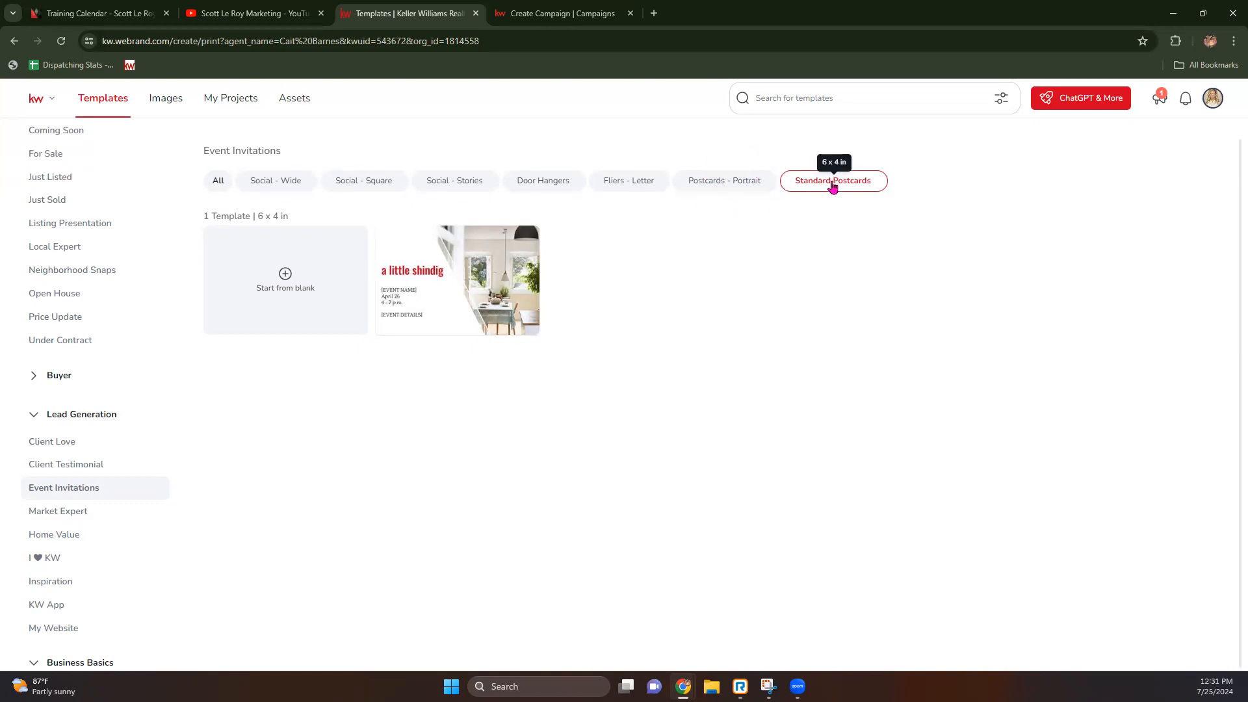
click(738, 188)
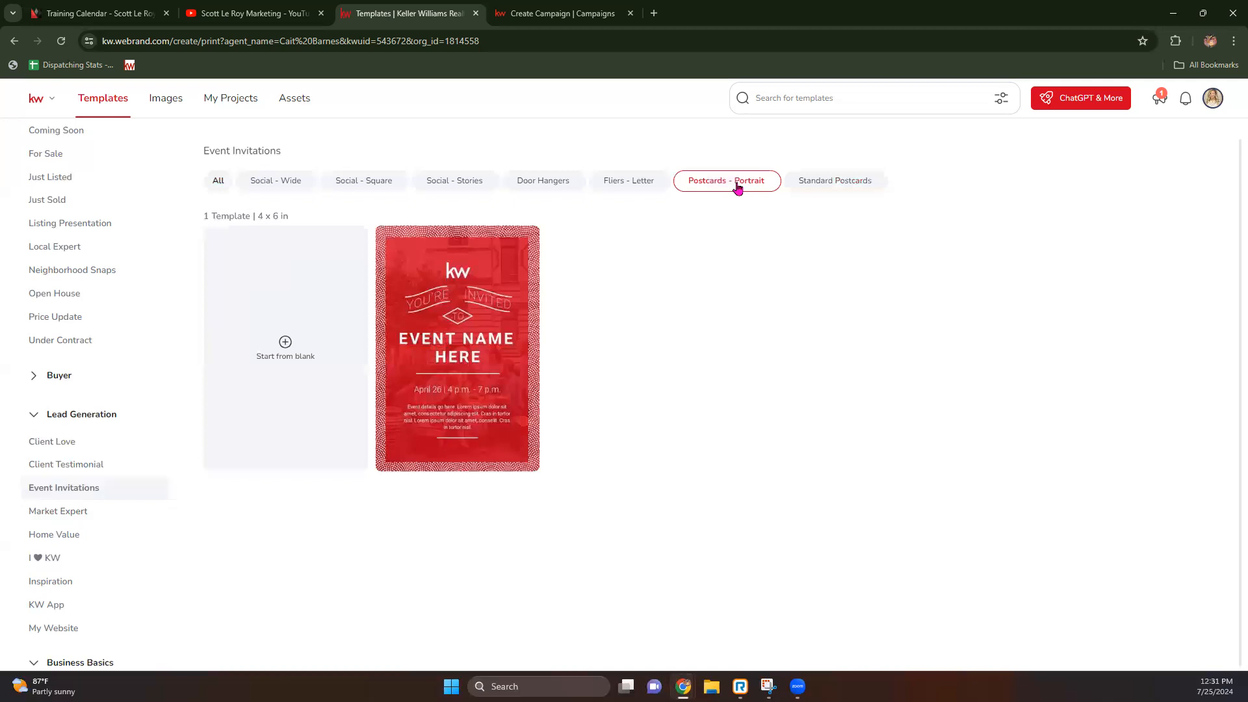
click(826, 188)
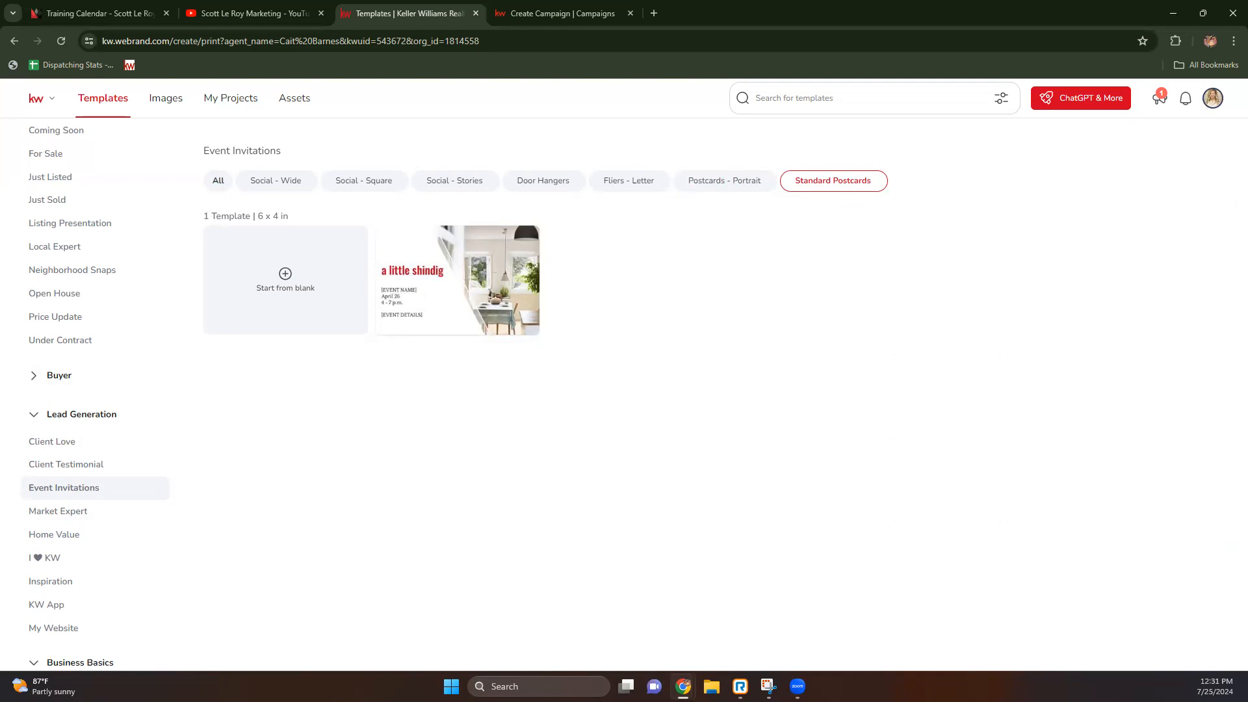
Step: In the campaign tab, leave for Designs, start another Print design, then return to the first gallery tab
key(ctrl+Tab)
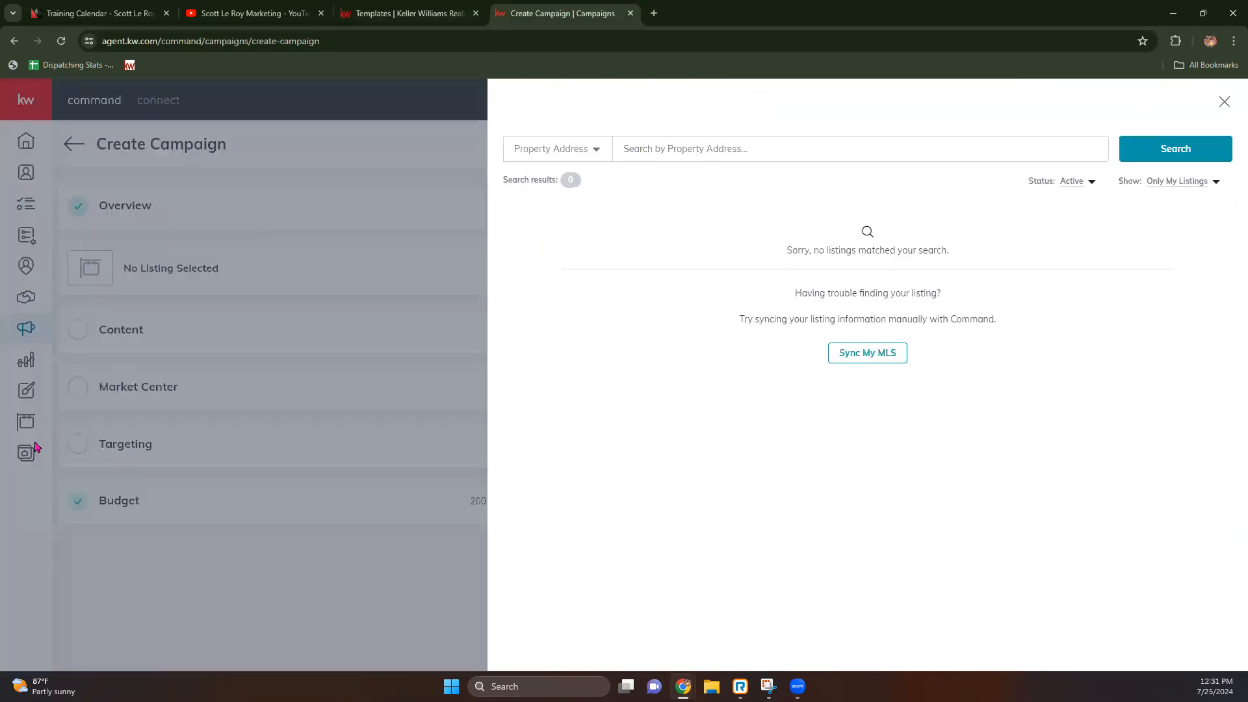
click(1225, 102)
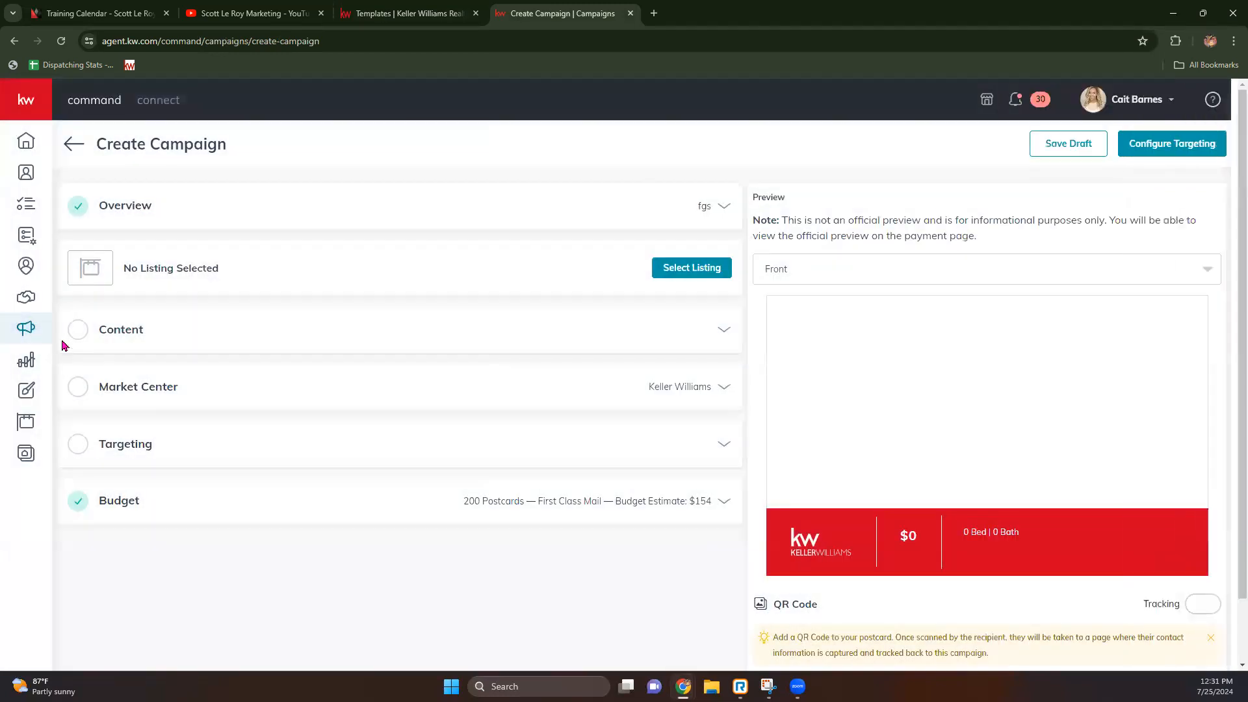
click(28, 394)
click(661, 419)
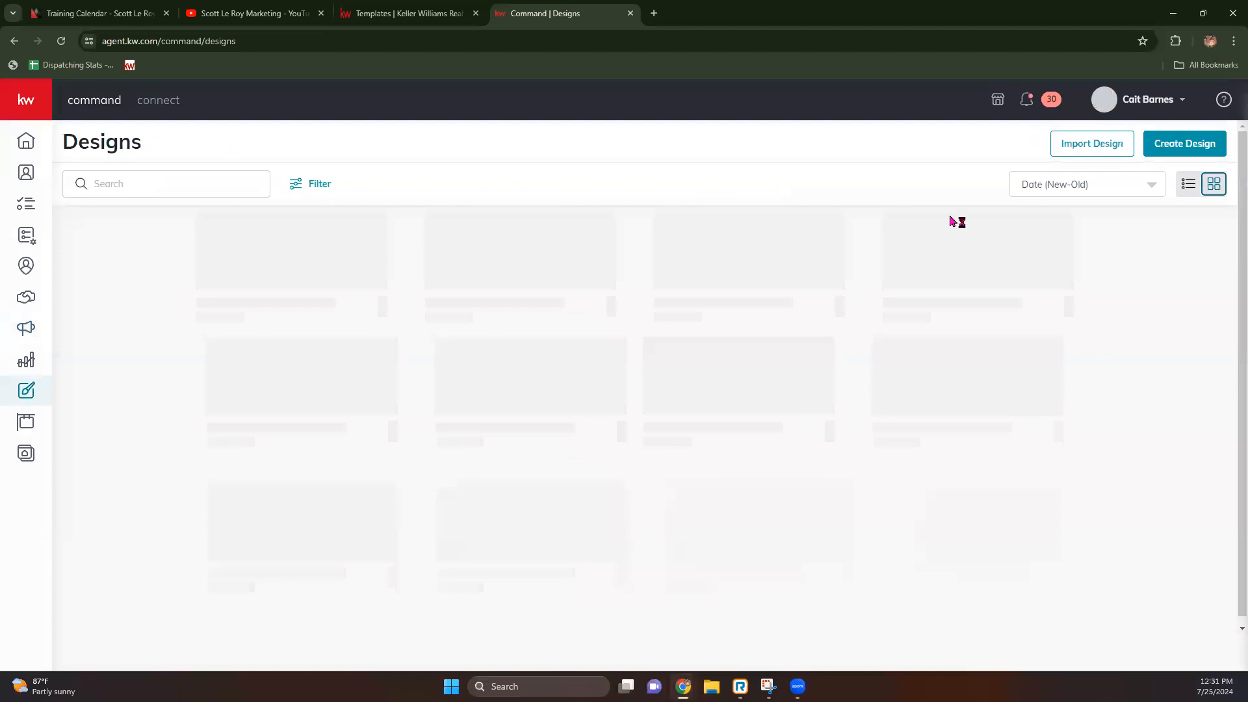
click(1206, 143)
click(676, 370)
click(780, 475)
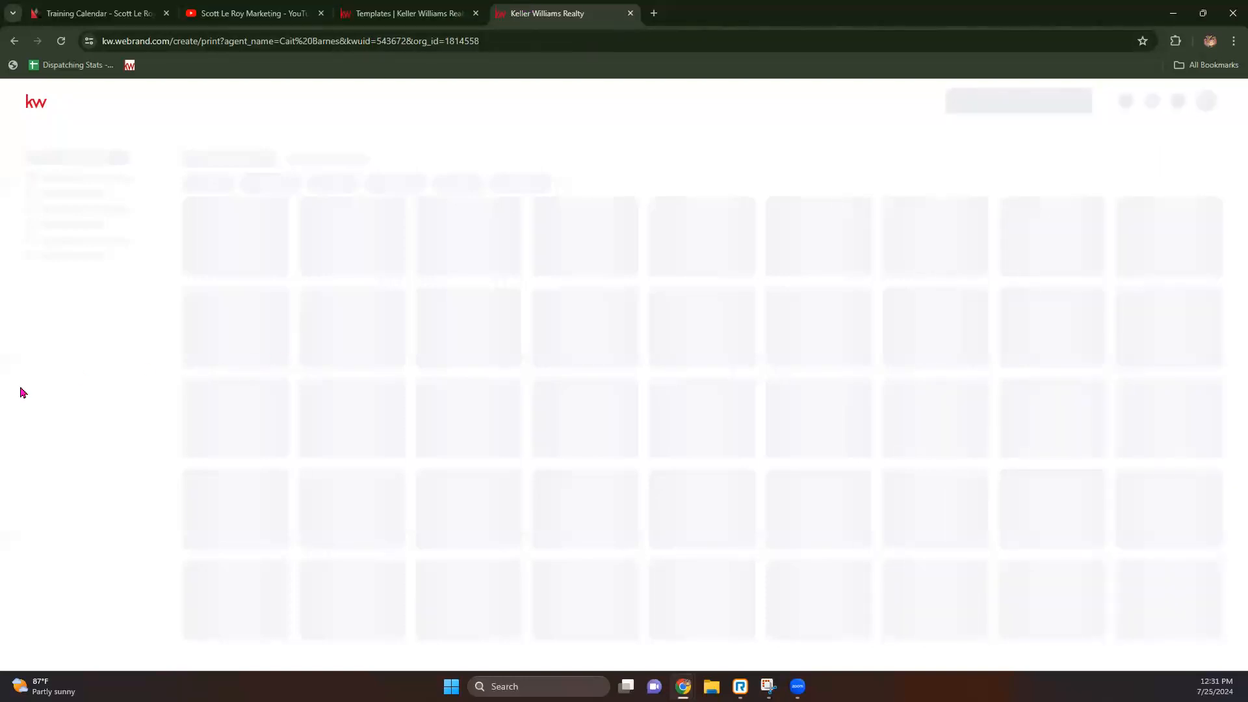
click(401, 8)
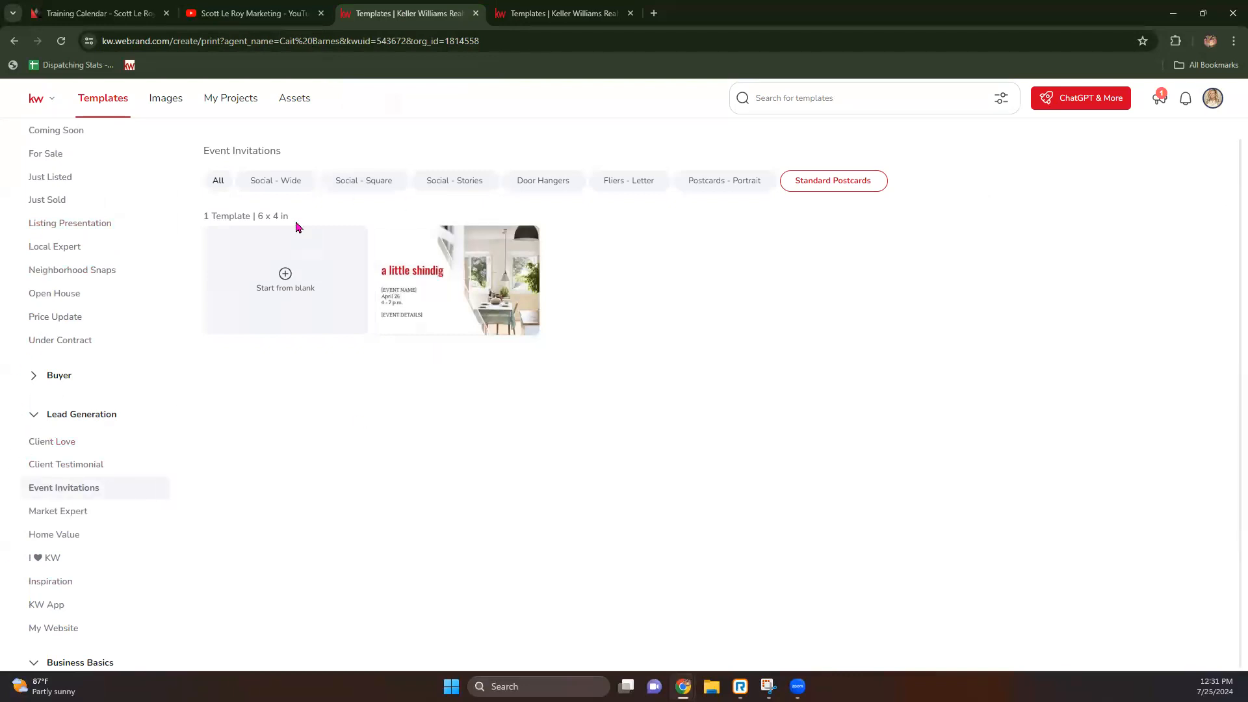
Step: Open the 'a little shindig' invitation template (04_Invite_PC) in the design editor
mouse_move(513, 284)
mouse_move(437, 278)
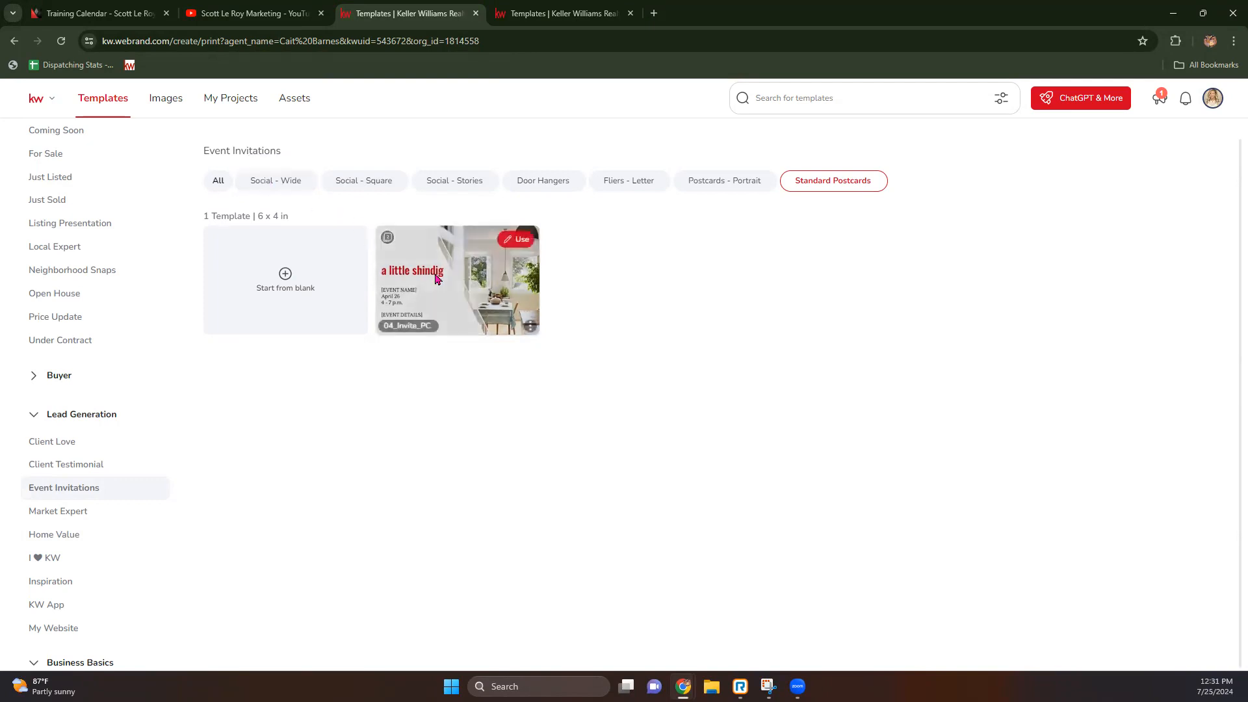
click(513, 246)
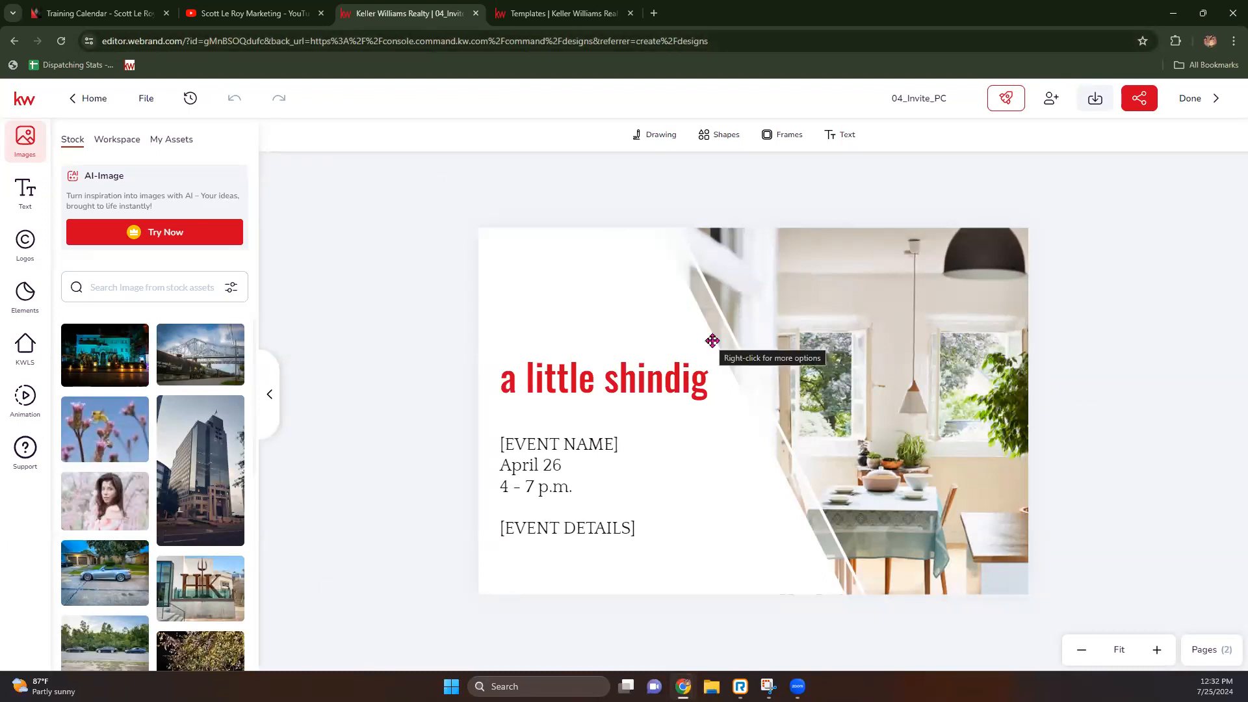
Step: Search stock images for 'halloween' and replace the kitchen photo with the smoky pumpkin image
mouse_move(104, 333)
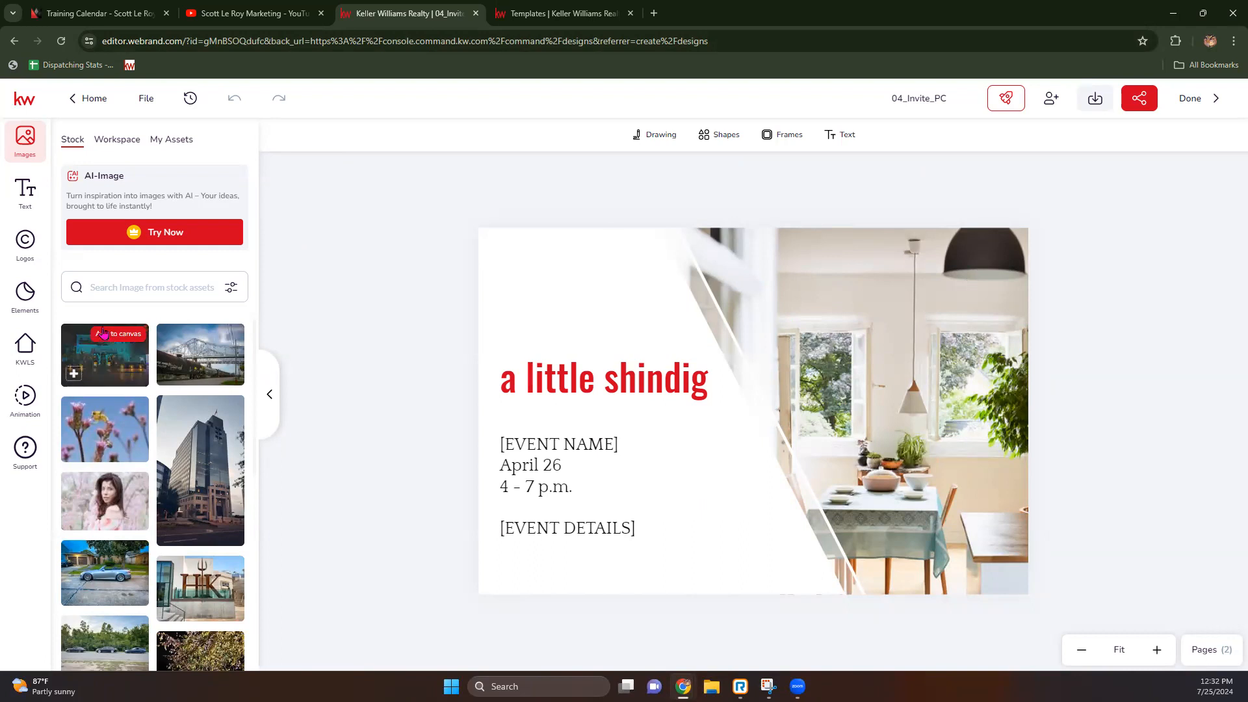
click(126, 148)
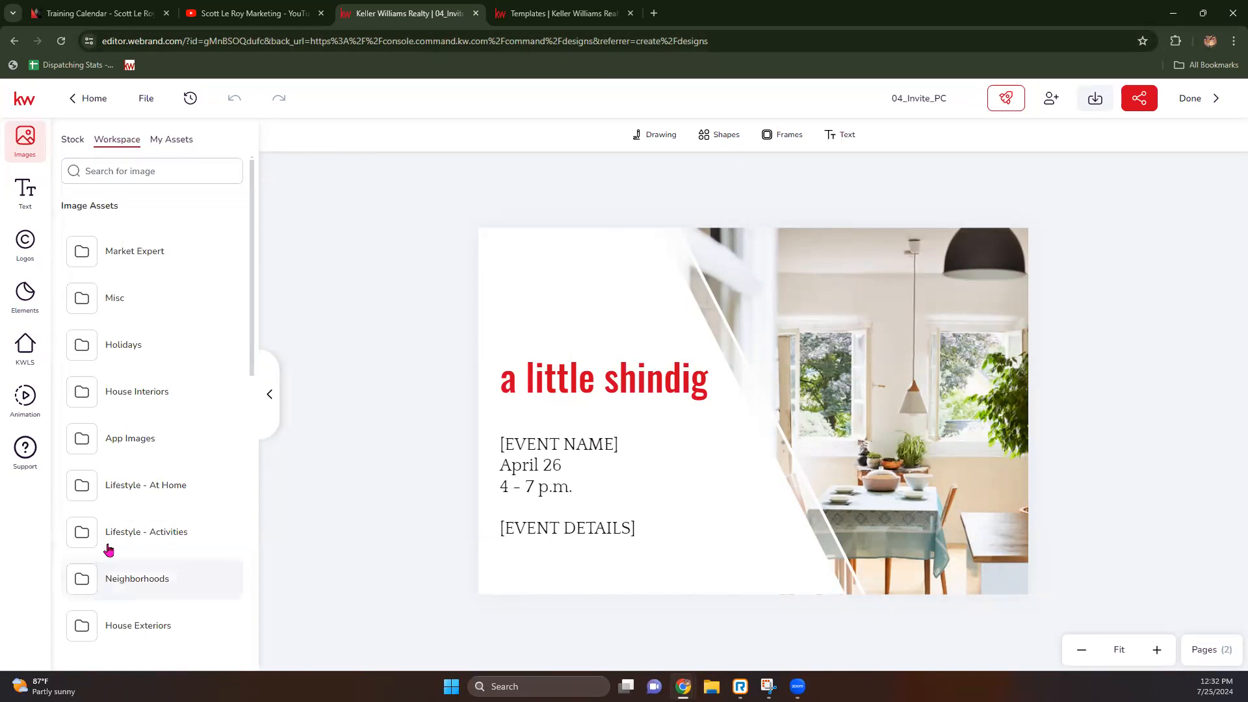
click(72, 140)
text(halloween)
key(Return)
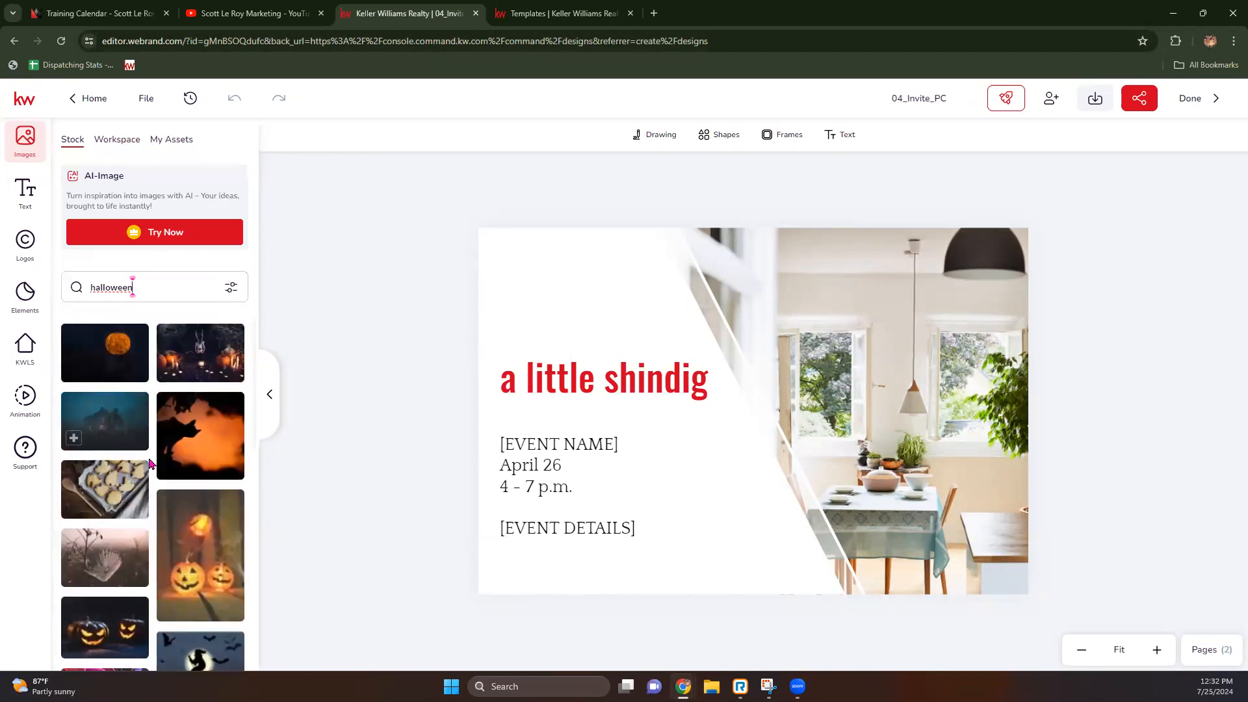
scroll(158, 470, down, 4)
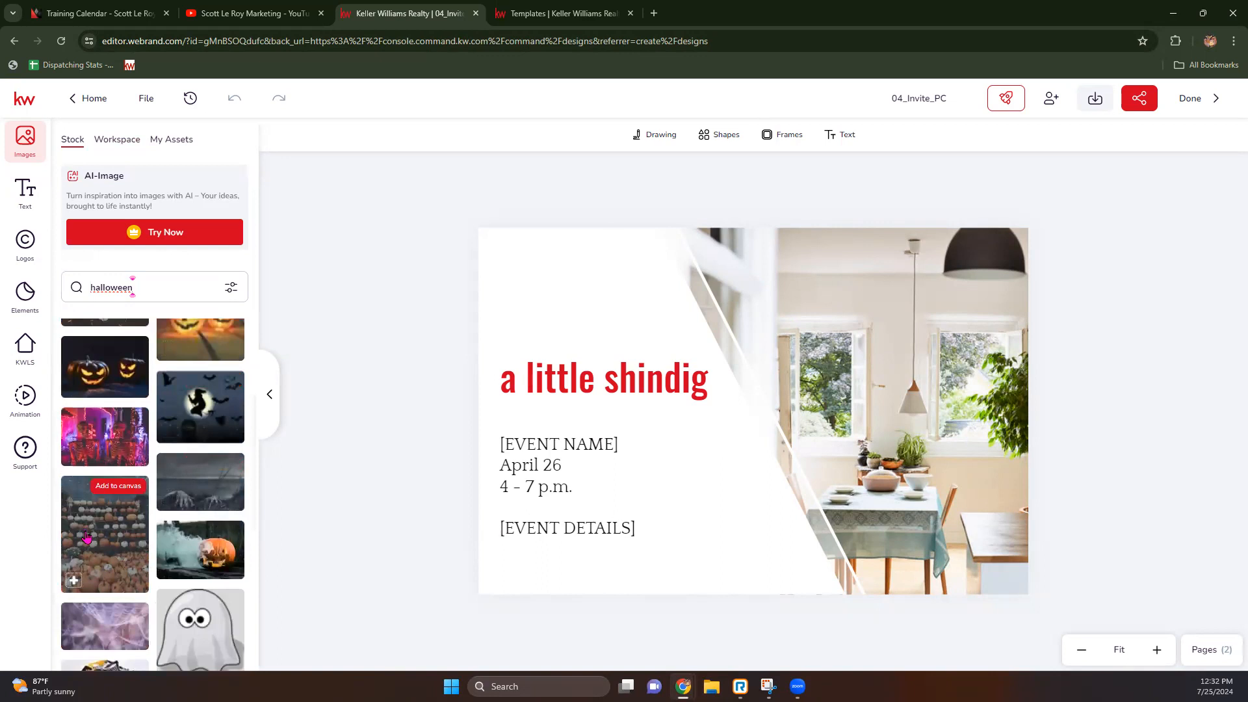
click(195, 558)
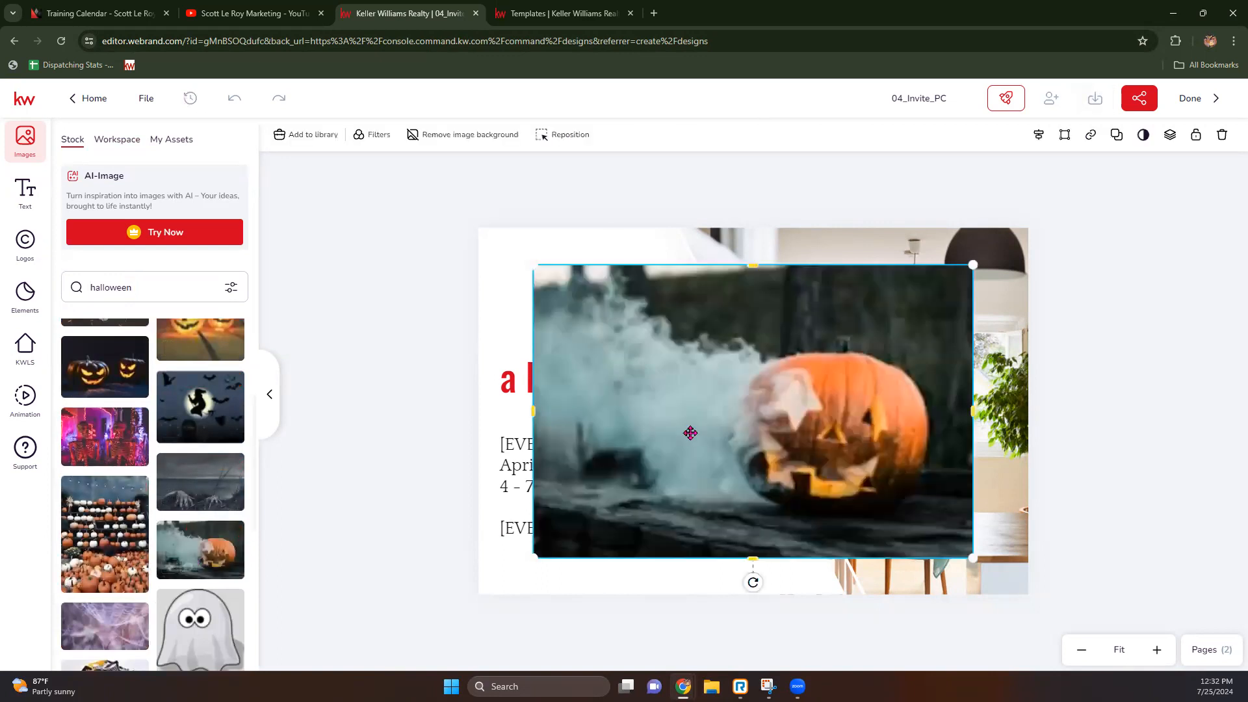
key(Delete)
click(844, 336)
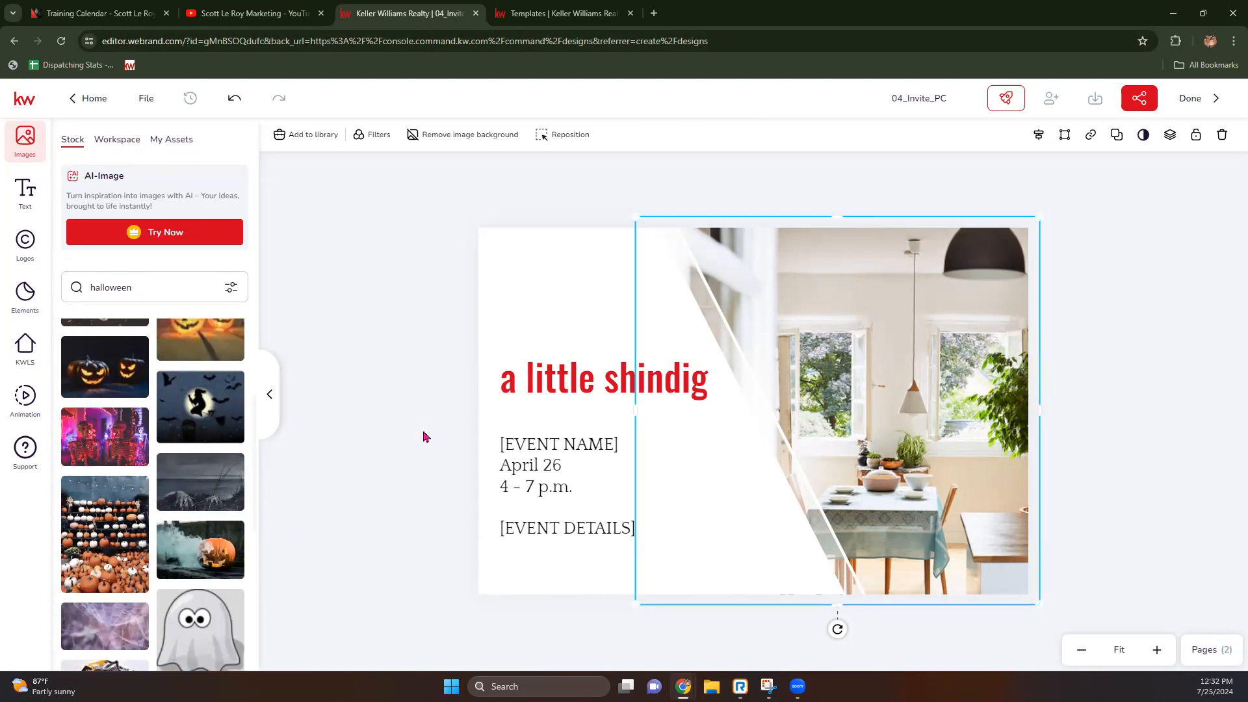
mouse_move(228, 541)
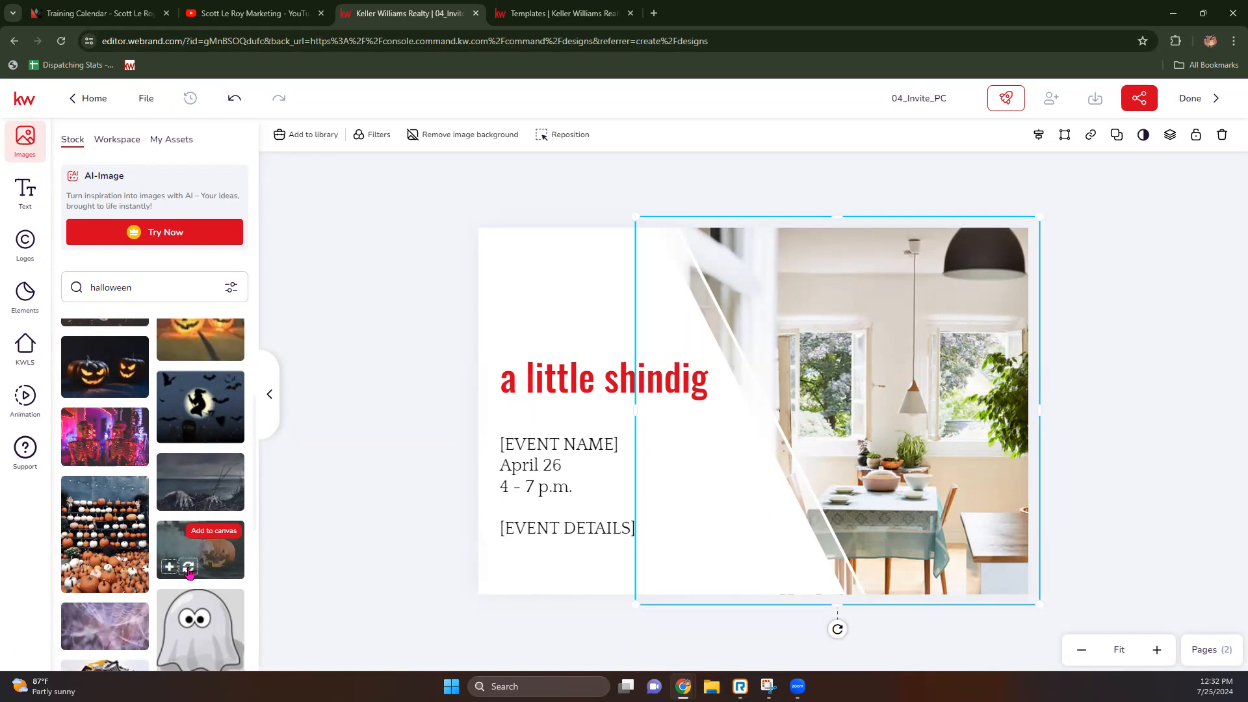
click(189, 568)
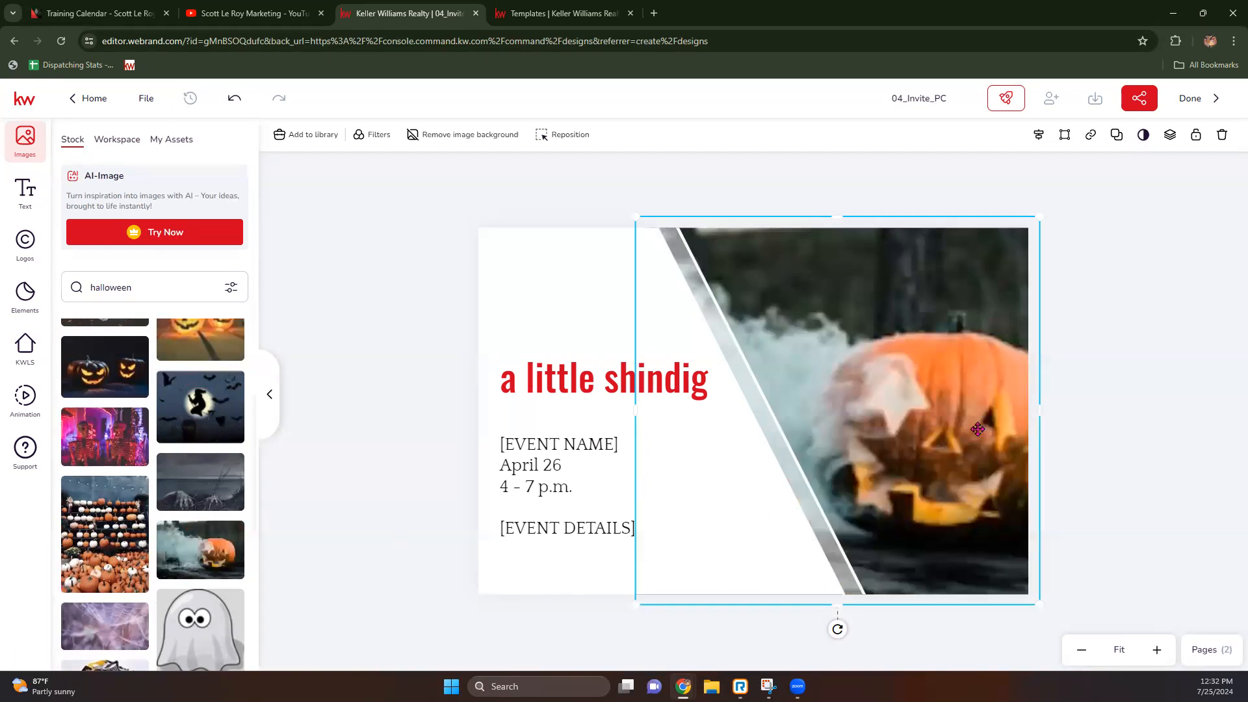
Step: Fit the pumpkin frame to the page edges and scale the photo inside to frame the pumpkin
click(876, 386)
drag(877, 387, 864, 386)
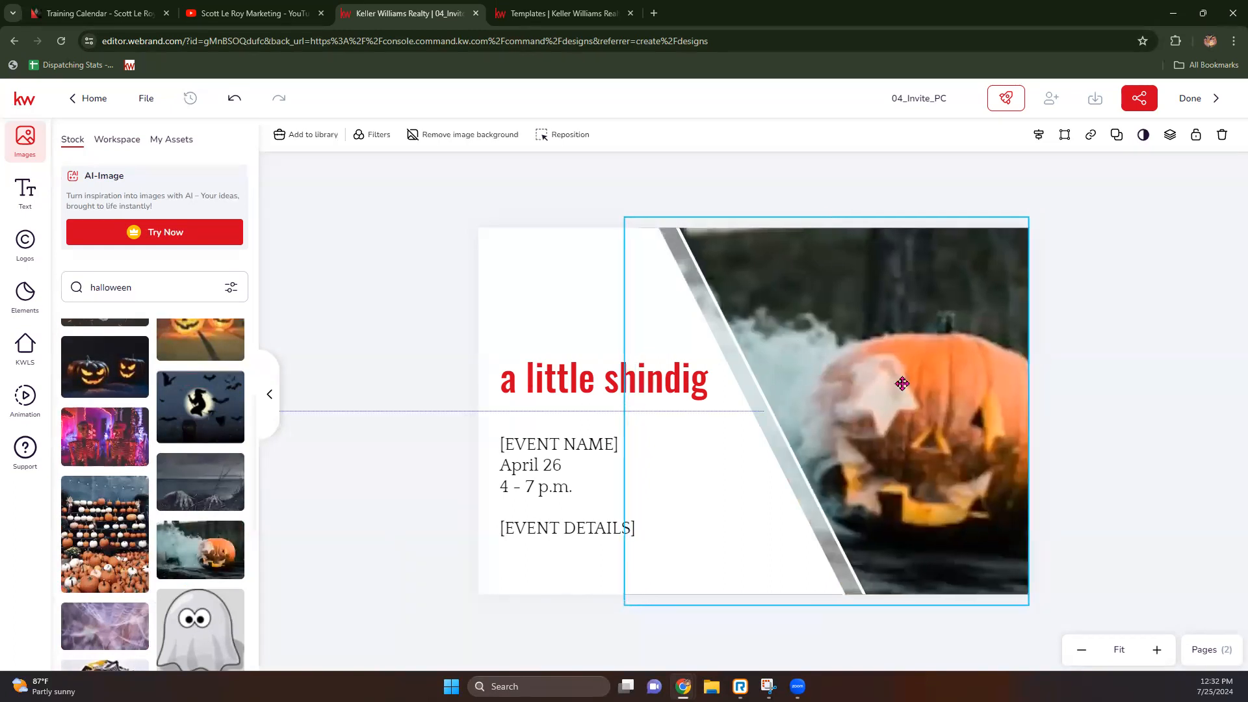
drag(826, 217, 827, 226)
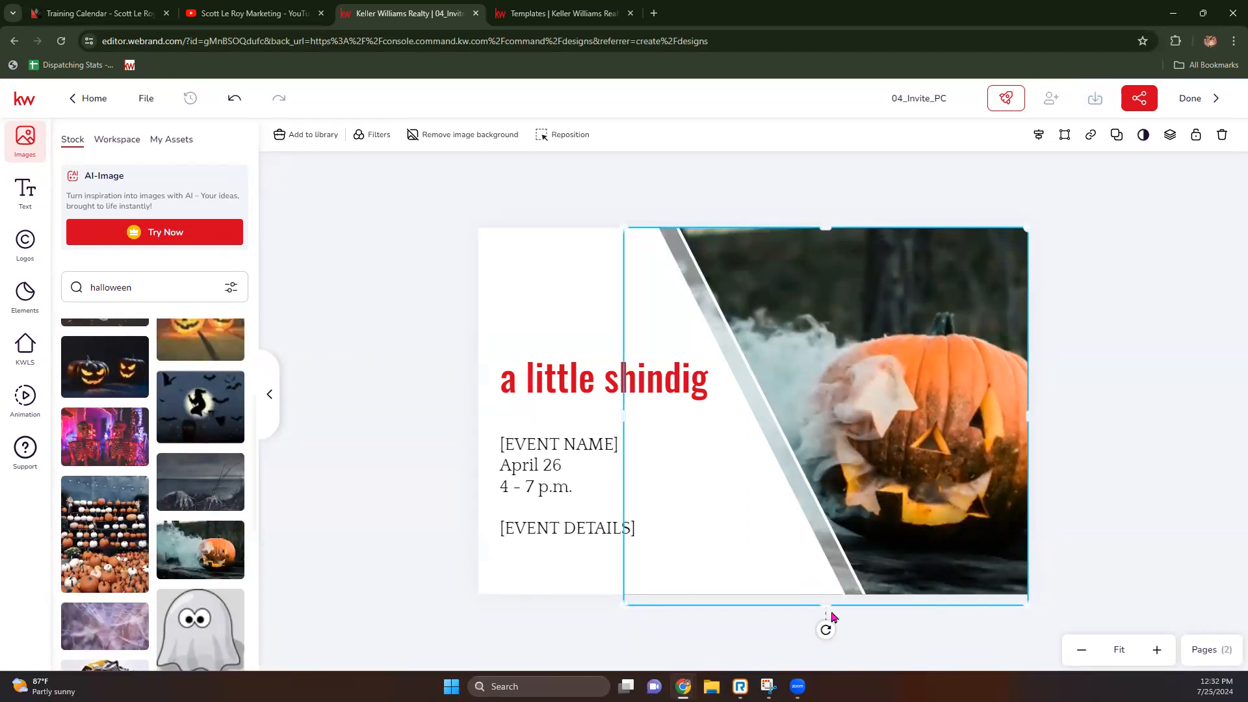
drag(826, 606, 829, 593)
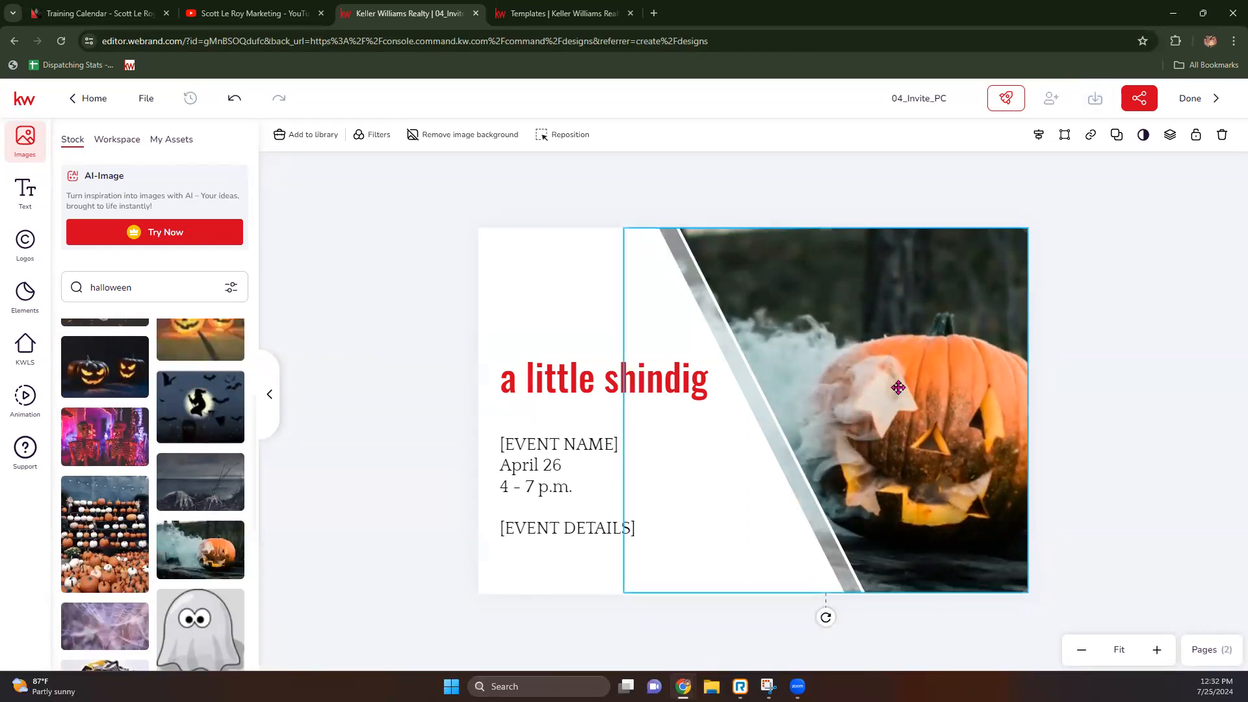
double_click(898, 387)
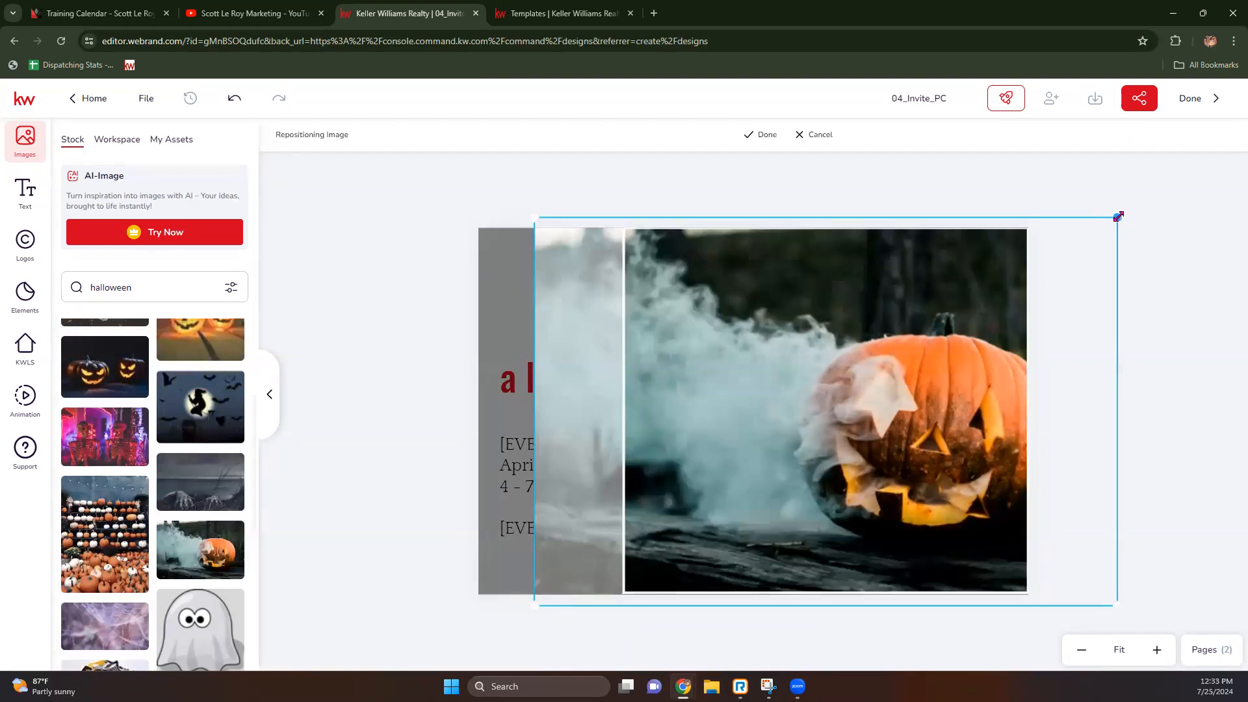
drag(1116, 217, 1099, 228)
drag(1096, 606, 1079, 592)
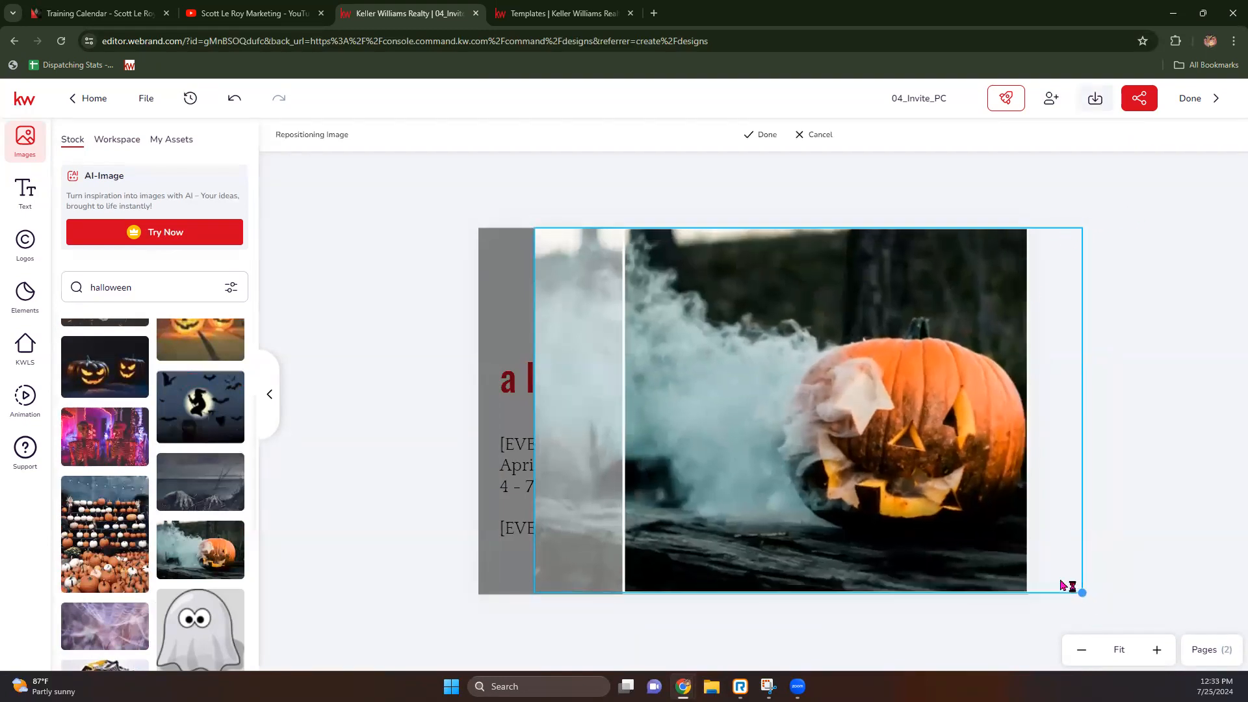
click(765, 138)
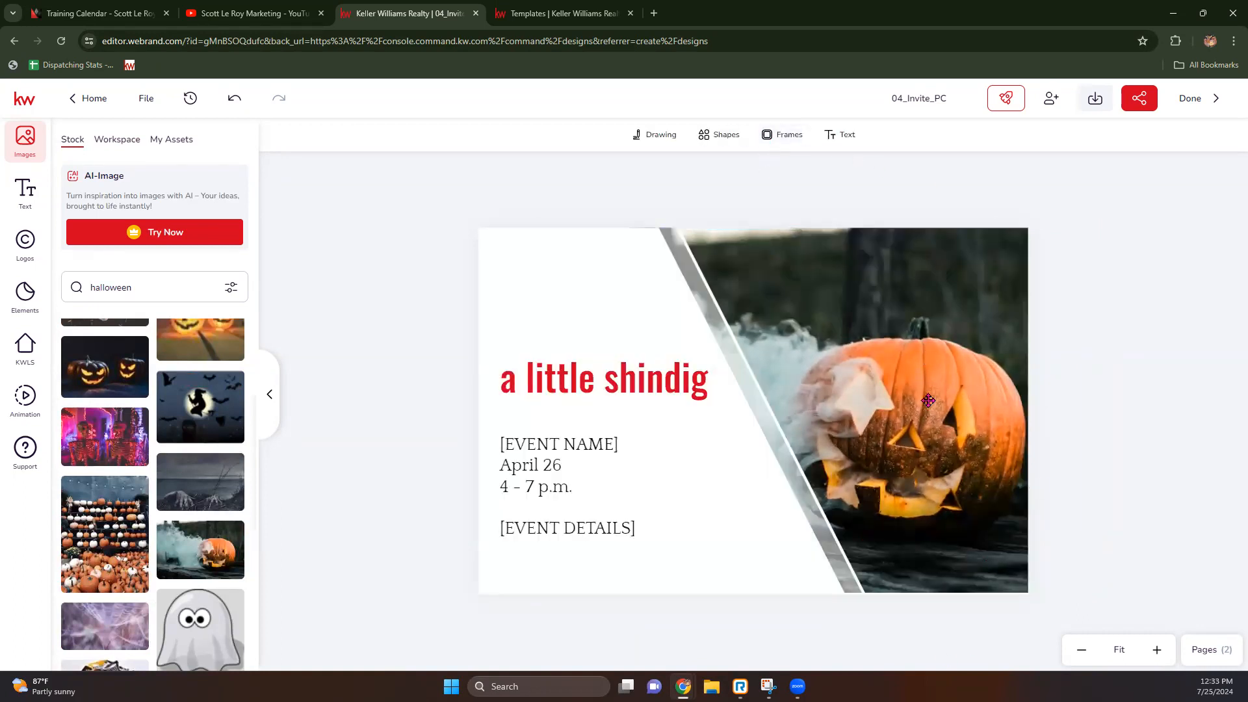
Step: Replace the 'a little shindig' heading text with 'You're Invited'
click(593, 383)
double_click(593, 383)
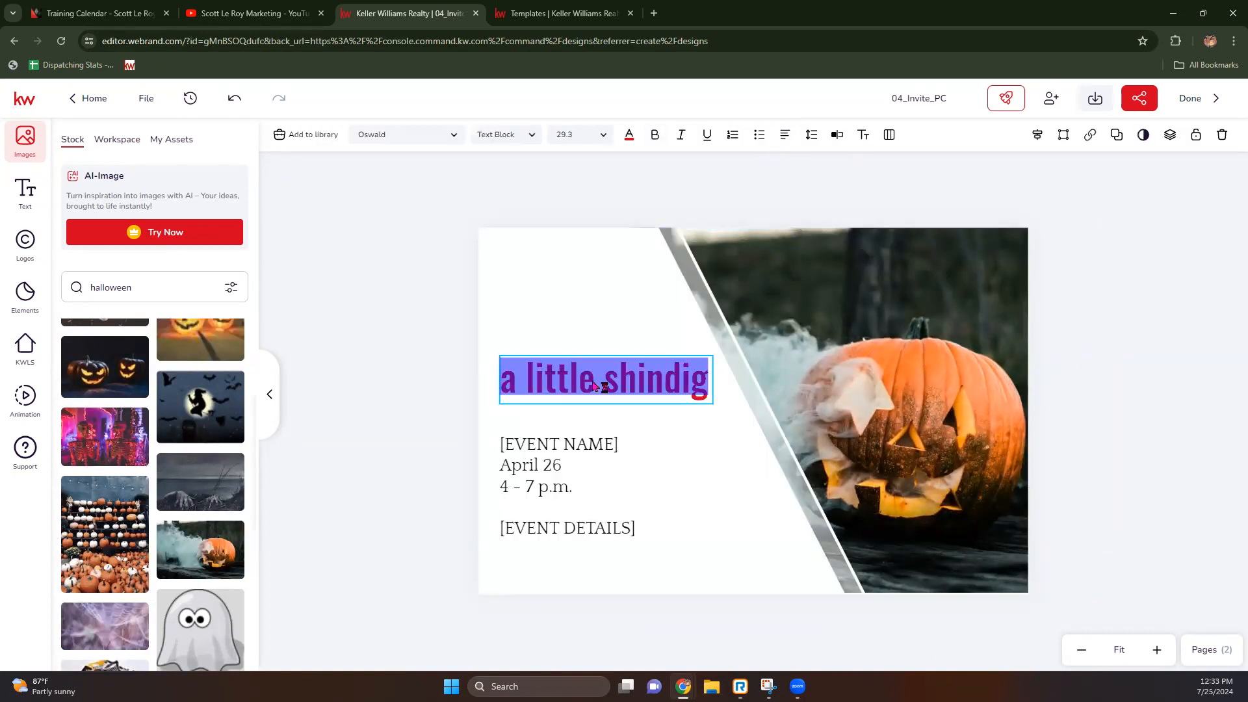
text(You)
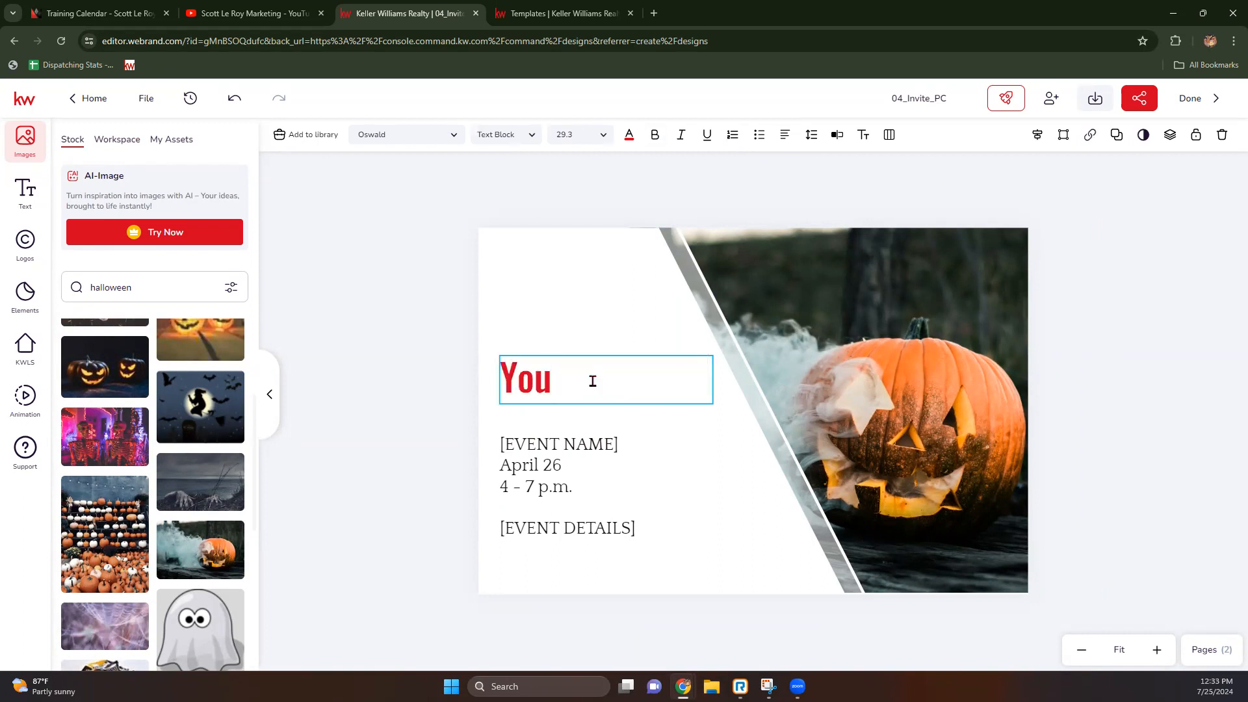
text('re Incv)
key(BackSpace)
key(BackSpace)
text(vi)
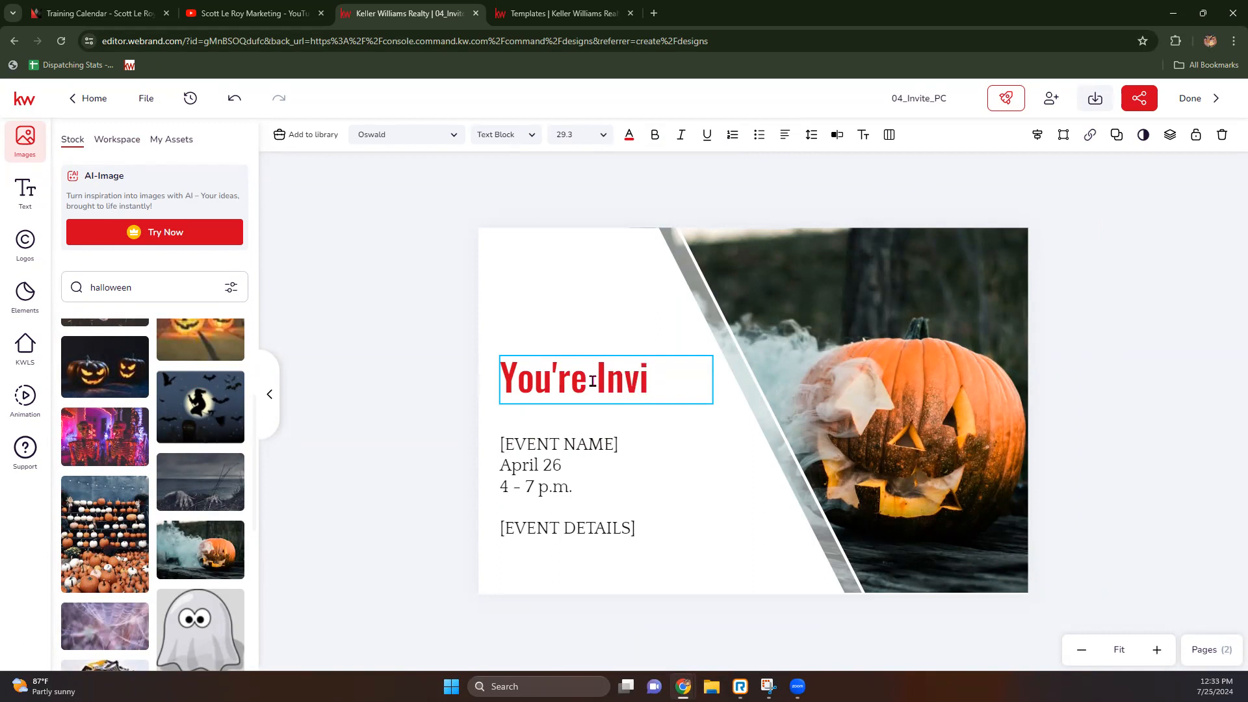
text(ted)
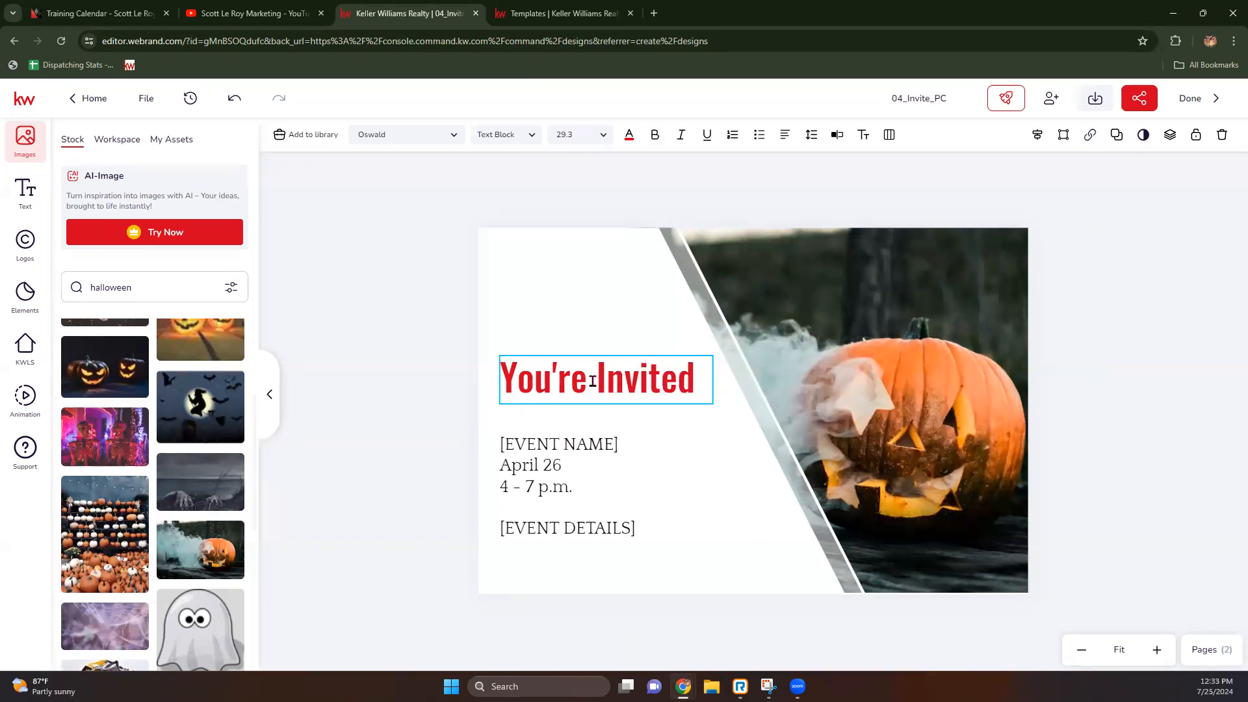
Step: Colour the heading orange #F67C39 by sampling the pumpkin with the eyedropper
click(659, 381)
drag(694, 384, 481, 384)
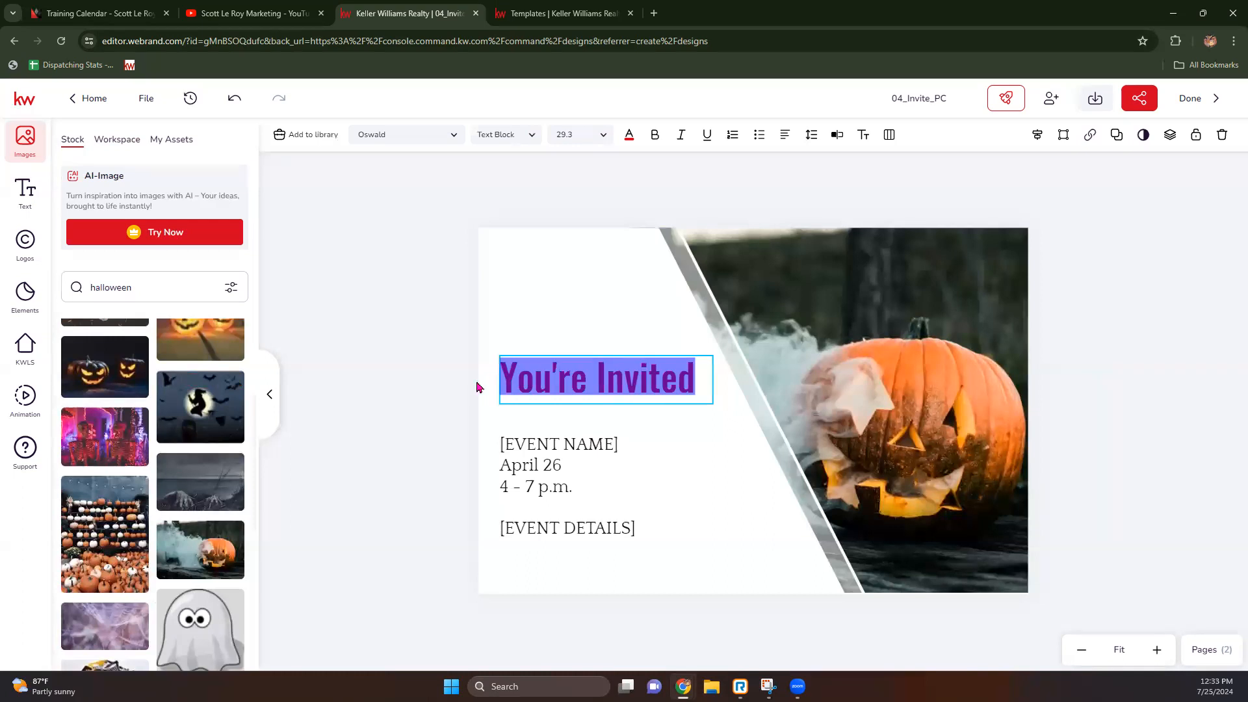
click(629, 135)
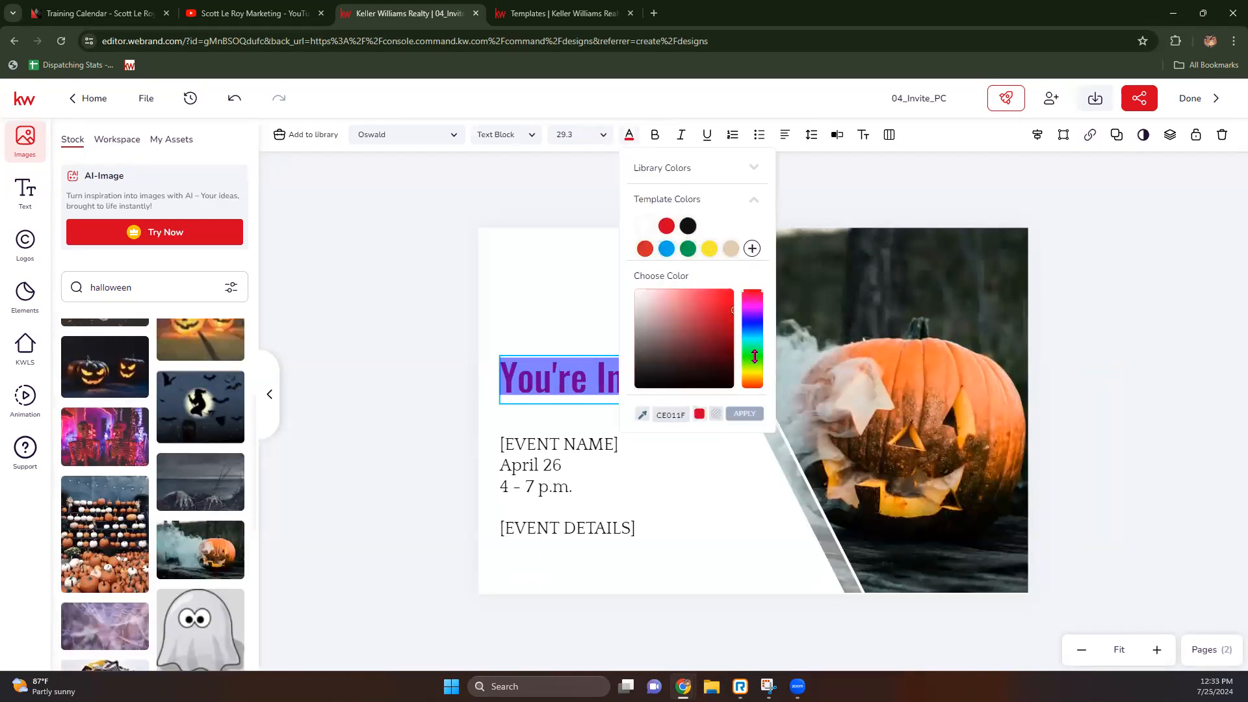
click(643, 414)
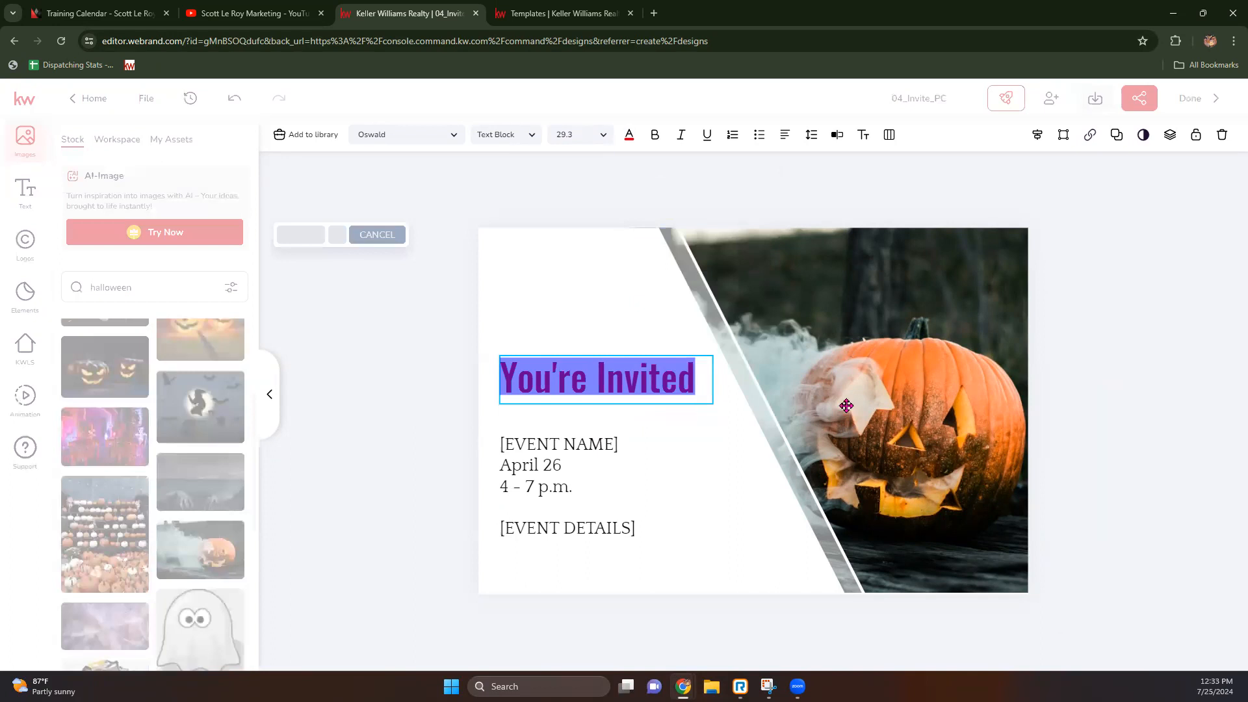
click(930, 357)
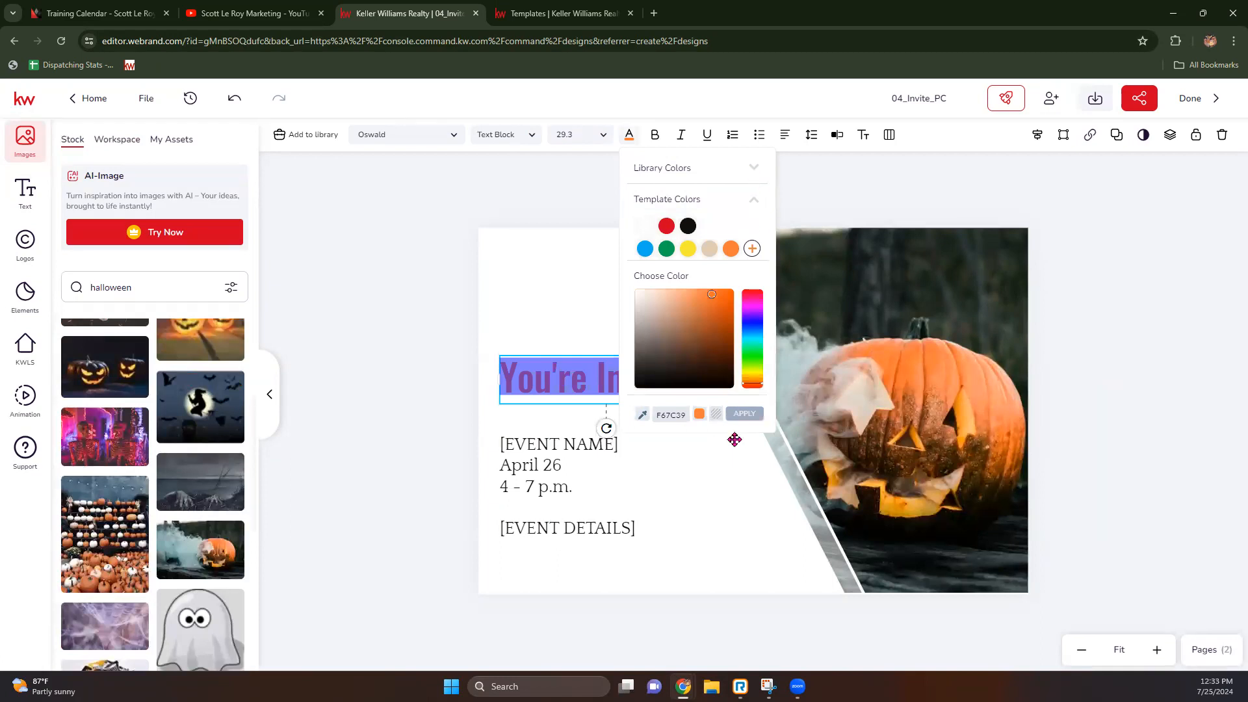
click(745, 414)
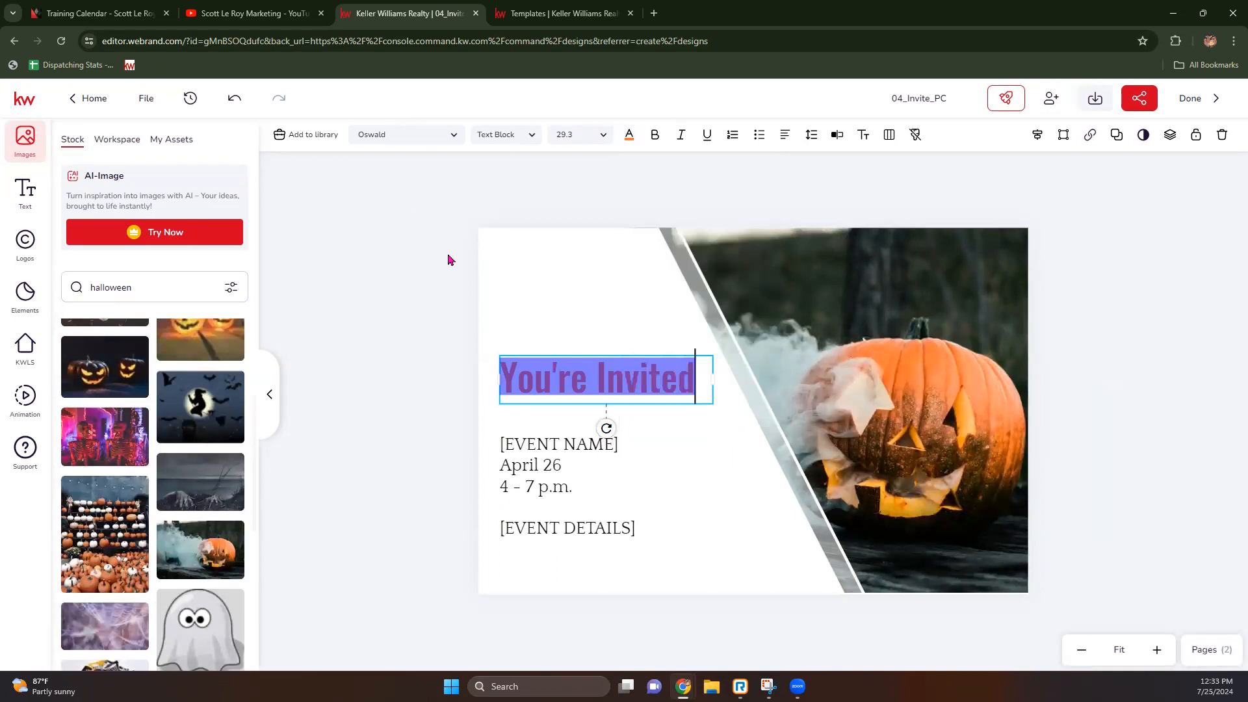
click(556, 306)
Step: Set the 'You're Invited' heading font to Dancing Script
click(557, 430)
click(626, 381)
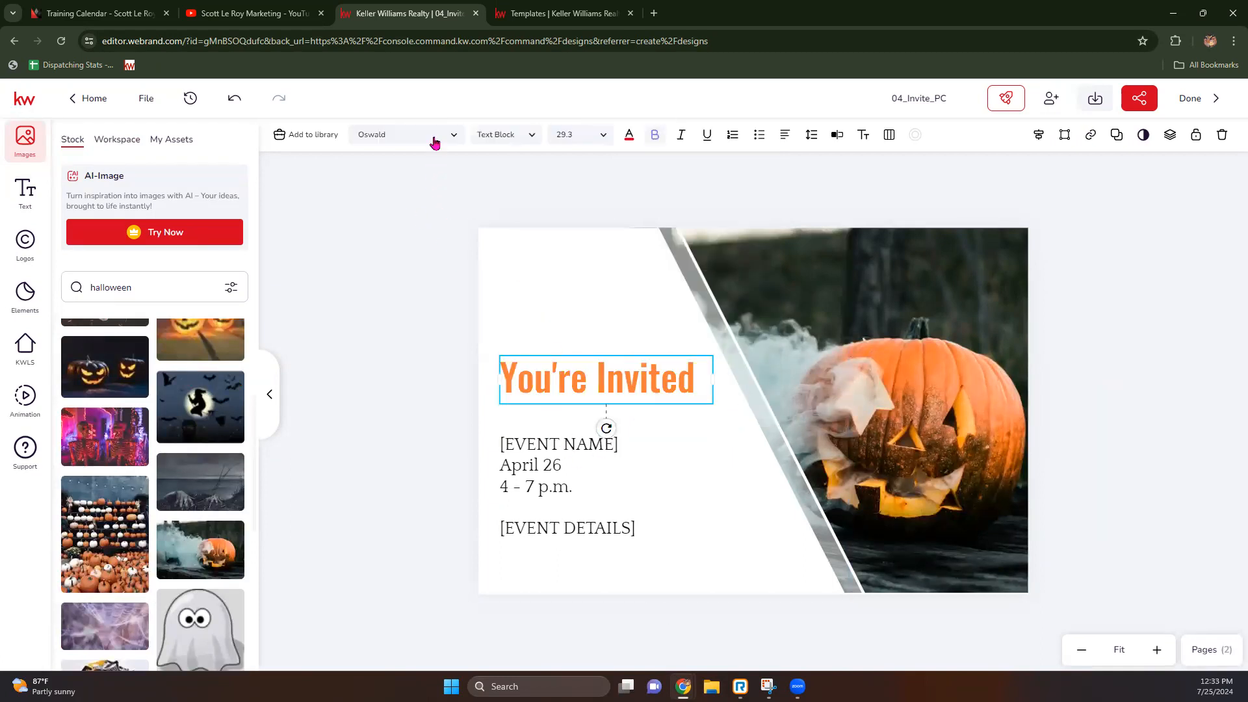
click(455, 135)
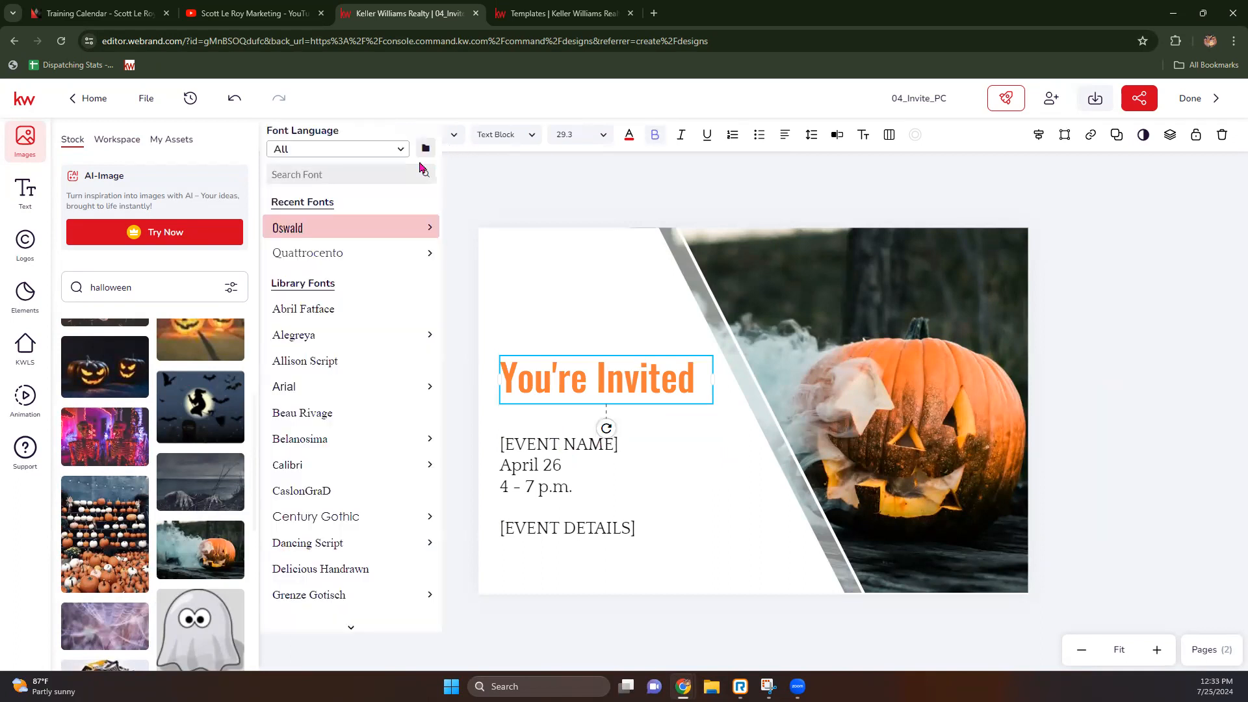
scroll(356, 374, down, 4)
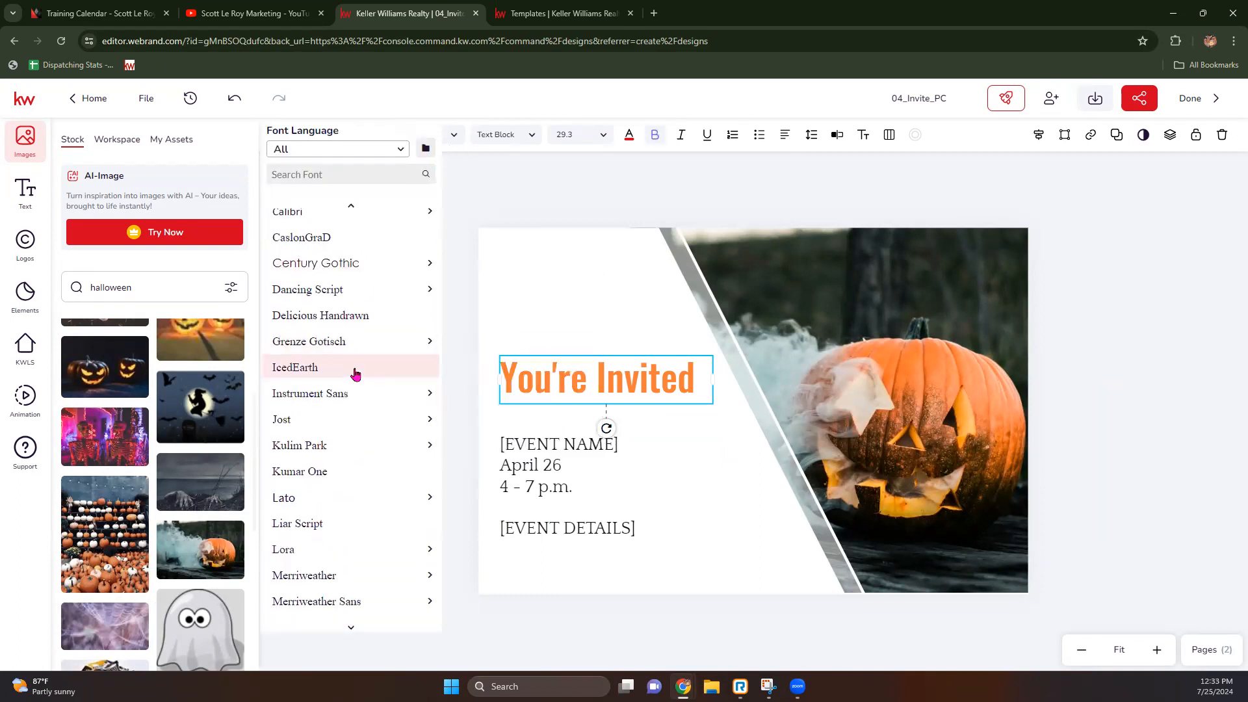
click(367, 289)
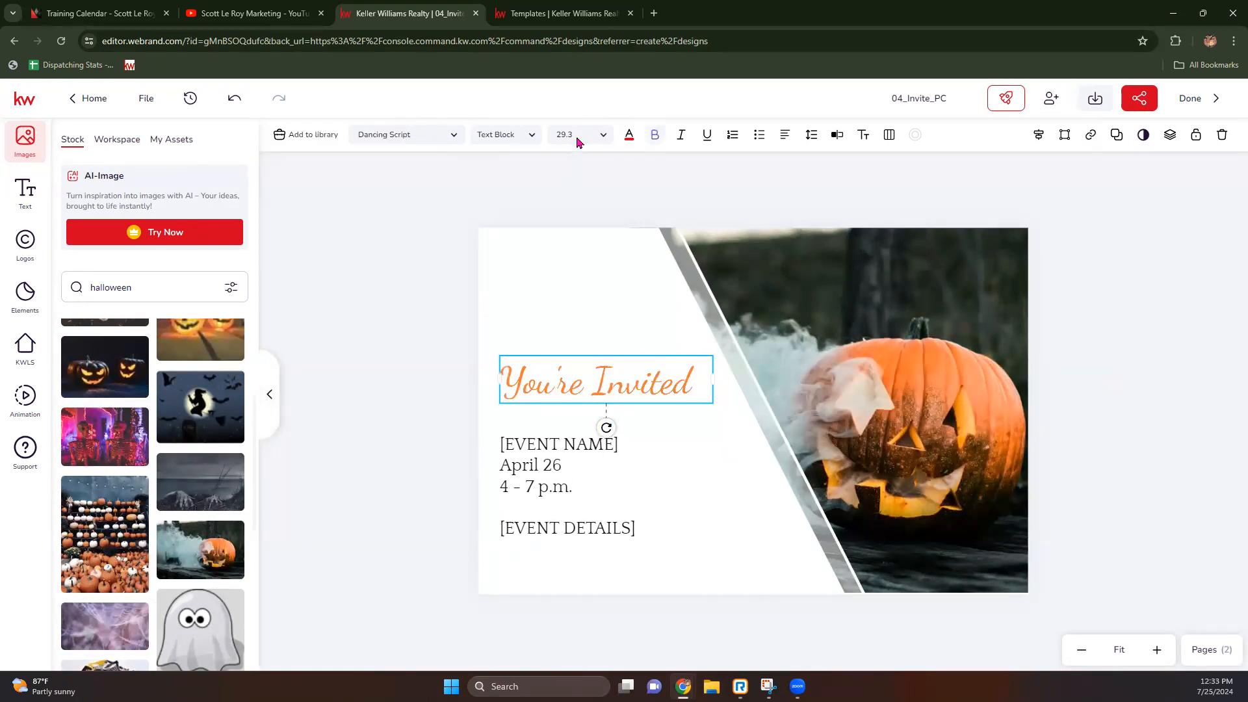
Step: Size the heading up to 48 pt, widen it onto one line, reposition it, then settle on 38 pt
click(603, 138)
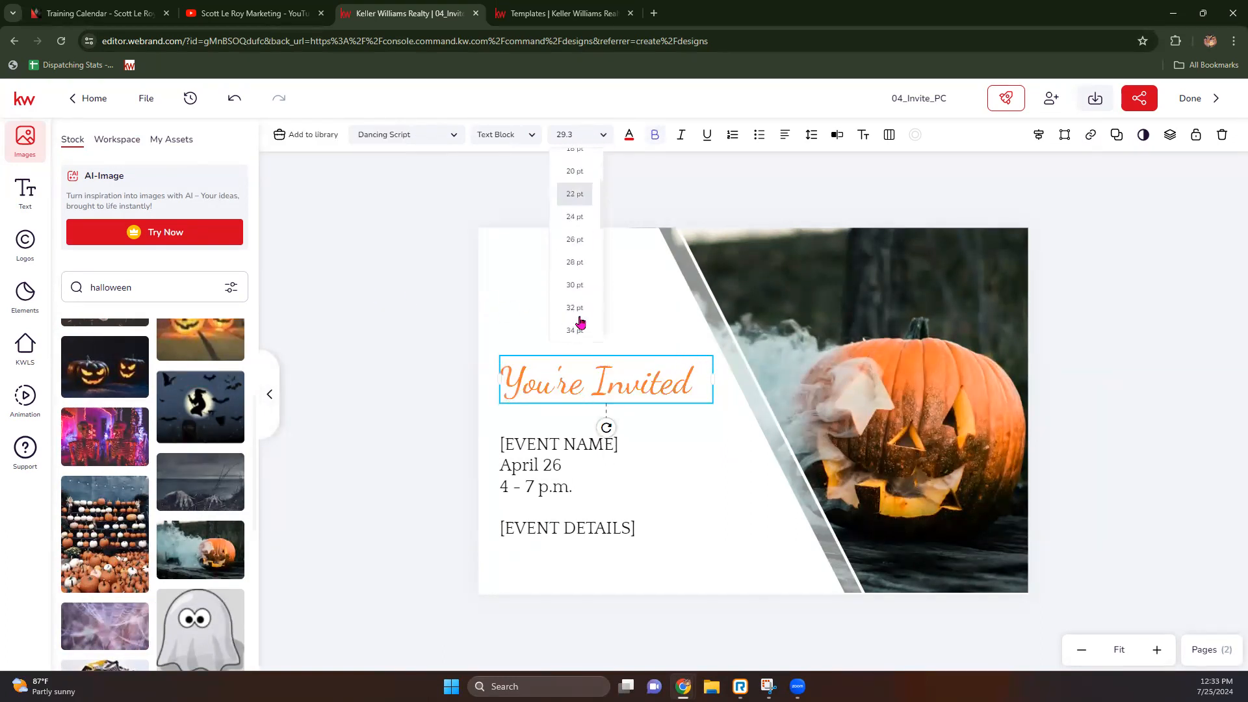
click(576, 308)
click(604, 135)
scroll(573, 307, down, 2)
click(572, 306)
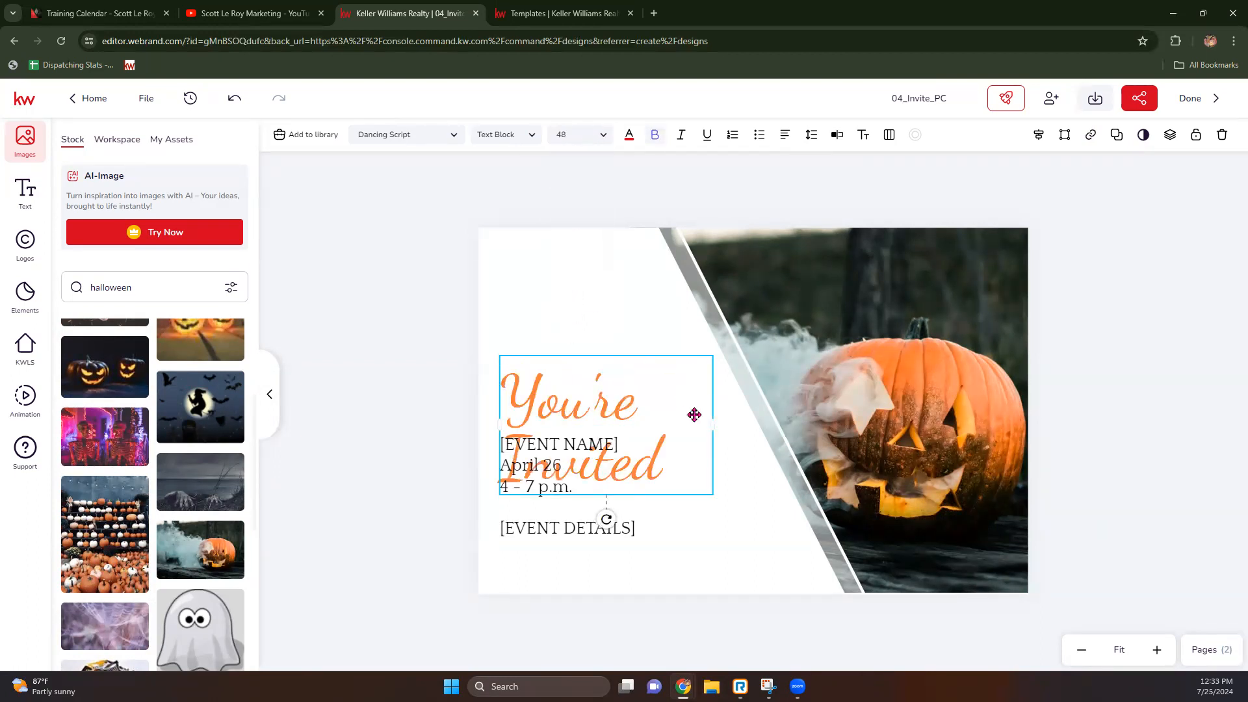
mouse_move(717, 432)
mouse_down()
mouse_move(786, 415)
mouse_move(864, 426)
mouse_up()
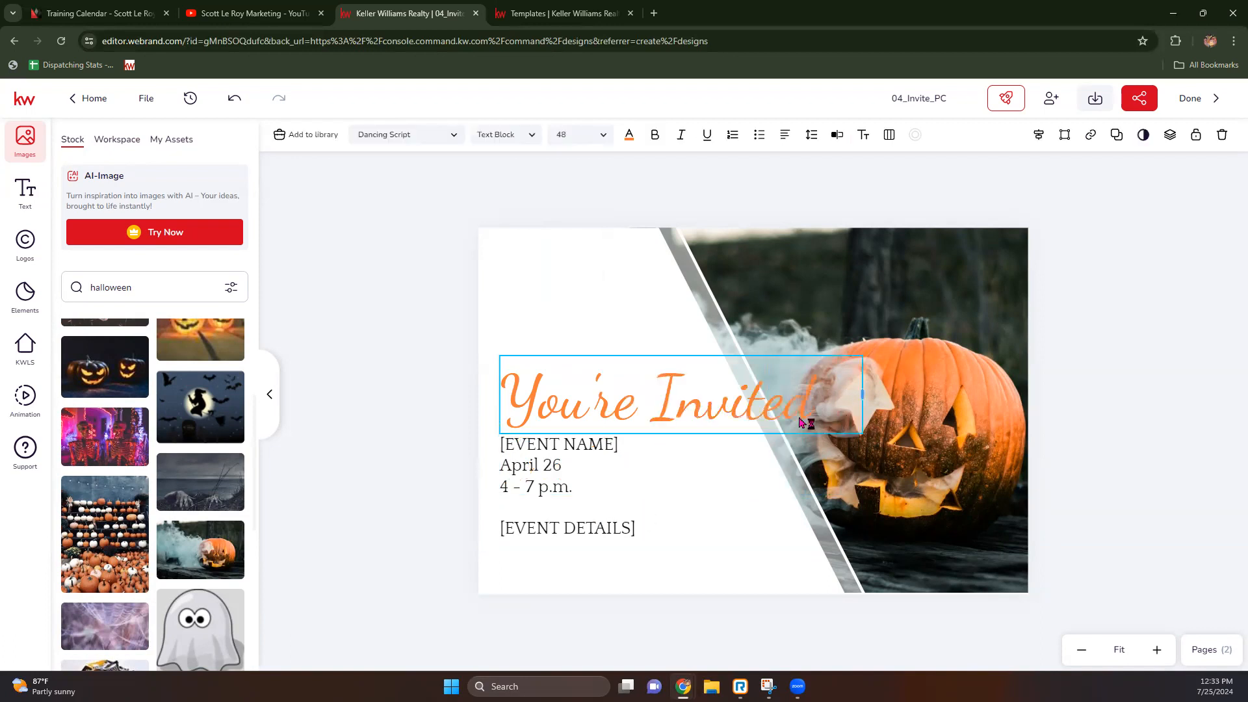
drag(721, 377, 712, 368)
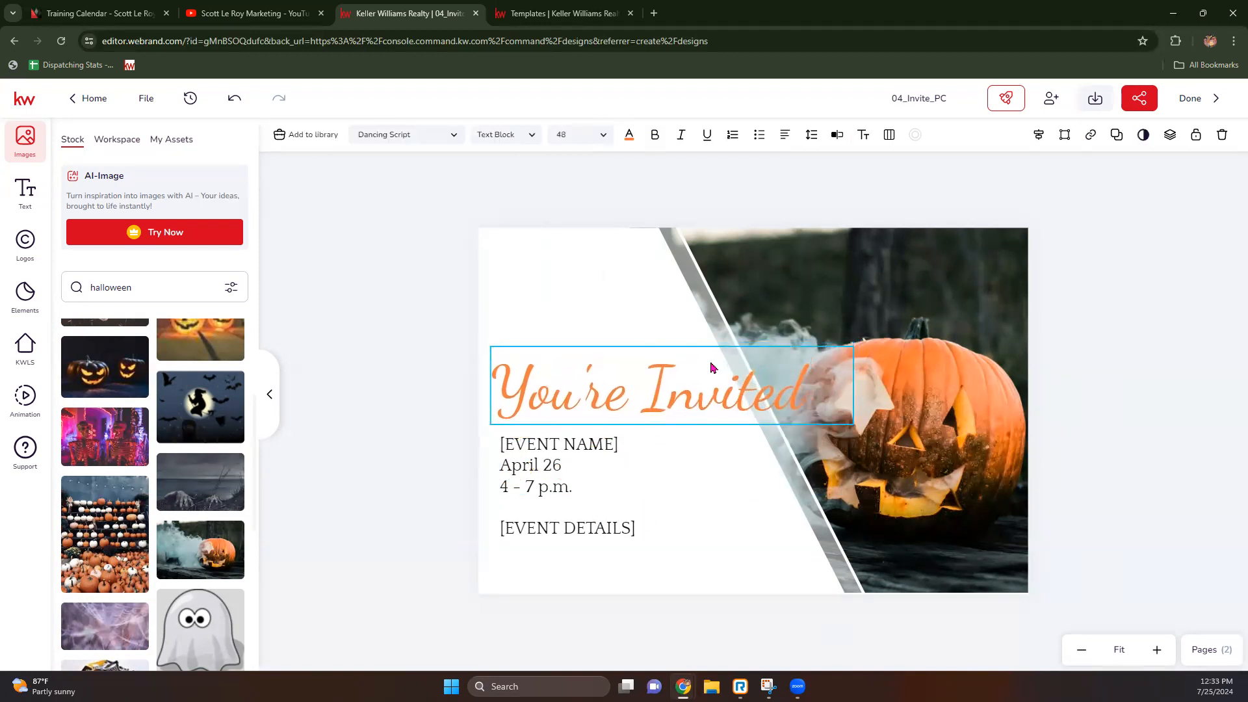
click(602, 136)
scroll(563, 290, down, 5)
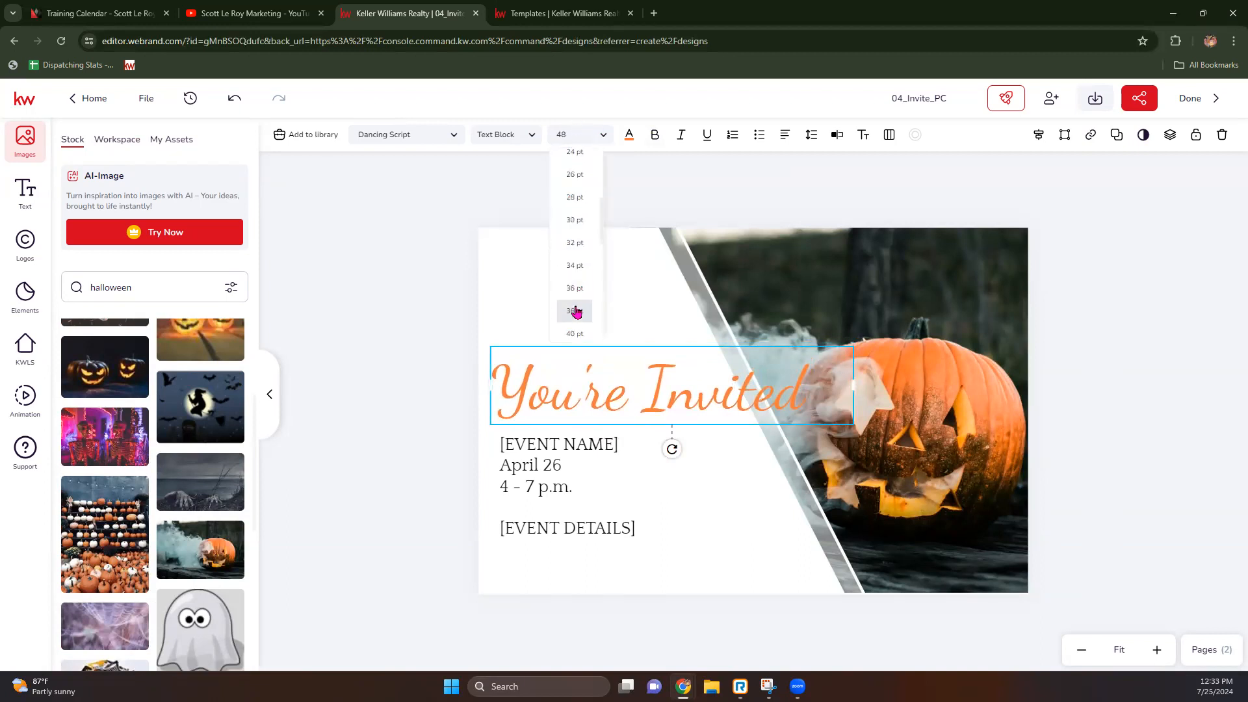
click(576, 307)
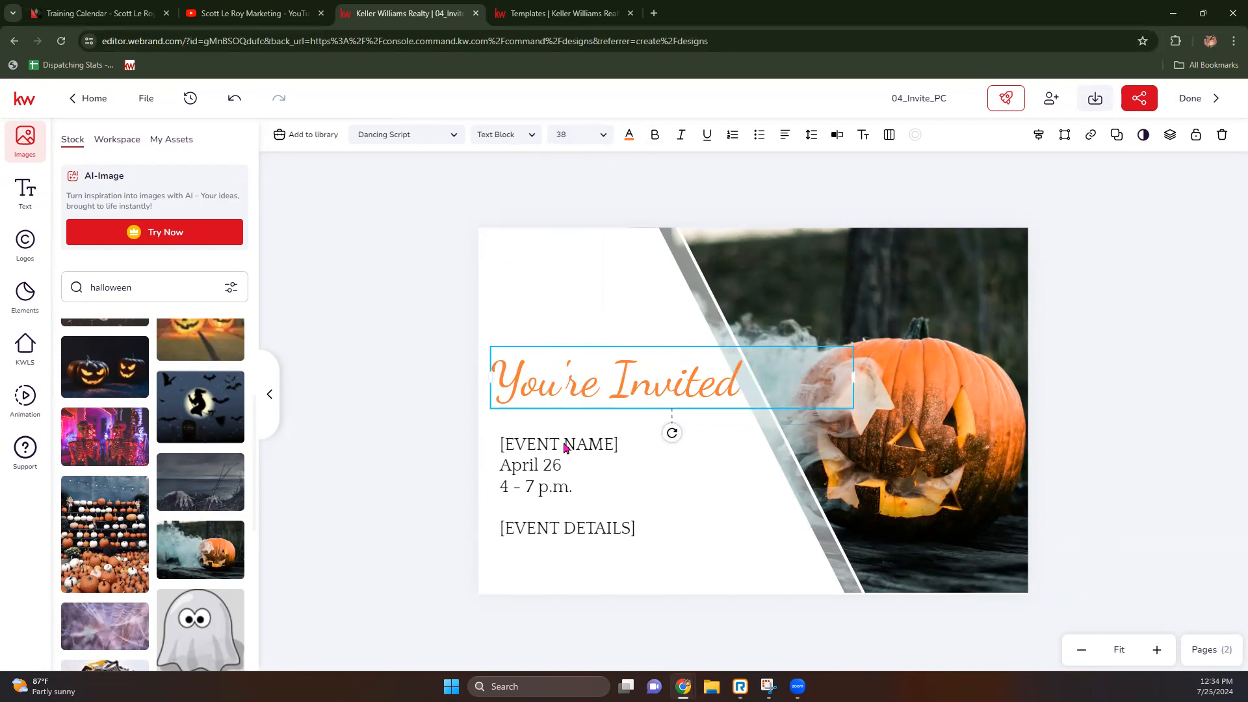
Step: Replace the [EVENT NAME] placeholder with 'Trunk or Treat'
double_click(588, 443)
drag(619, 444, 505, 444)
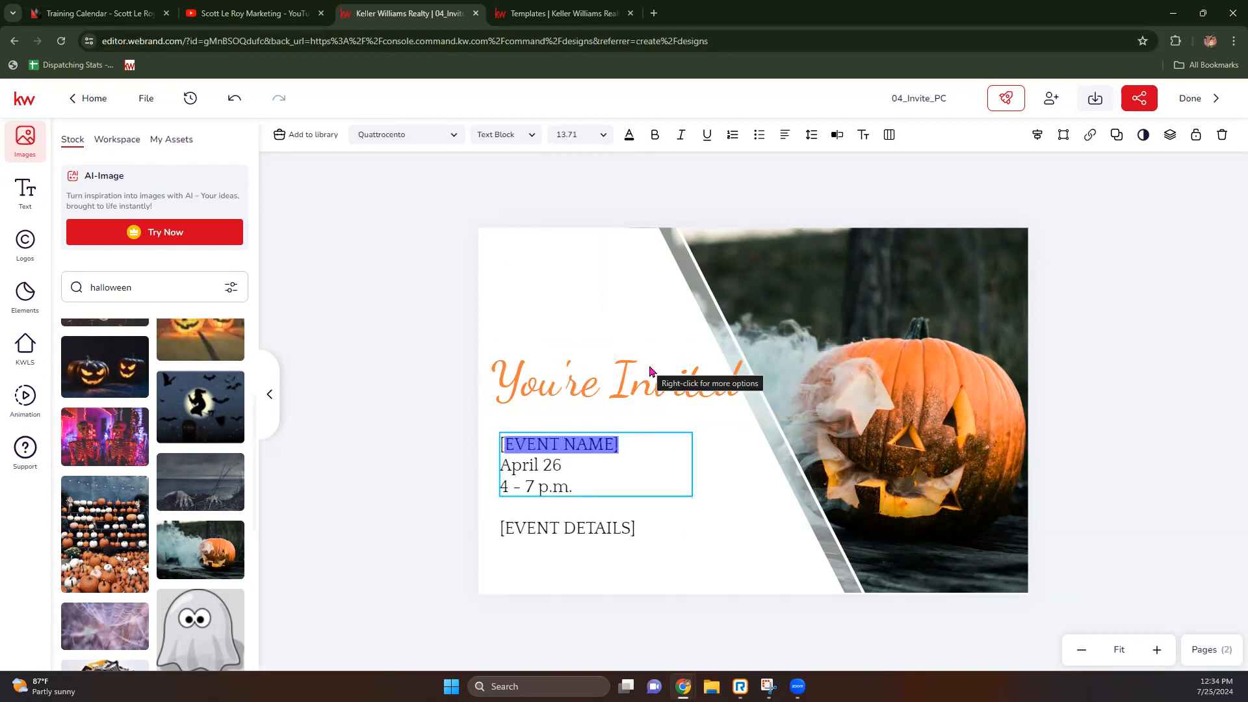
text(Tru)
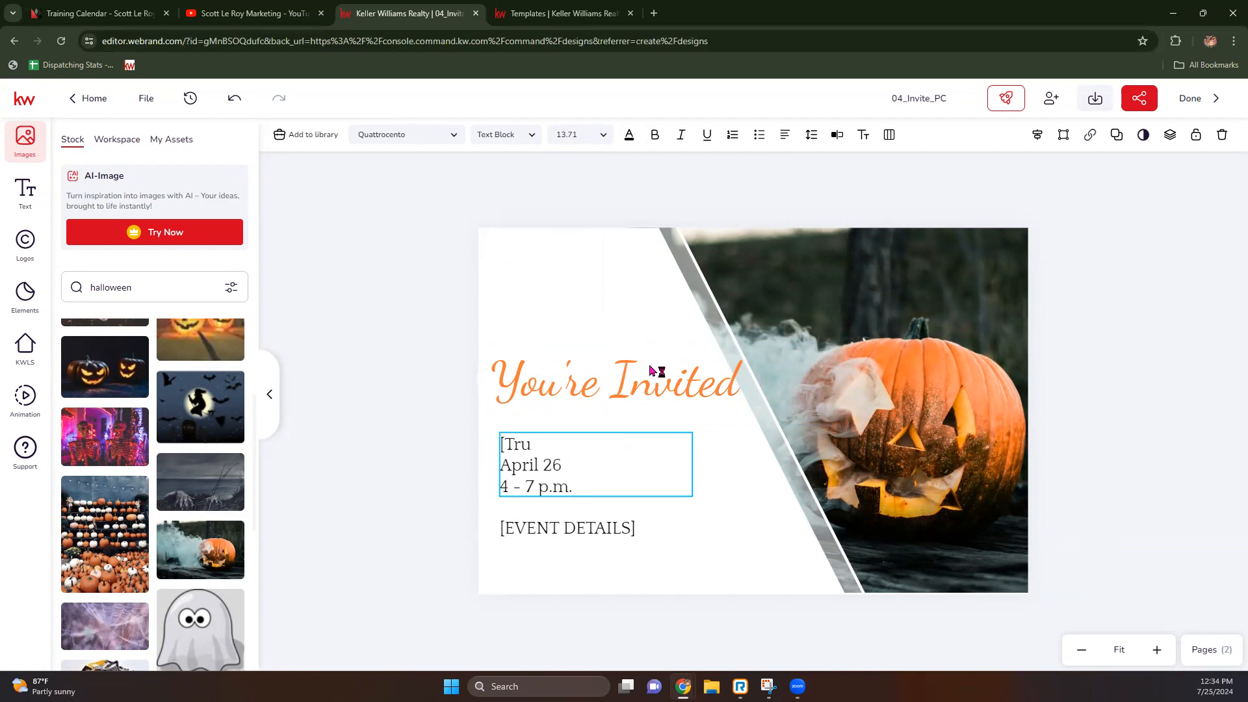
key(BackSpace)
text(Trunk or Tra)
key(BackSpace)
text(eat)
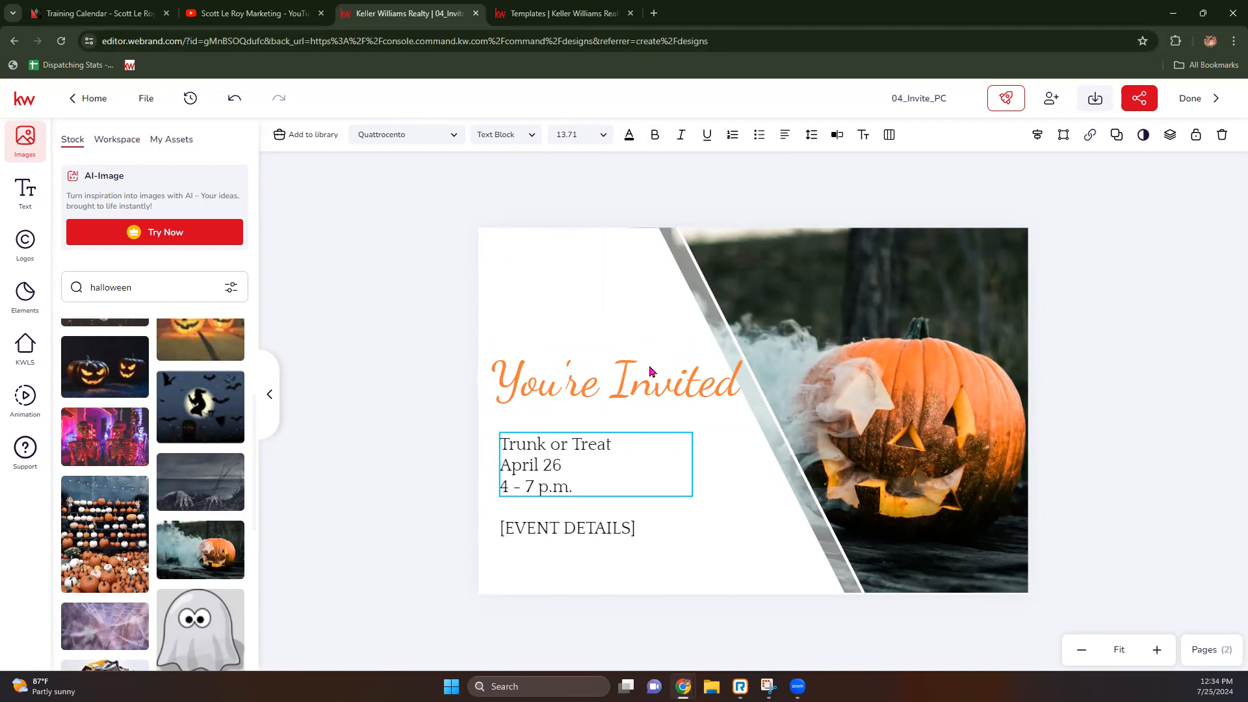
Step: Change the date from April 26 to October 5th and delete the [EVENT DETAILS] placeholder
key(BackSpace)
key(BackSpace)
key(BackSpace)
text(October)
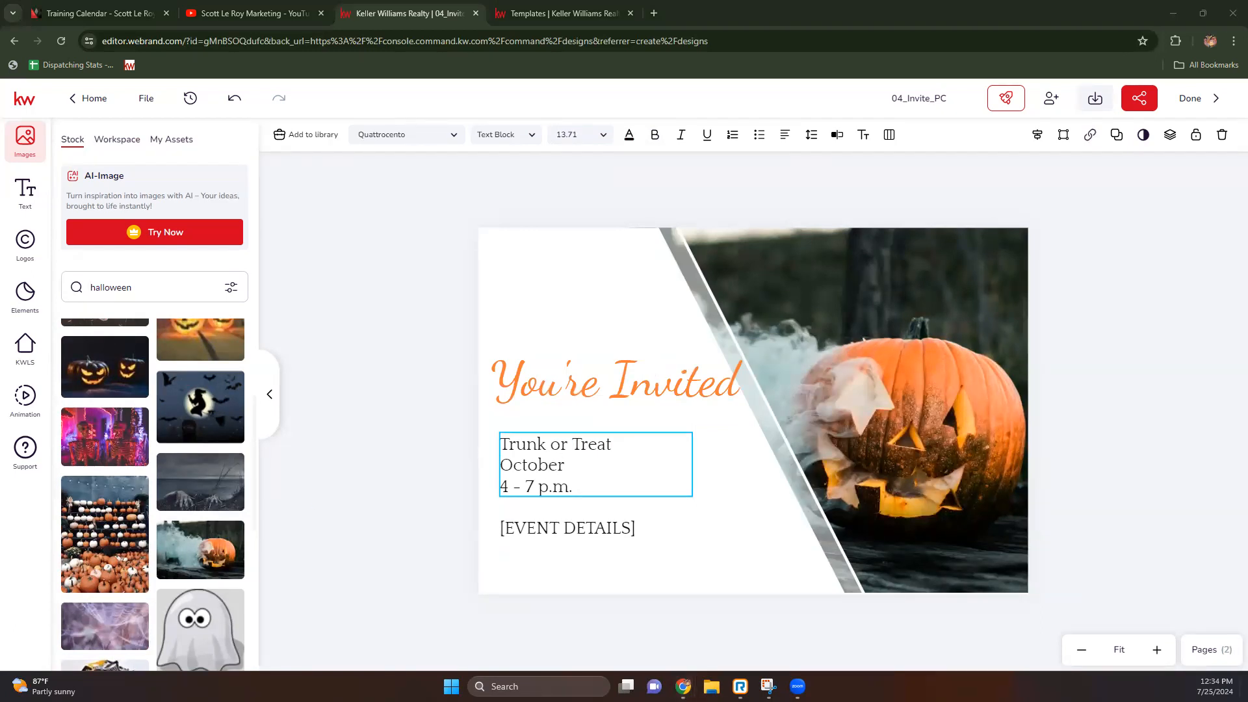
click(587, 464)
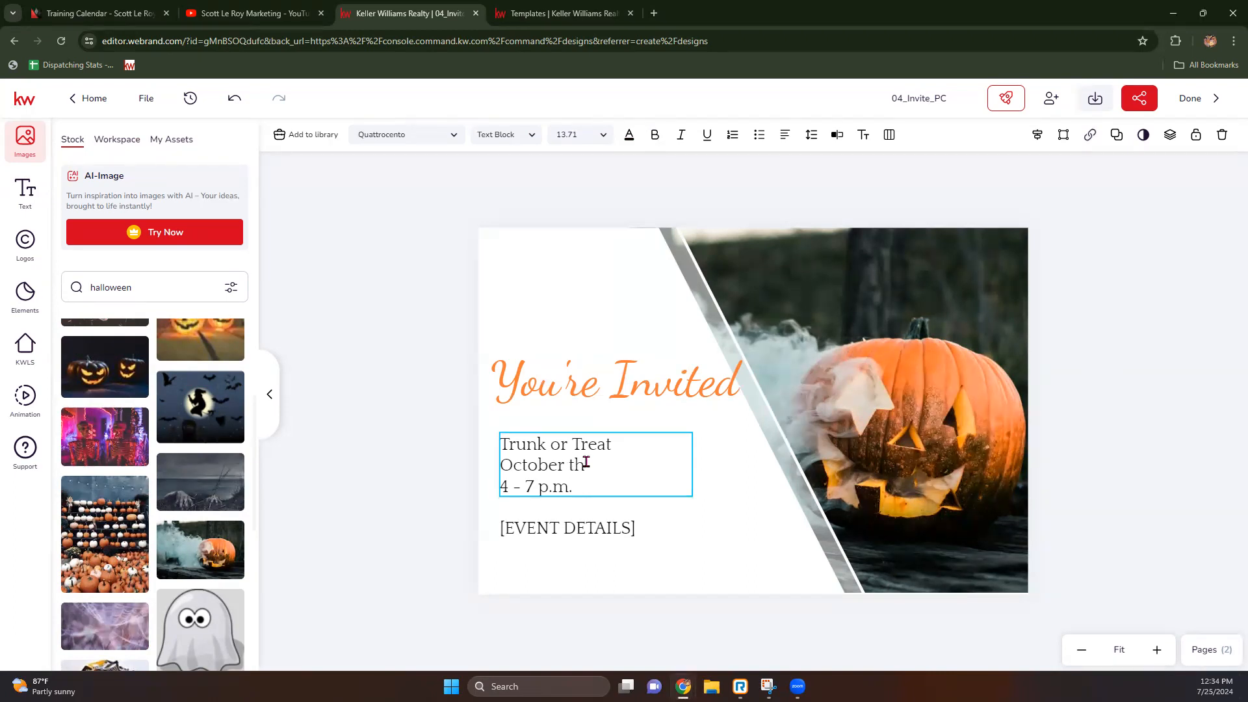
text(5)
click(629, 532)
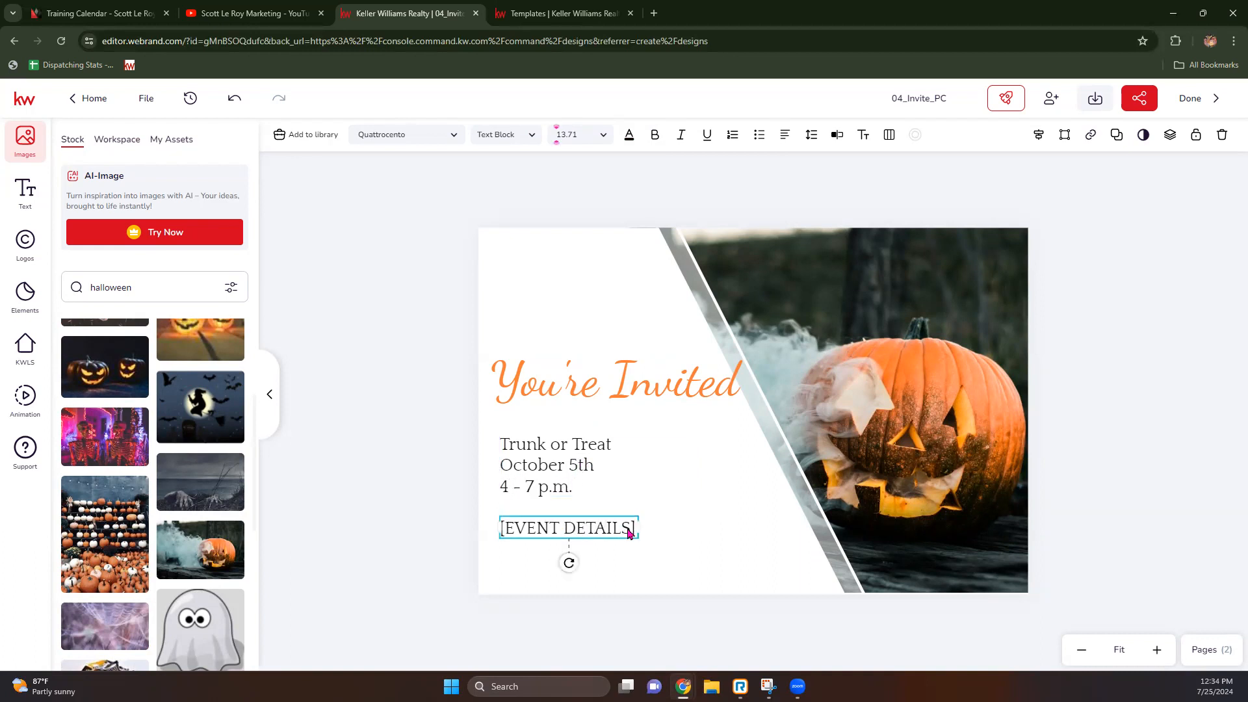
key(Delete)
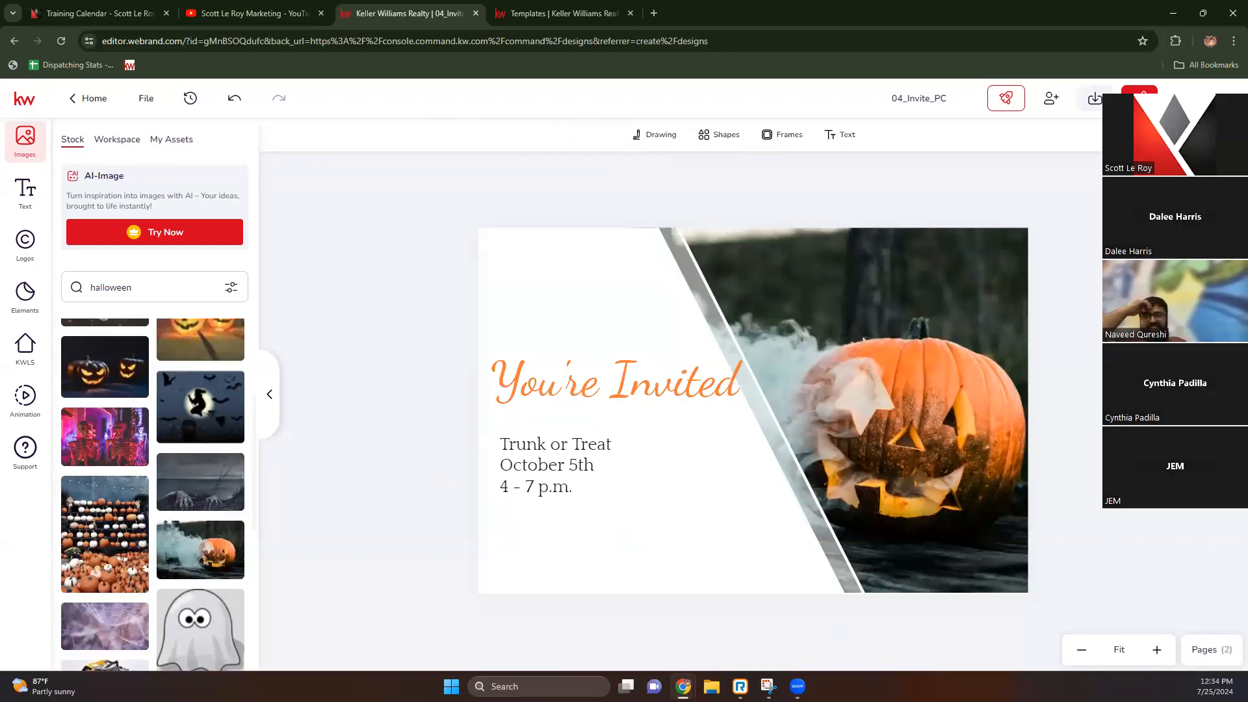
Step: Switch the postcard editor to page 2, the back of the card
click(1210, 650)
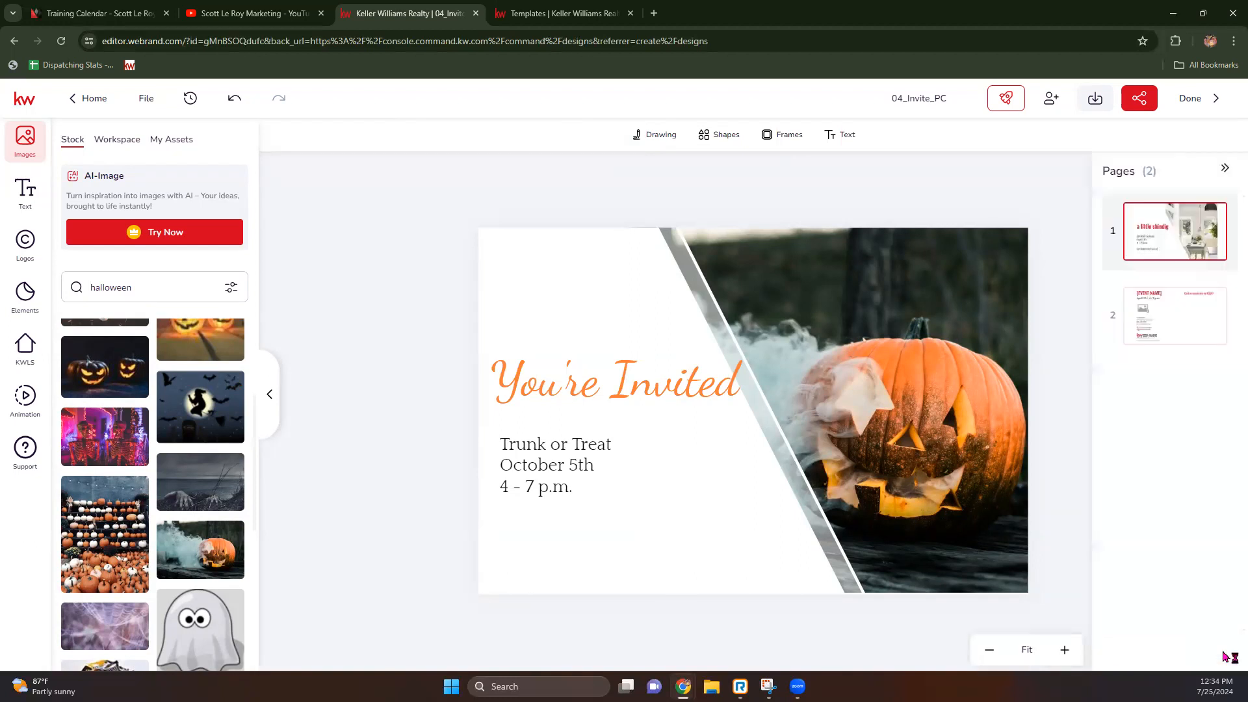
click(1173, 317)
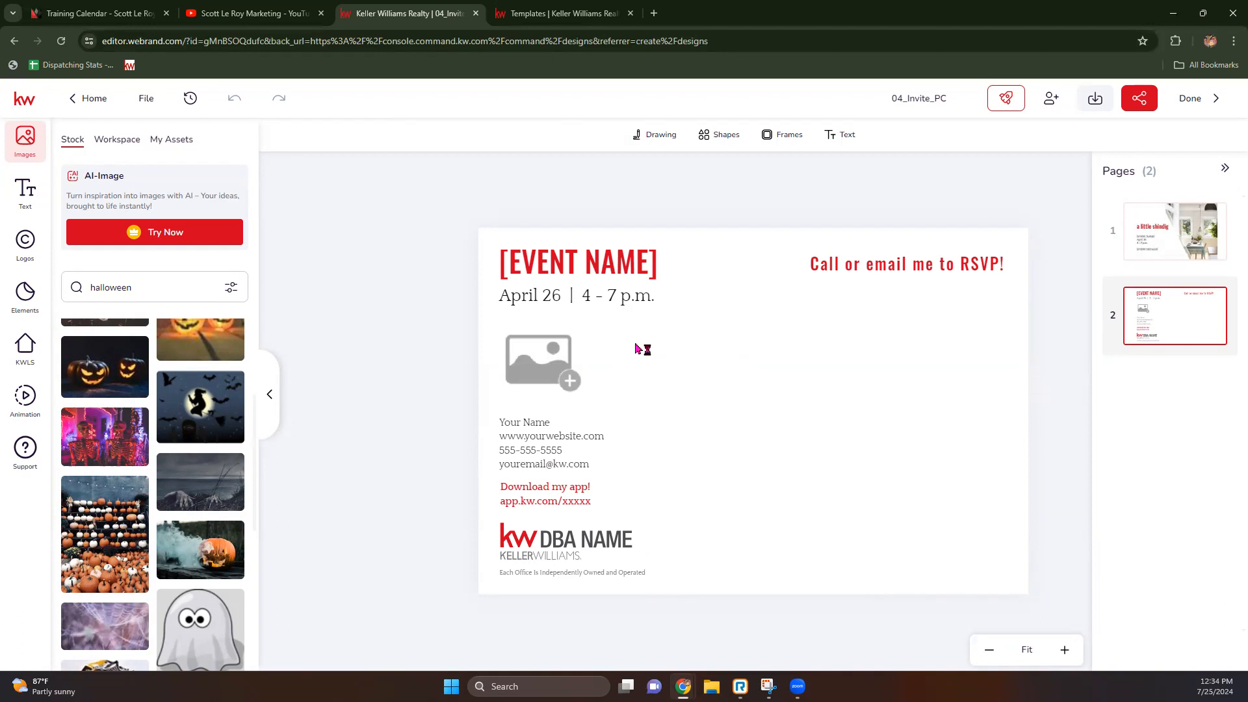
click(583, 7)
click(441, 15)
Step: Replace the [EVENT NAME] title on the back with 'Trunk or Treat'
click(586, 266)
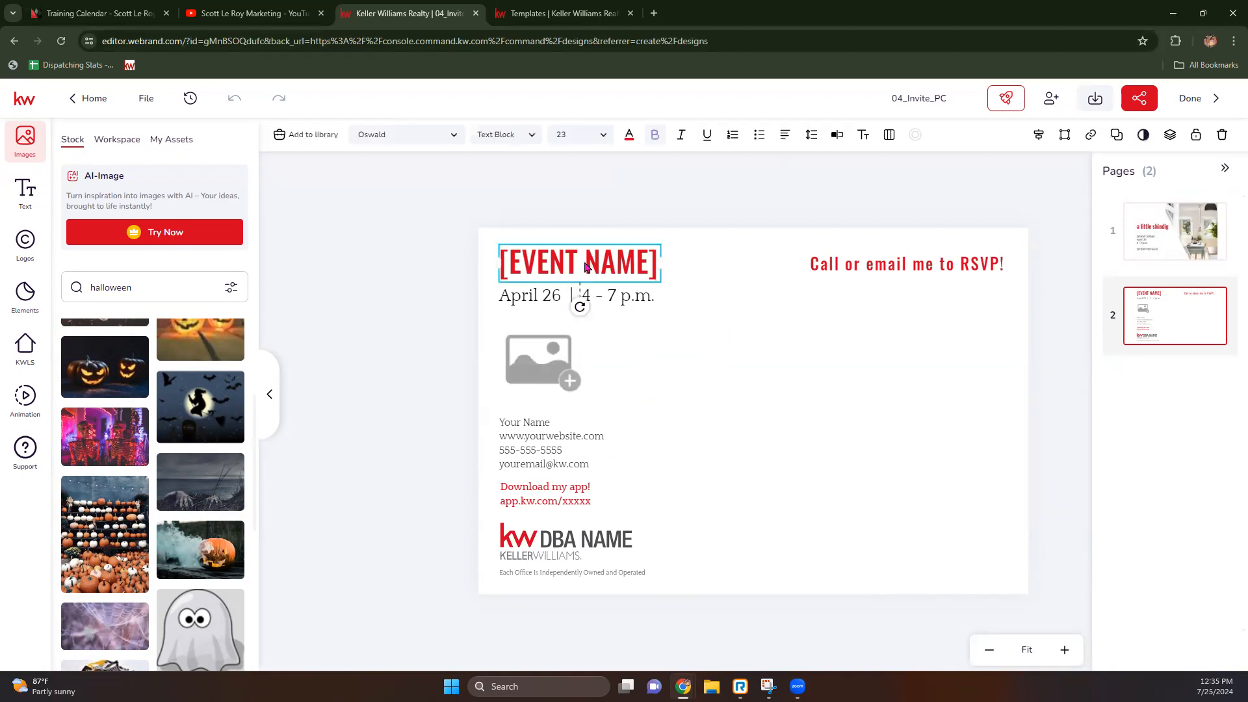
double_click(636, 266)
drag(658, 261, 499, 260)
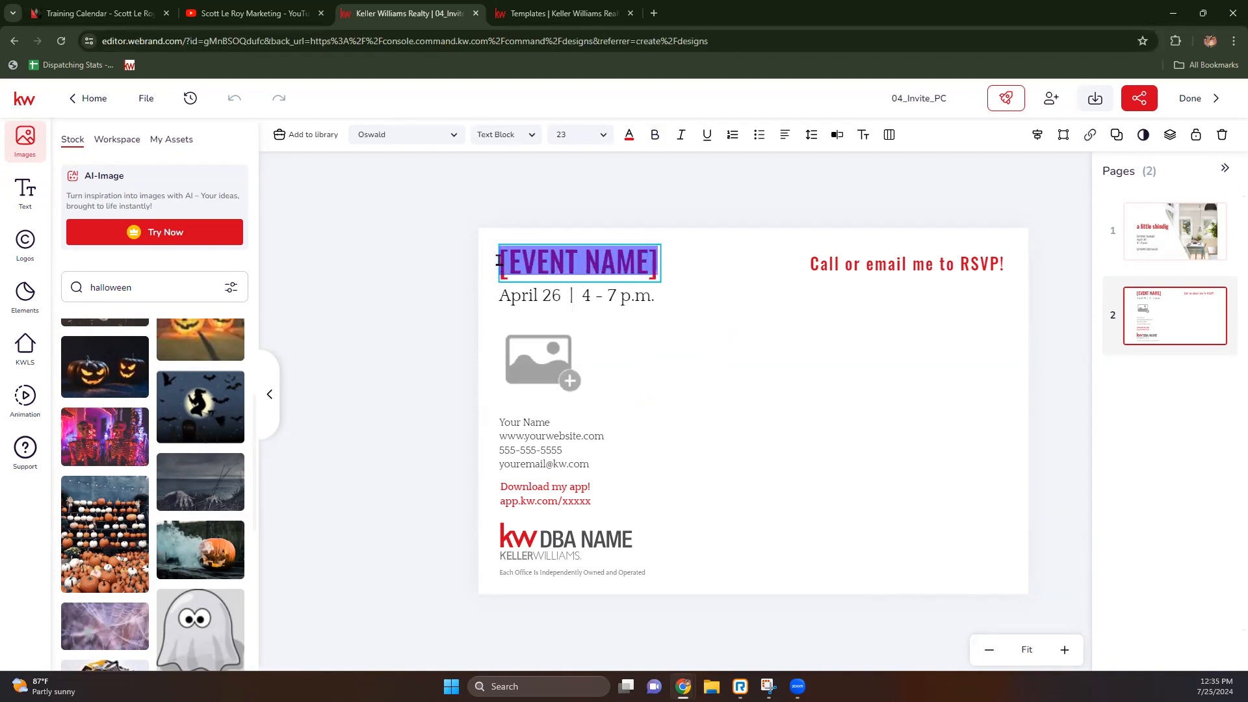
text(Trau)
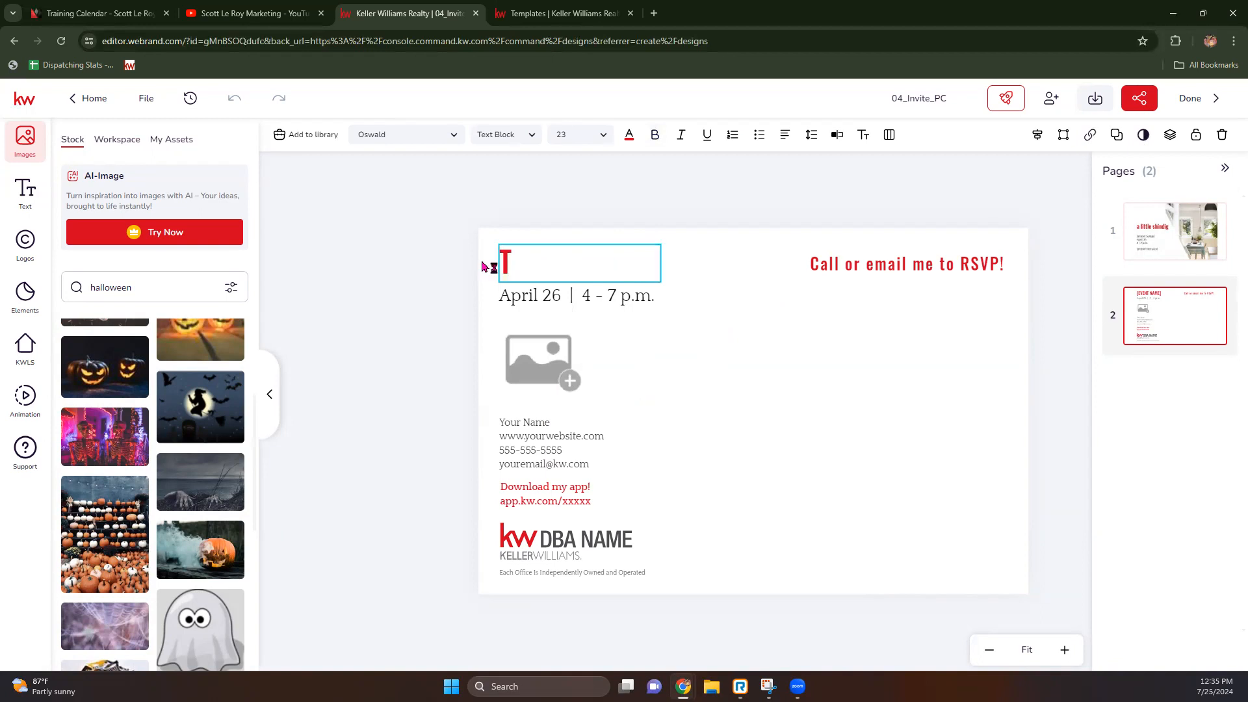
key(BackSpace)
key(BackSpace)
text(unk)
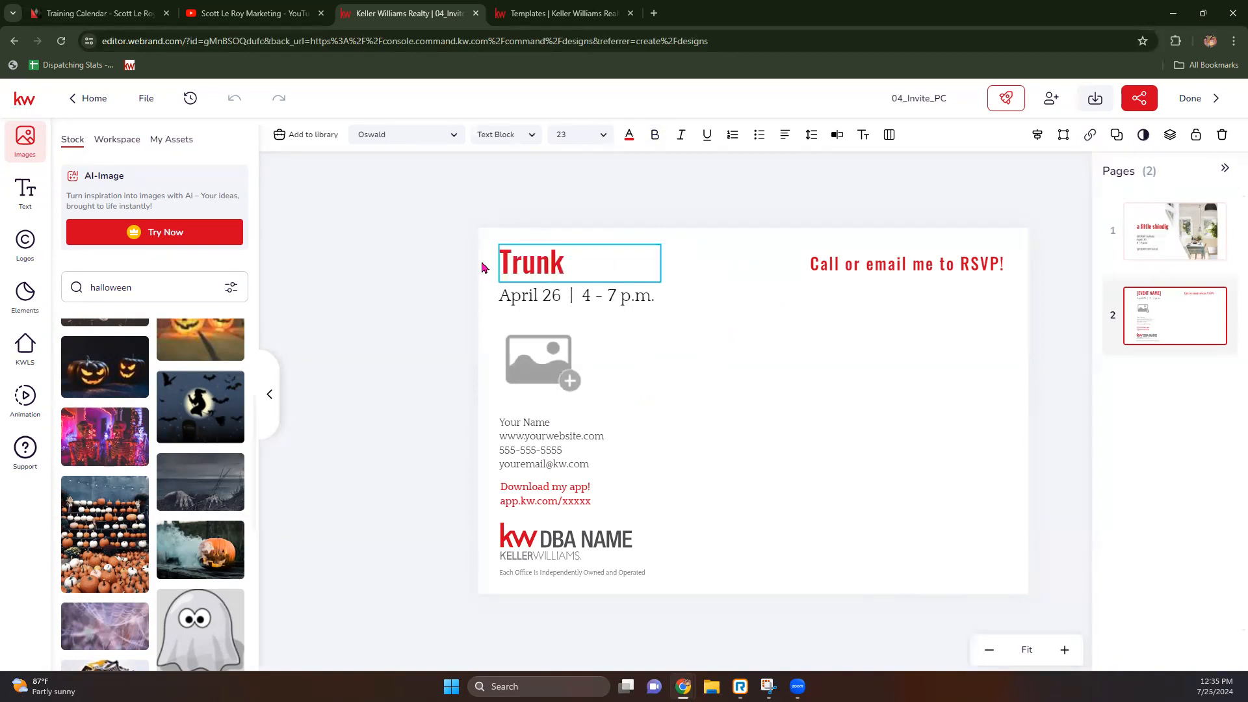
text( or Treat)
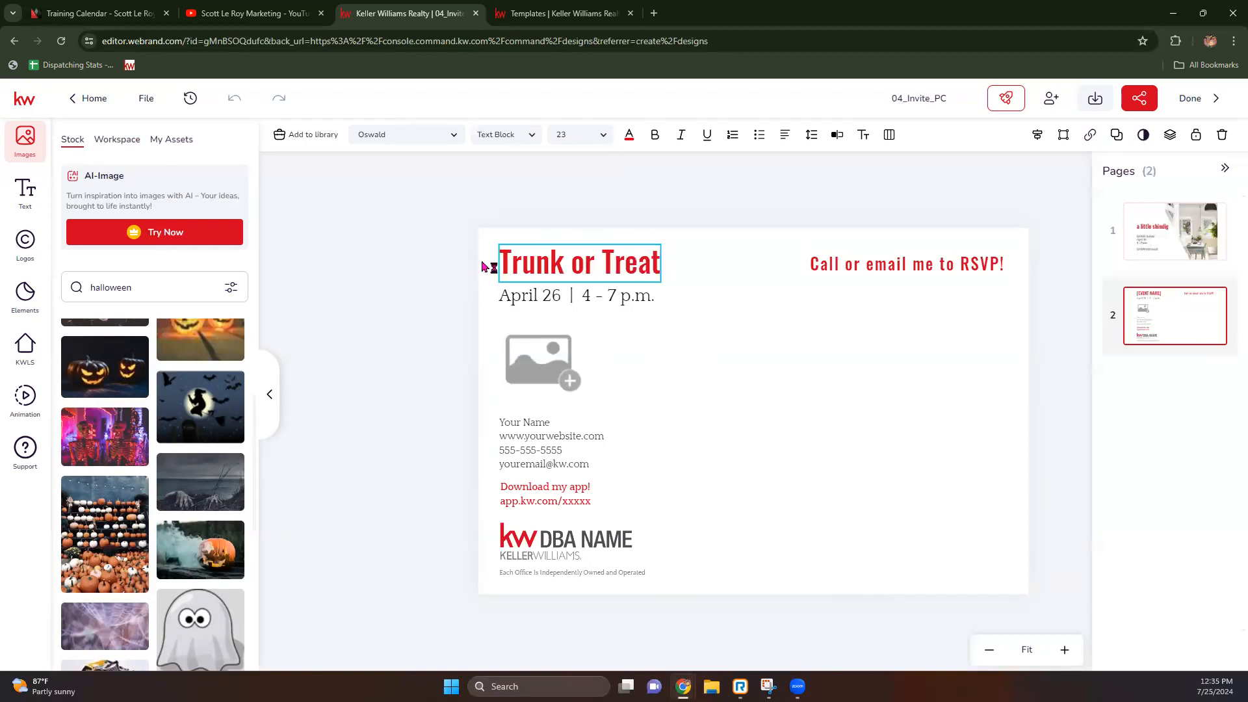
Step: Change April 26 to 'October 5th', then select the image placeholder and show My Assets
click(547, 294)
drag(563, 294, 499, 296)
text(October 5th)
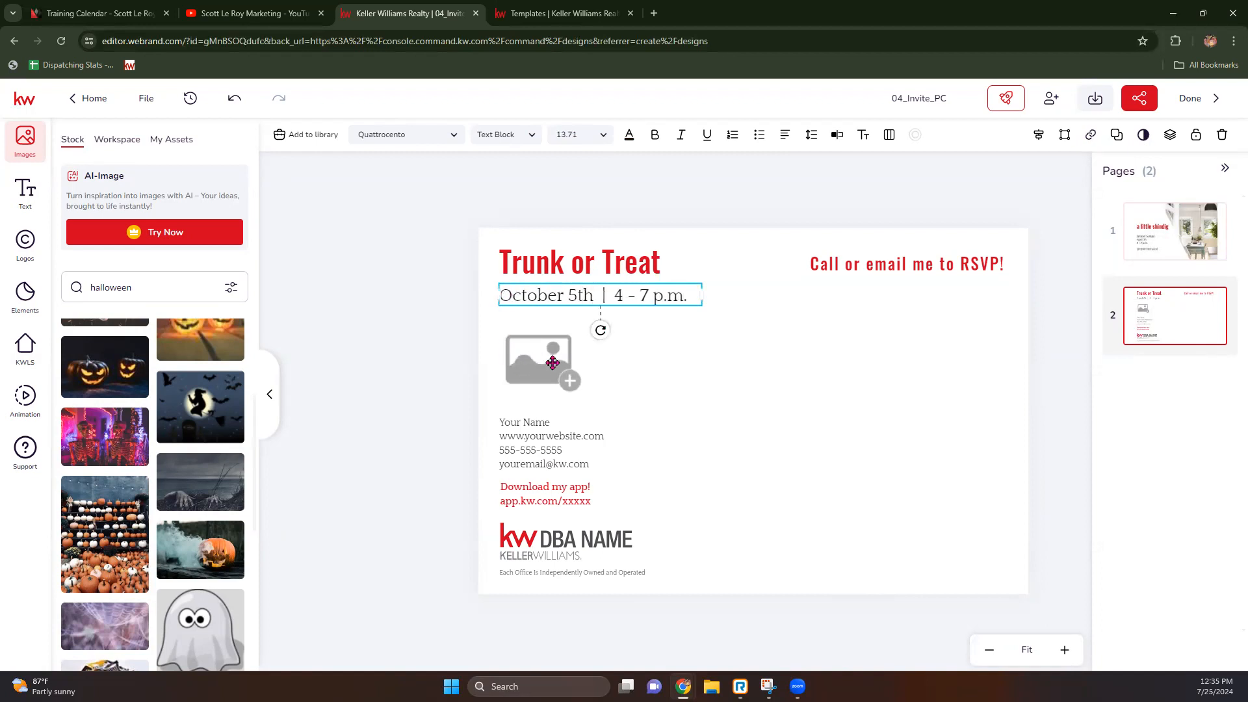
click(553, 363)
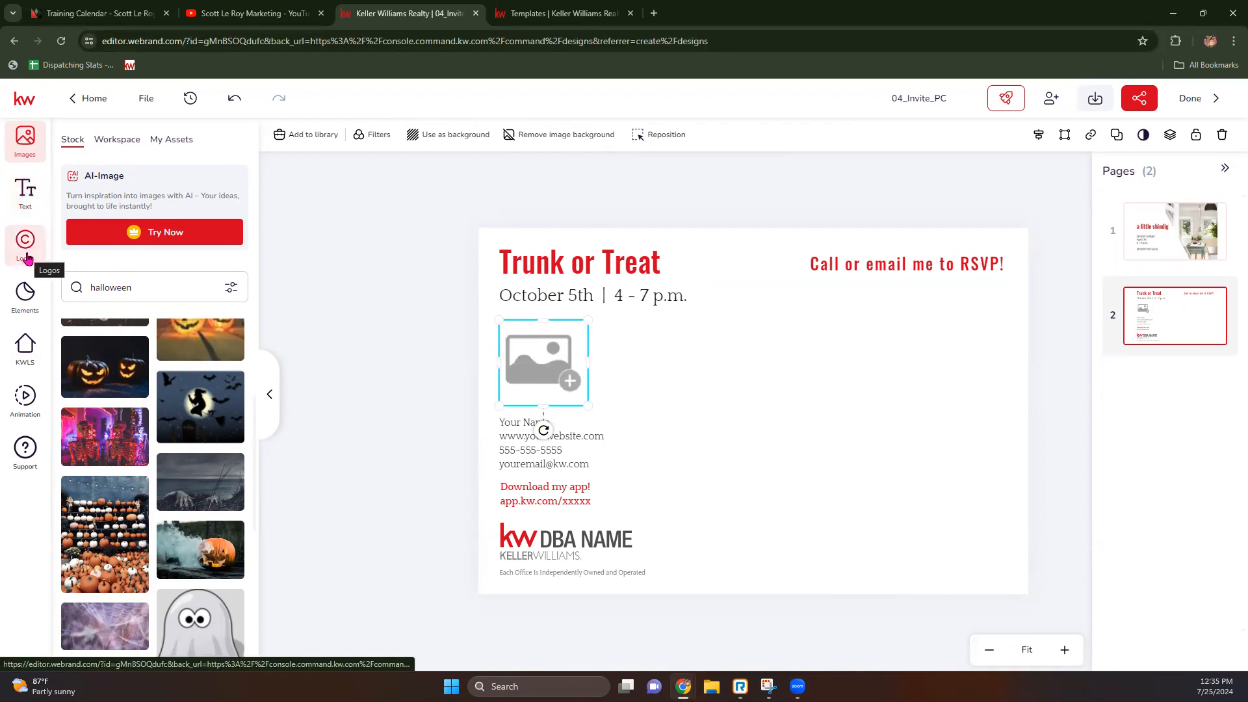
click(170, 141)
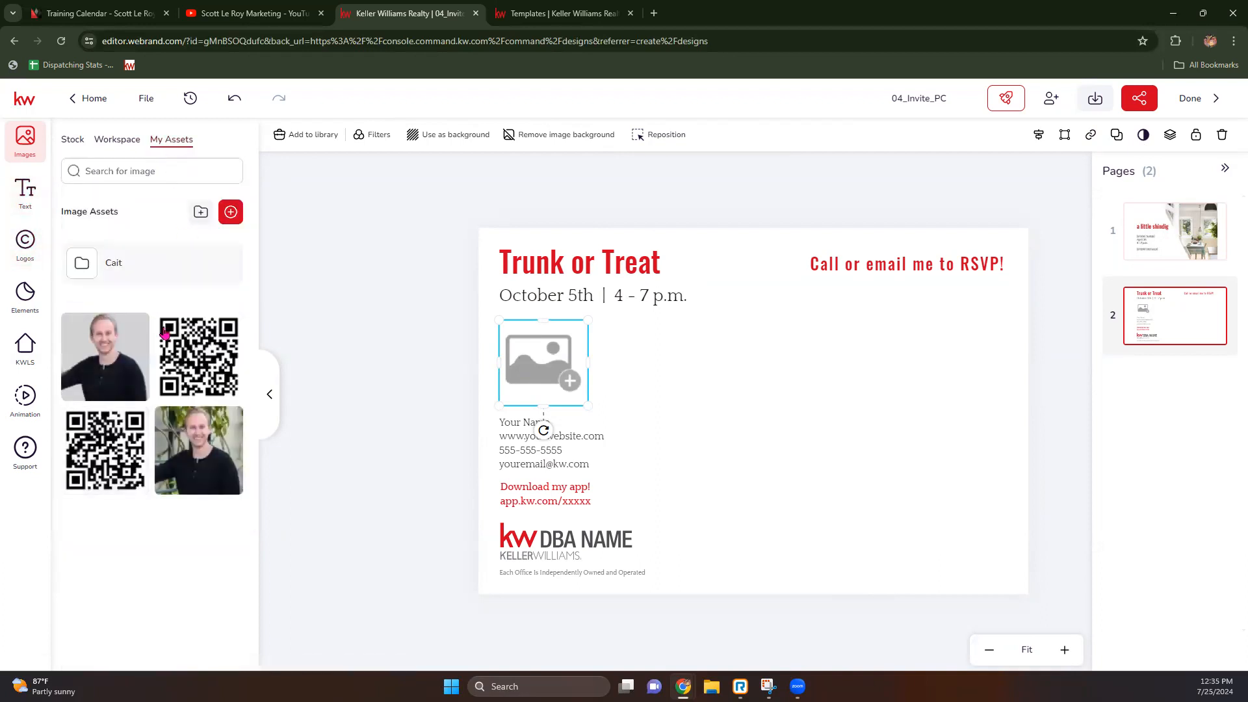
Step: Insert the QR code into the placeholder and fill the contact block with the agent's name, website and email
click(209, 333)
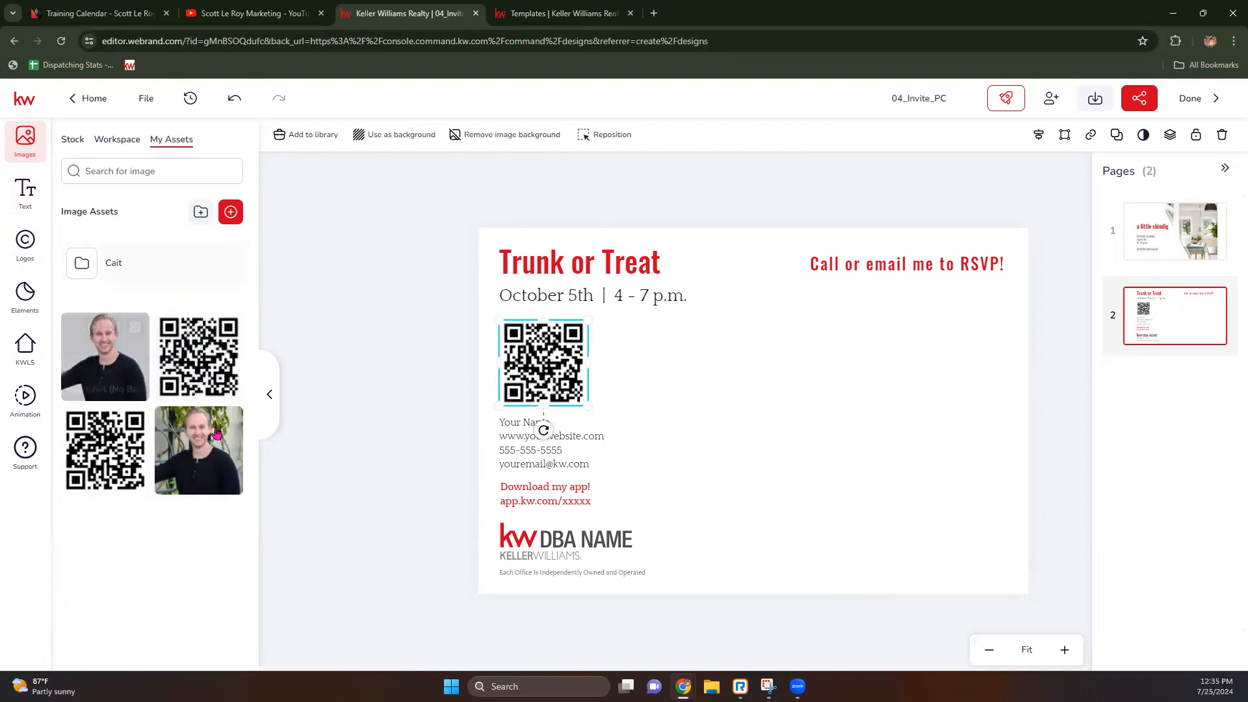
click(528, 426)
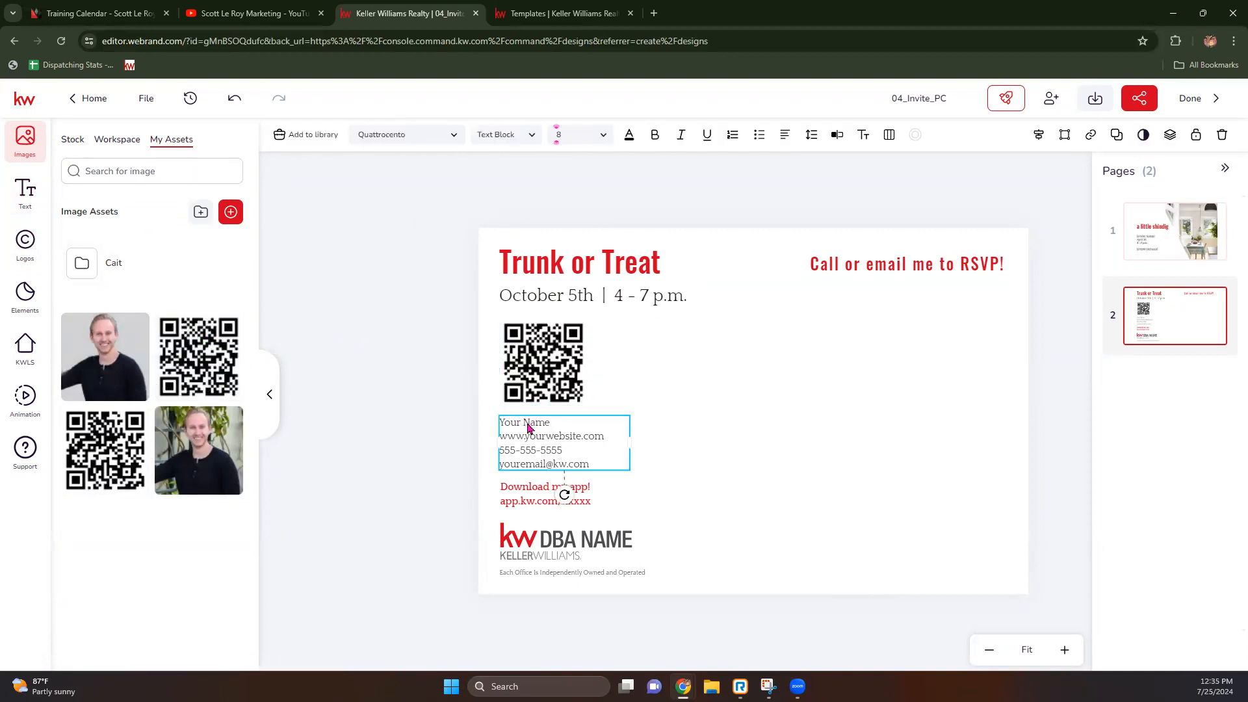
double_click(528, 426)
click(555, 424)
drag(572, 426, 475, 419)
text(So)
text(ott Ler)
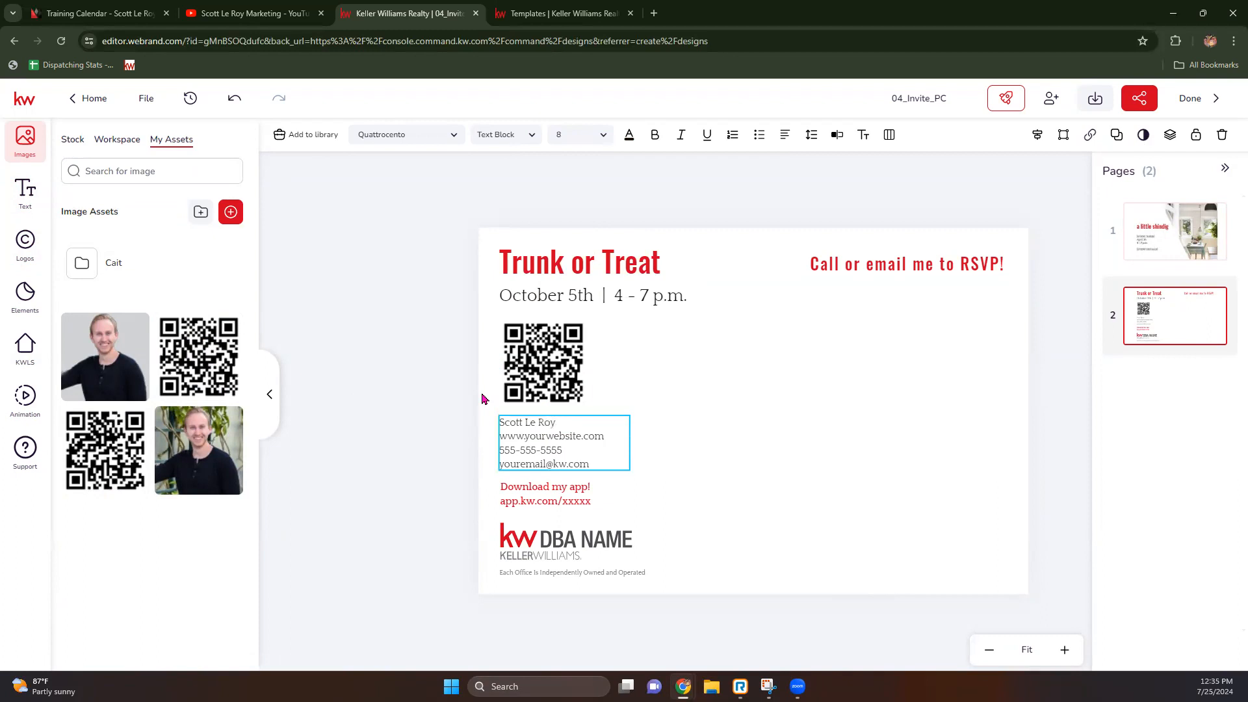
key(BackSpace)
key(BackSpace)
key(BackSpace)
key(BackSpace)
key(BackSpace)
key(BackSpace)
key(BackSpace)
key(BackSpace)
key(BackSpace)
key(BackSpace)
key(BackSpace)
key(BackSpace)
key(BackSpace)
key(BackSpace)
text(Scottleroy)
text(marketing)
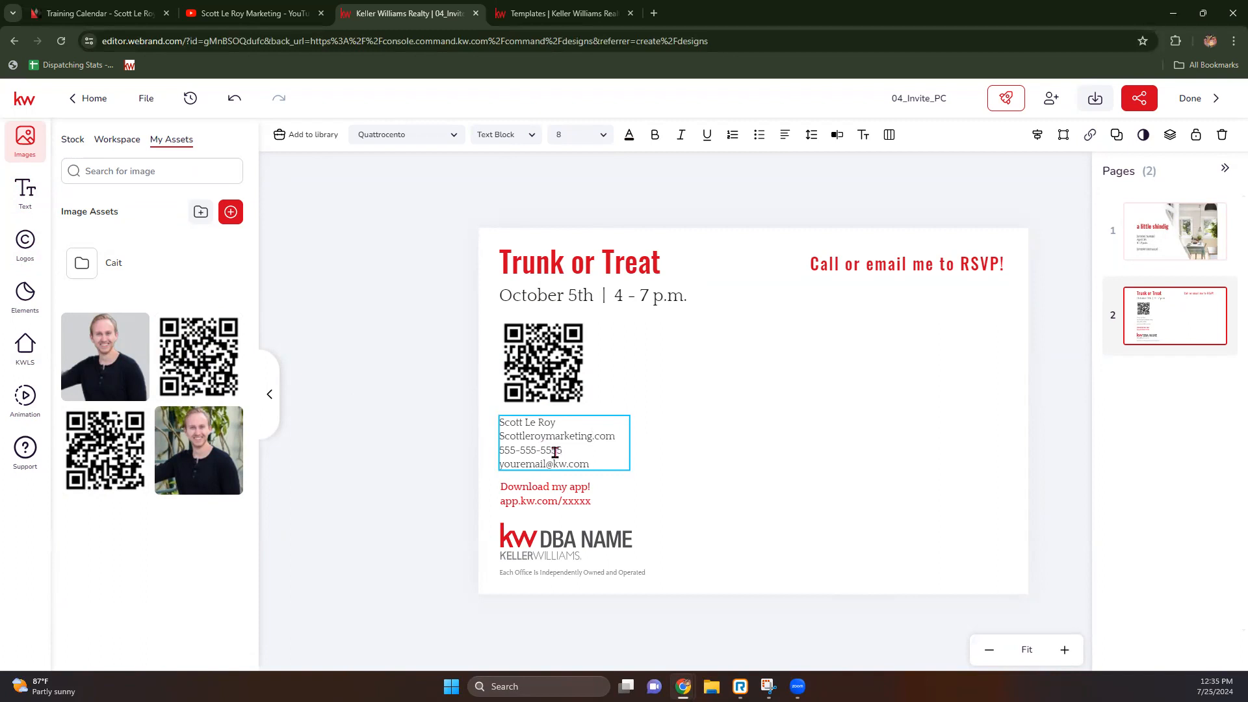
drag(567, 464, 499, 470)
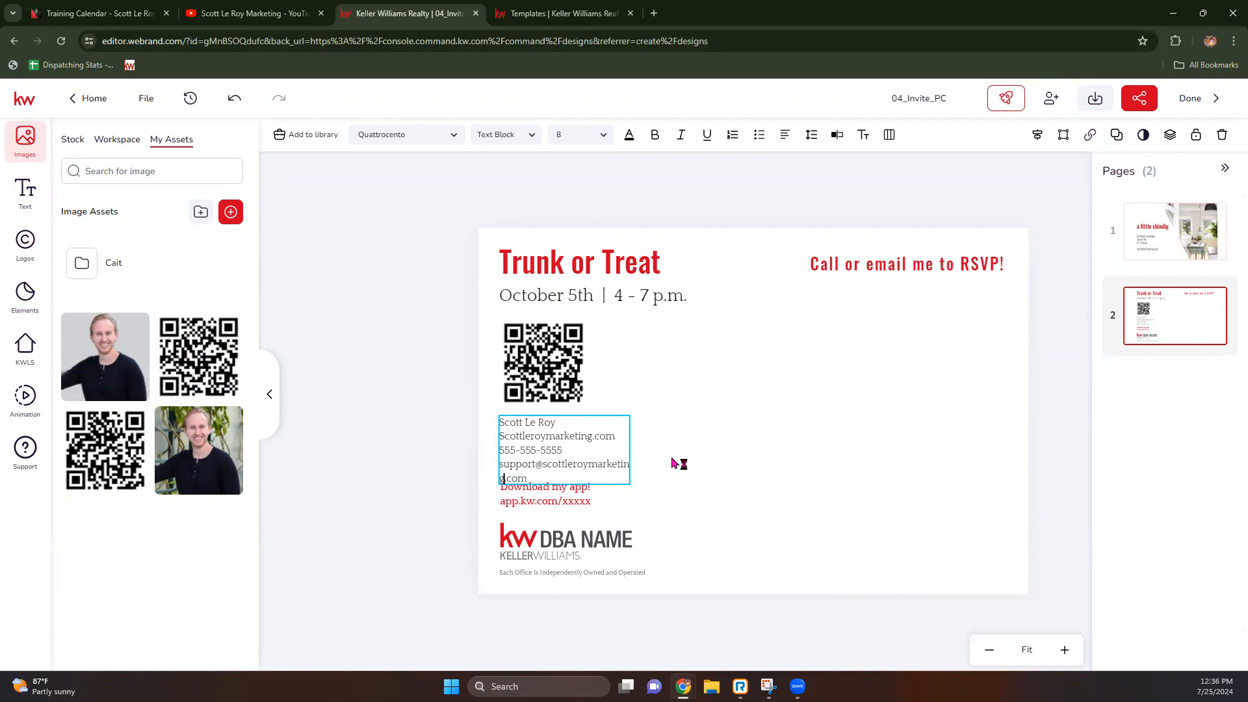
drag(629, 447, 660, 434)
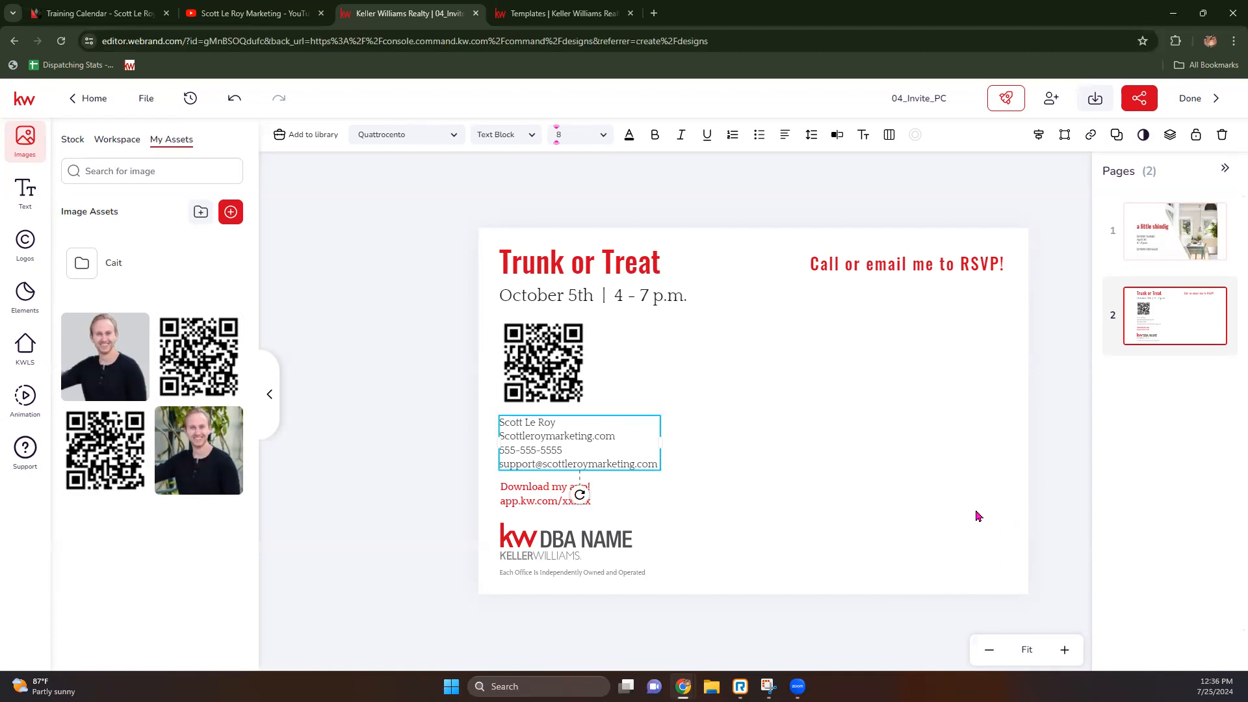
Step: Move the 'Download my app!' caption under the QR code and delete the placeholder app link
click(531, 505)
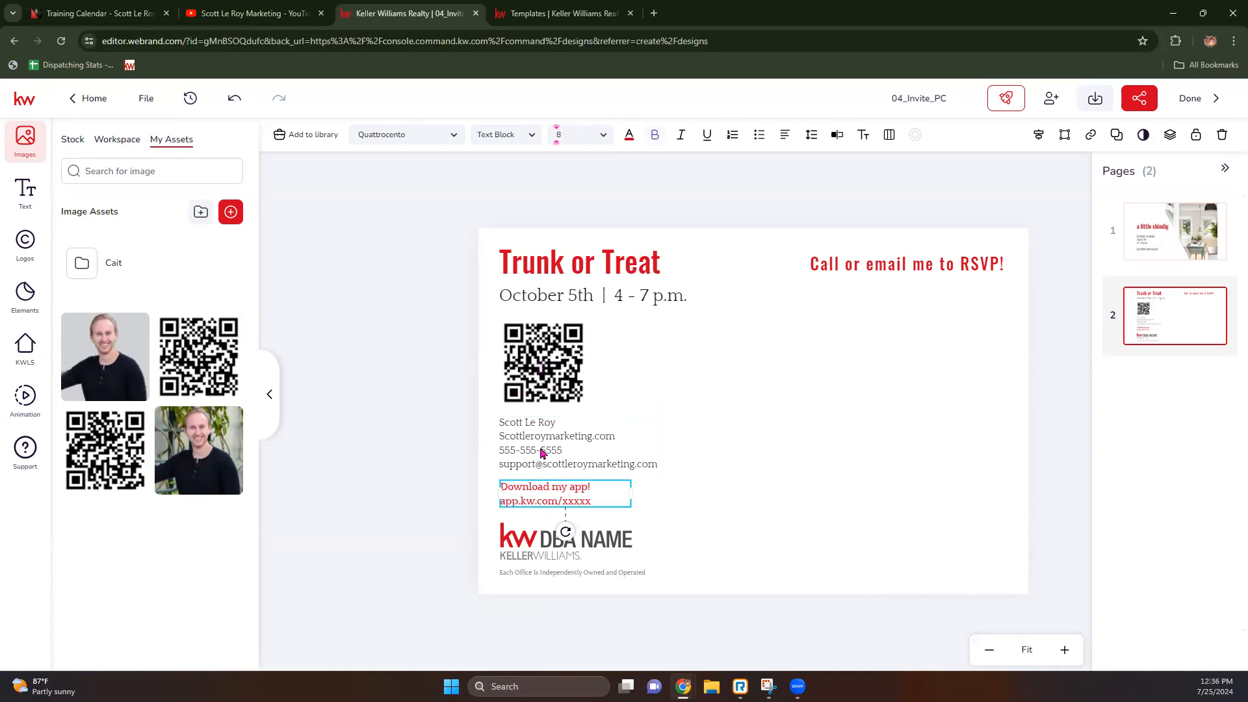
drag(542, 453, 546, 541)
click(549, 491)
drag(550, 491, 507, 432)
click(587, 427)
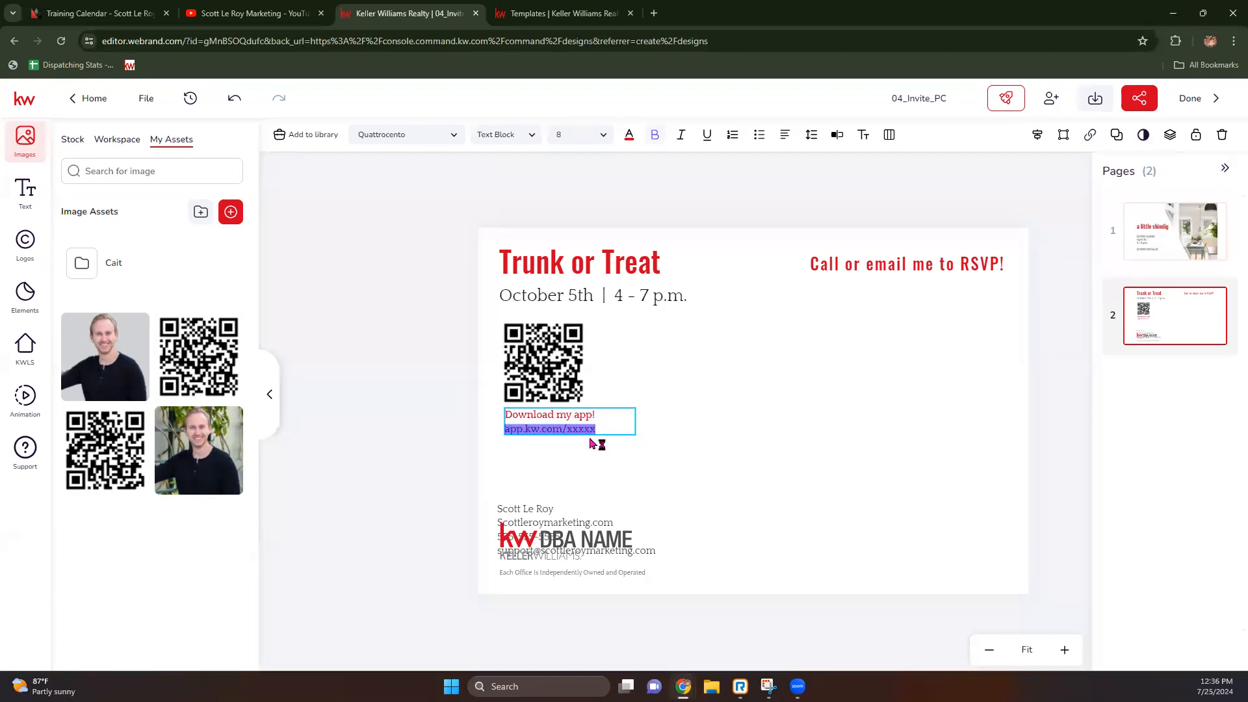
key(BackSpace)
key(BackSpace)
click(542, 465)
Step: Move the contact details block up so it clears the KW logo
click(538, 513)
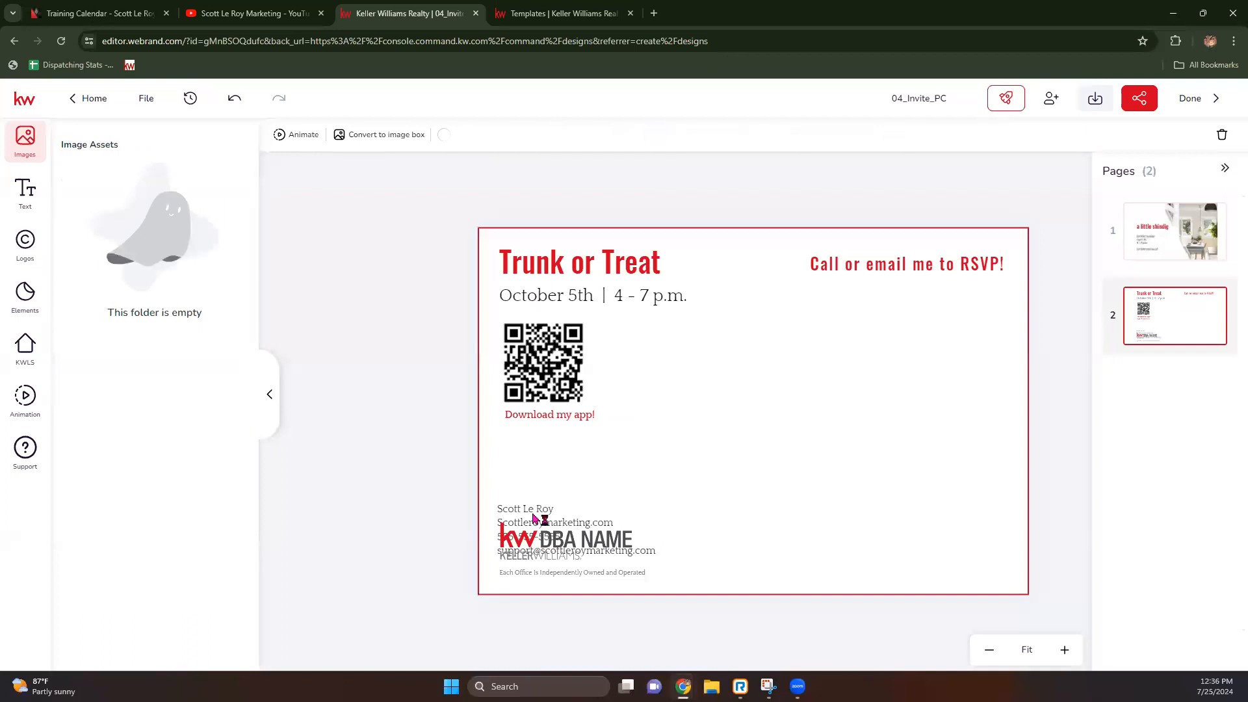
click(455, 503)
click(525, 514)
drag(525, 514, 527, 479)
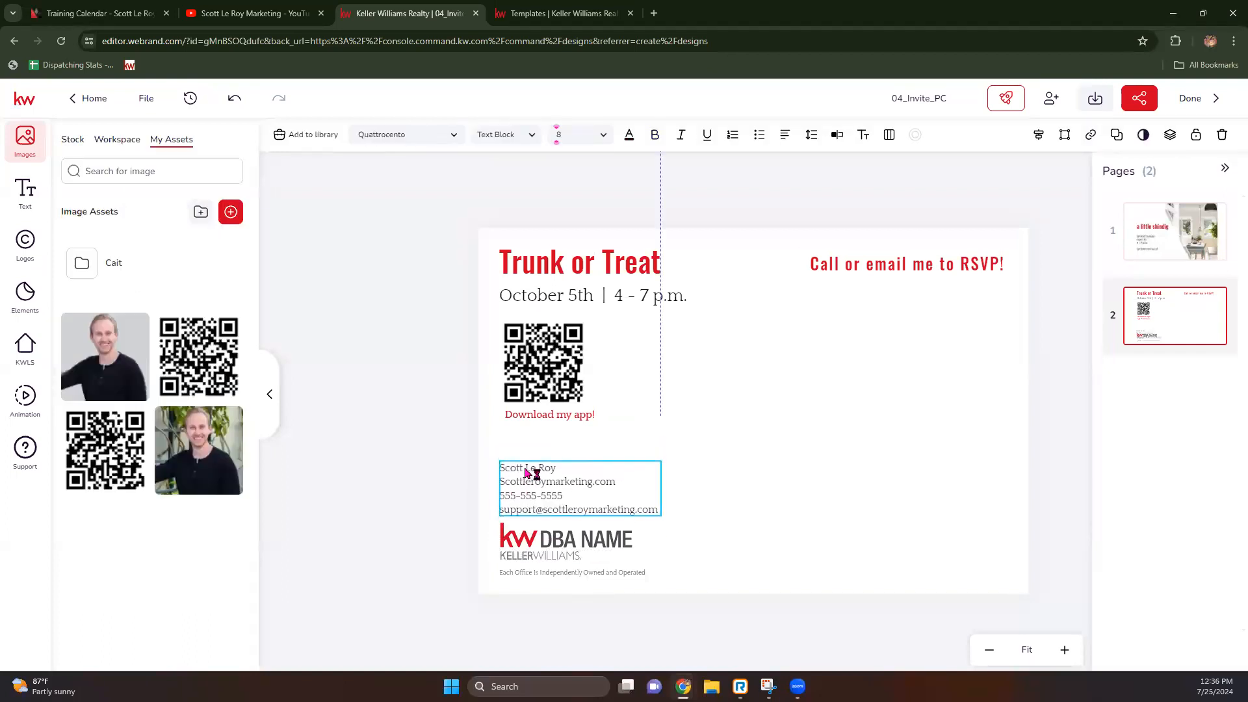
Step: Replace the DBA NAME logo with the lighter Keller Williams Experience Realty logo from My Assets
click(531, 555)
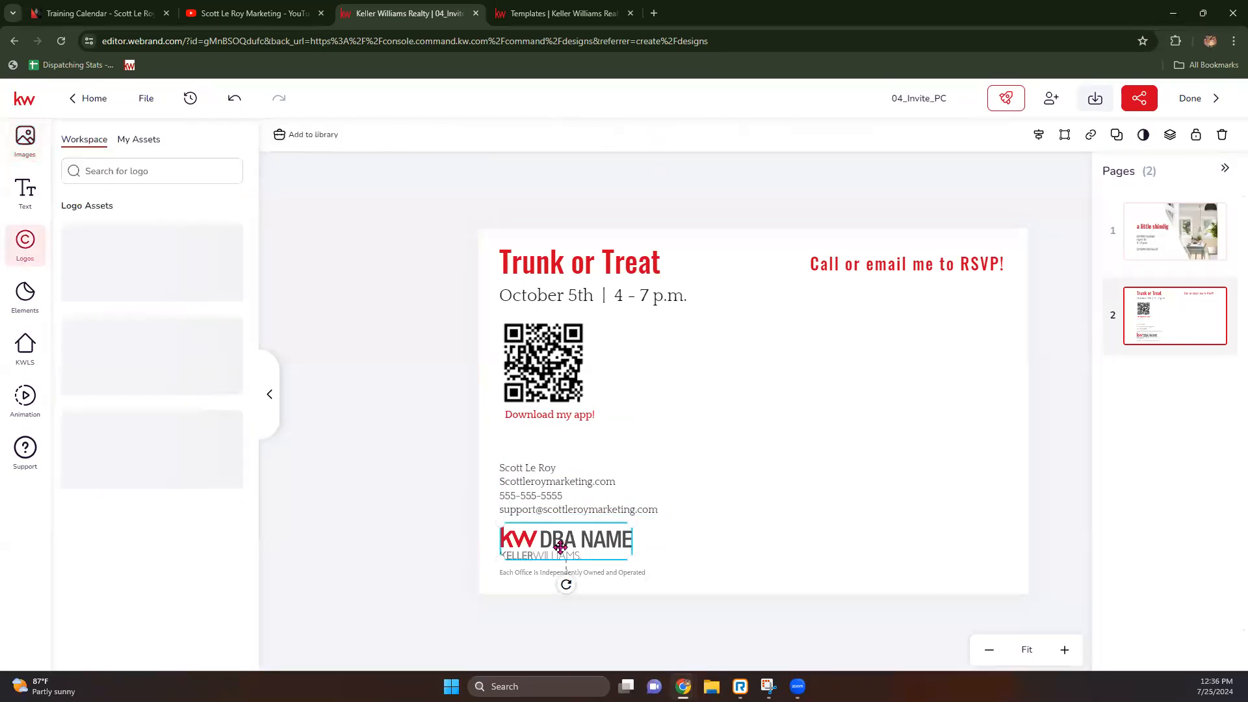
click(139, 139)
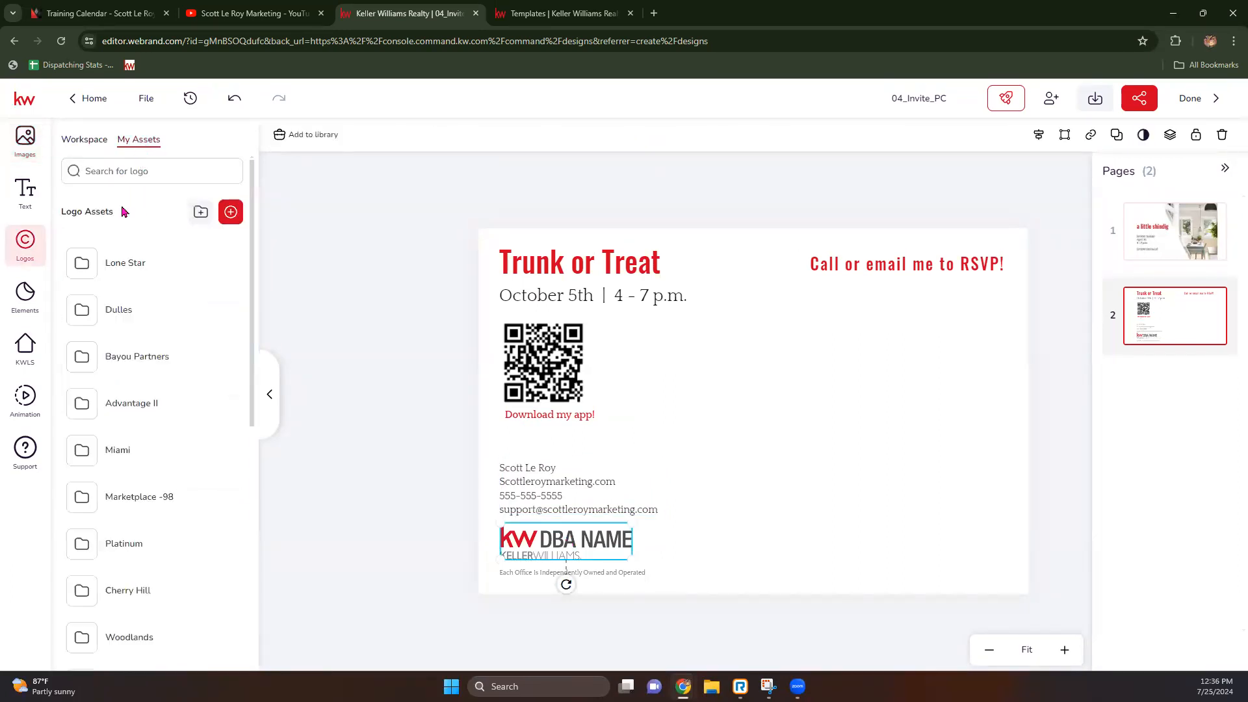
scroll(162, 479, down, 5)
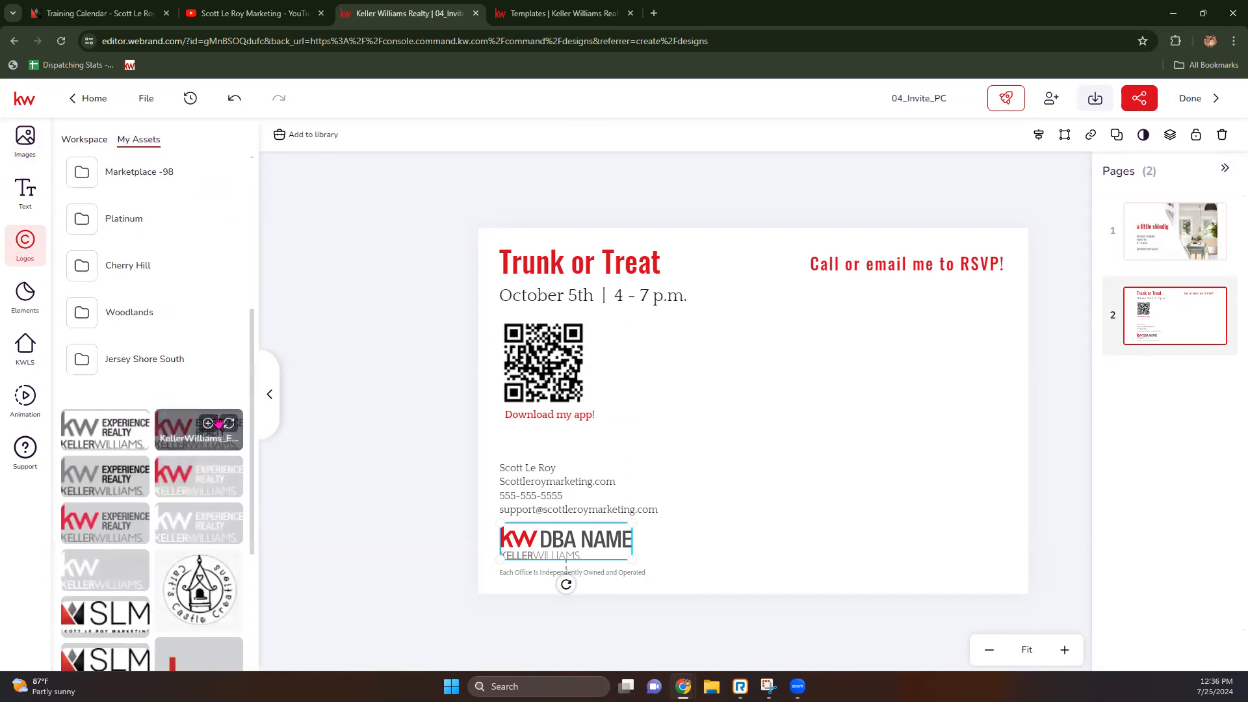
click(230, 423)
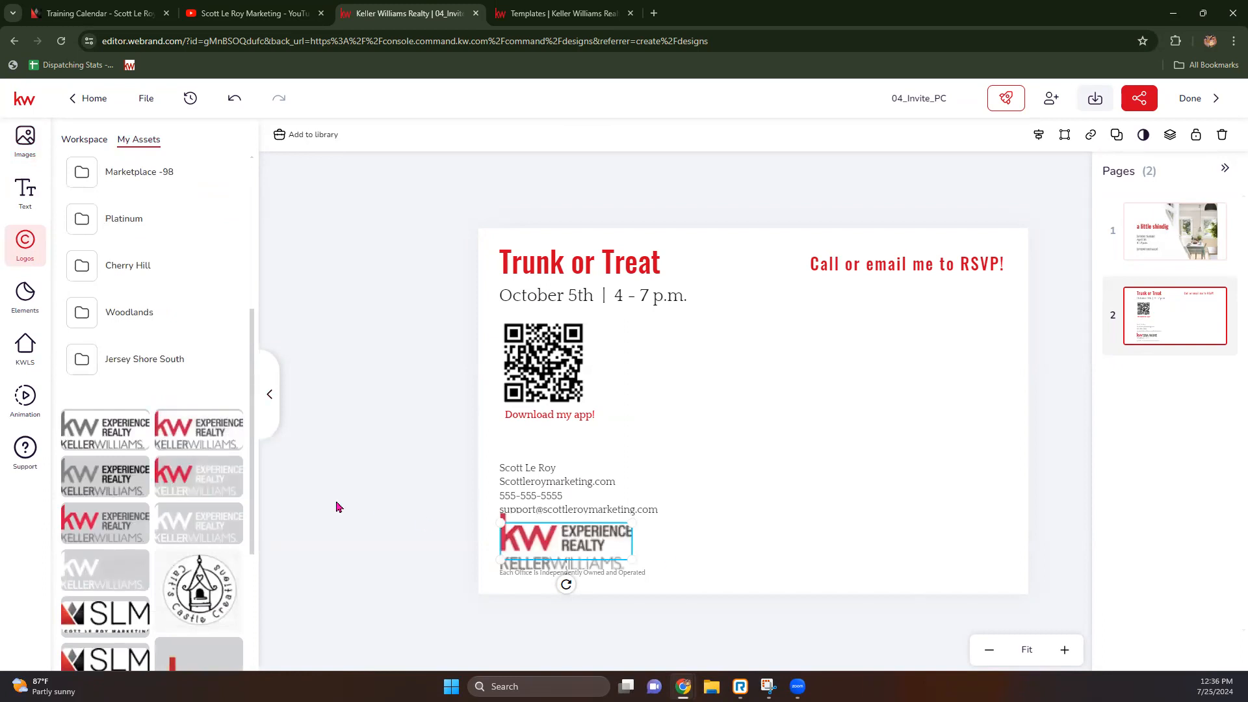
click(697, 563)
click(587, 560)
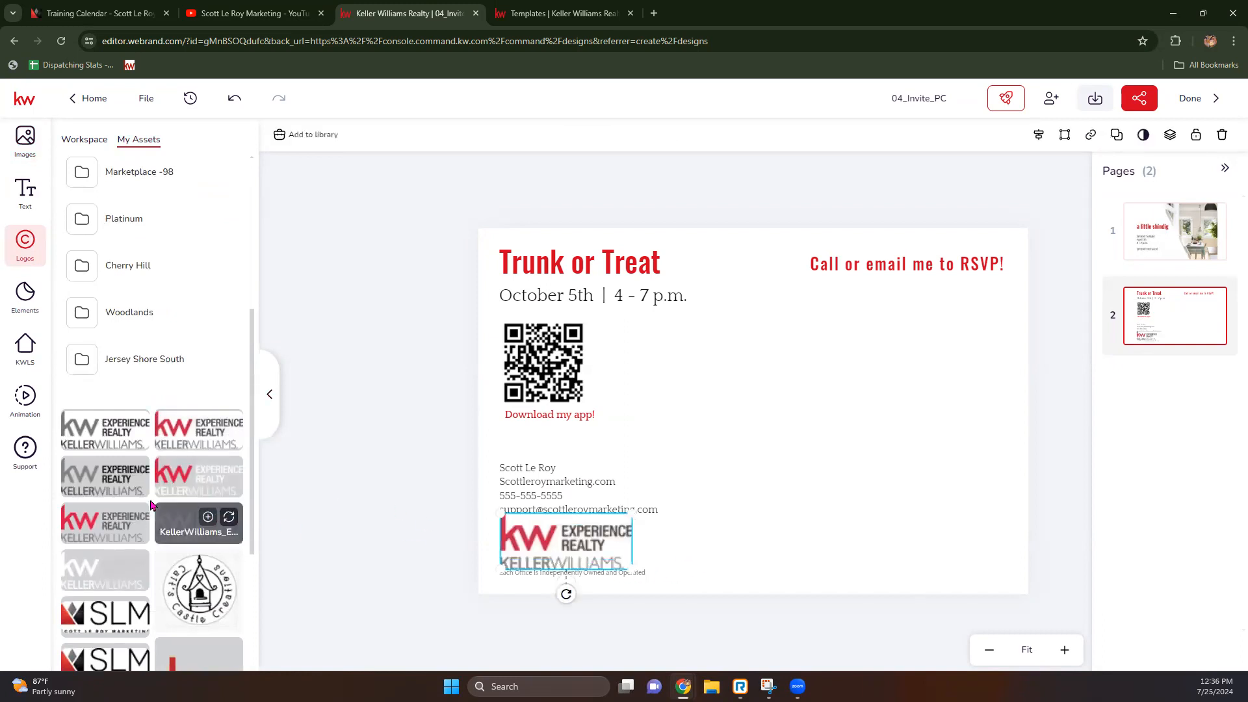
click(135, 518)
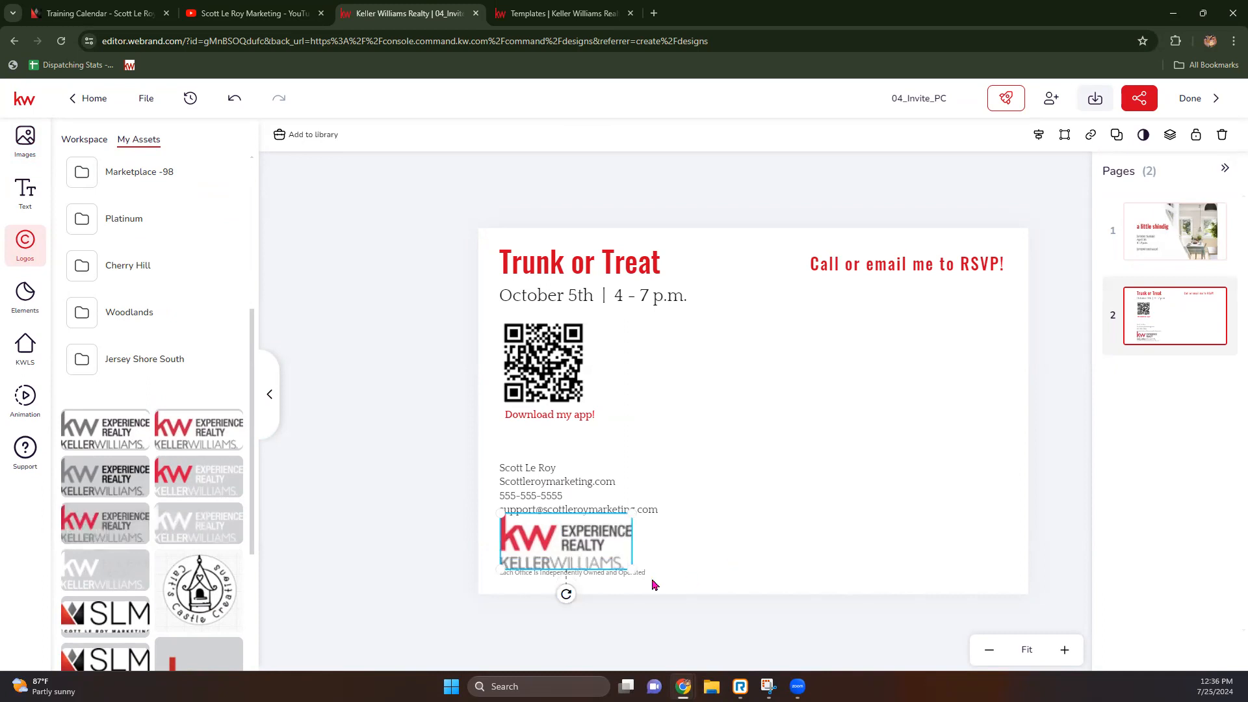
click(679, 566)
Step: Shrink the Experience Realty logo slightly using its corner handle
click(617, 563)
drag(632, 570, 592, 539)
click(463, 537)
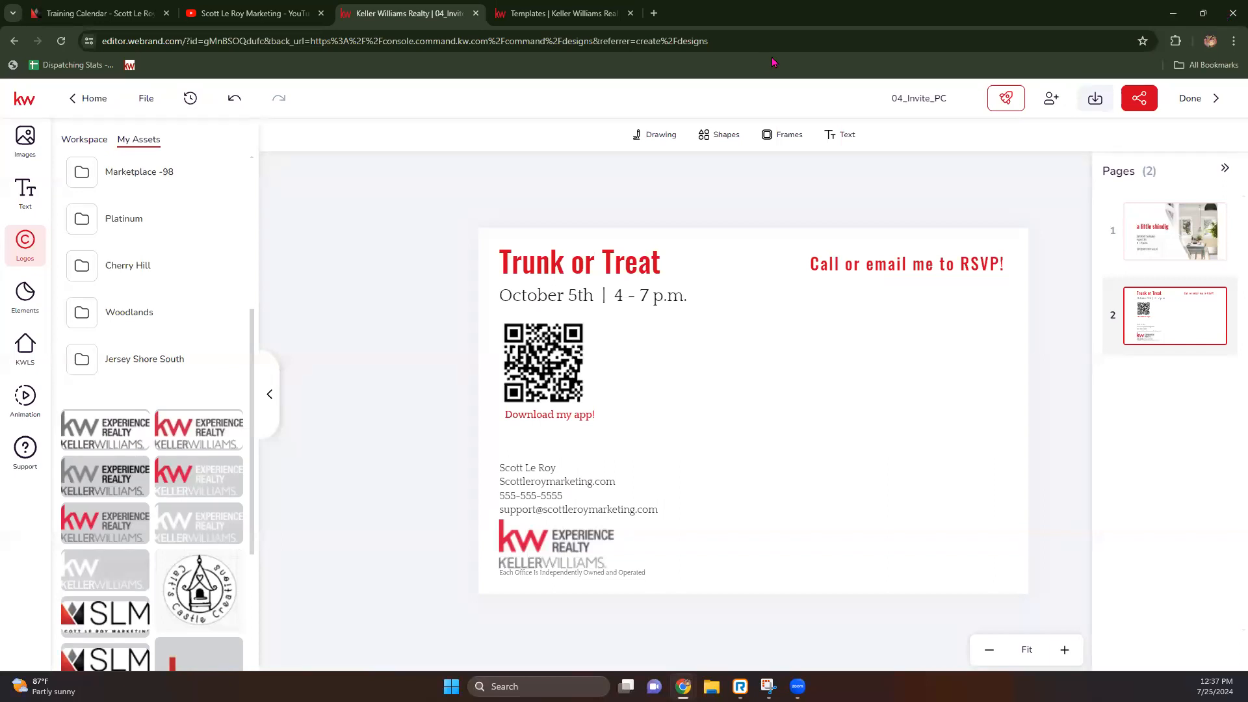
Step: Download all pages of the postcard as JPEG instead of PDF Standard
click(1096, 100)
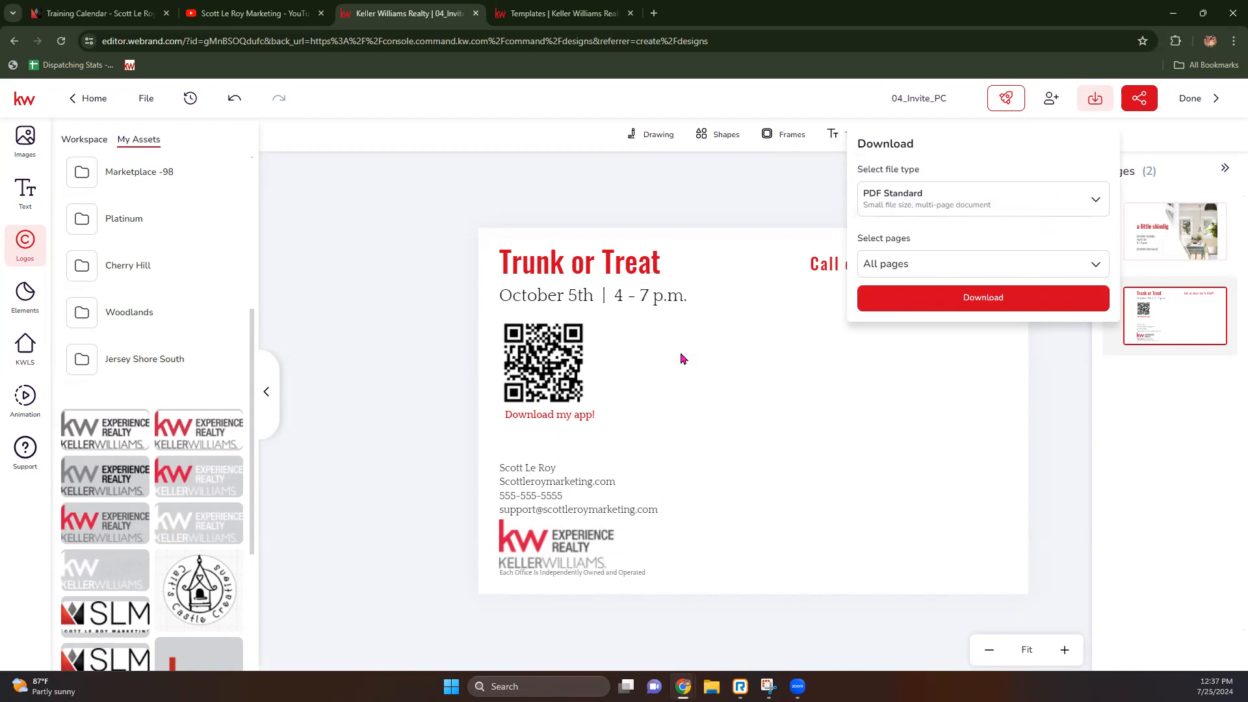
click(1041, 196)
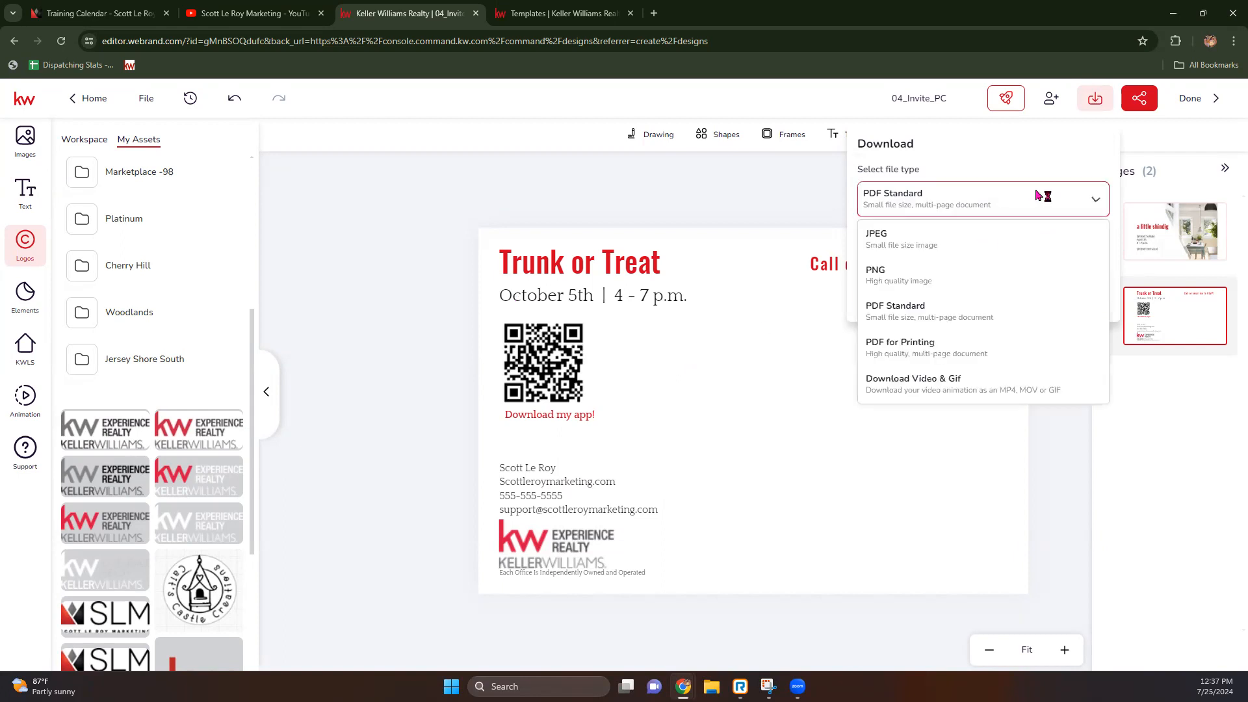
click(993, 254)
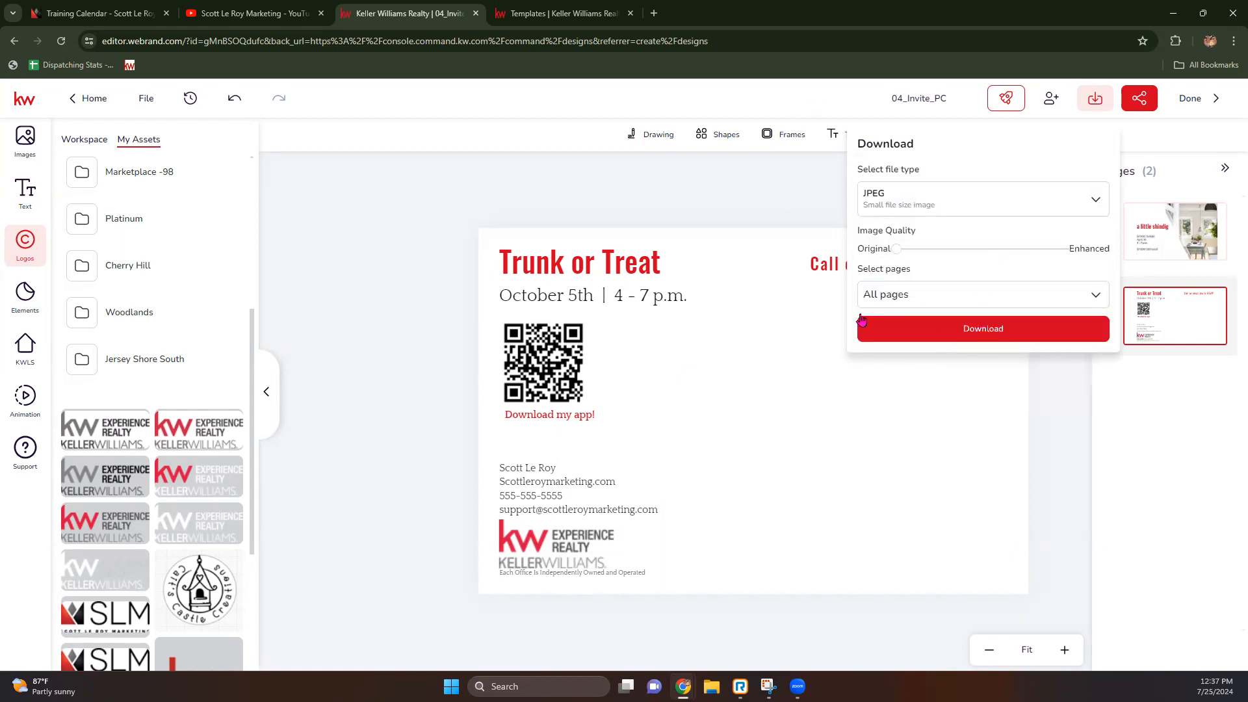
click(910, 337)
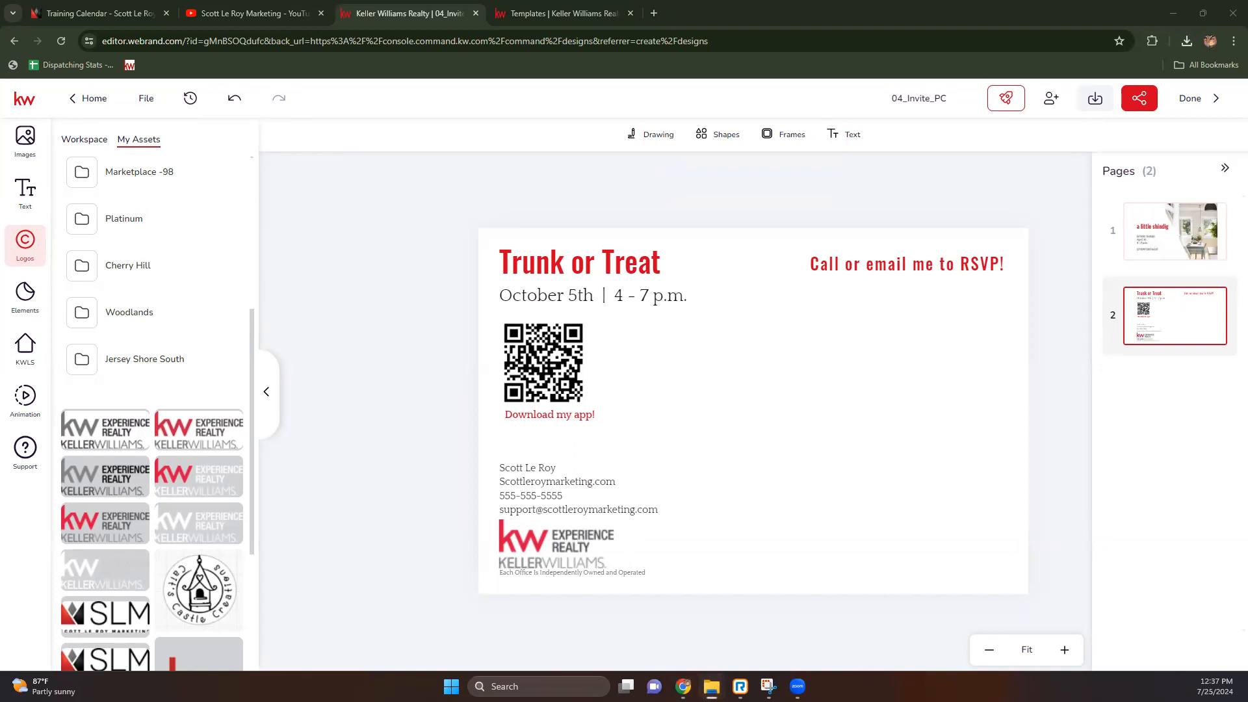
Step: Create a Direct Mail campaign 'Trunk or Treat' with Event Awareness goal, Content set to a custom uploaded template
click(1191, 103)
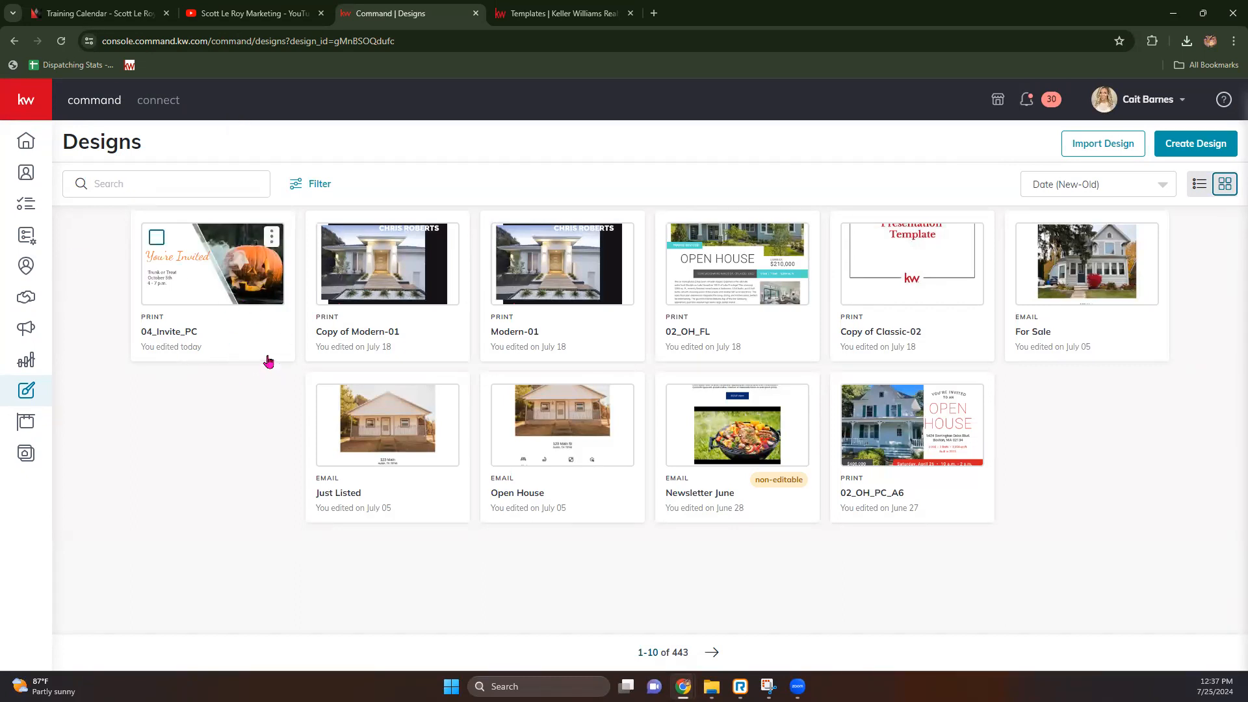
click(35, 331)
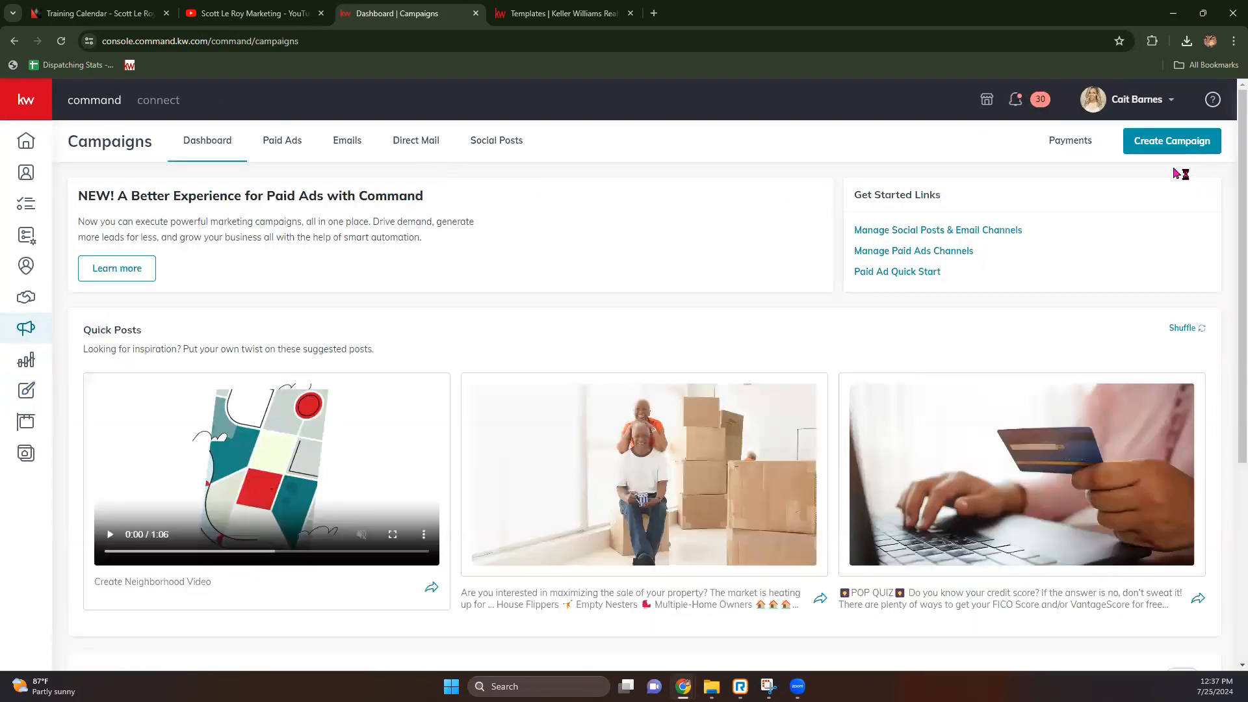
click(1174, 142)
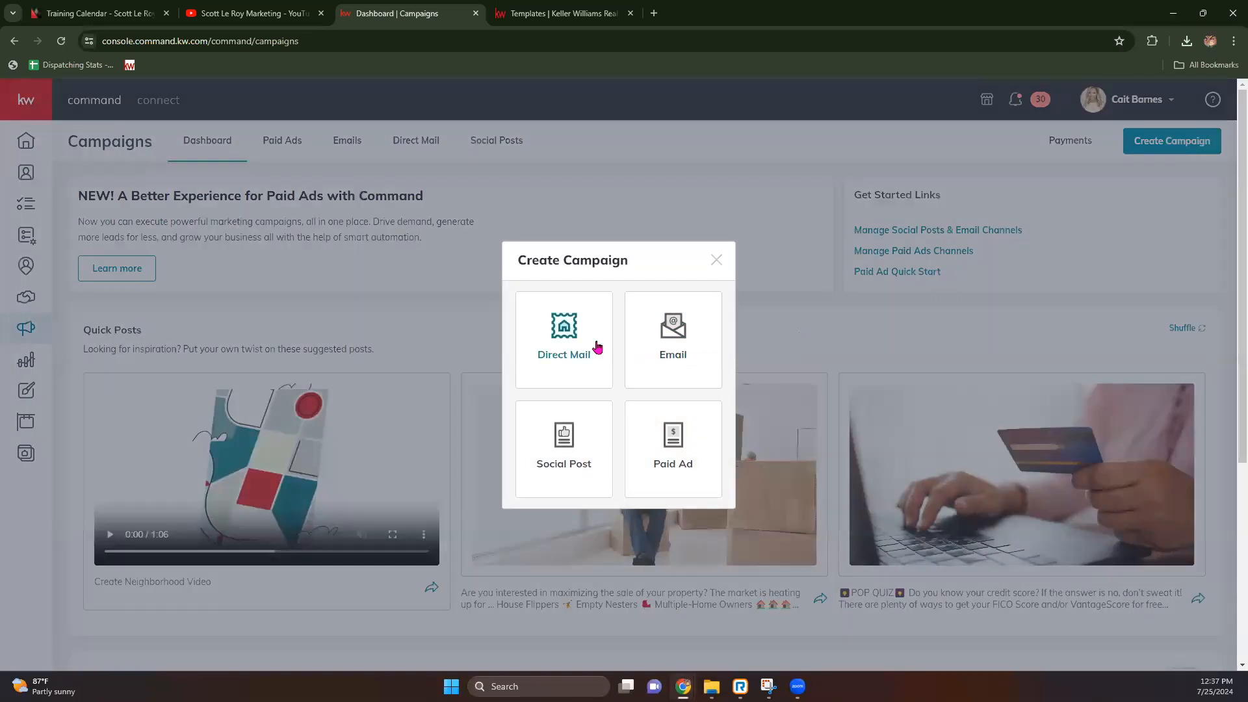
click(558, 335)
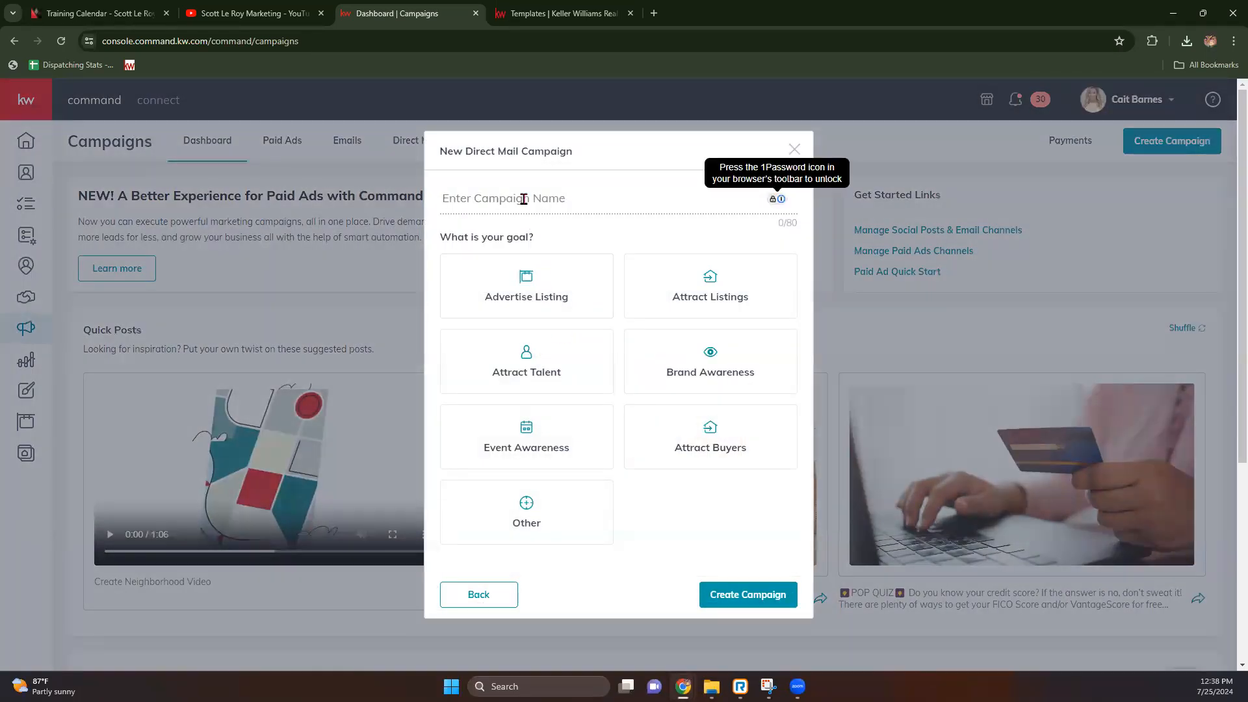
text(Trunk or Treat)
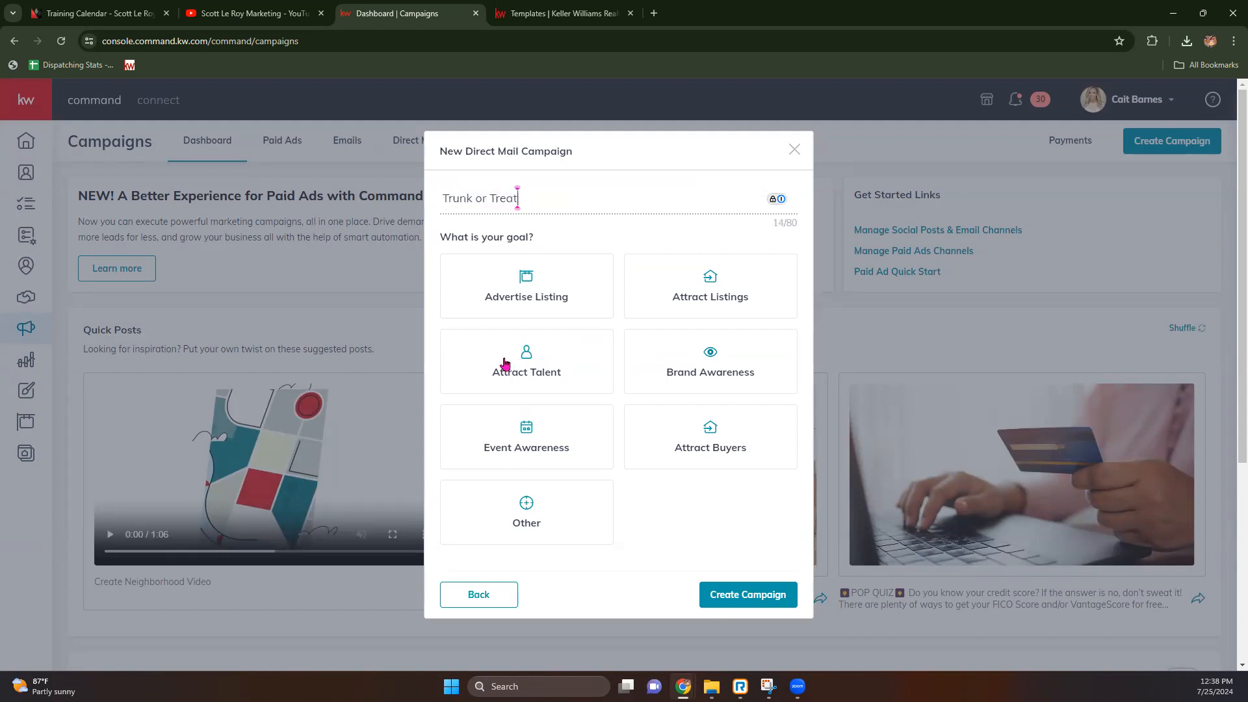
click(541, 441)
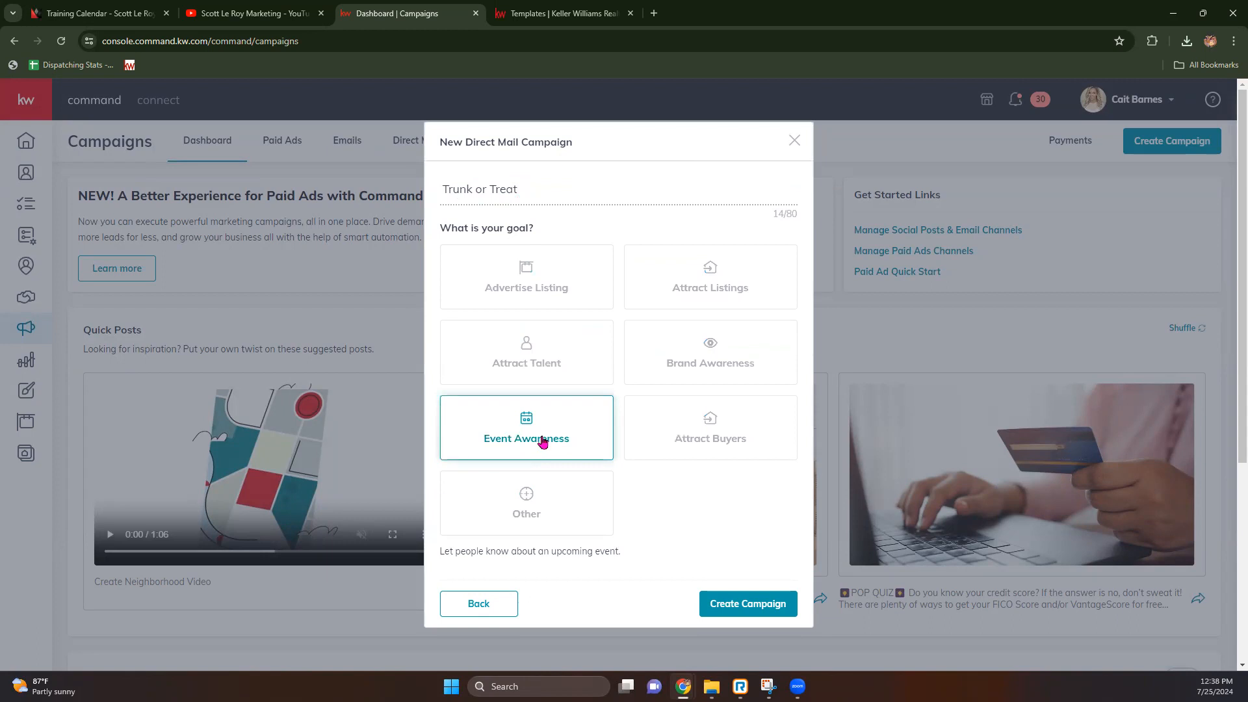
click(745, 604)
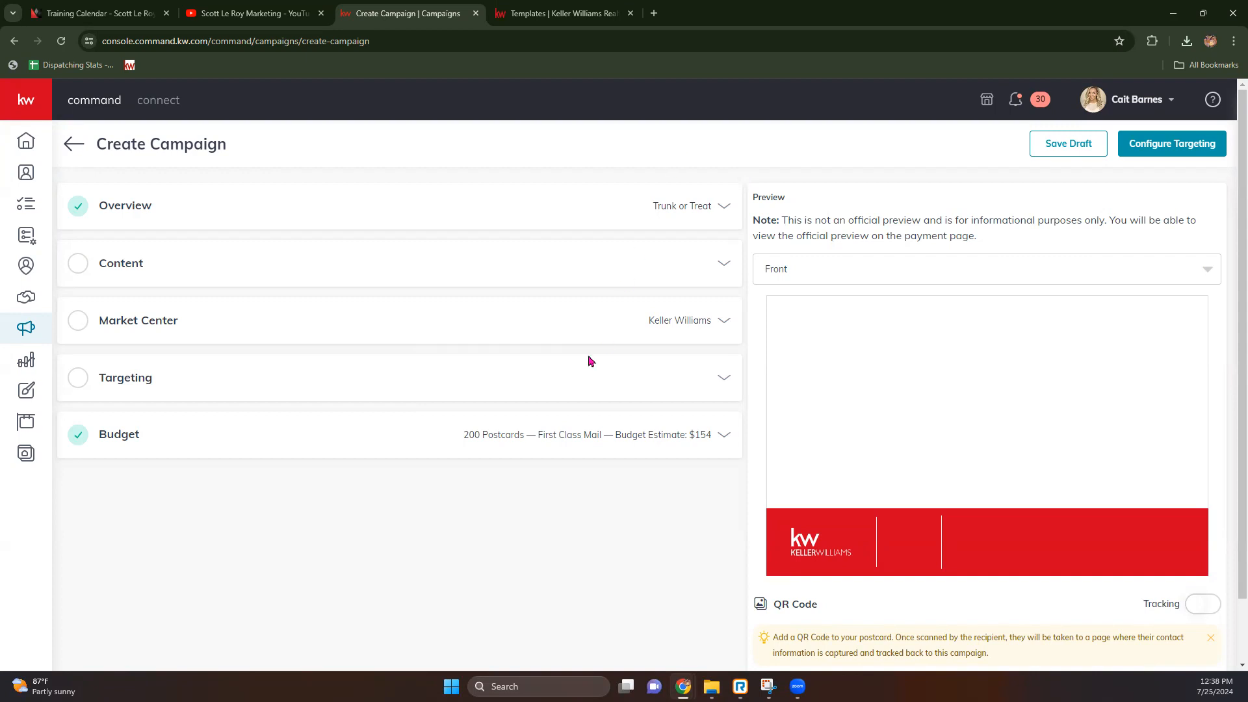
click(727, 269)
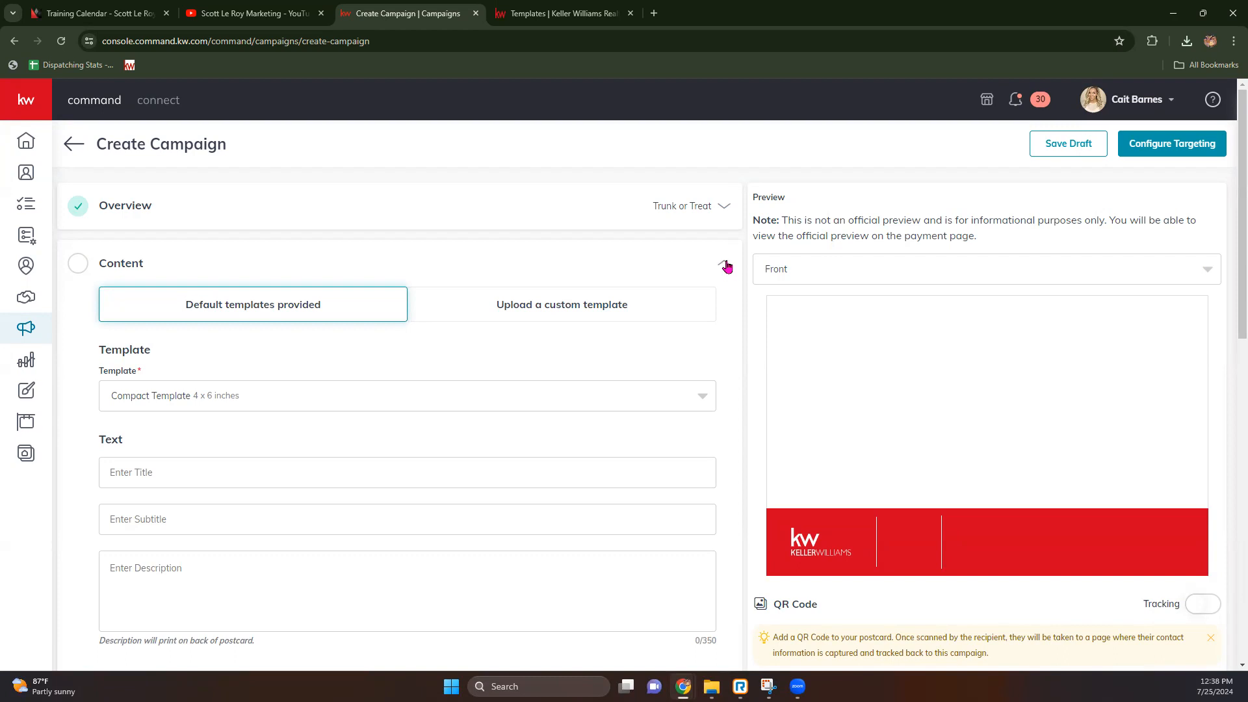
click(552, 314)
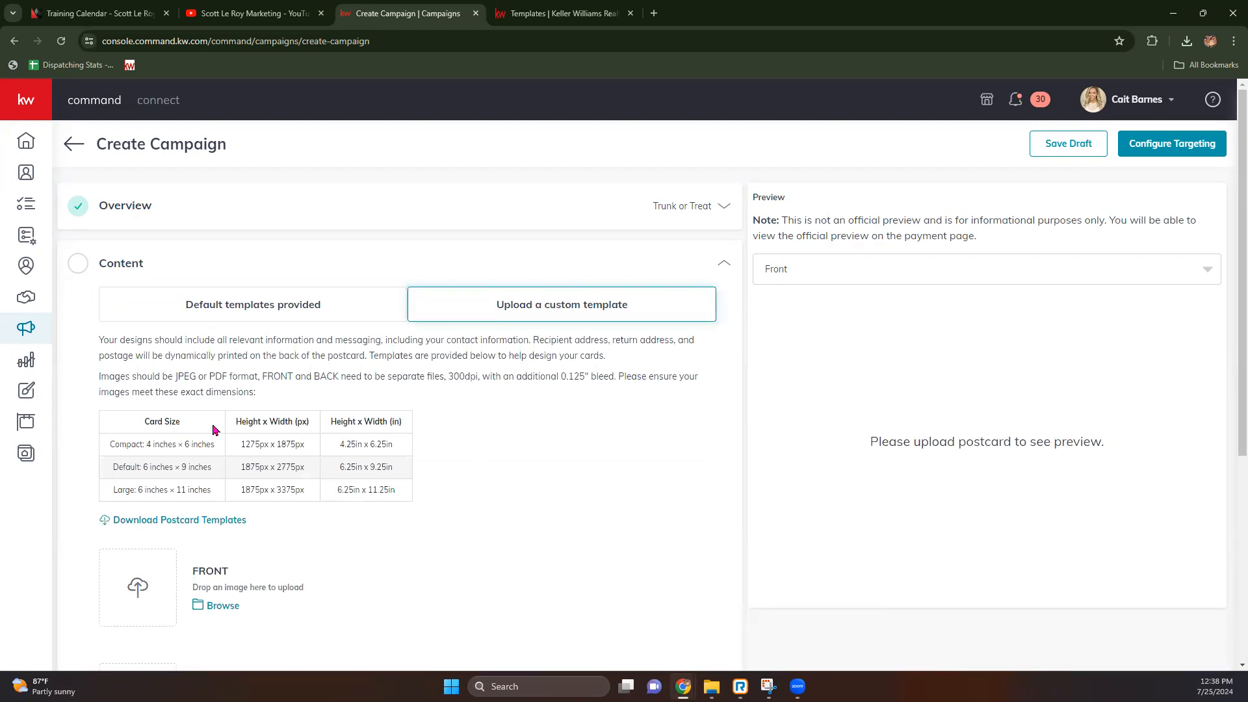
Step: Search 'resizer' in a new browser tab and open the imageresizer.com site
click(654, 13)
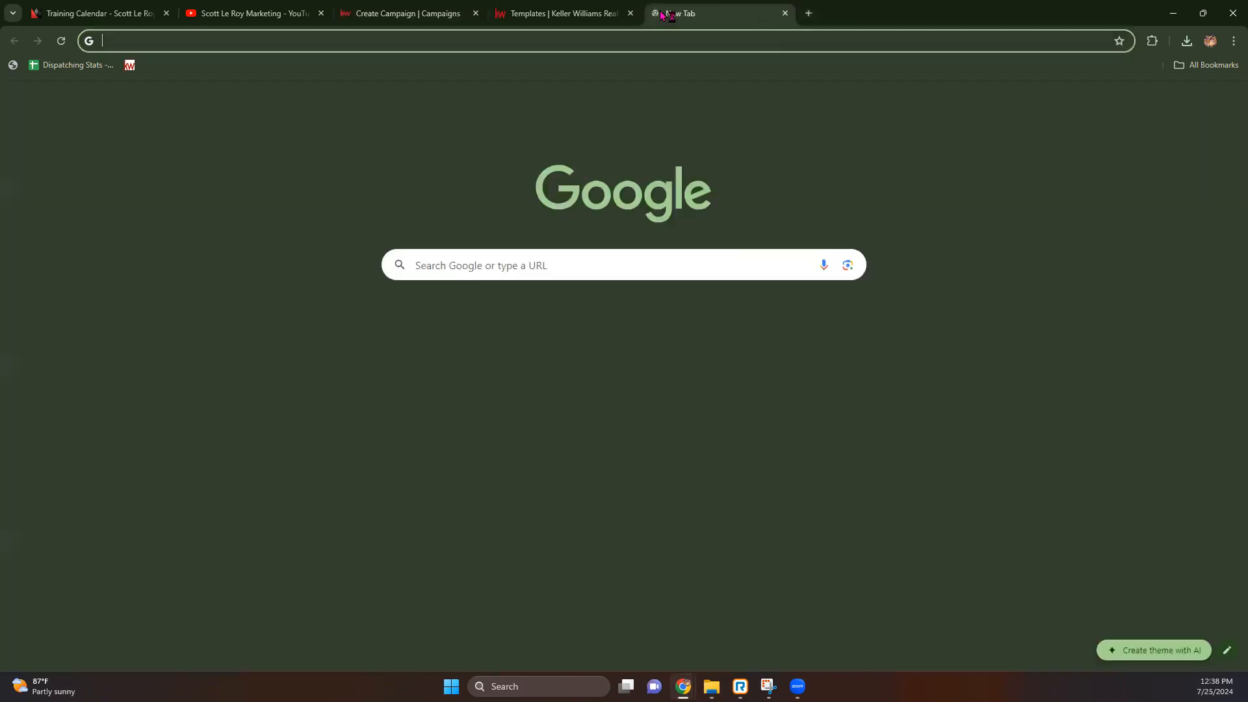
text(t)
key(BackSpace)
key(BackSpace)
text(re)
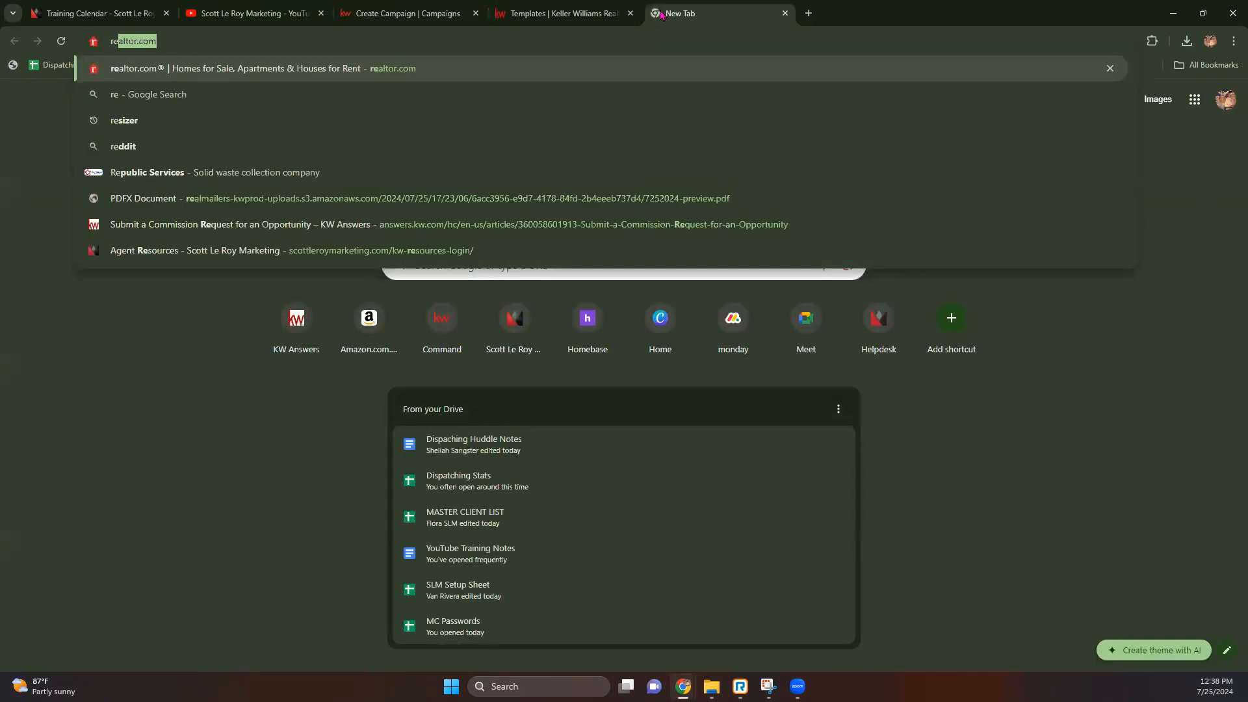
text(sizer.com)
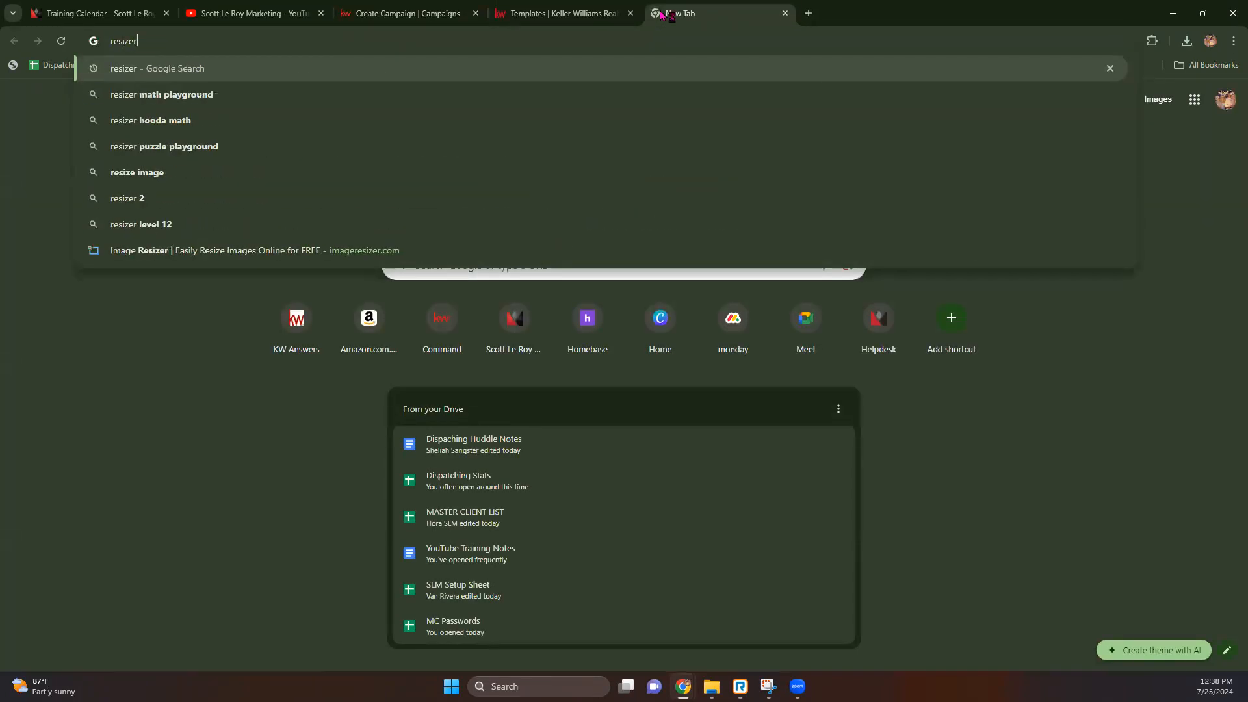
click(321, 258)
click(218, 43)
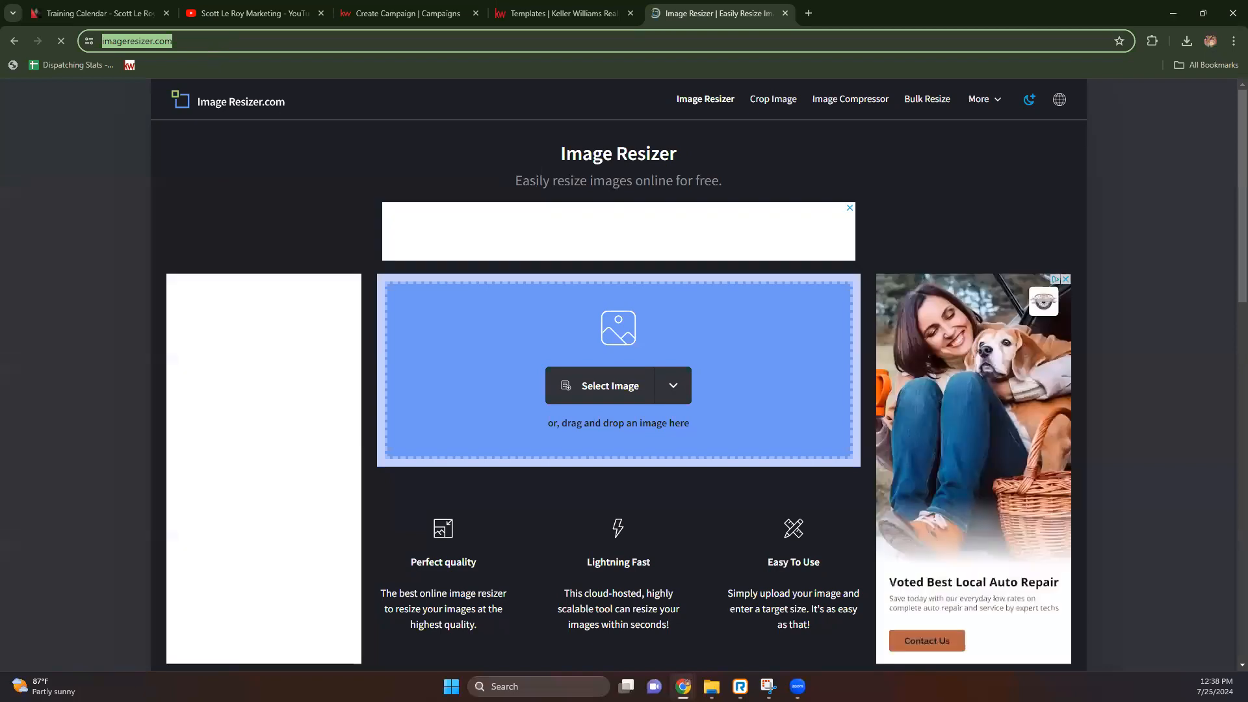
Step: Open canva.com in another new tab
click(808, 13)
text(ca)
key(Return)
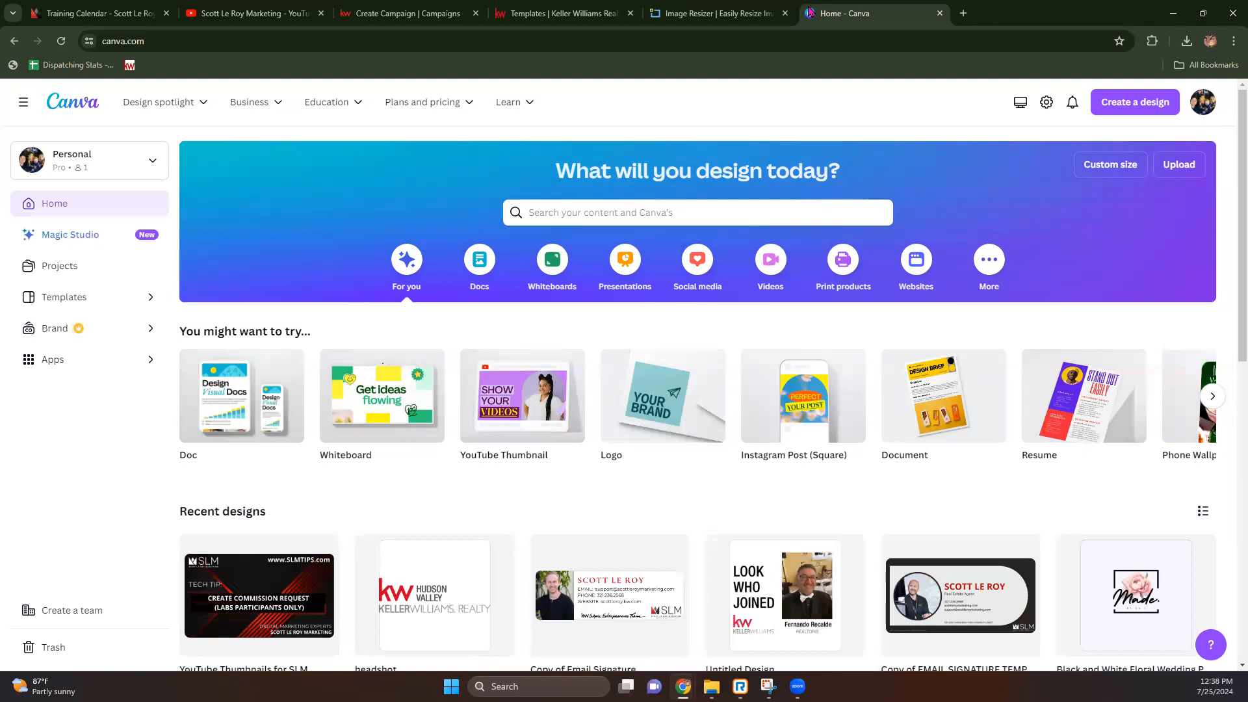
Step: Start a new Canva design with a custom size
click(399, 8)
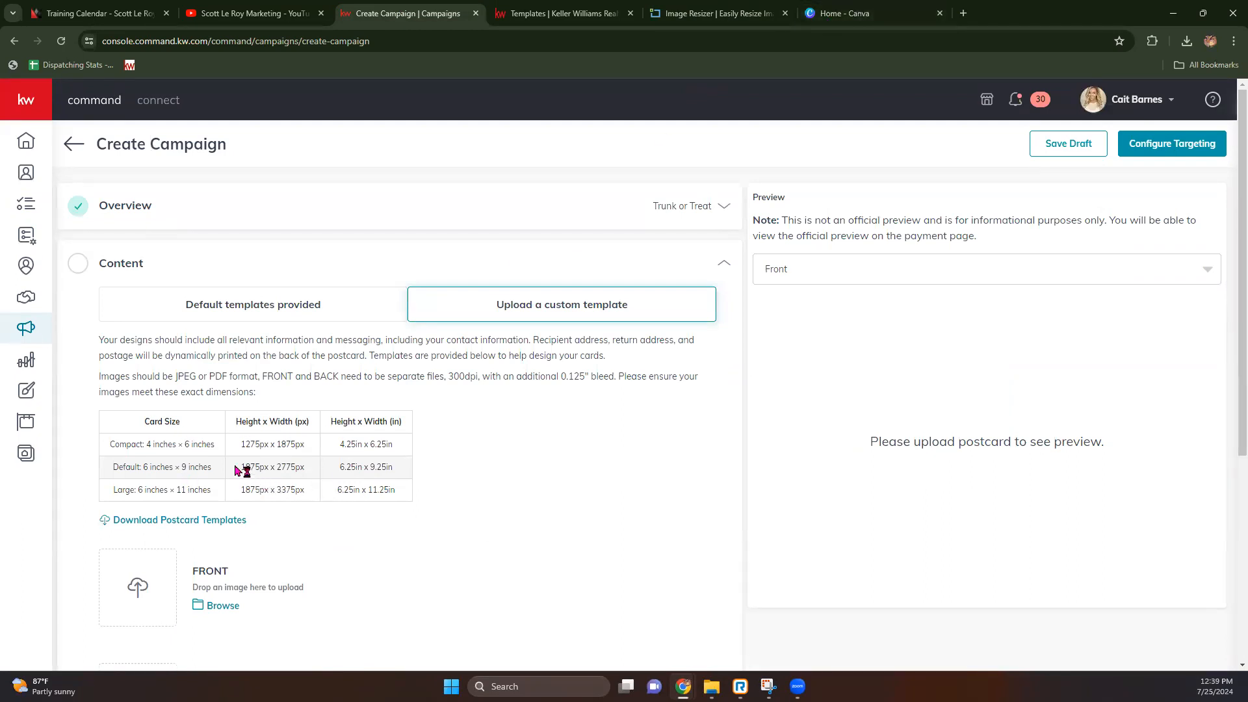
click(842, 13)
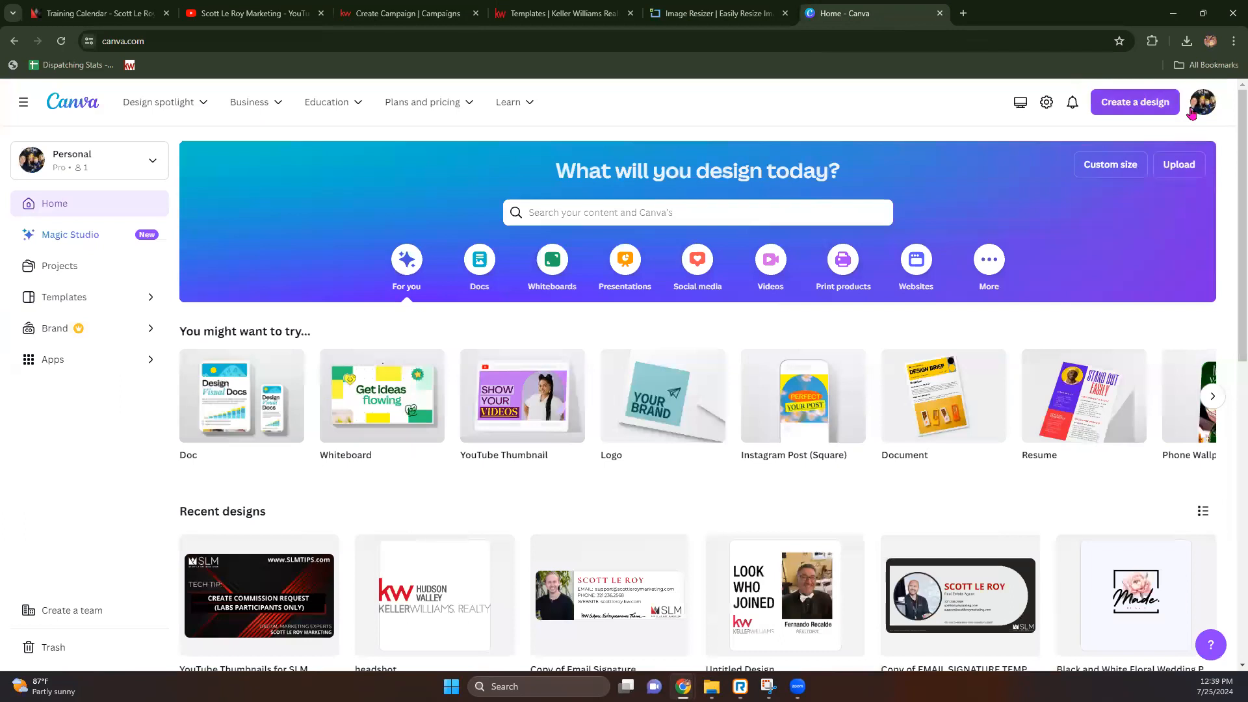
click(1154, 106)
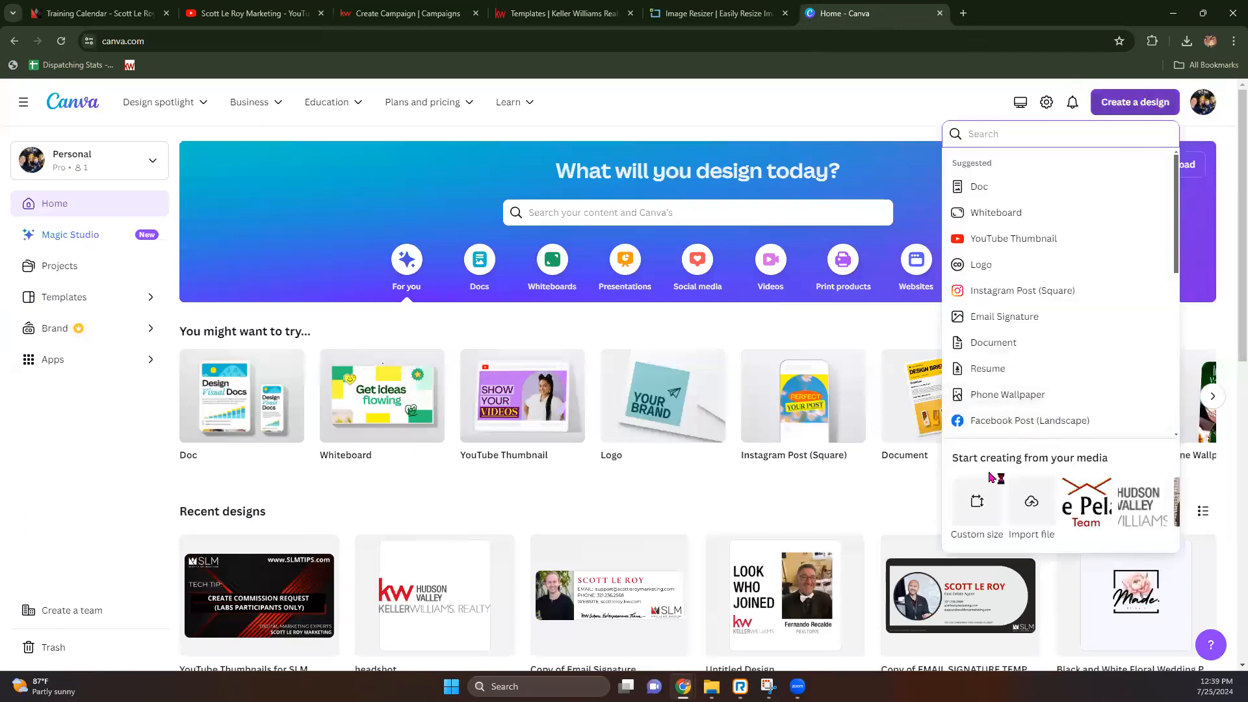
click(976, 508)
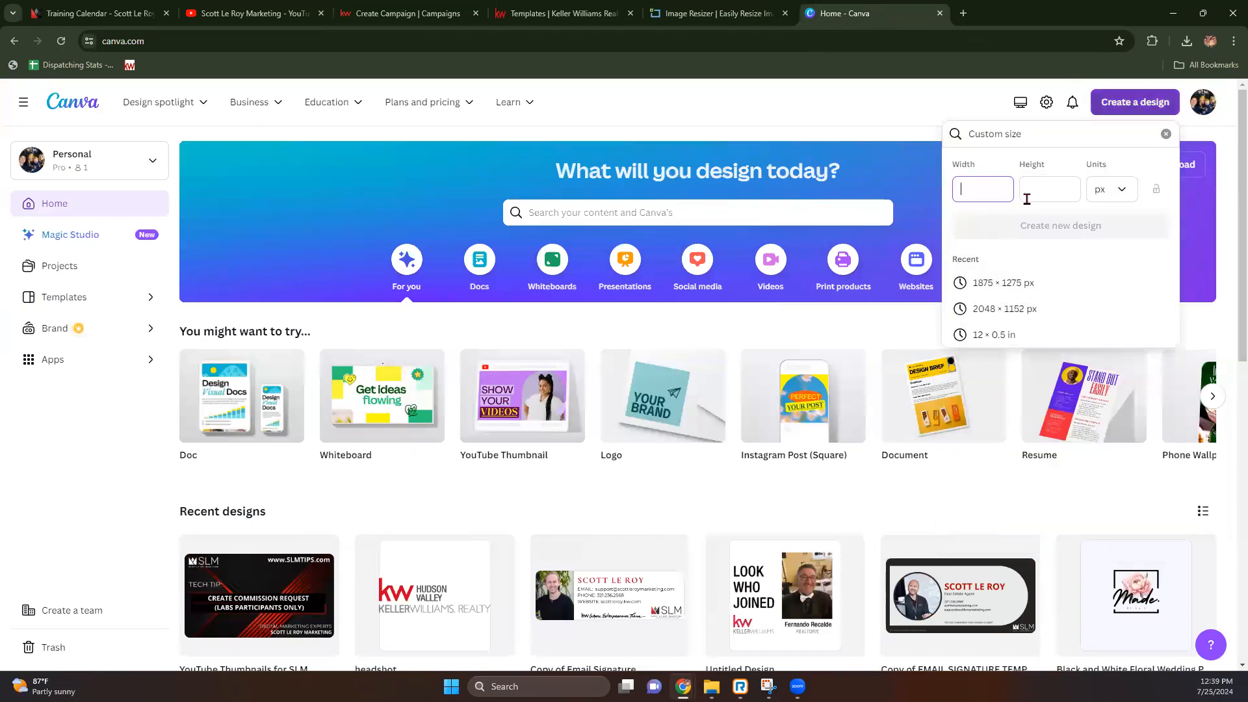
Step: Check the campaign's card size table for the compact 4 × 6 inch card's pixel dimensions
click(559, 13)
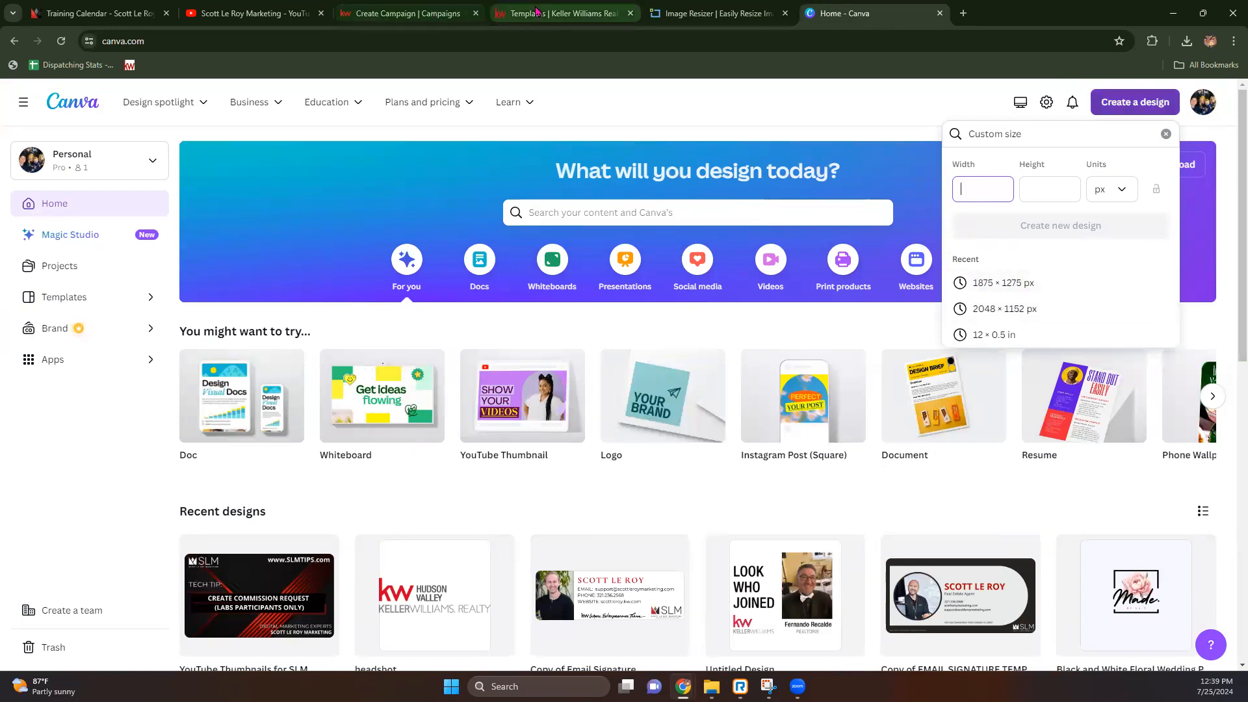
click(630, 13)
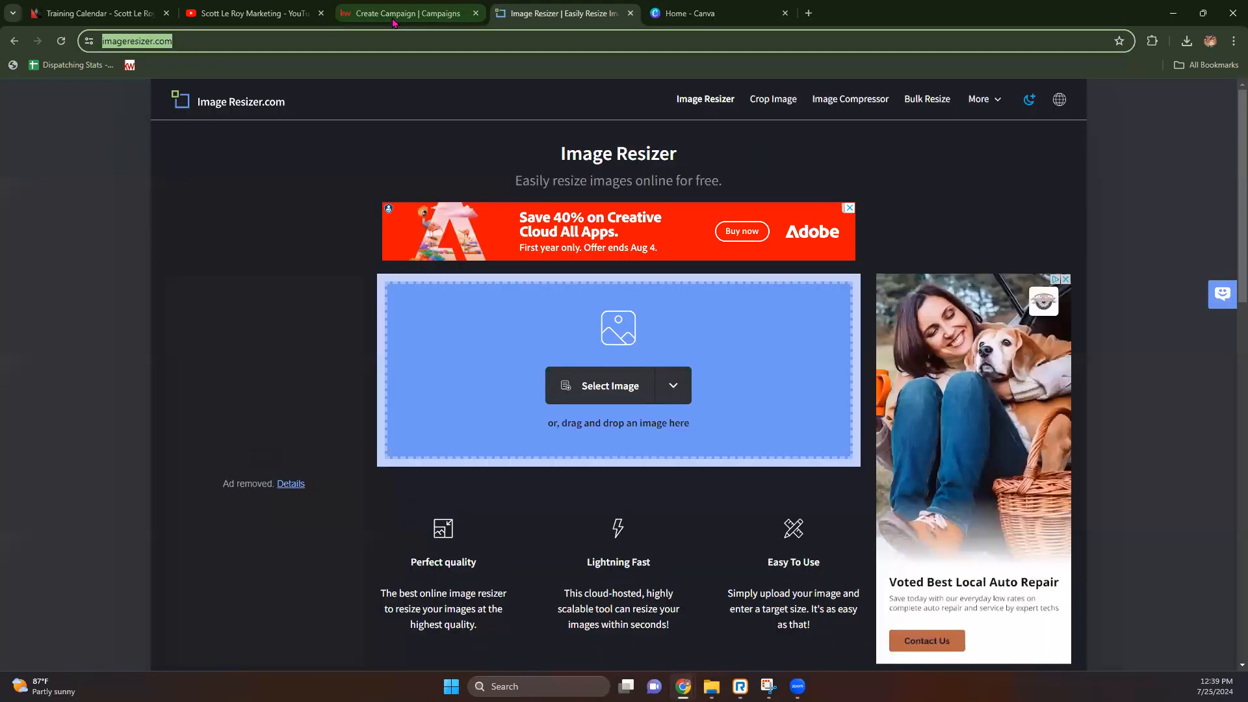
click(394, 15)
drag(249, 447, 310, 466)
click(332, 435)
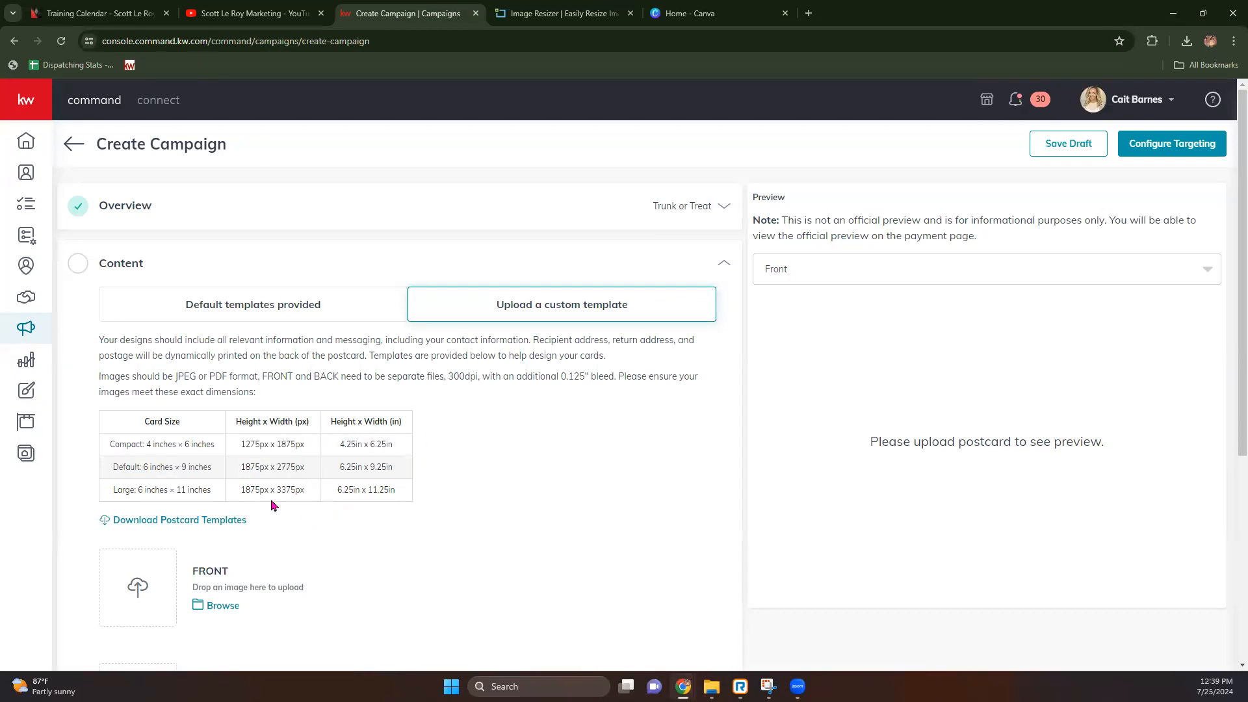
click(760, 7)
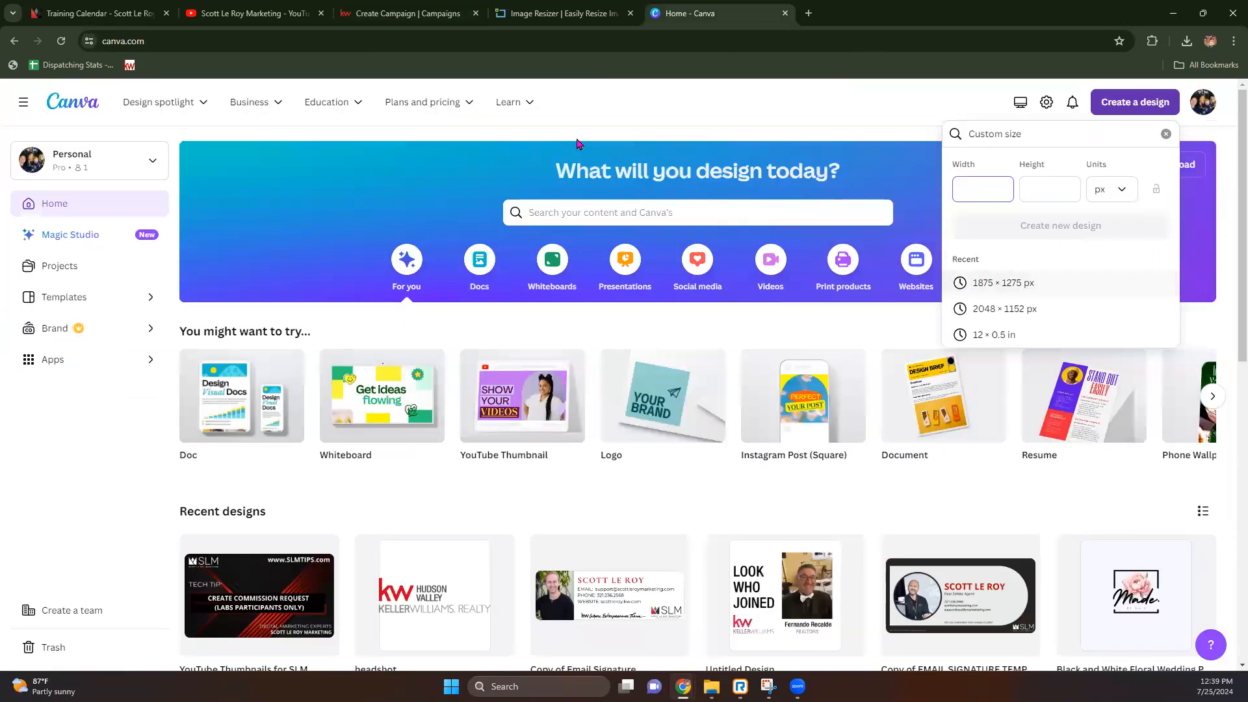
click(431, 9)
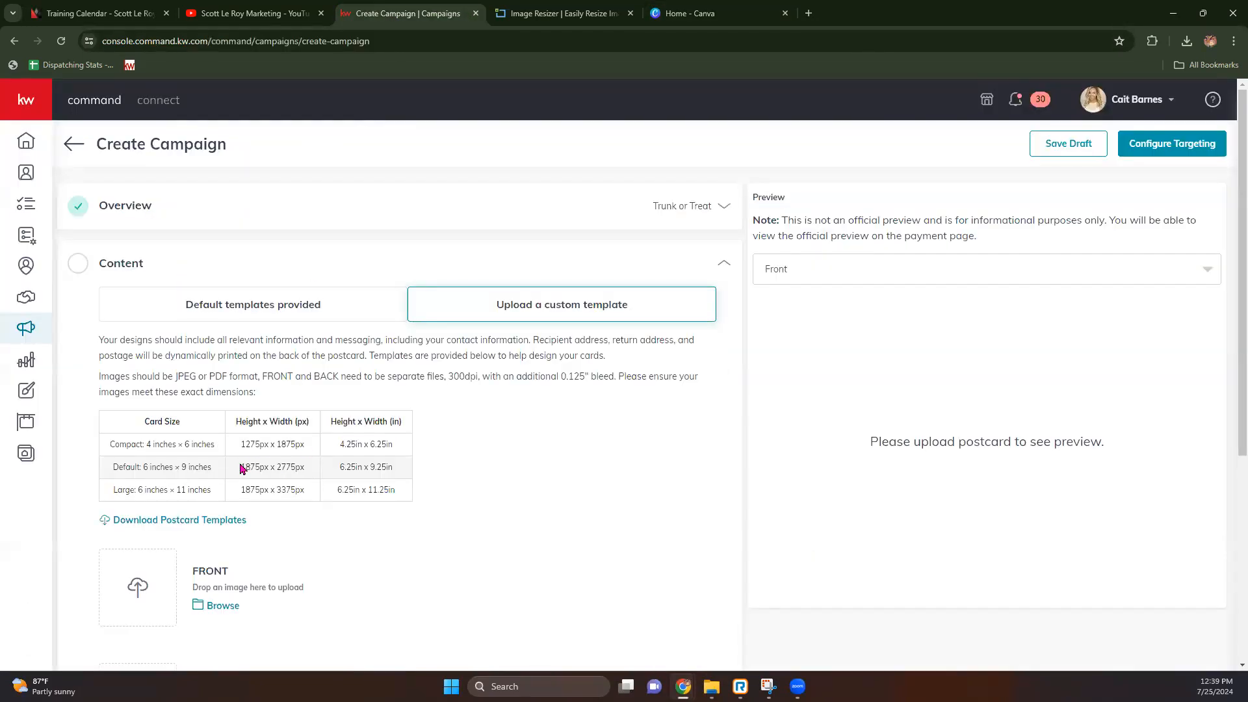
click(686, 7)
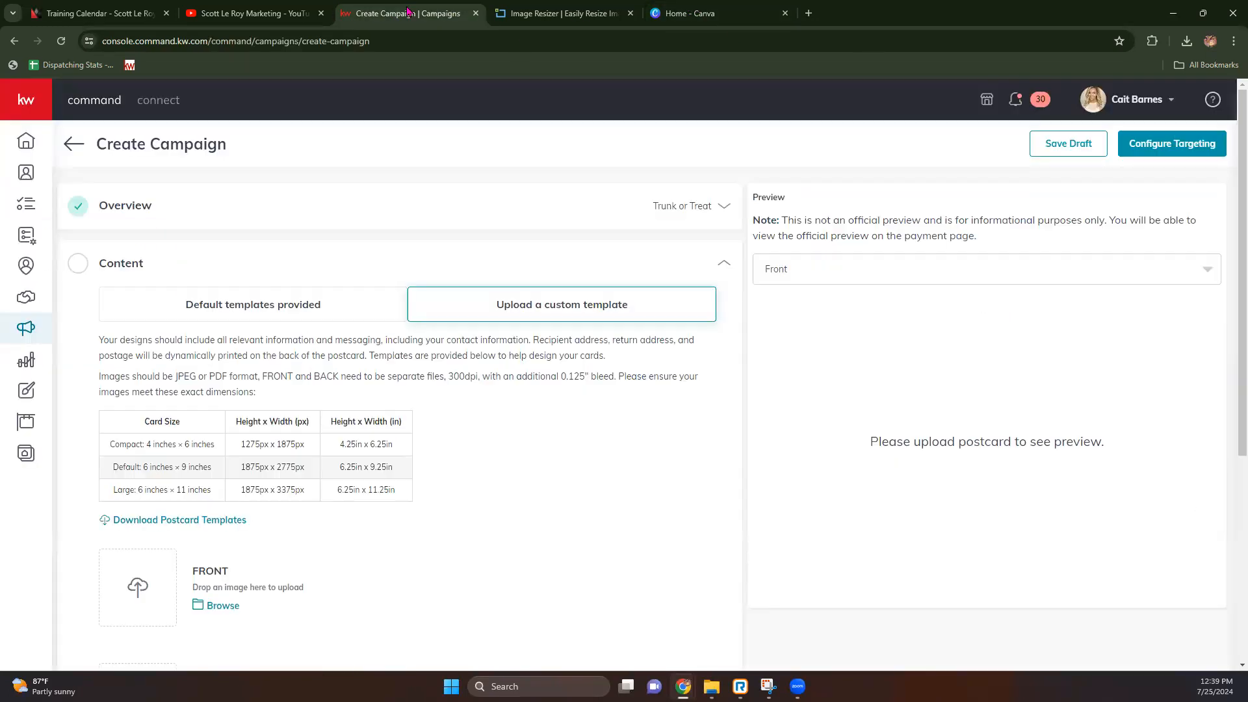
click(408, 12)
drag(108, 453, 208, 457)
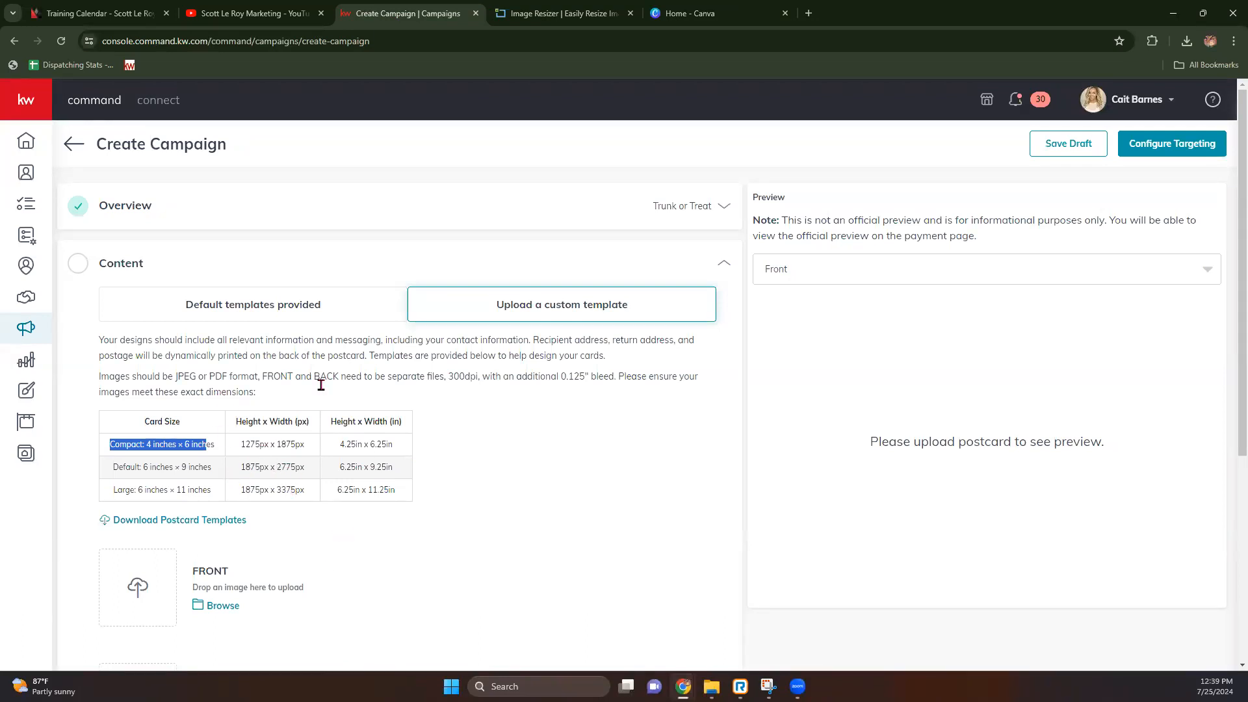
Step: Keep units in pixels and create the design at the recent 1875 × 1275 px size
click(686, 15)
click(1123, 193)
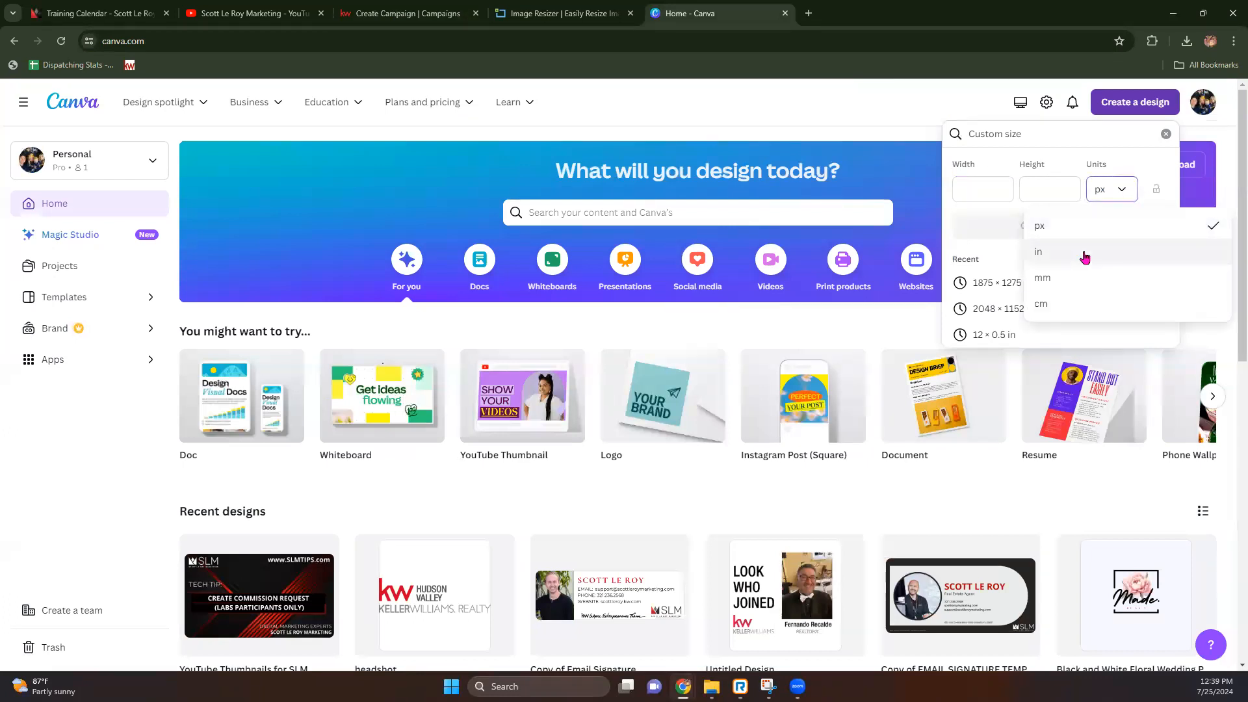
click(991, 192)
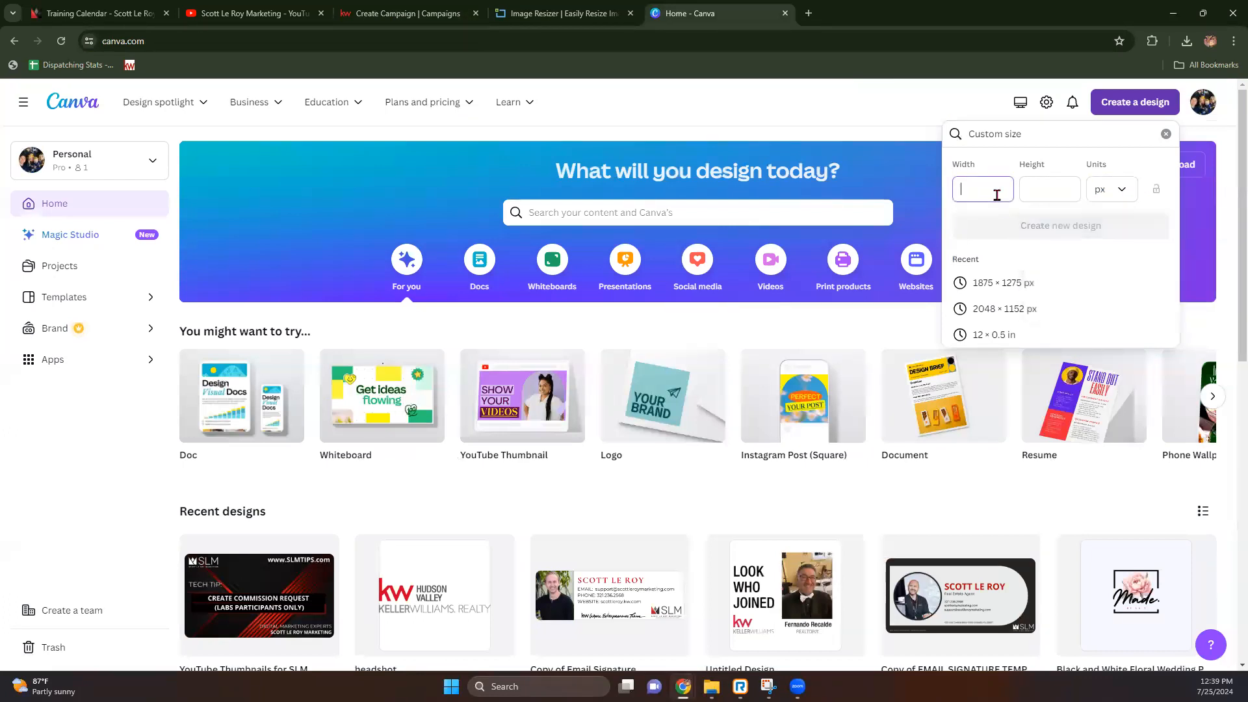
click(985, 286)
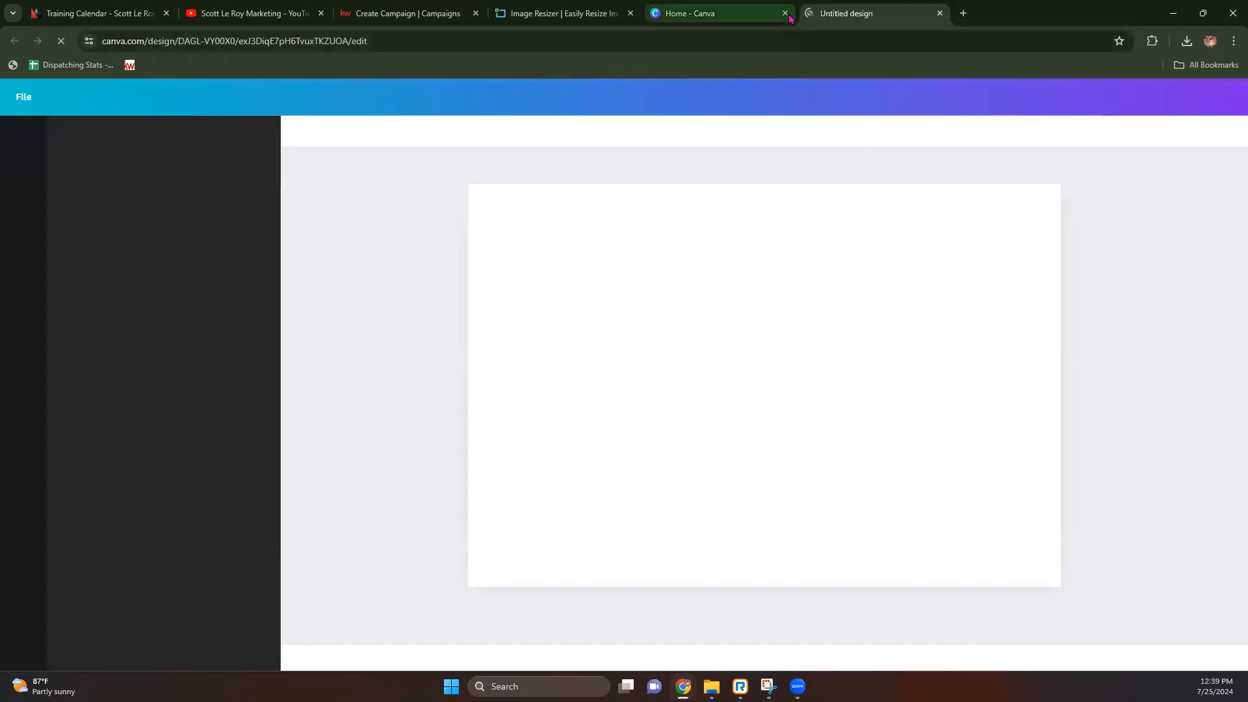
Step: Close the Canva home tab and try dropping a postcard file in, dismissing the upload error
click(787, 14)
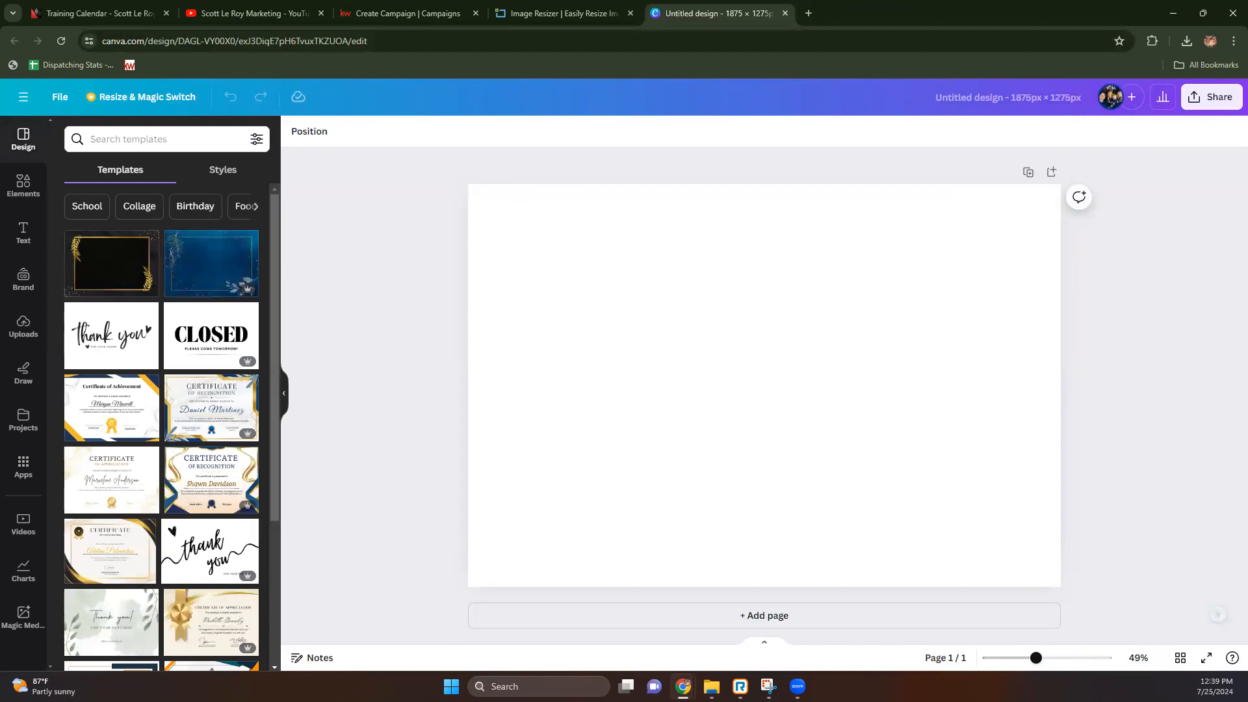
key(alt+Tab)
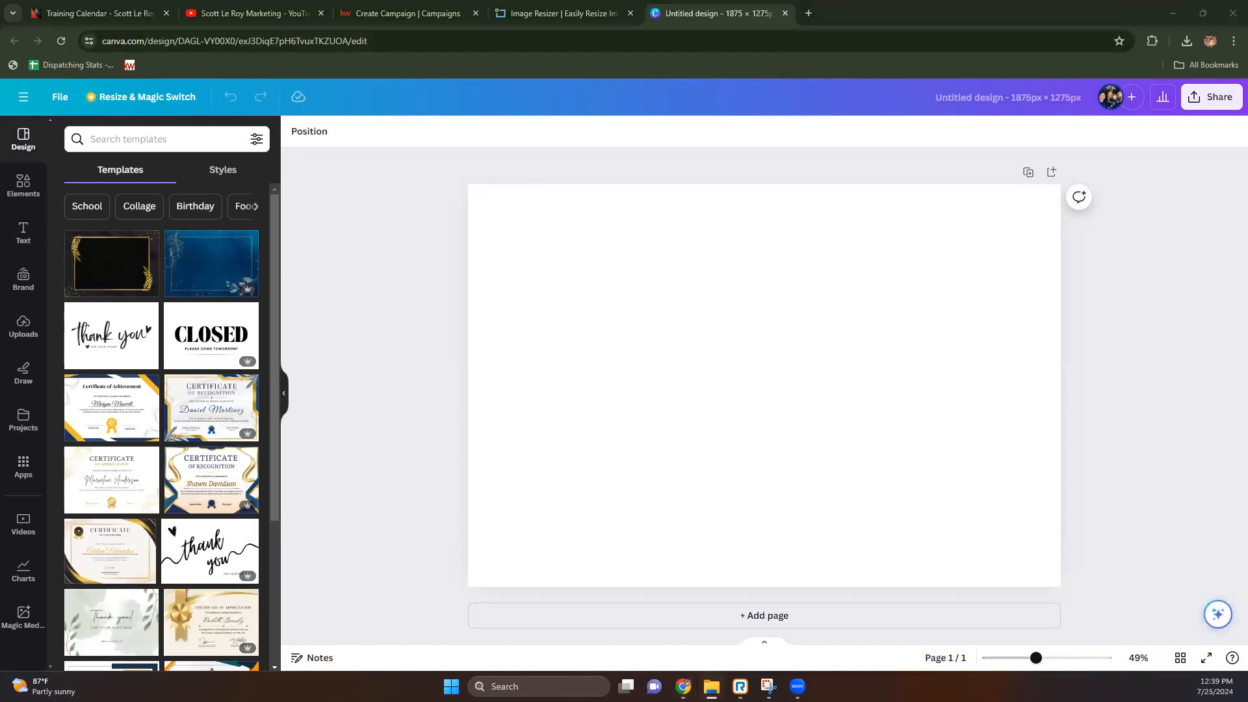
drag(0, 217, 167, 297)
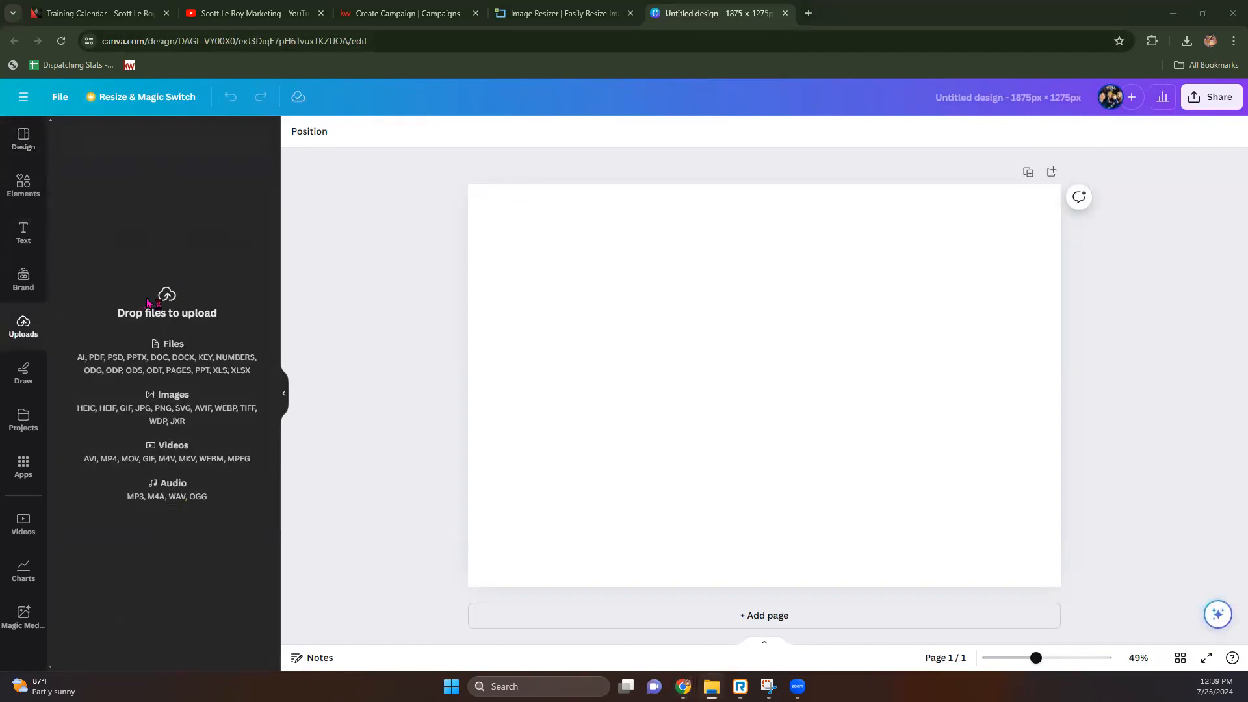
click(767, 437)
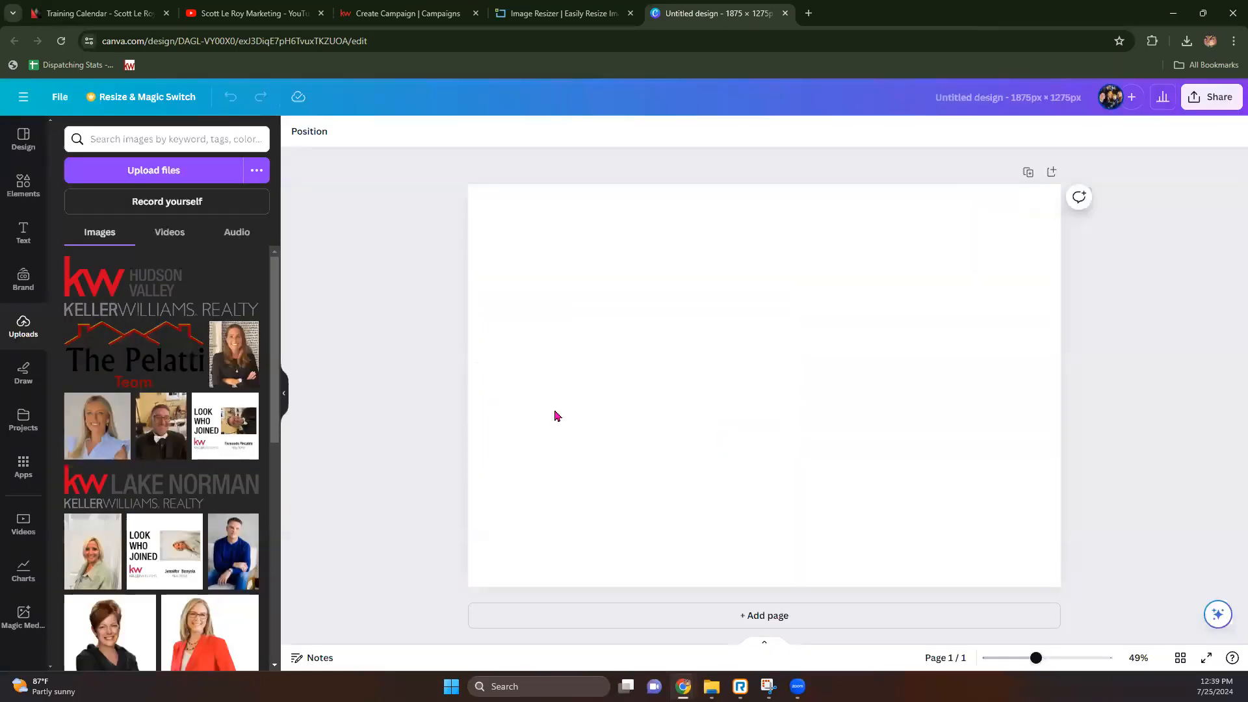
Step: Upload 04_Invite_PC_1 and 04_Invite_PC_2 from Downloads > 04_Invite_PC
click(207, 175)
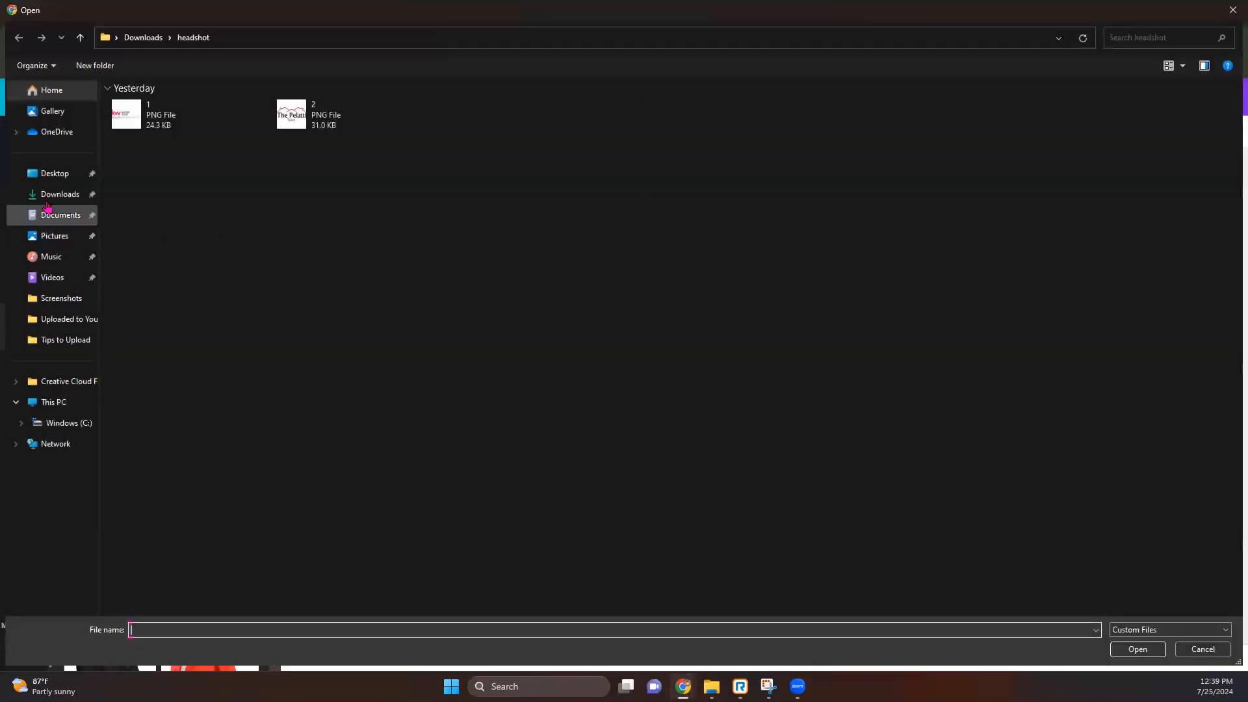
click(55, 194)
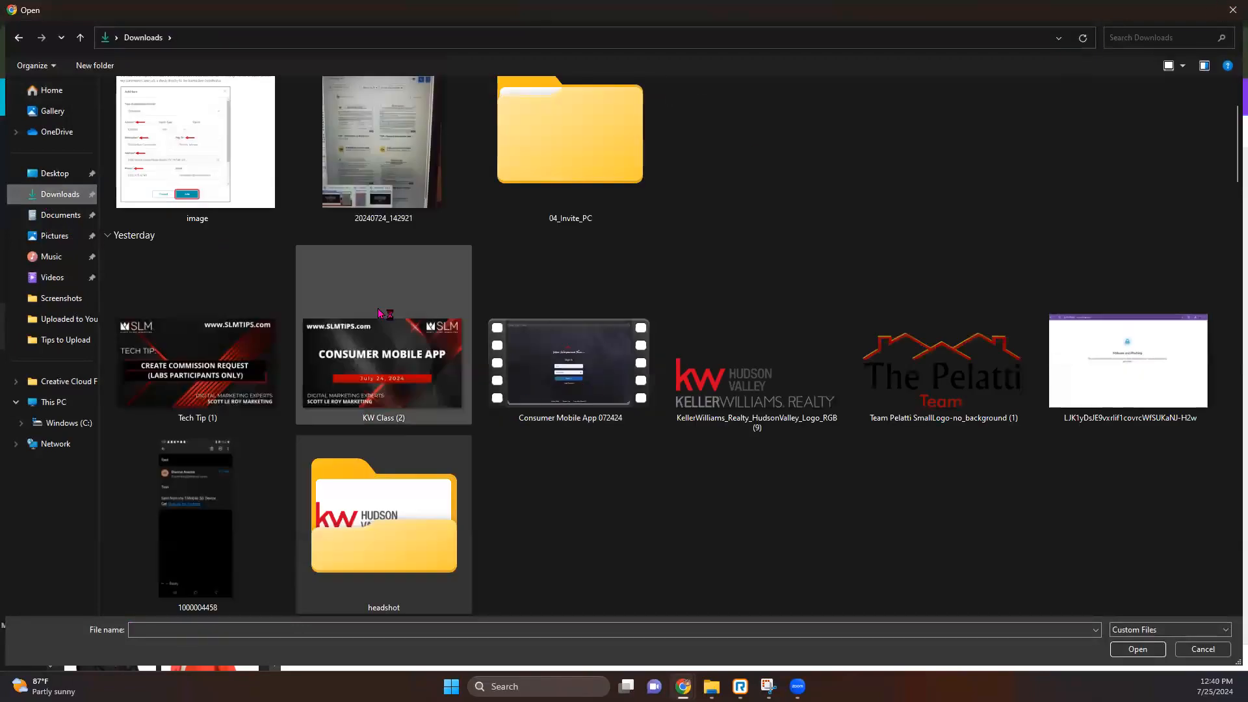
double_click(536, 142)
double_click(147, 123)
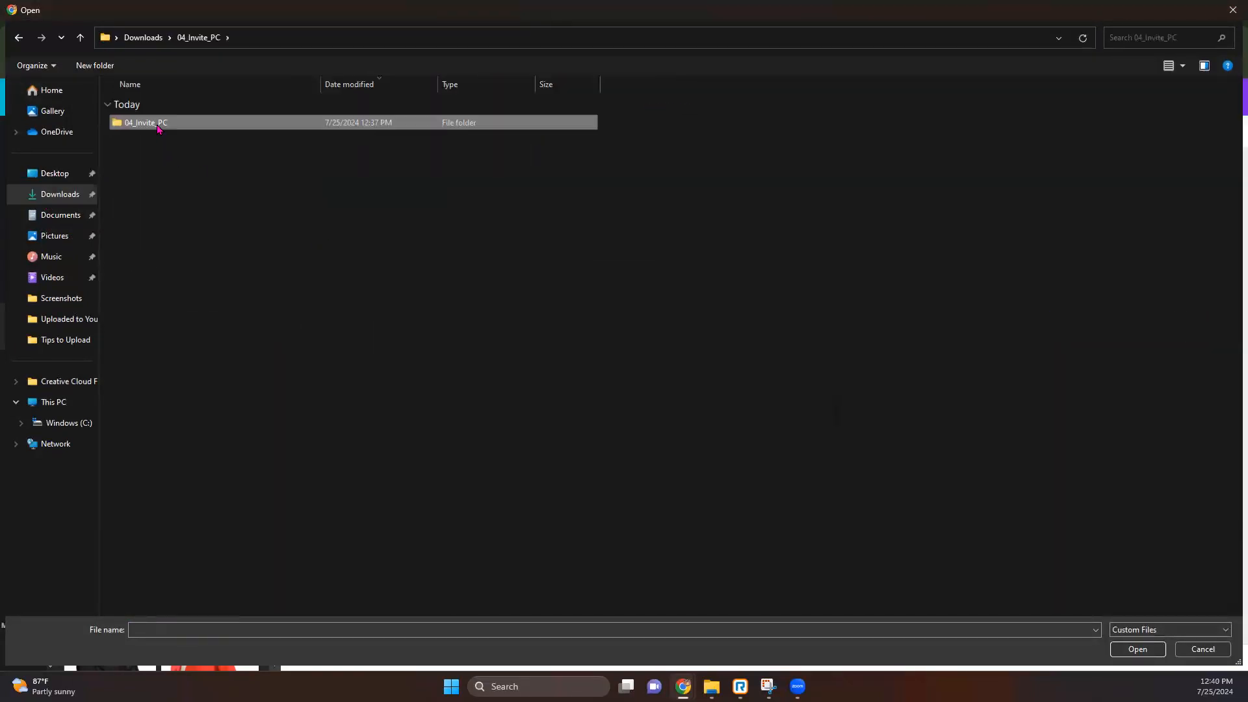
double_click(148, 122)
click(209, 170)
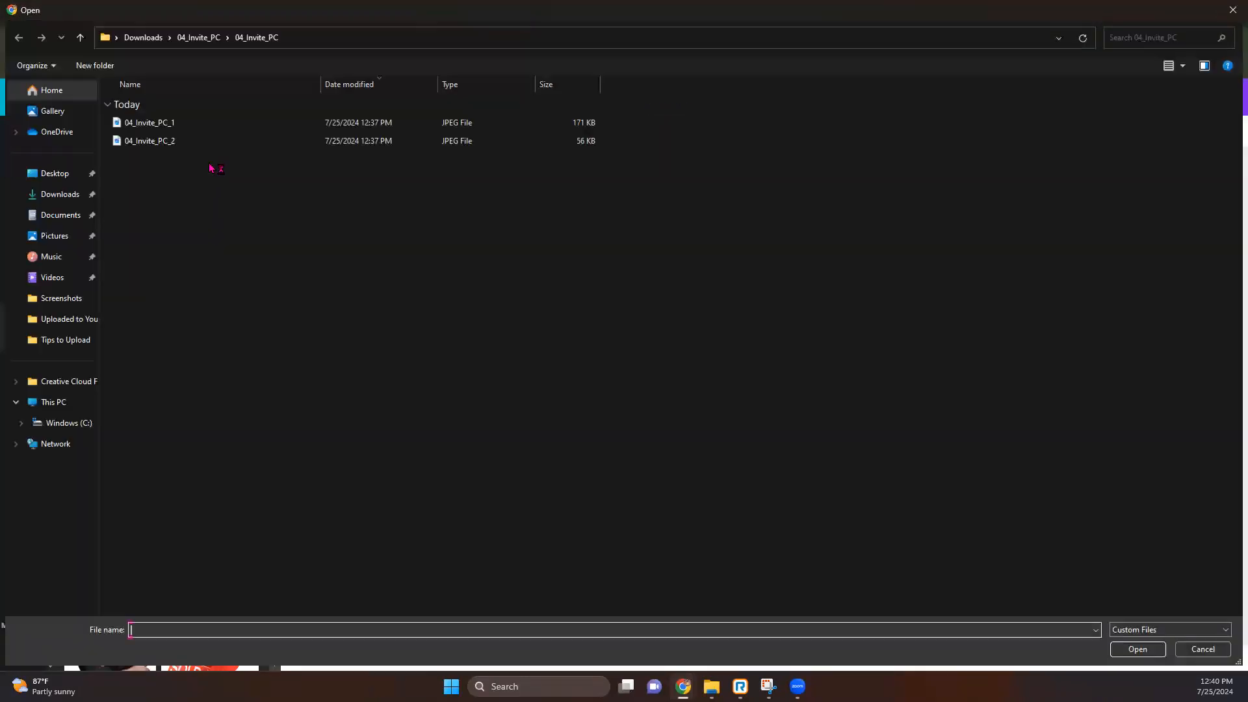
double_click(184, 141)
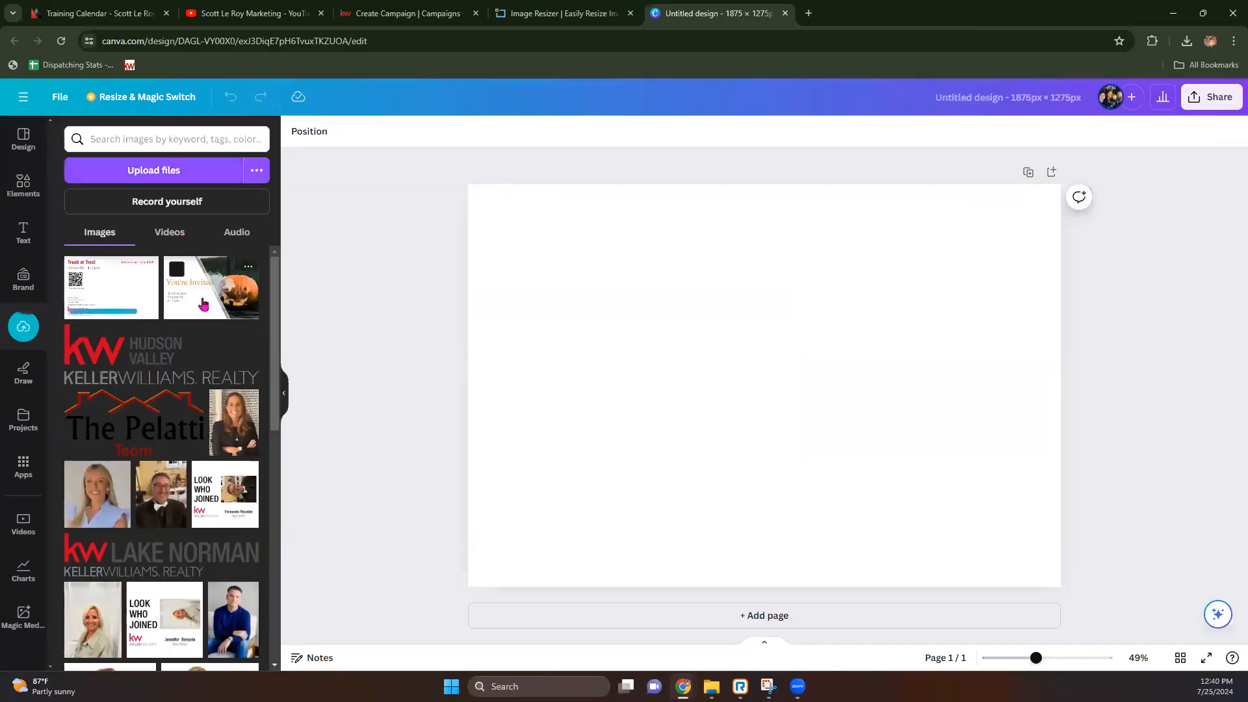
Step: Place the You're Invited pumpkin image on page 1, duplicate it, and swap page 2 to the Trunk or Treat back
drag(177, 268, 510, 357)
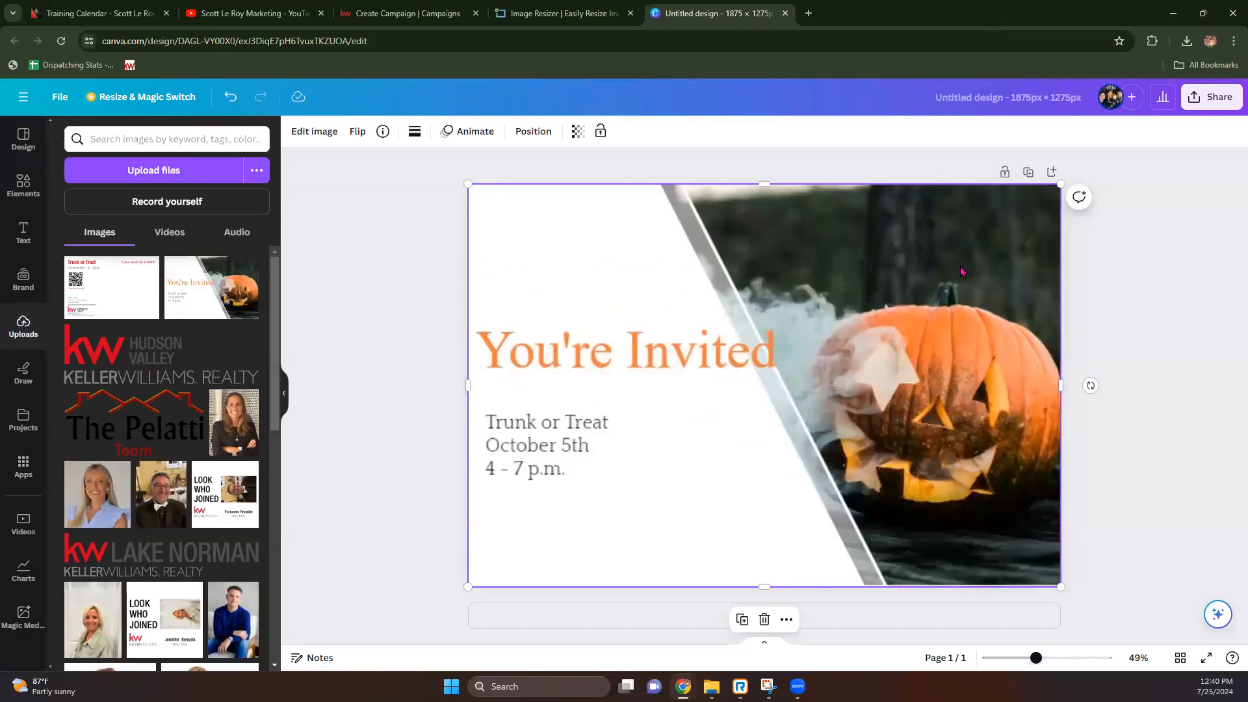
click(1028, 172)
drag(106, 287, 416, 354)
click(346, 359)
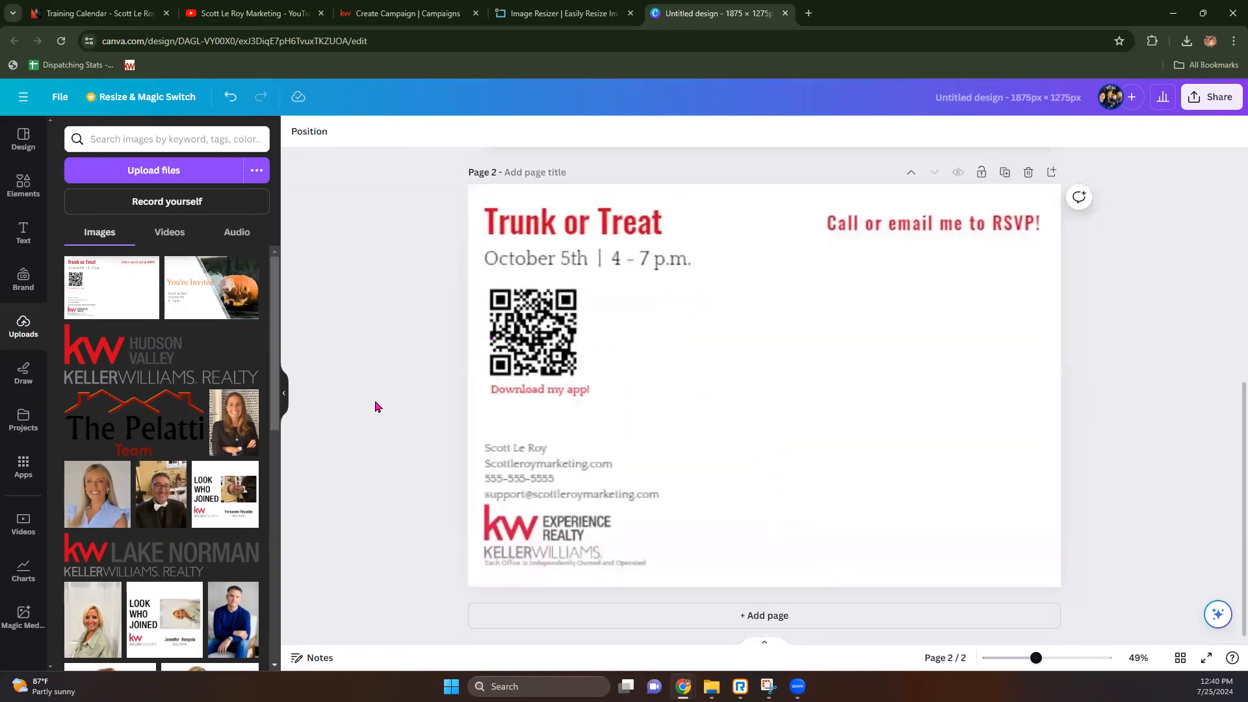
scroll(664, 509, up, 5)
scroll(665, 507, up, 1)
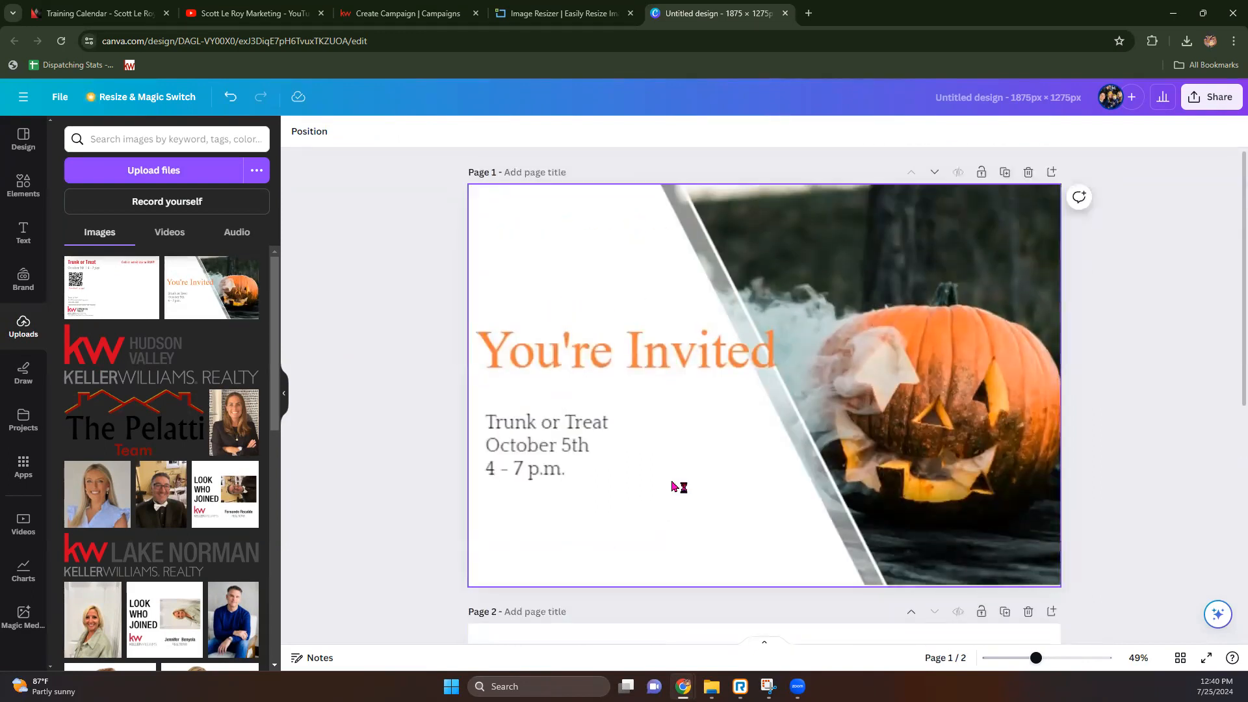
scroll(535, 420, down, 5)
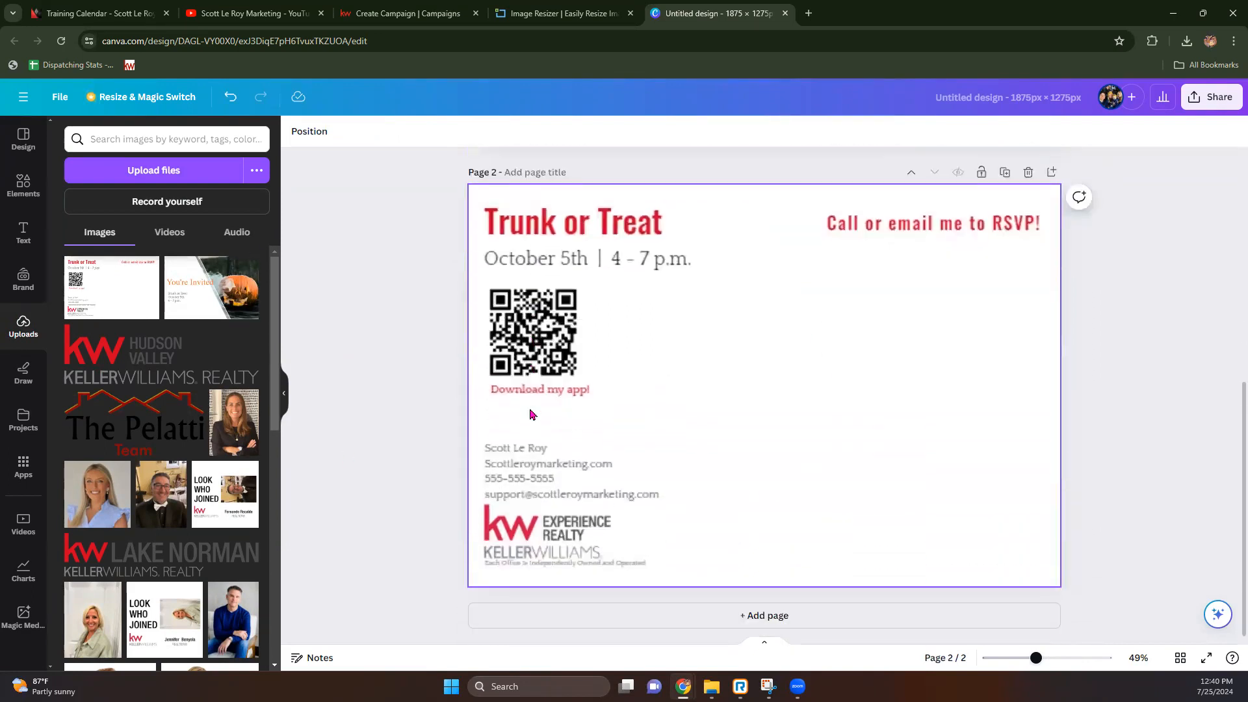
scroll(530, 415, up, 5)
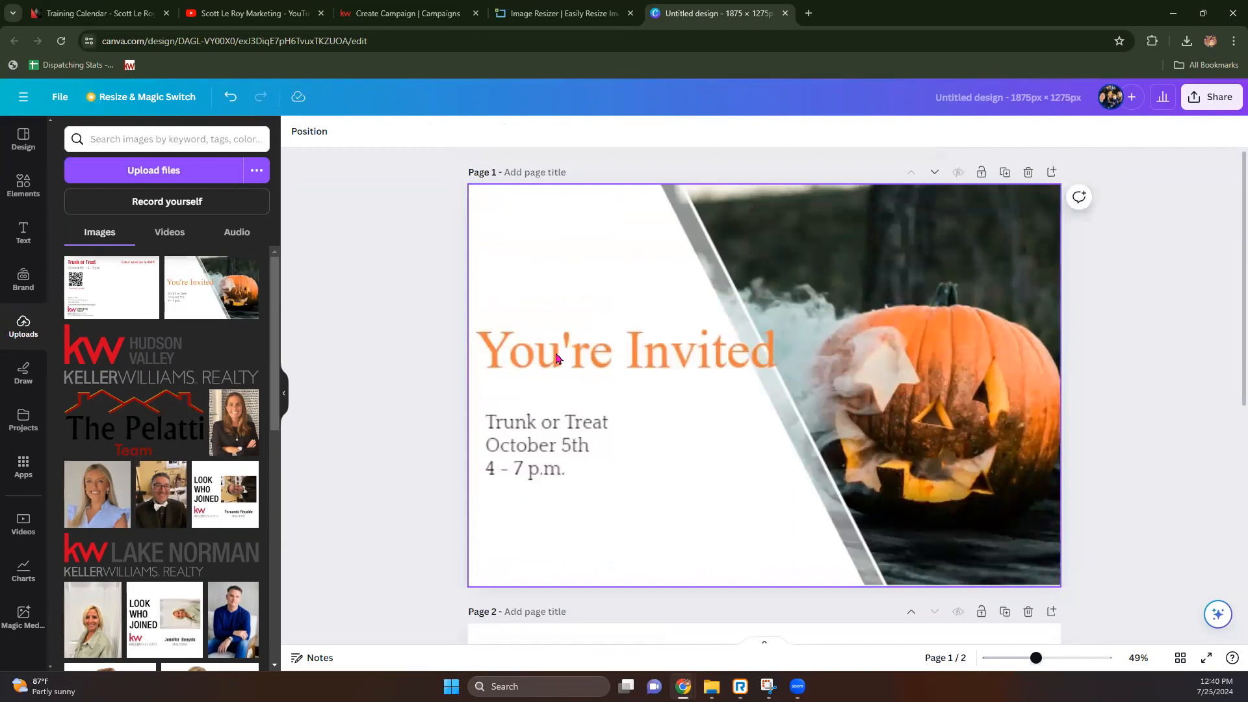
scroll(557, 356, down, 2)
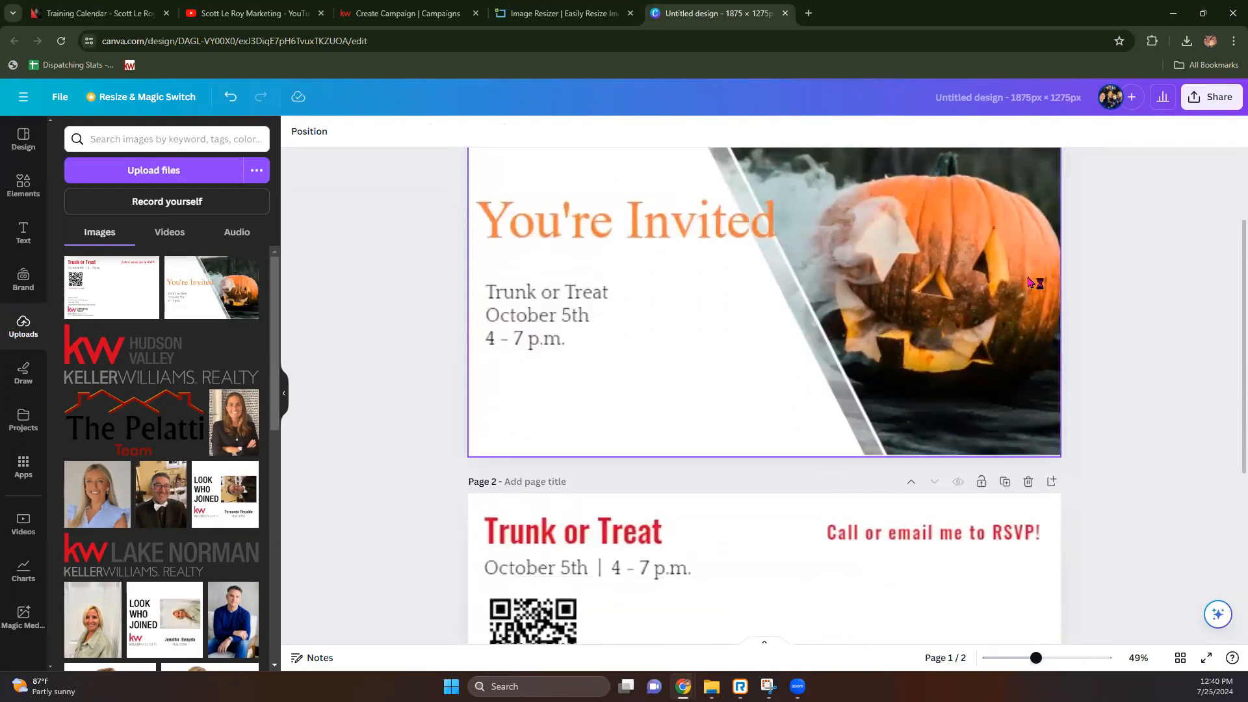
scroll(1029, 283, down, 2)
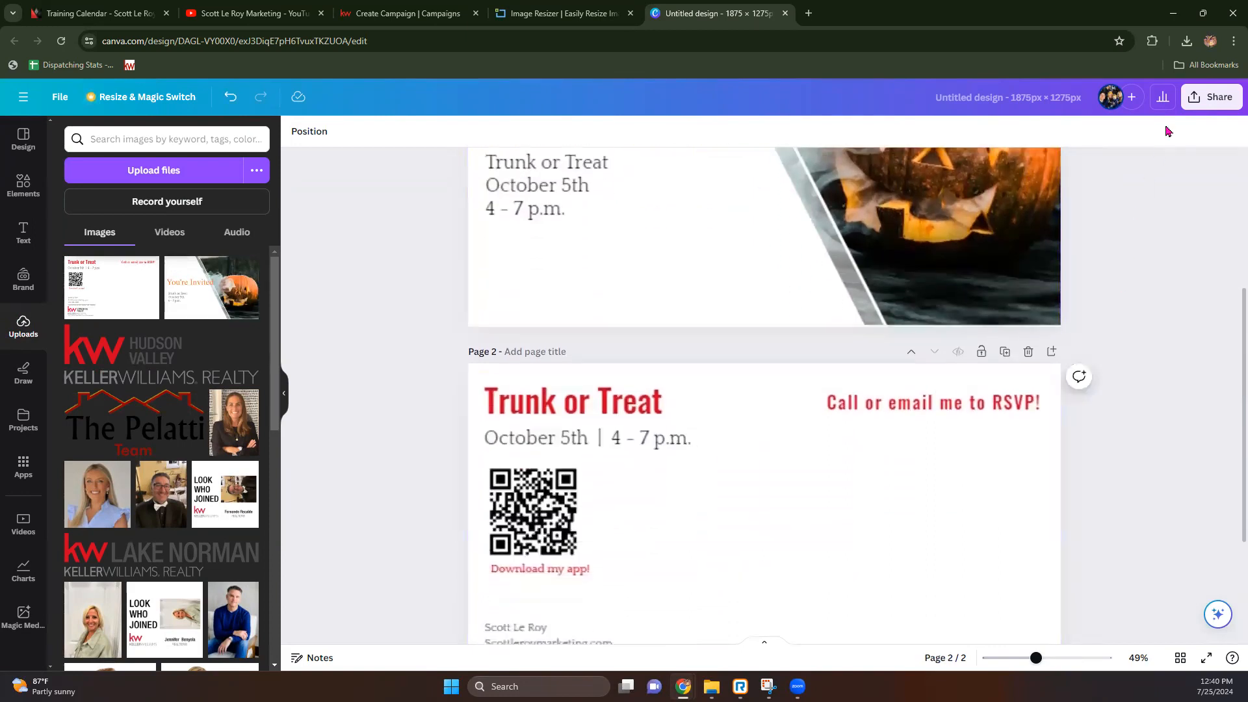
Step: Download only page 1 of the design as a PNG
click(1211, 97)
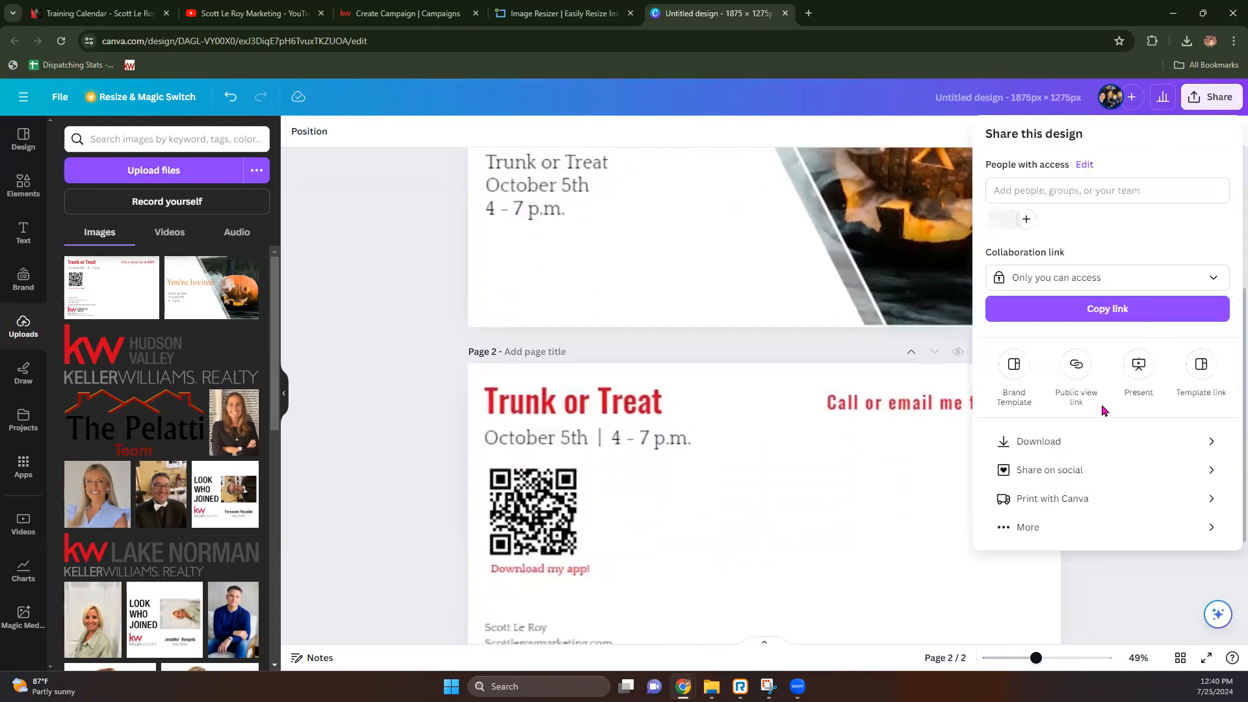
click(1040, 443)
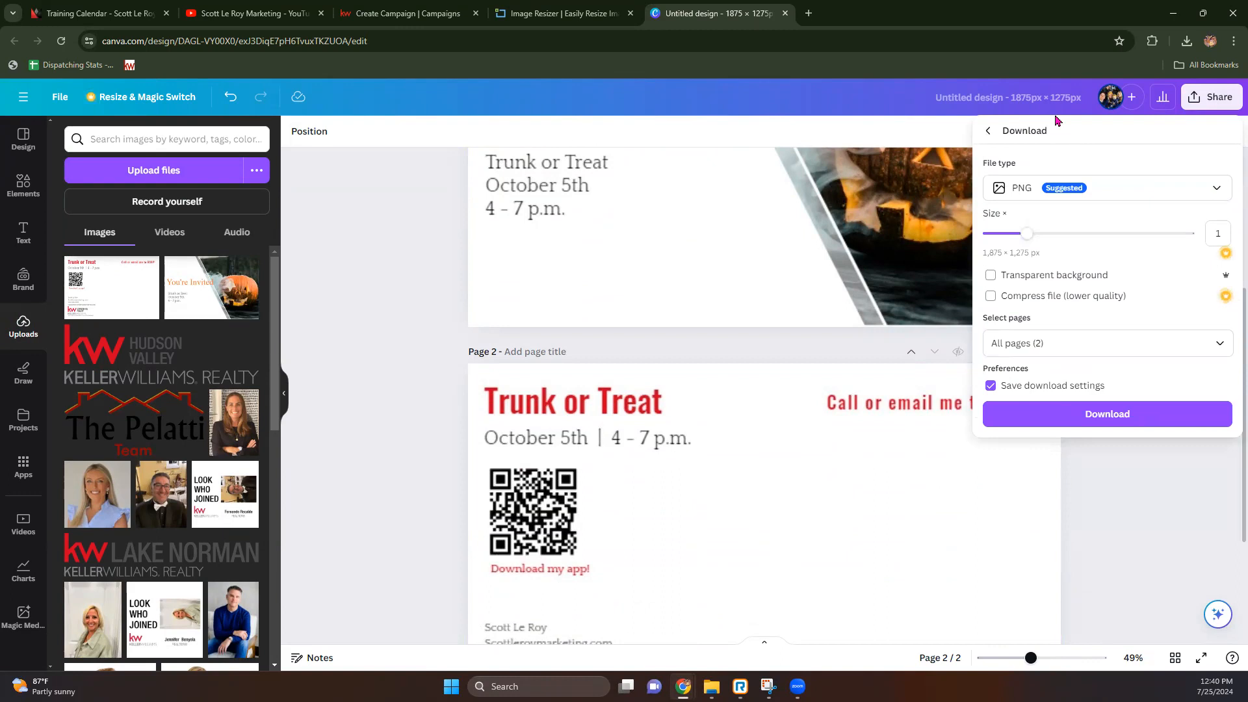
click(1079, 417)
click(1061, 350)
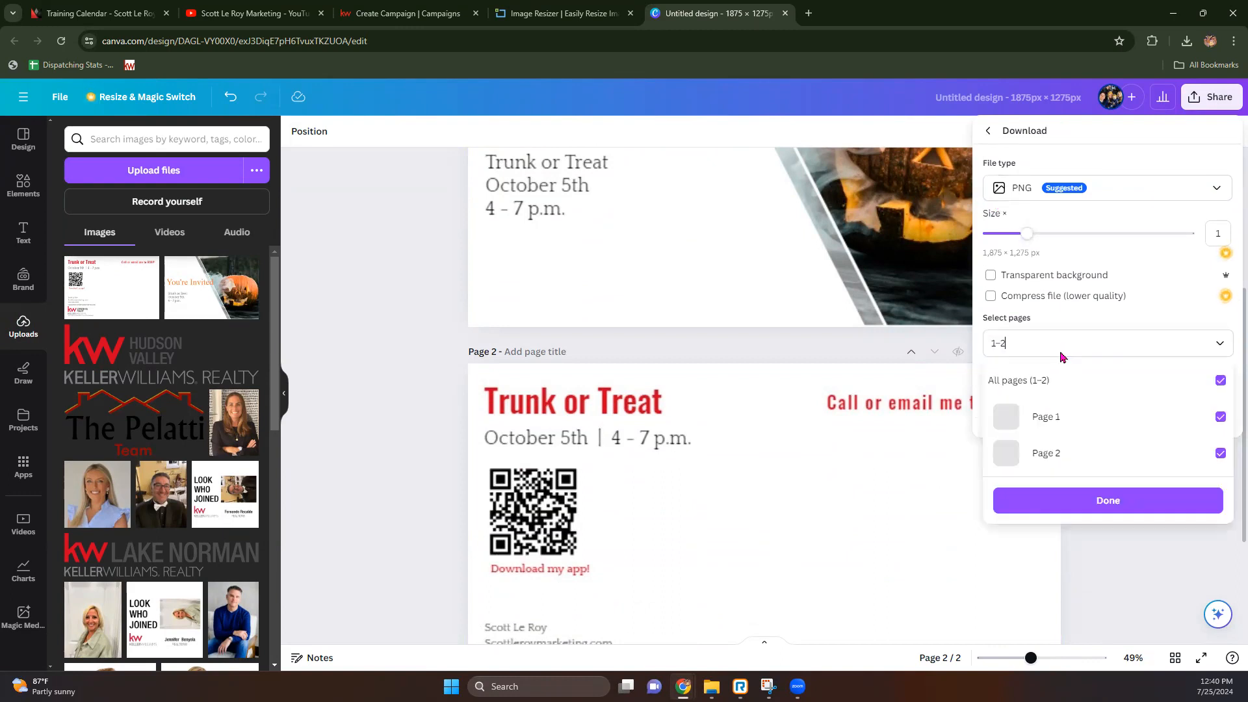
click(1220, 382)
click(1220, 416)
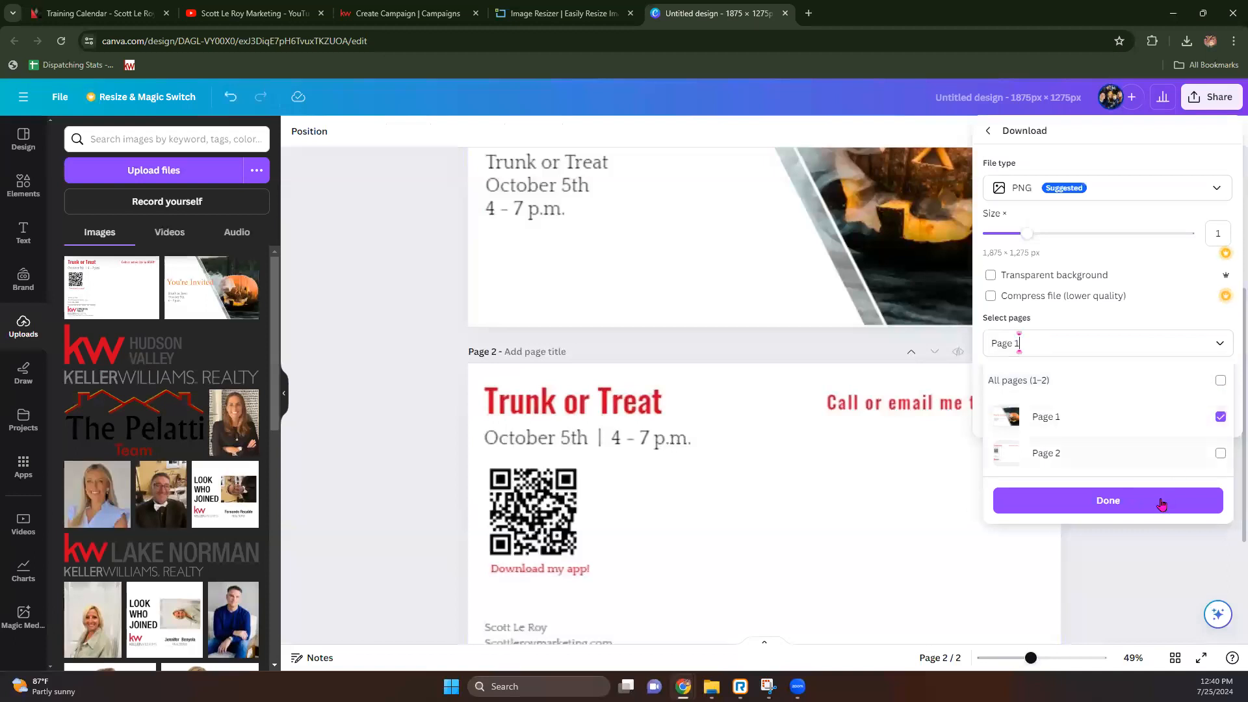
click(1164, 502)
click(1097, 415)
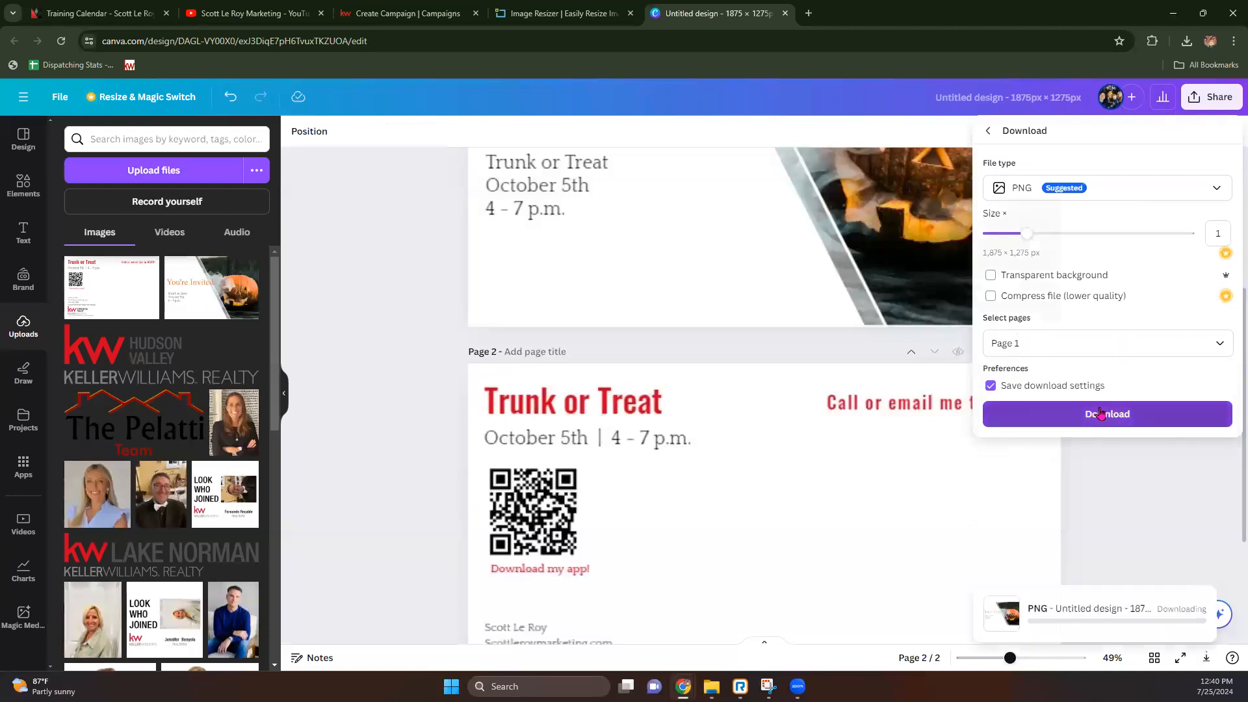
Step: Download only page 2 as a PNG and dismiss the downloads notice
click(1199, 104)
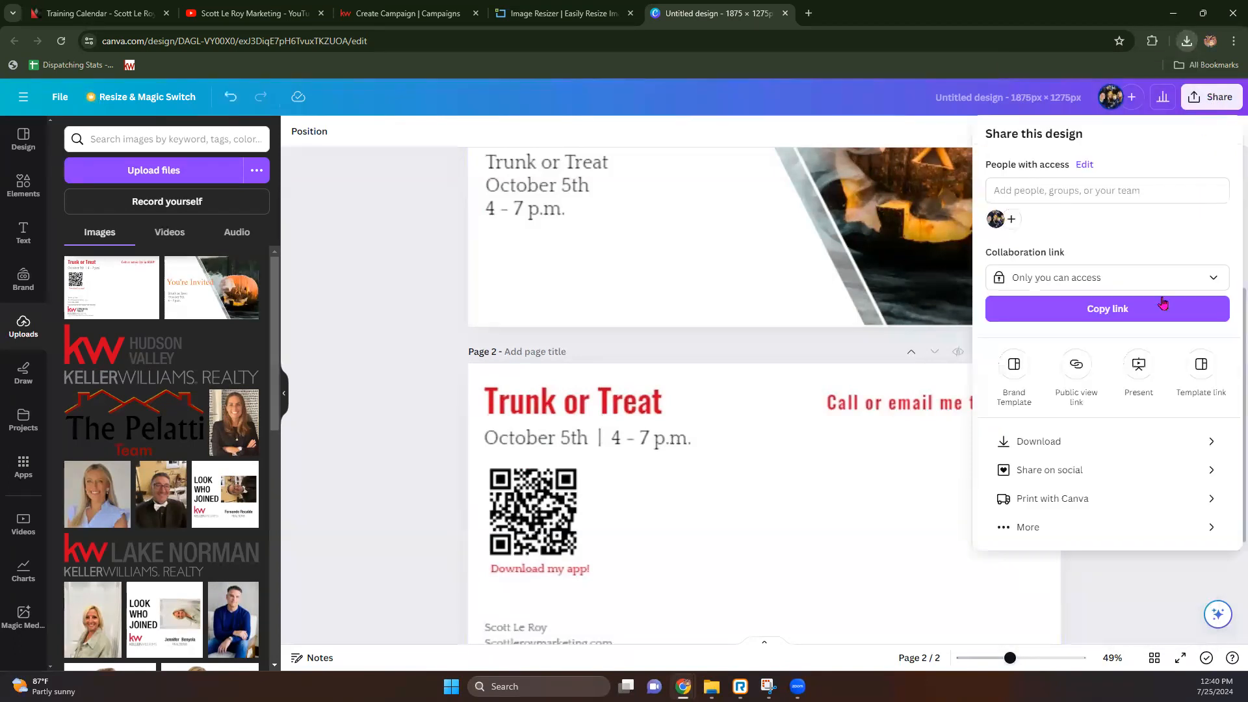
click(1087, 442)
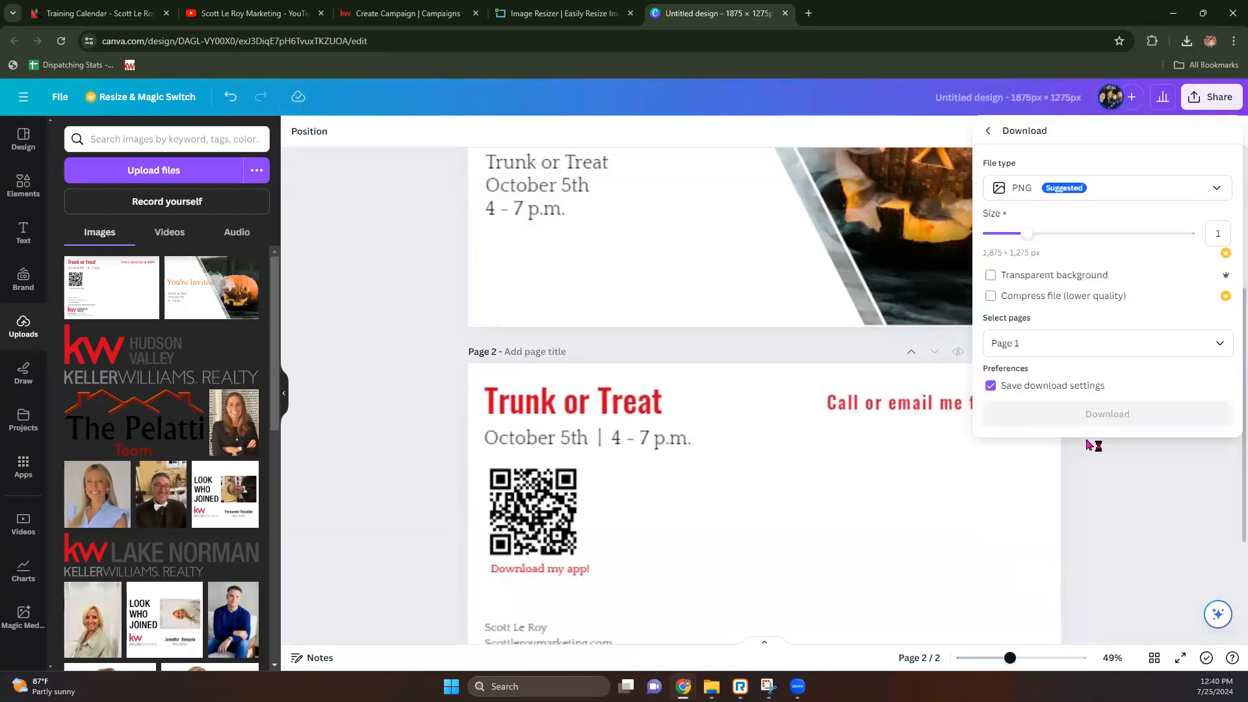
click(1116, 343)
click(1220, 416)
click(1221, 453)
click(1178, 502)
click(1125, 416)
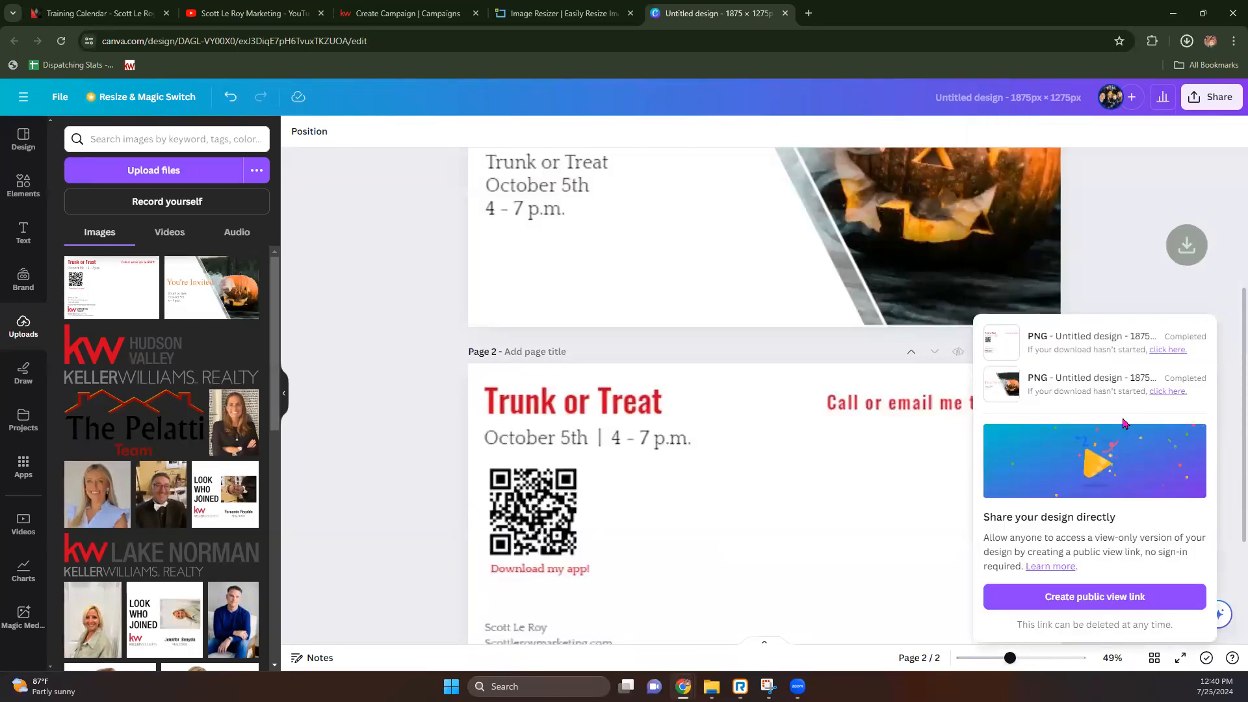
click(284, 403)
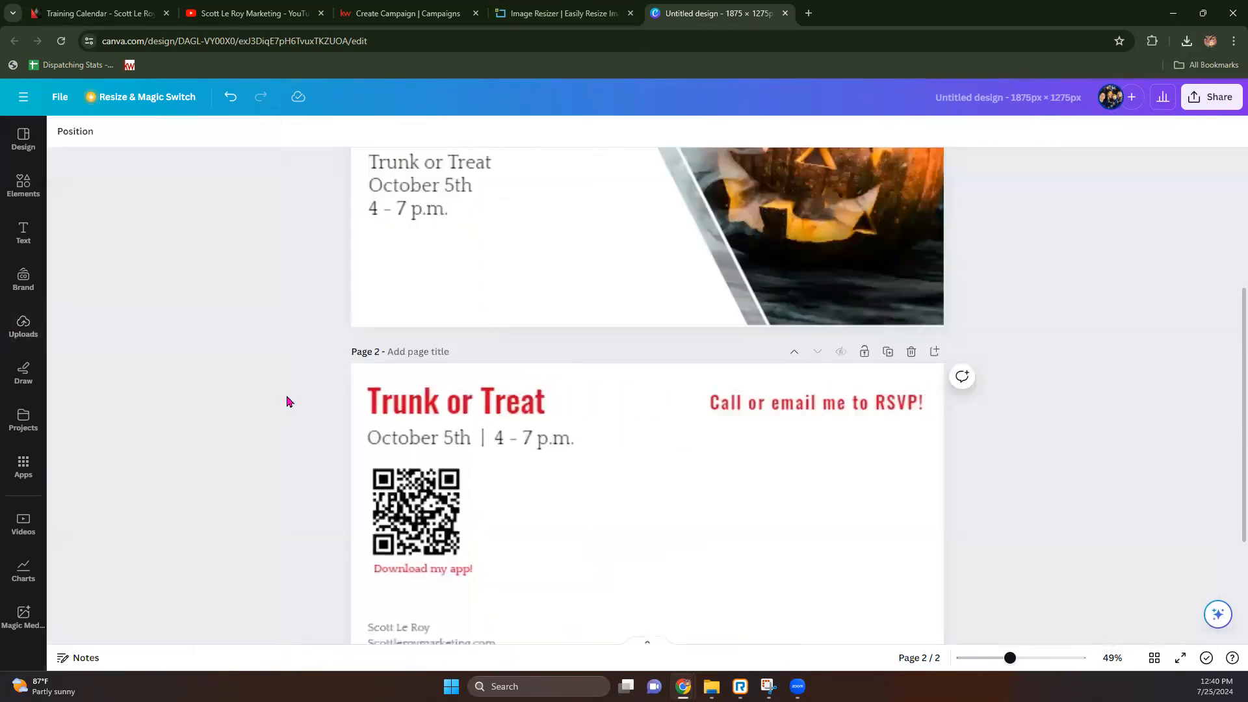
Step: Upload the downloaded Canva front and back postcard PNGs into the FRONT and BACK boxes
click(379, 9)
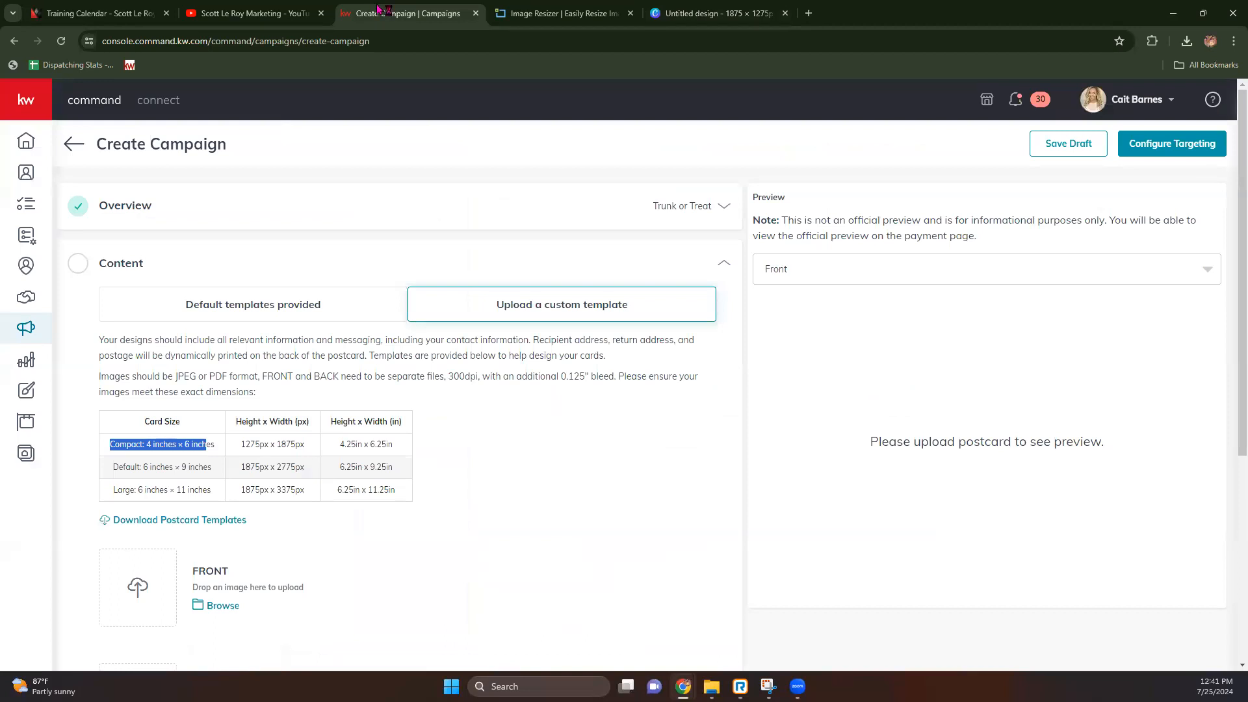
scroll(368, 441, down, 5)
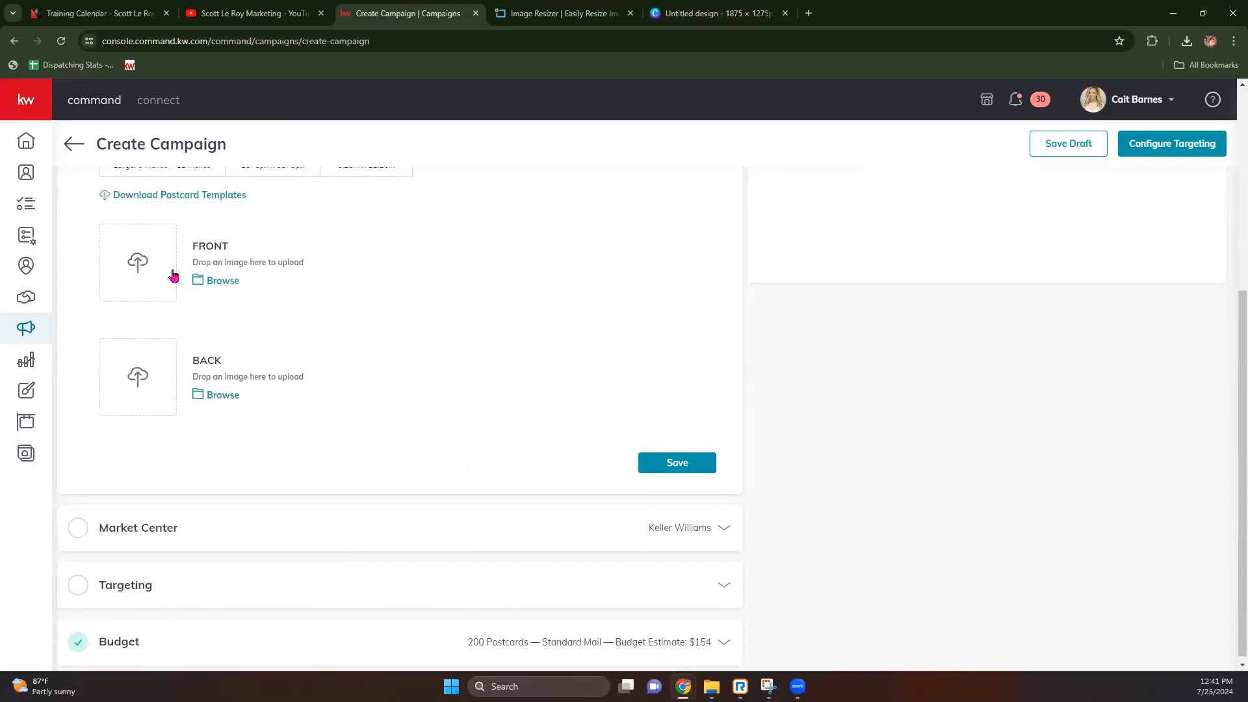
click(1187, 40)
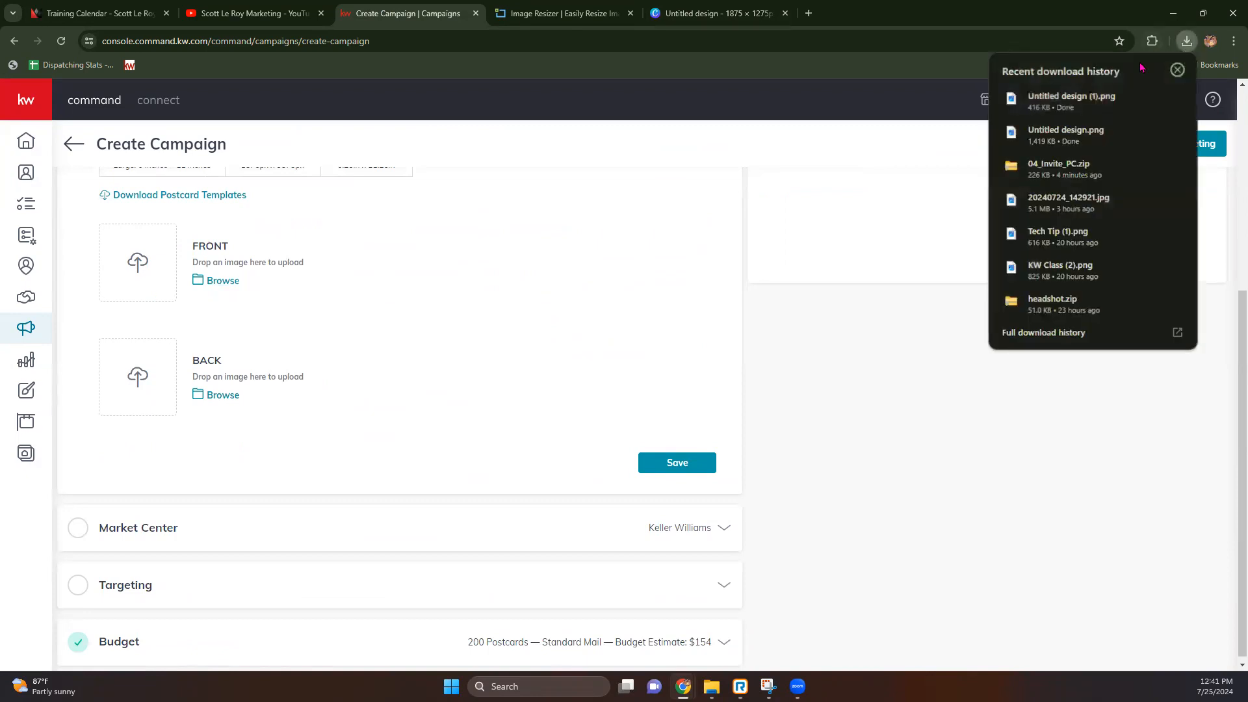
drag(1057, 136, 149, 265)
drag(1071, 101, 156, 387)
click(457, 334)
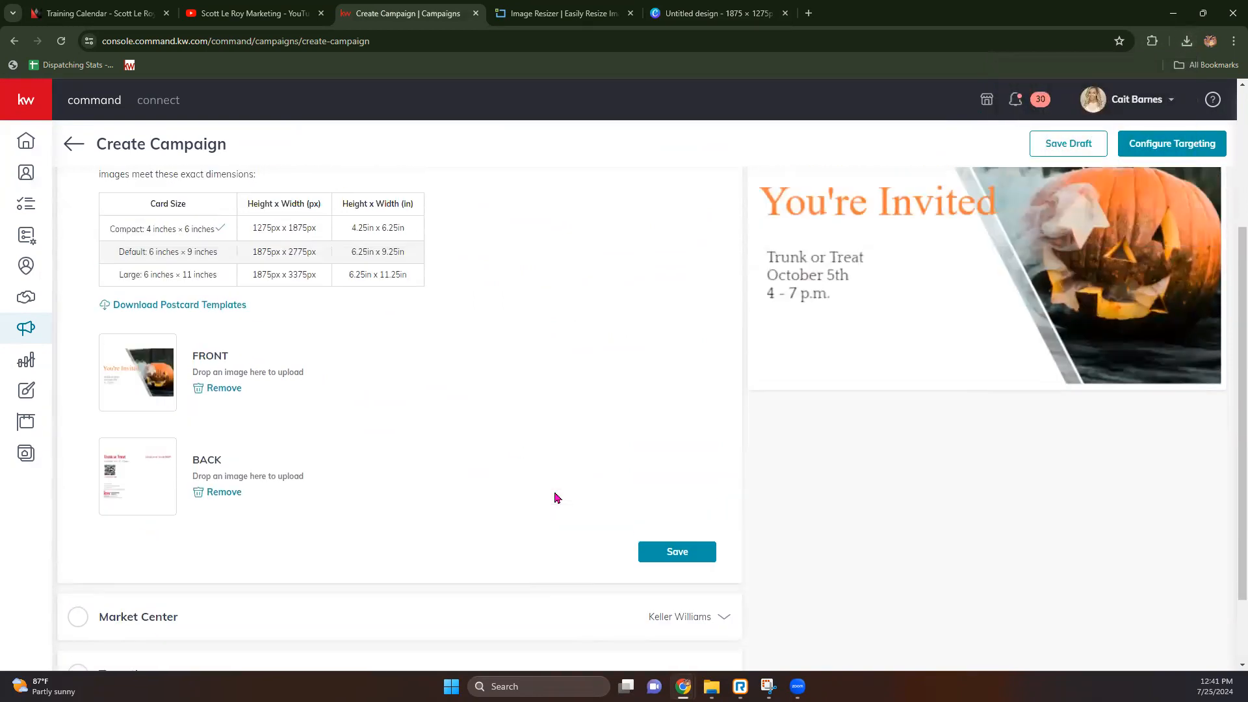
Step: Preview the postcard's back and front sides and review the campaign page
scroll(554, 498, up, 3)
click(989, 268)
click(951, 331)
click(952, 283)
click(944, 300)
scroll(645, 394, down, 4)
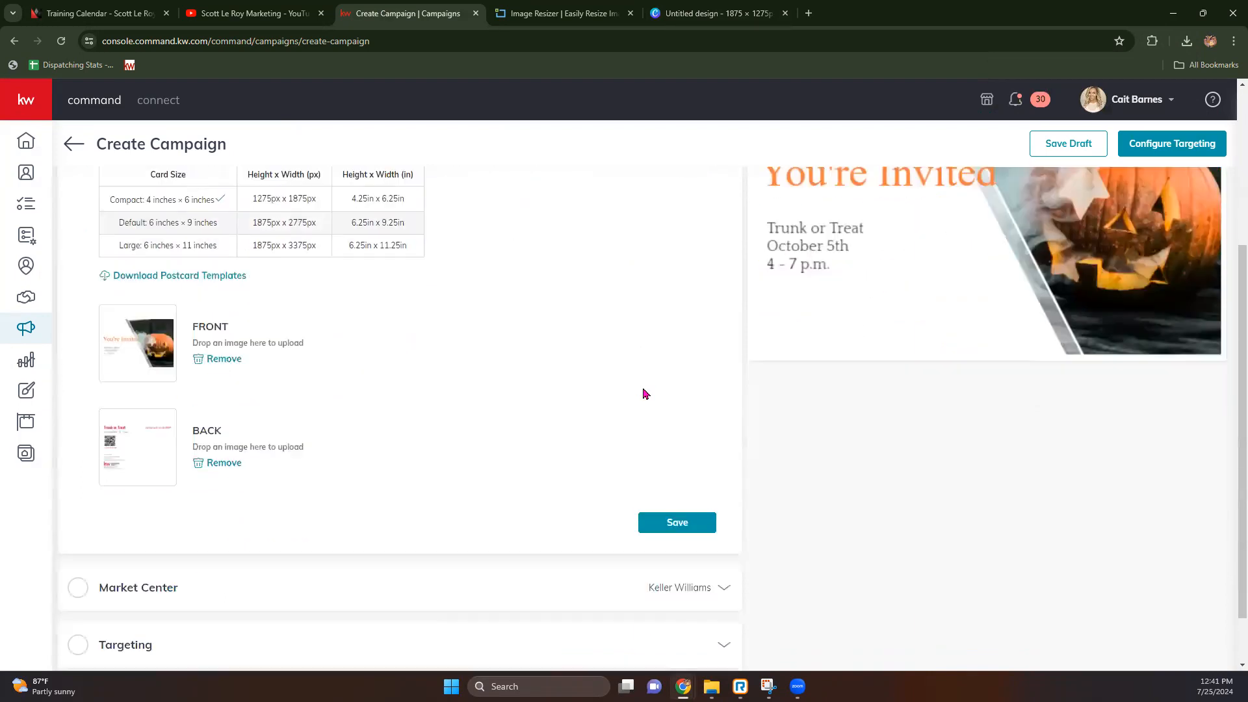
scroll(646, 394, down, 1)
scroll(948, 362, up, 5)
scroll(819, 498, down, 4)
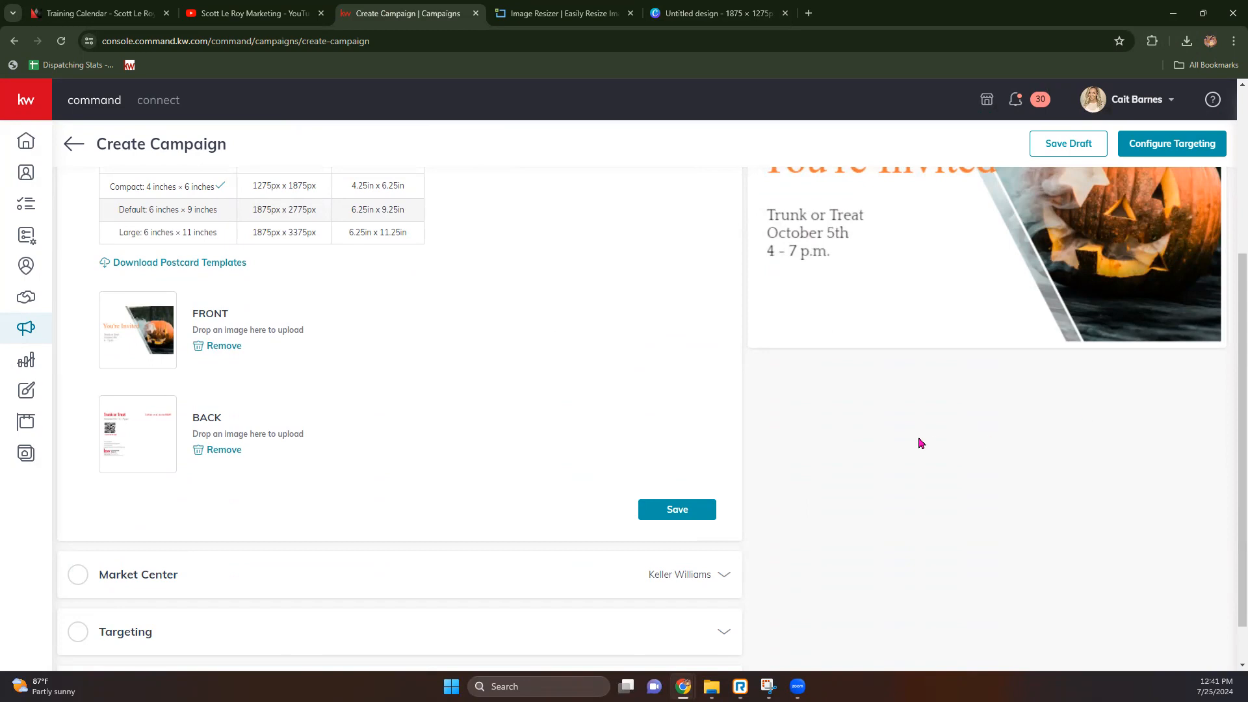
scroll(384, 354, up, 4)
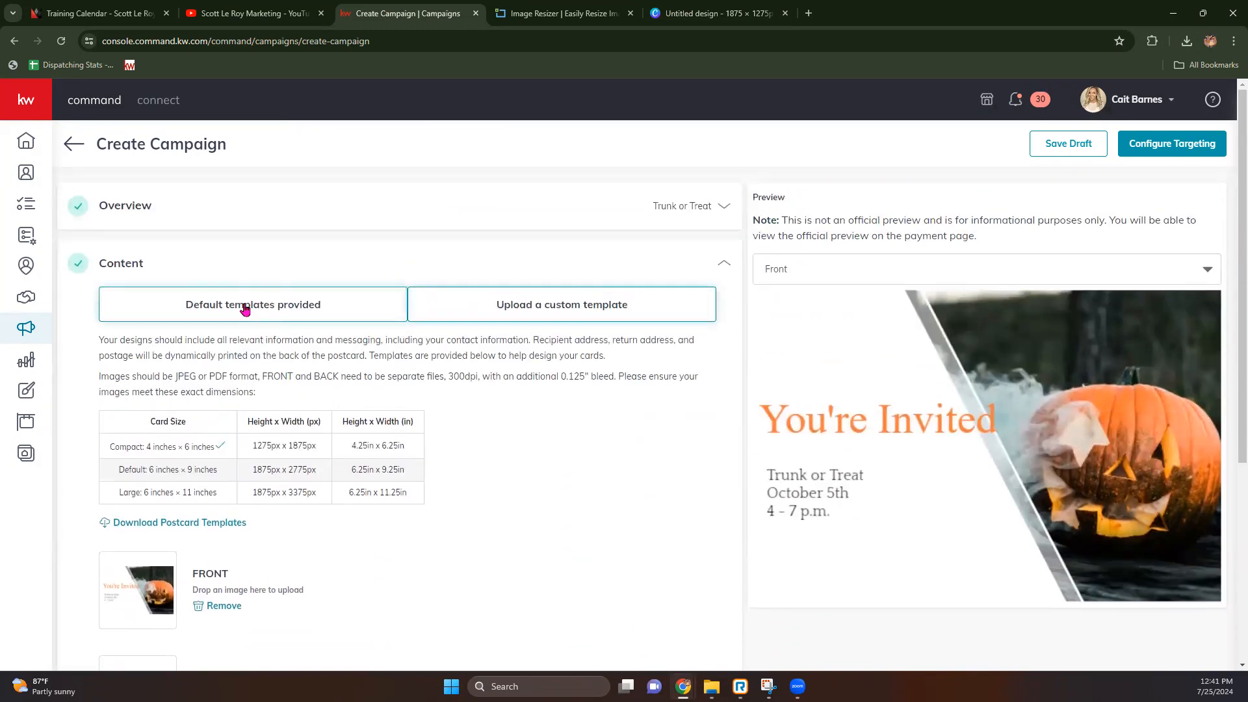
scroll(1213, 537, down, 2)
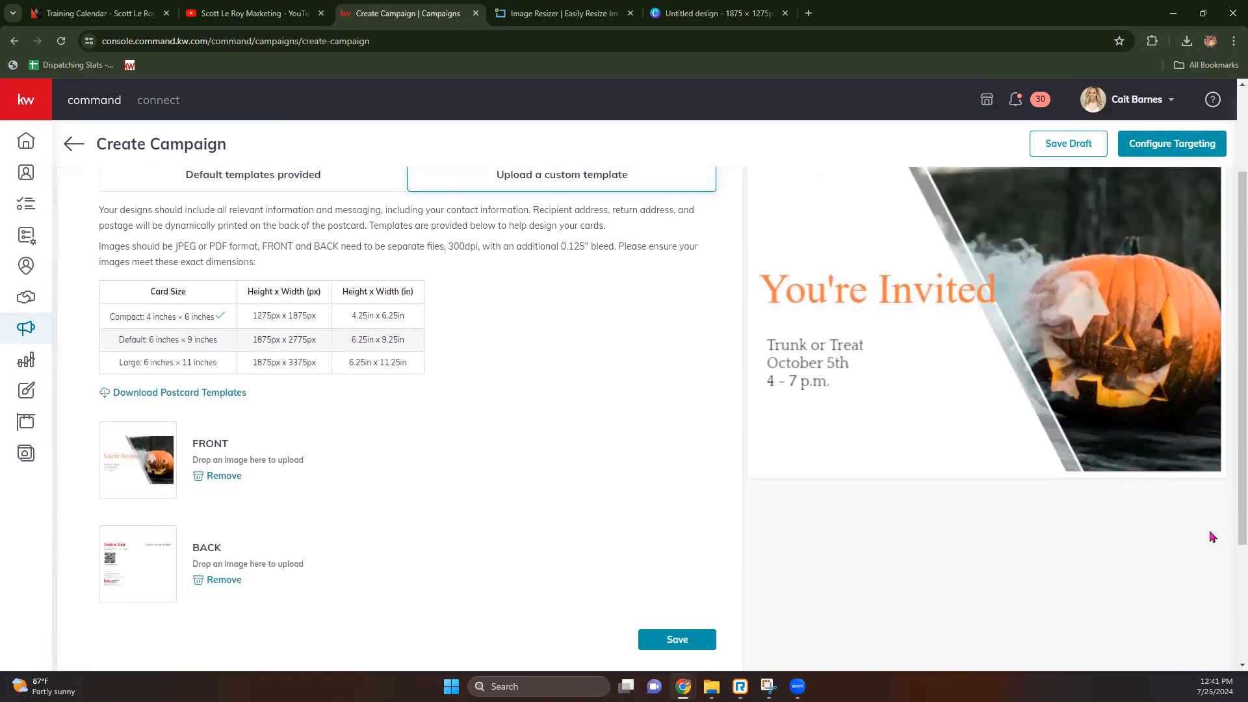
scroll(1213, 537, down, 2)
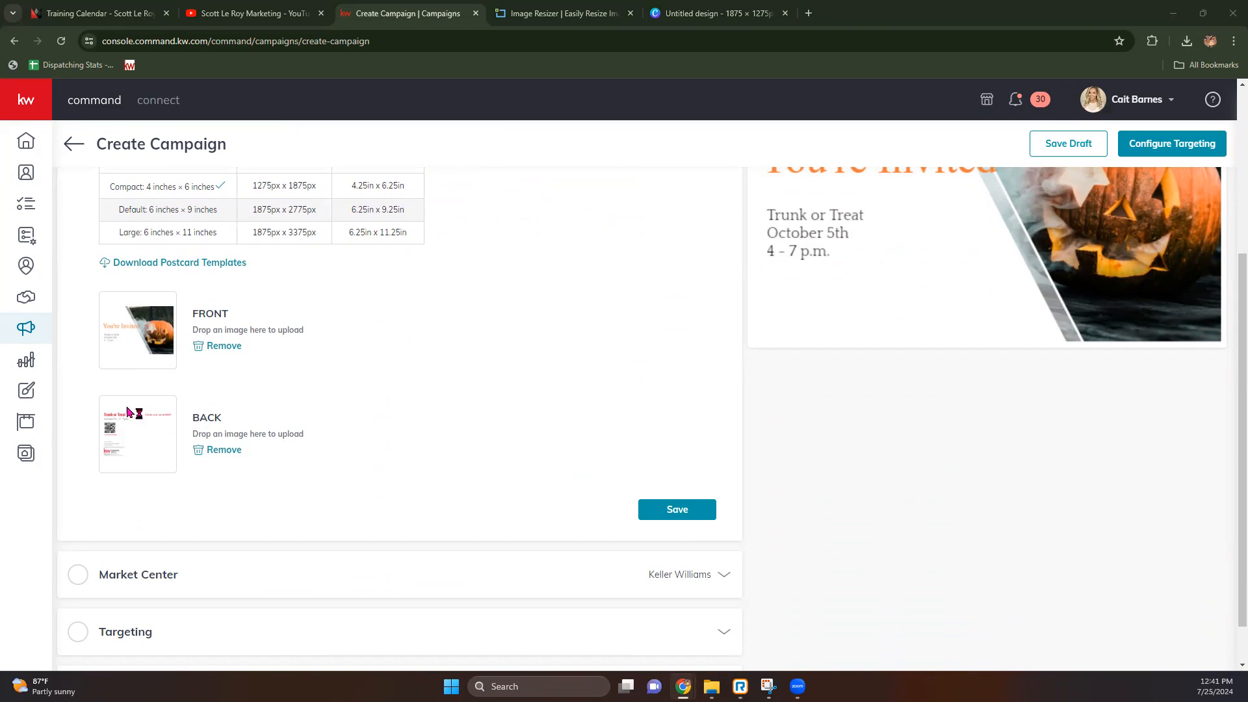
scroll(810, 447, up, 3)
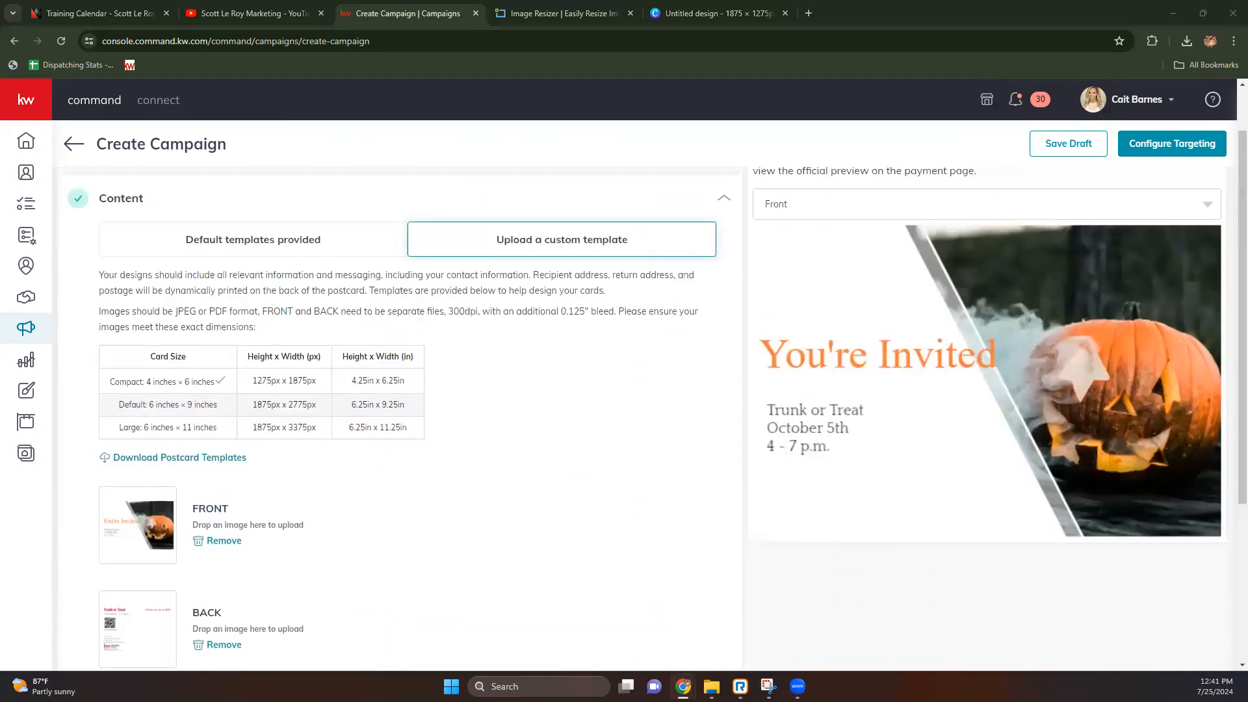
scroll(377, 505, down, 3)
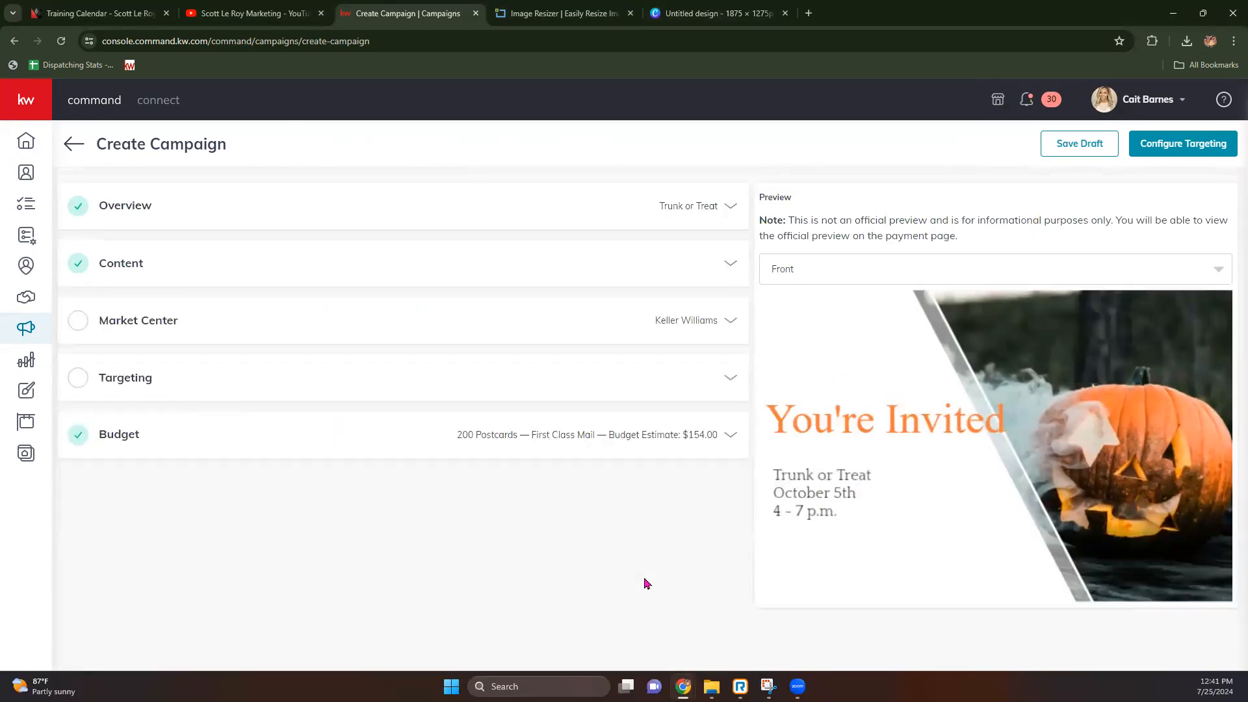
Step: Enter Market Center zip 6202 and confirm the address as entered
click(714, 321)
click(620, 512)
text(62025)
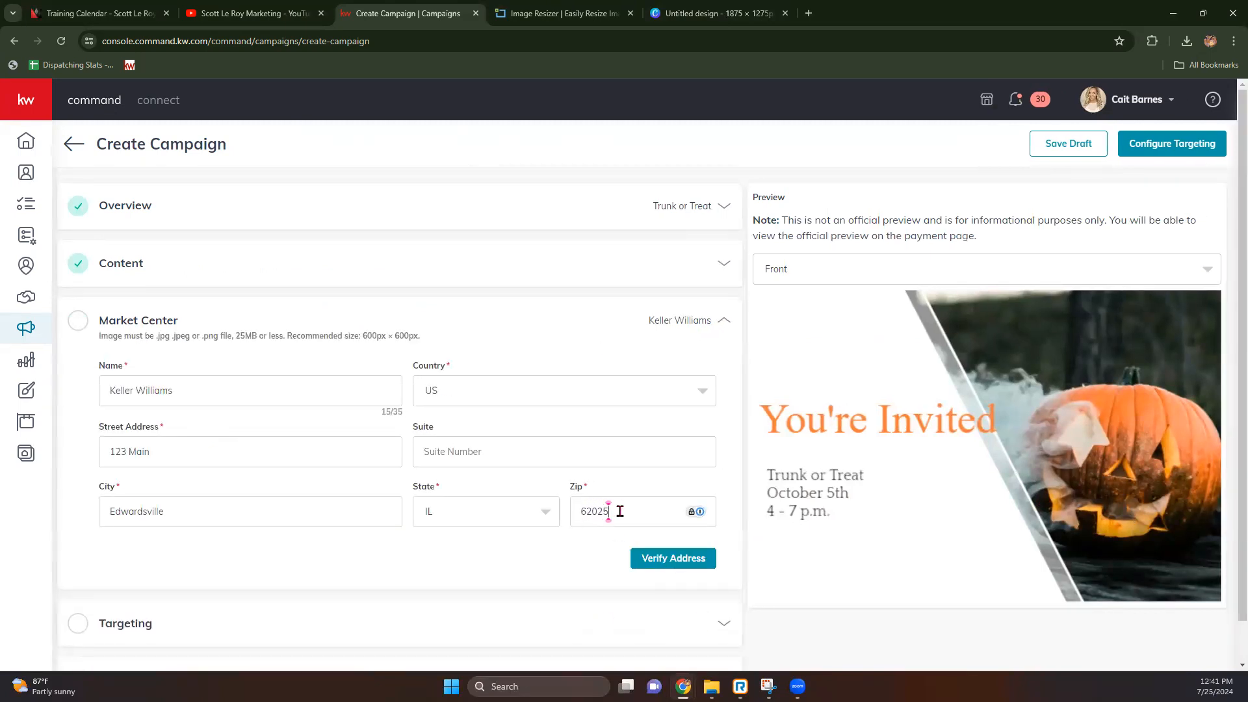
click(674, 560)
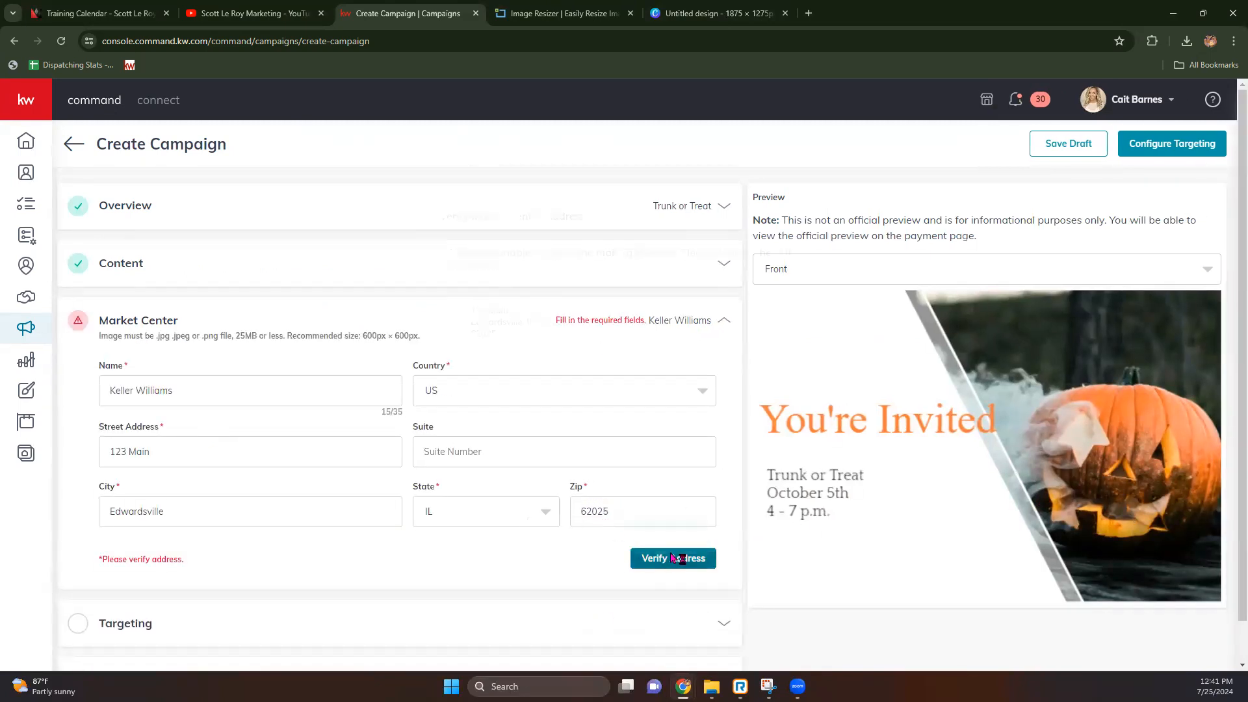
click(462, 373)
click(700, 482)
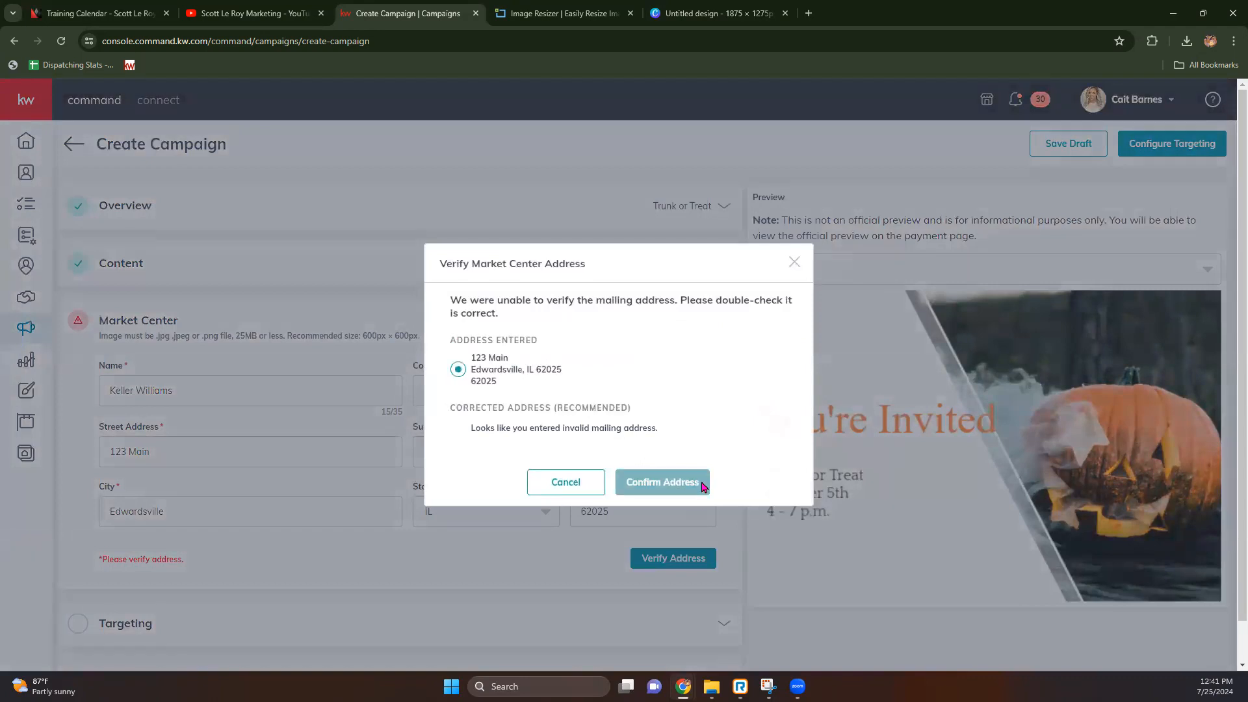
click(159, 380)
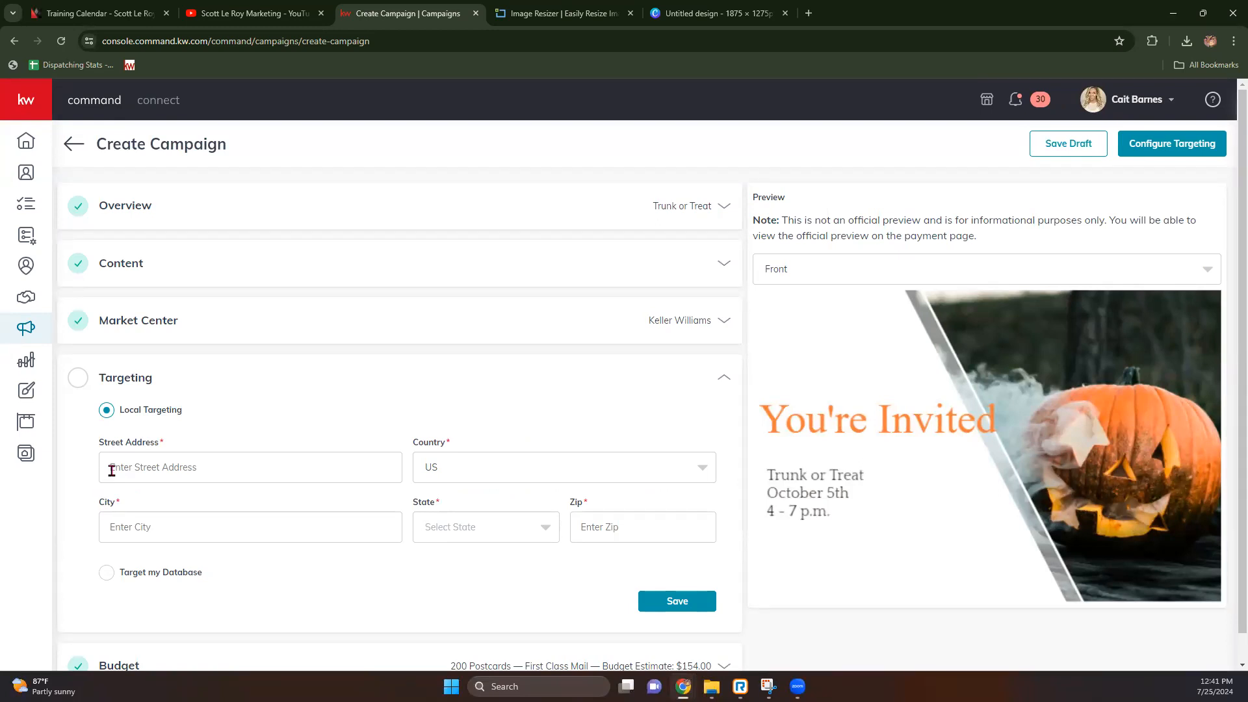
Step: Switch Targeting to Target my Database, browse contacts without adding any, and save
click(108, 574)
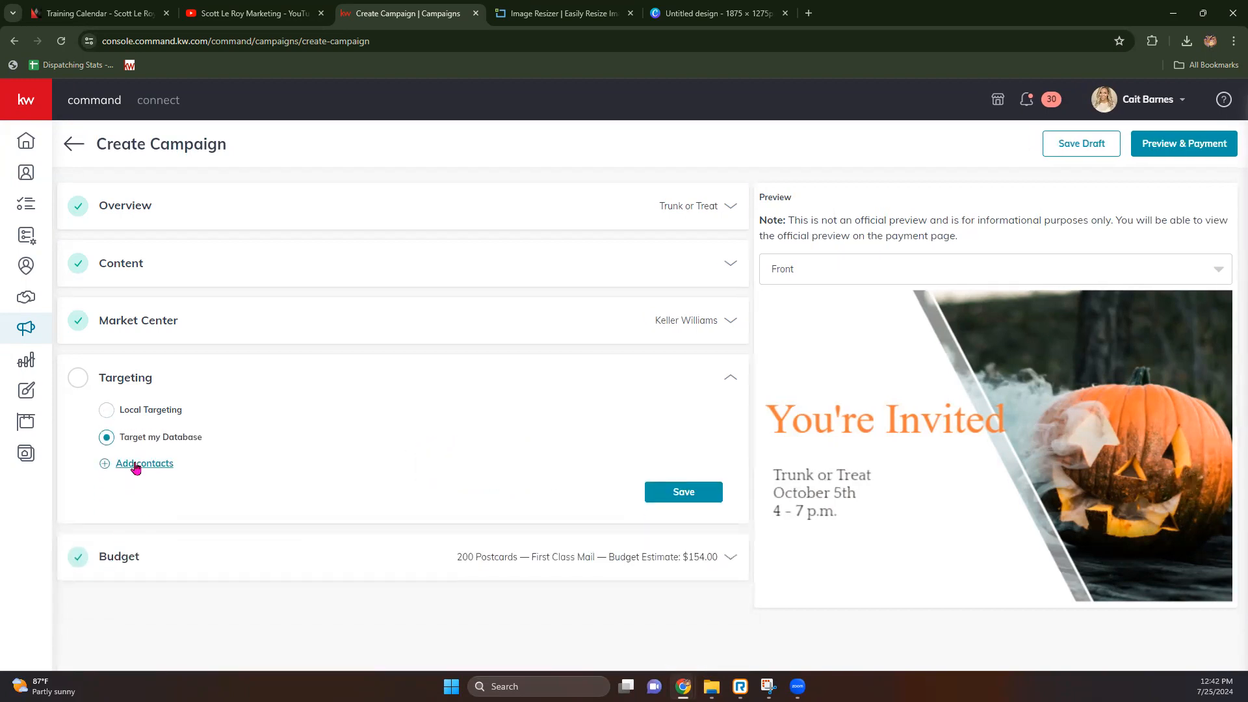
click(135, 465)
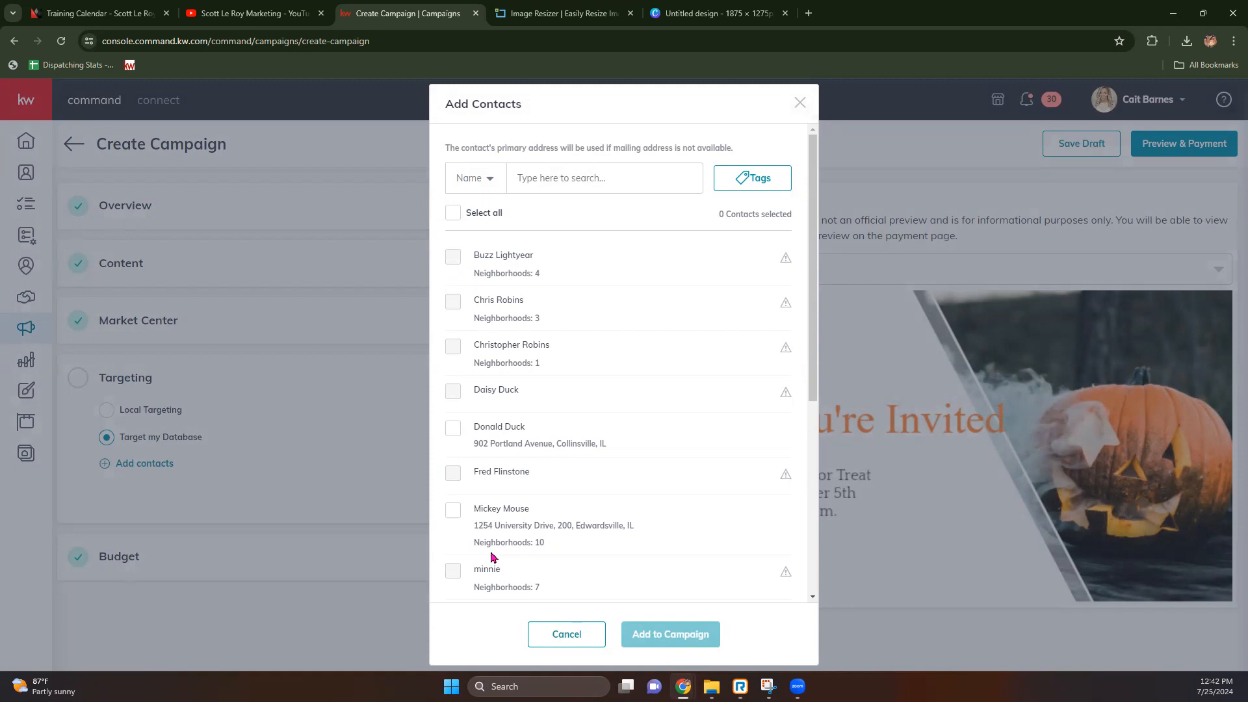
mouse_move(506, 542)
drag(457, 154, 530, 160)
drag(618, 158, 729, 162)
click(746, 160)
click(549, 642)
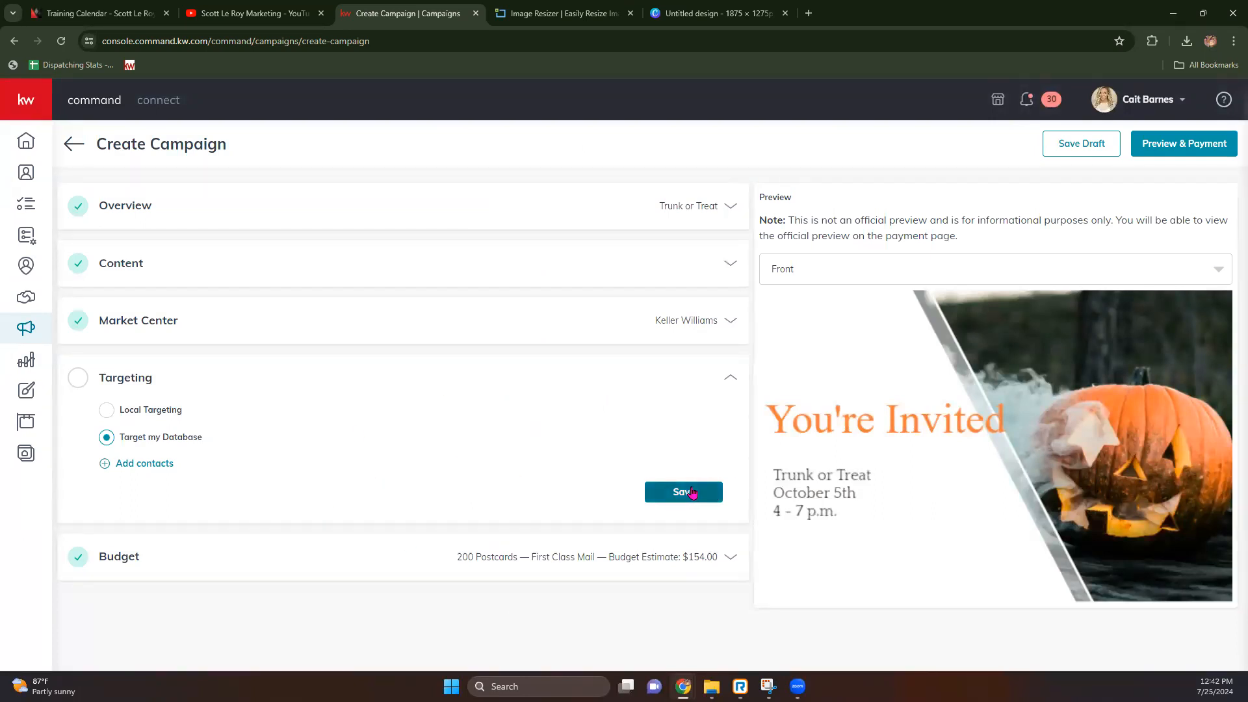
click(664, 496)
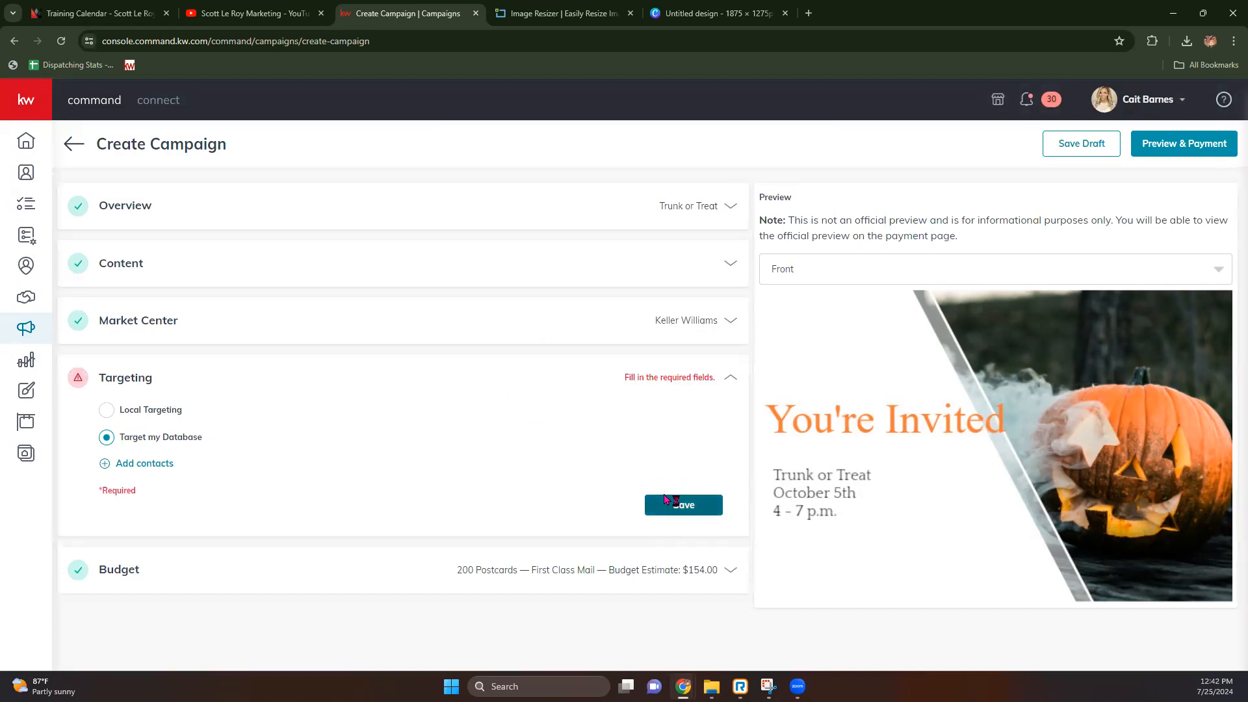
Step: Switch back to Local Targeting and enter the street address '123 main st'
click(106, 411)
click(204, 473)
text(123)
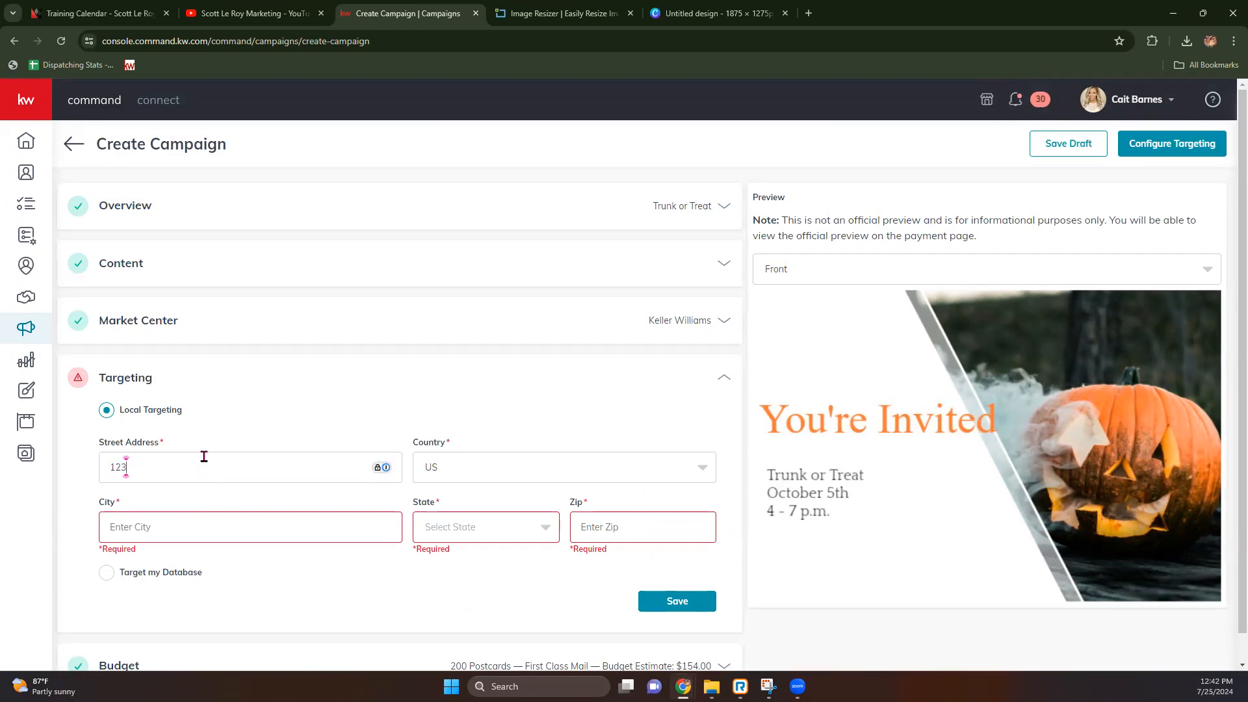
text( main sr)
key(Tab)
key(shift+Tab)
click(204, 456)
key(BackSpace)
text(t)
Step: Fill in city Edwardsville, state IL and zip 62025, then save the targeting
key(Tab)
text(edw)
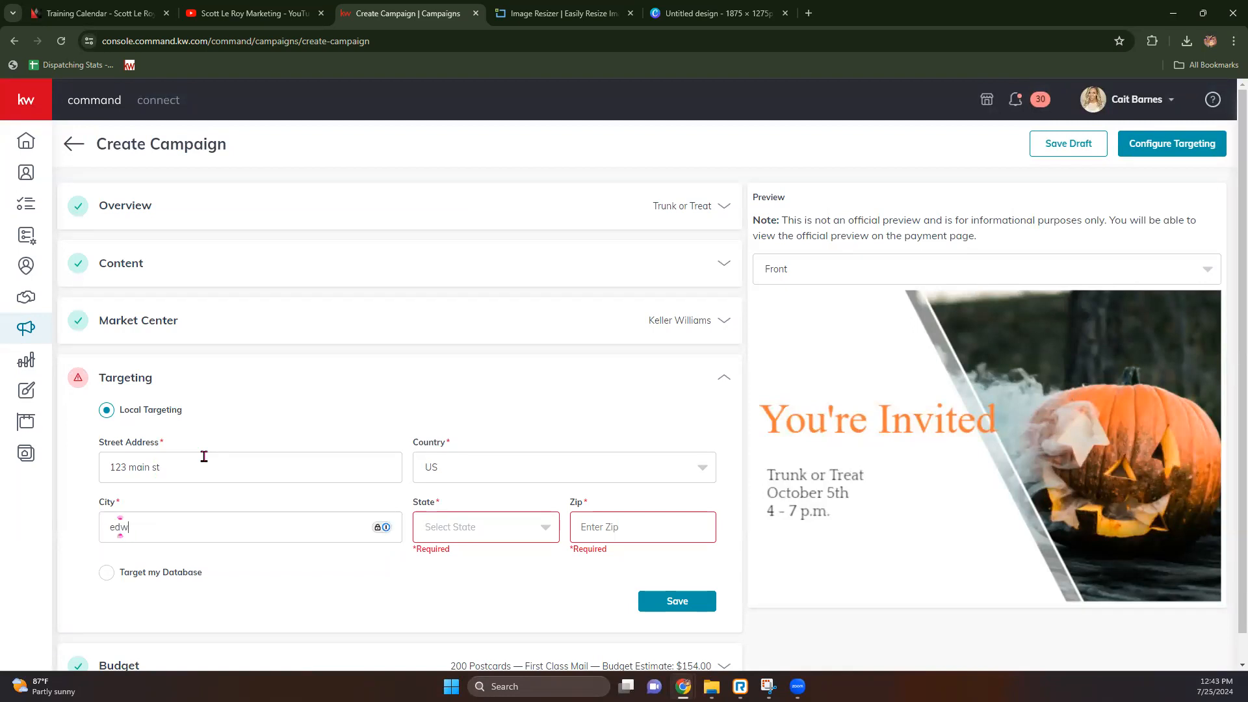
text(ardsville)
key(Tab)
text(il)
key(Tab)
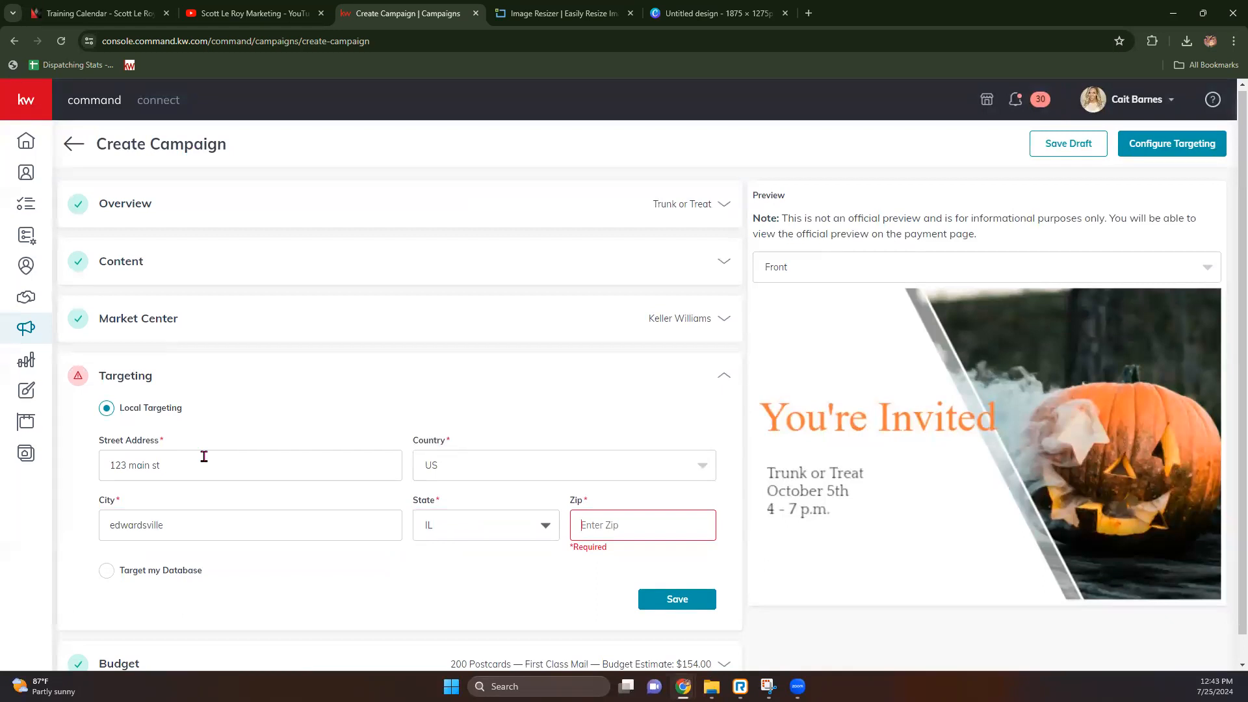
text(62025)
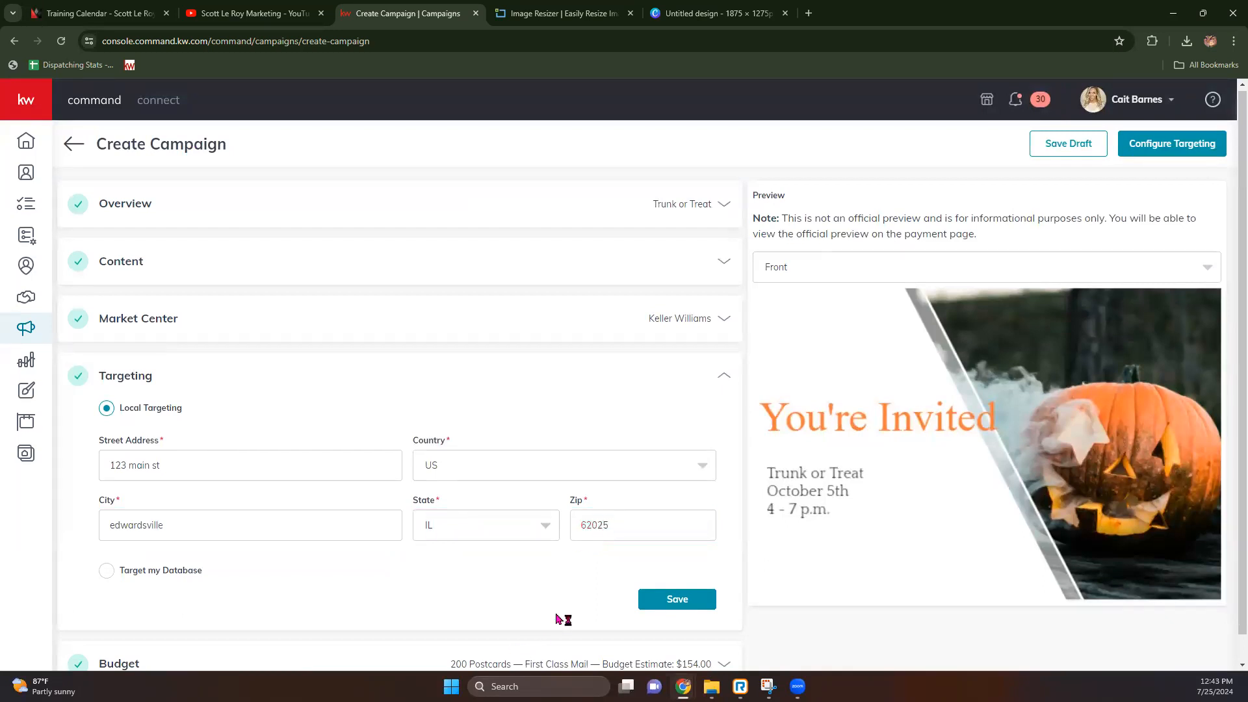
click(686, 600)
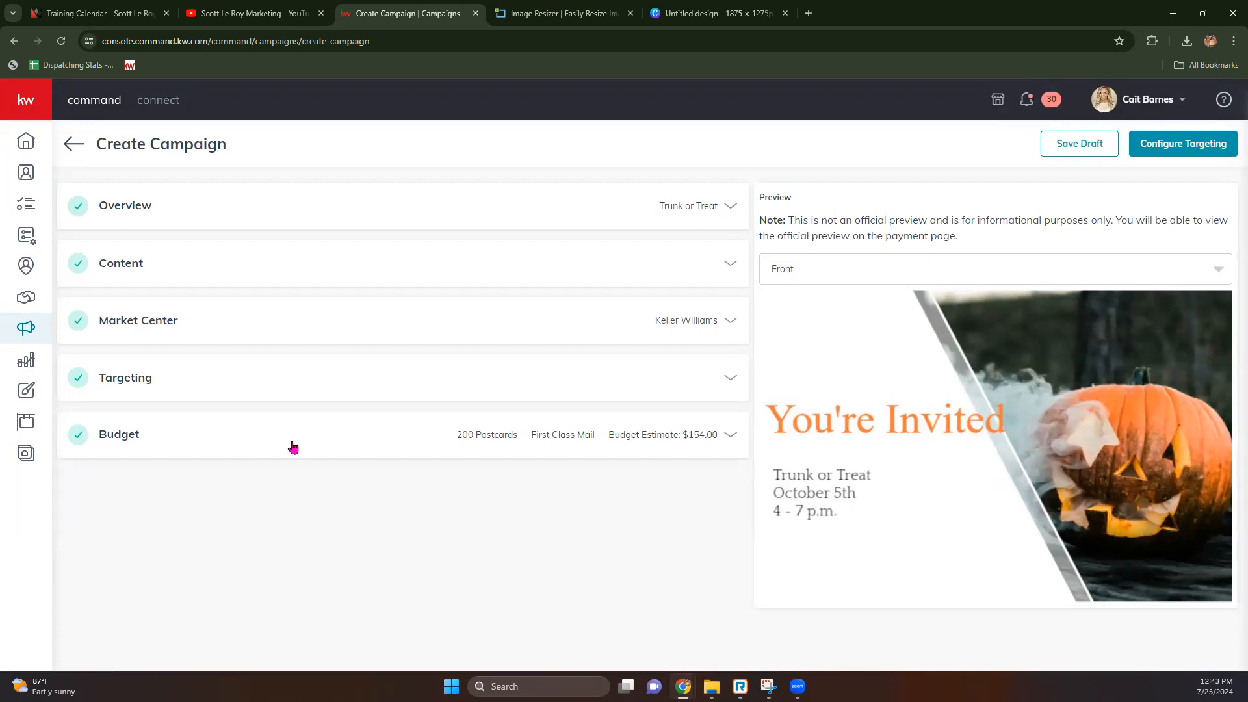
Step: Keep First Class ($0.77) postage for the 200-postcard budget, save it, and proceed to Configure Targeting
click(531, 437)
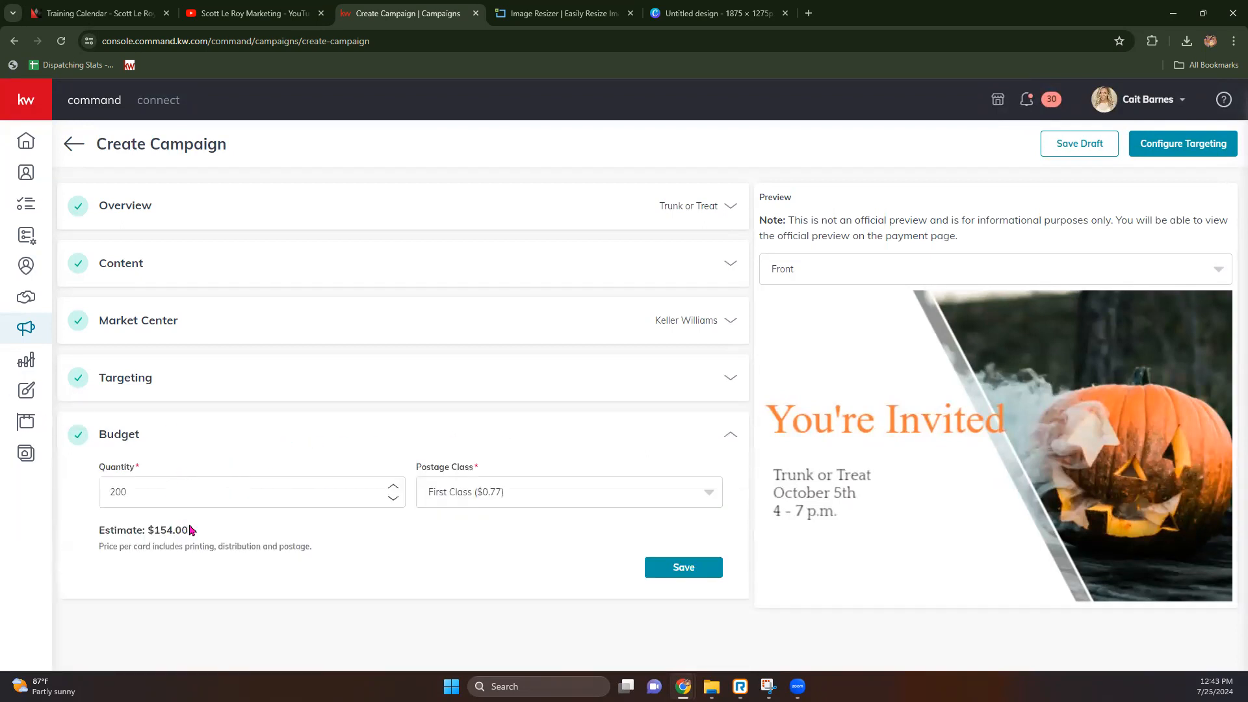
click(498, 494)
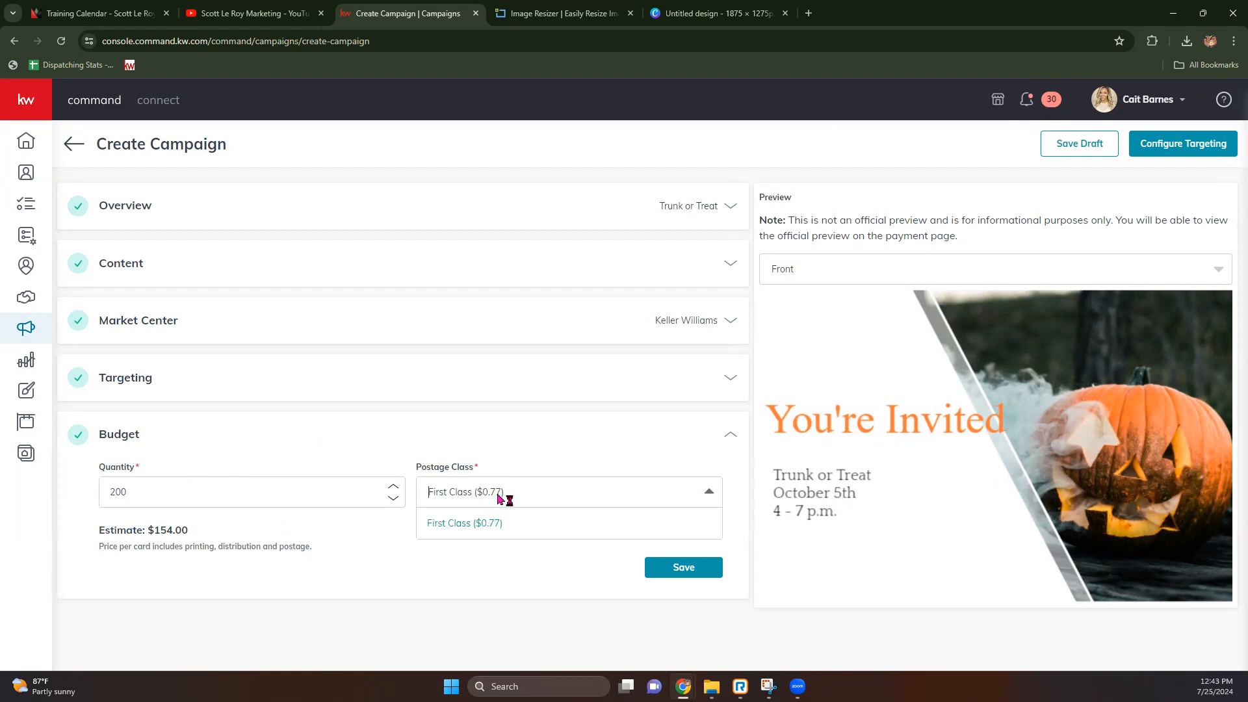
click(307, 539)
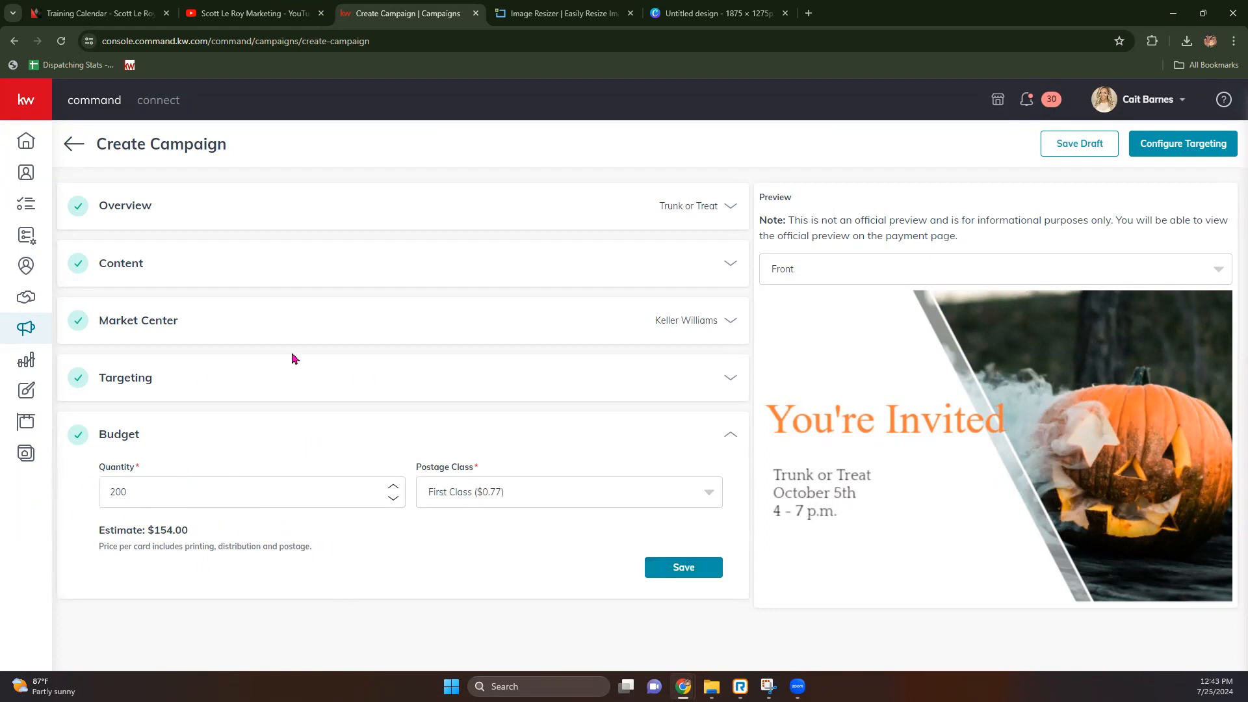
click(689, 570)
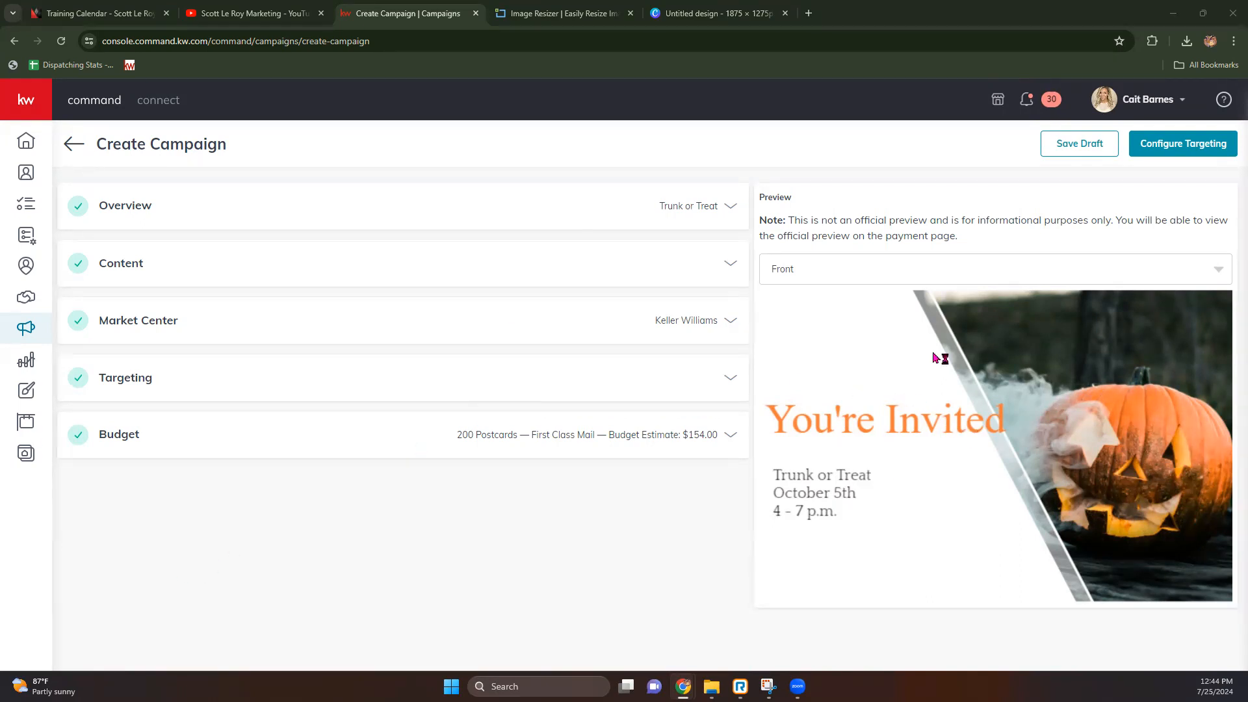
click(1198, 149)
Step: Confirm creating the campaign, leave the targeting map, and switch to the Image Resizer tab
click(580, 404)
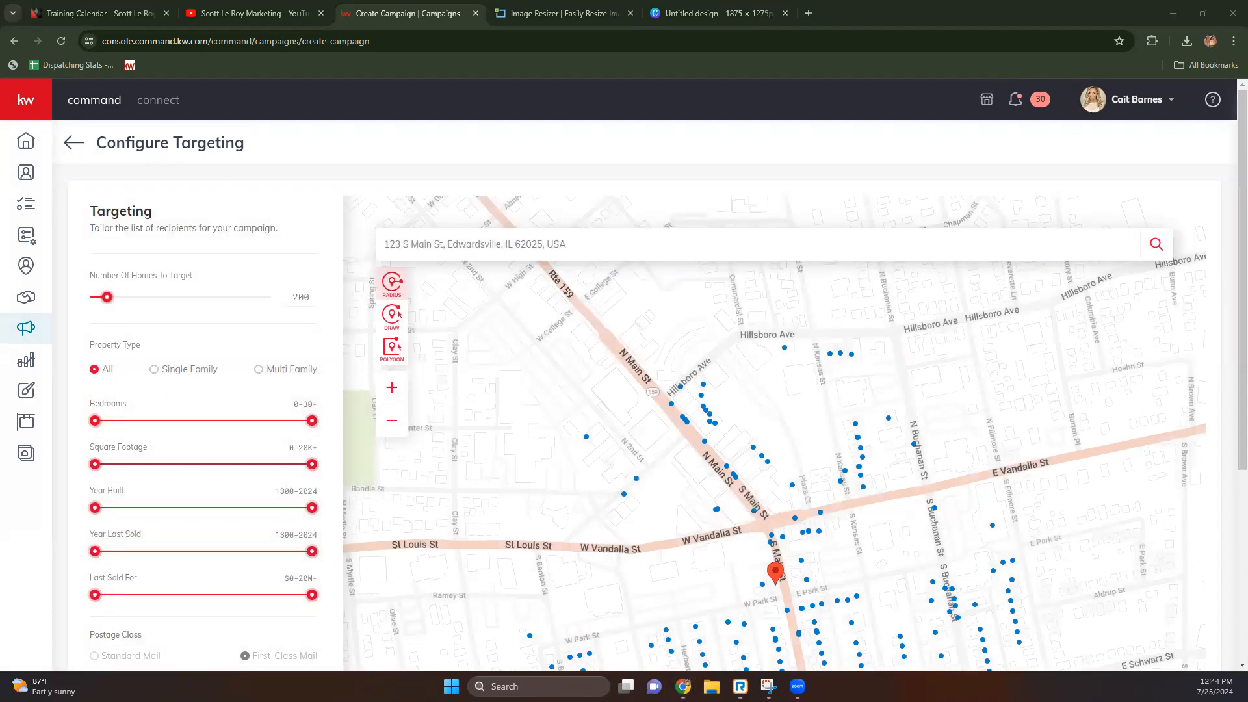
click(83, 148)
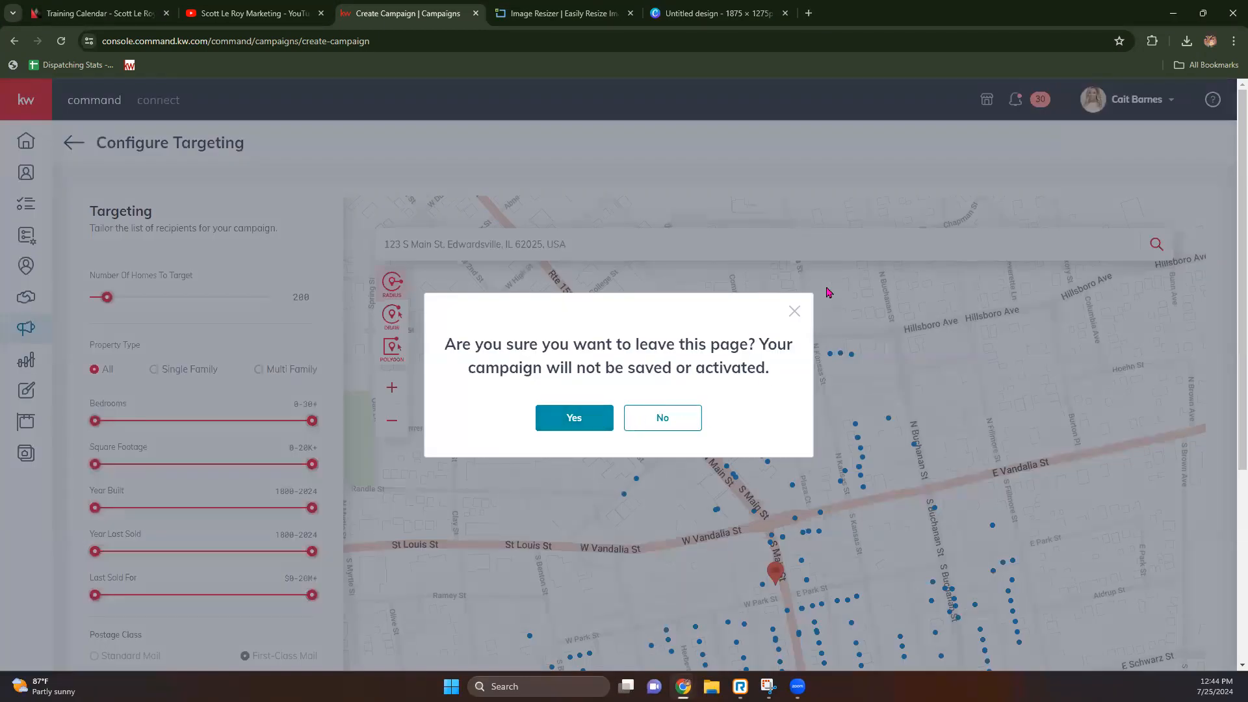
click(795, 312)
click(566, 12)
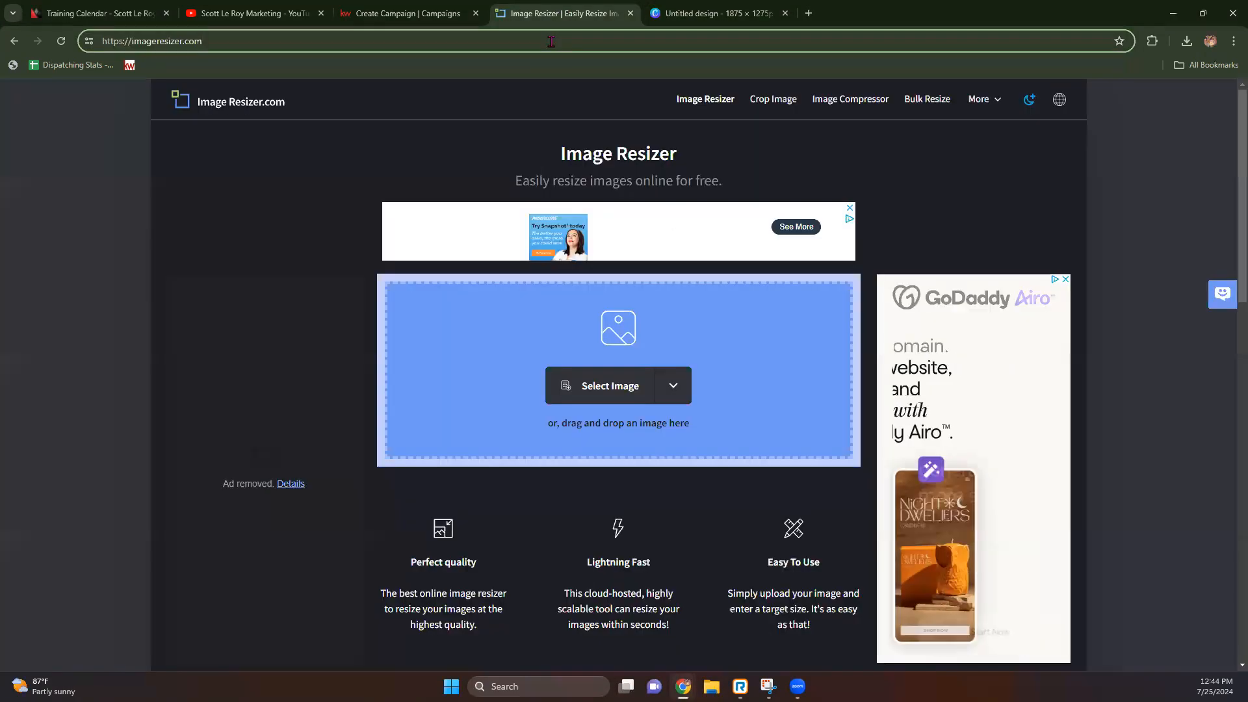
Step: Load the KW Command agent site at agent.kw.com
click(551, 41)
text(ag)
key(Return)
text(ag)
key(Return)
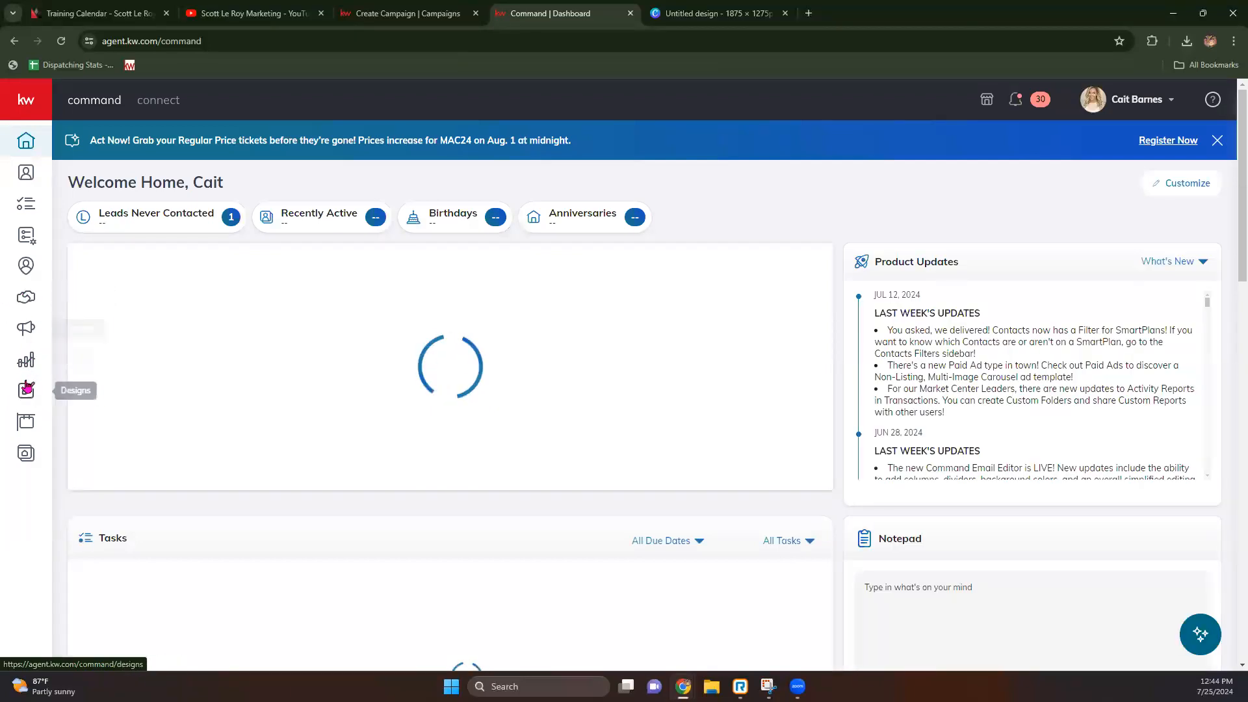
Step: In Campaigns > Direct Mail, choose Edit Campaign on the Trunk or Treat draft
click(27, 328)
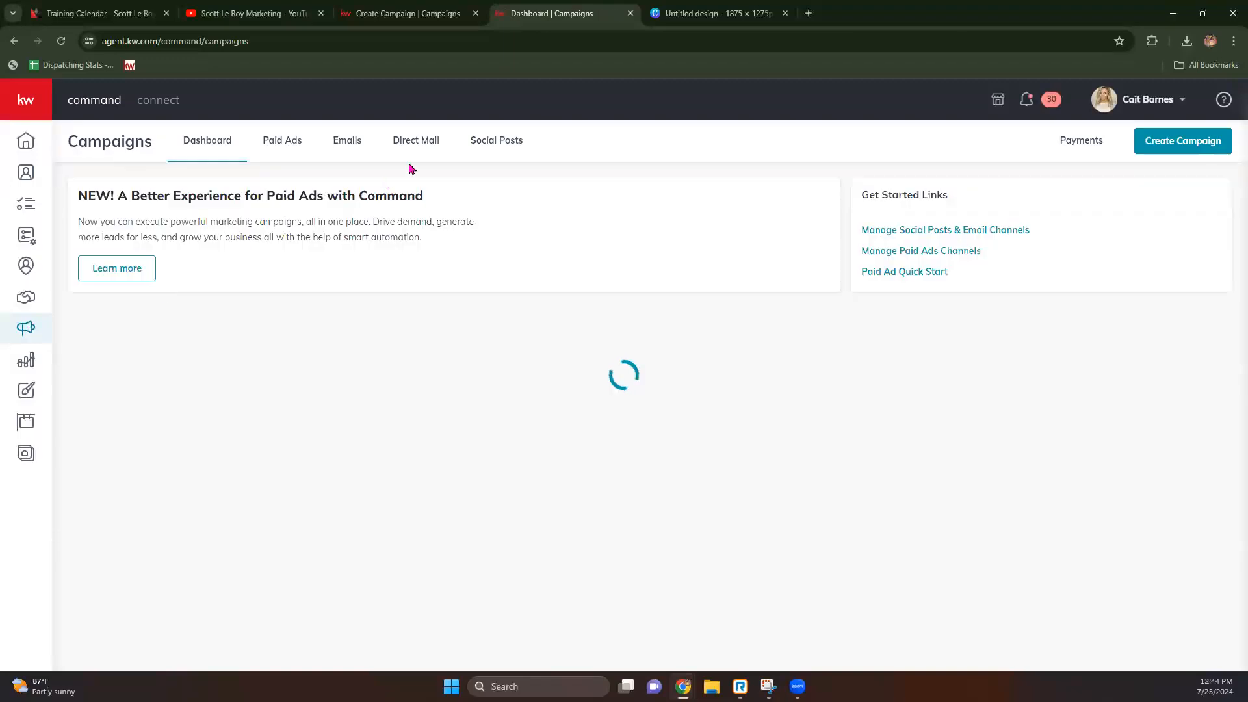
click(1180, 141)
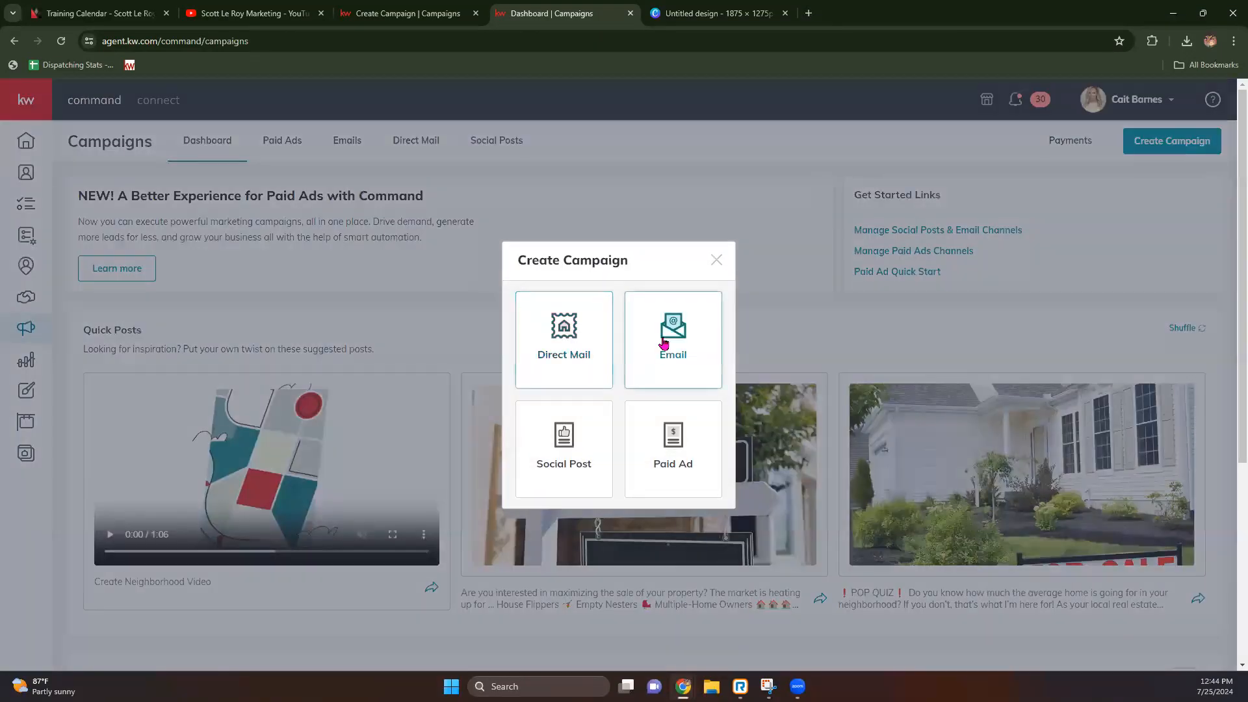
click(718, 260)
click(421, 151)
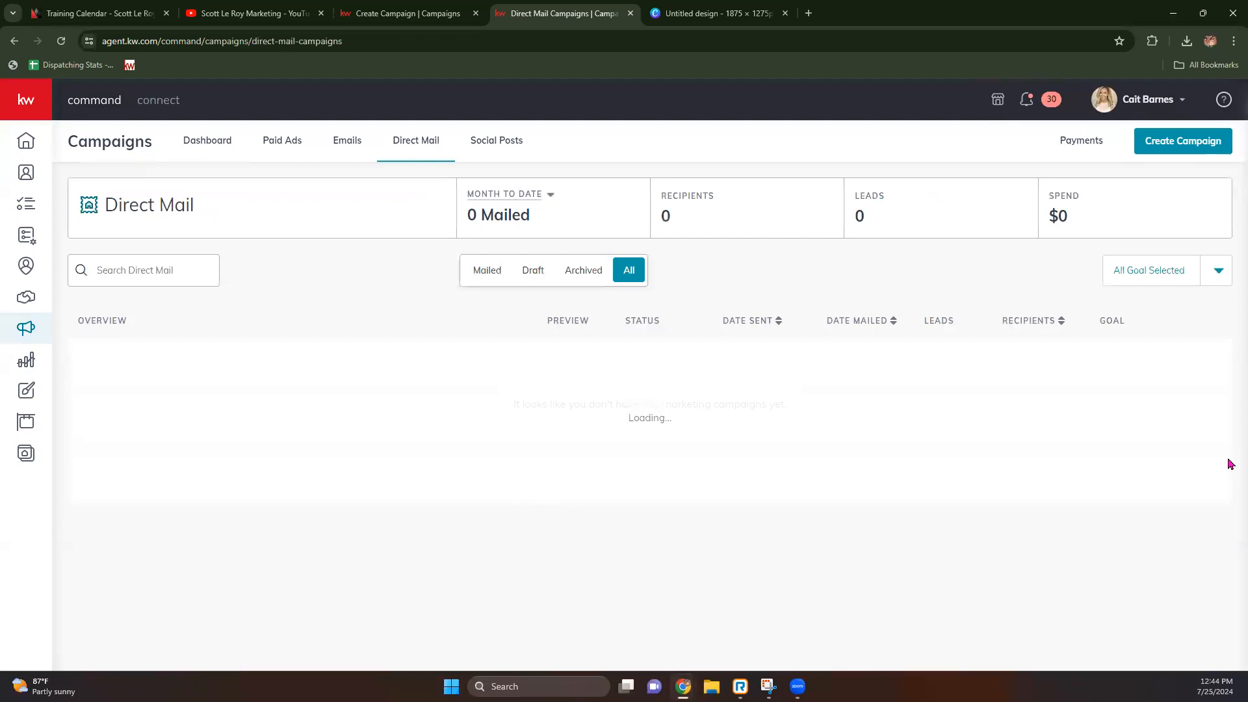
click(1199, 419)
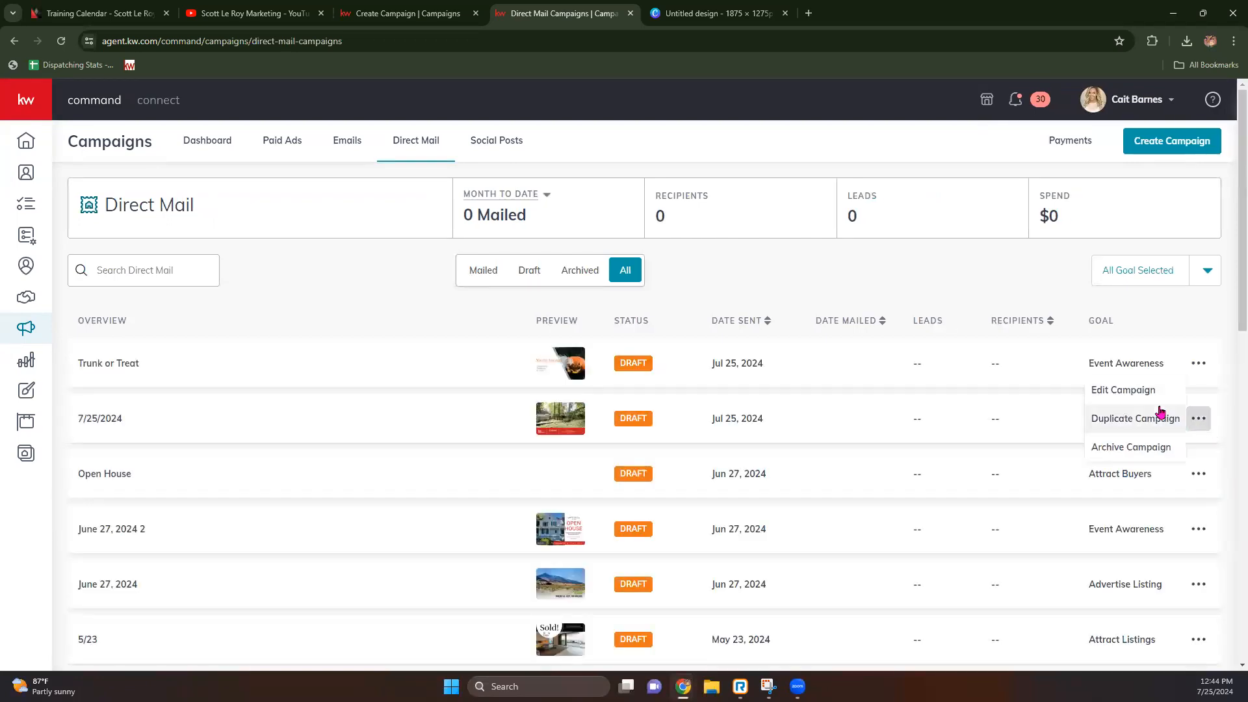
click(1201, 364)
click(1148, 336)
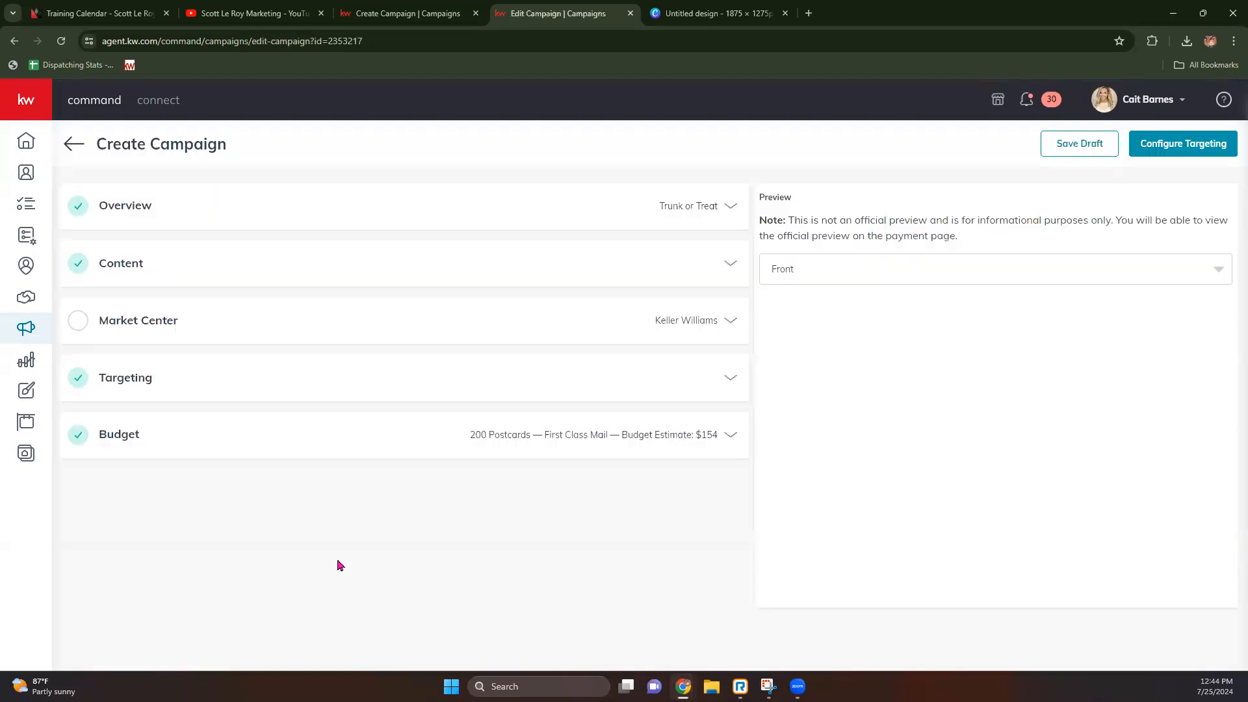
Step: Set Targeting to Target my Database and filter Add Contacts by the associate tag
click(145, 379)
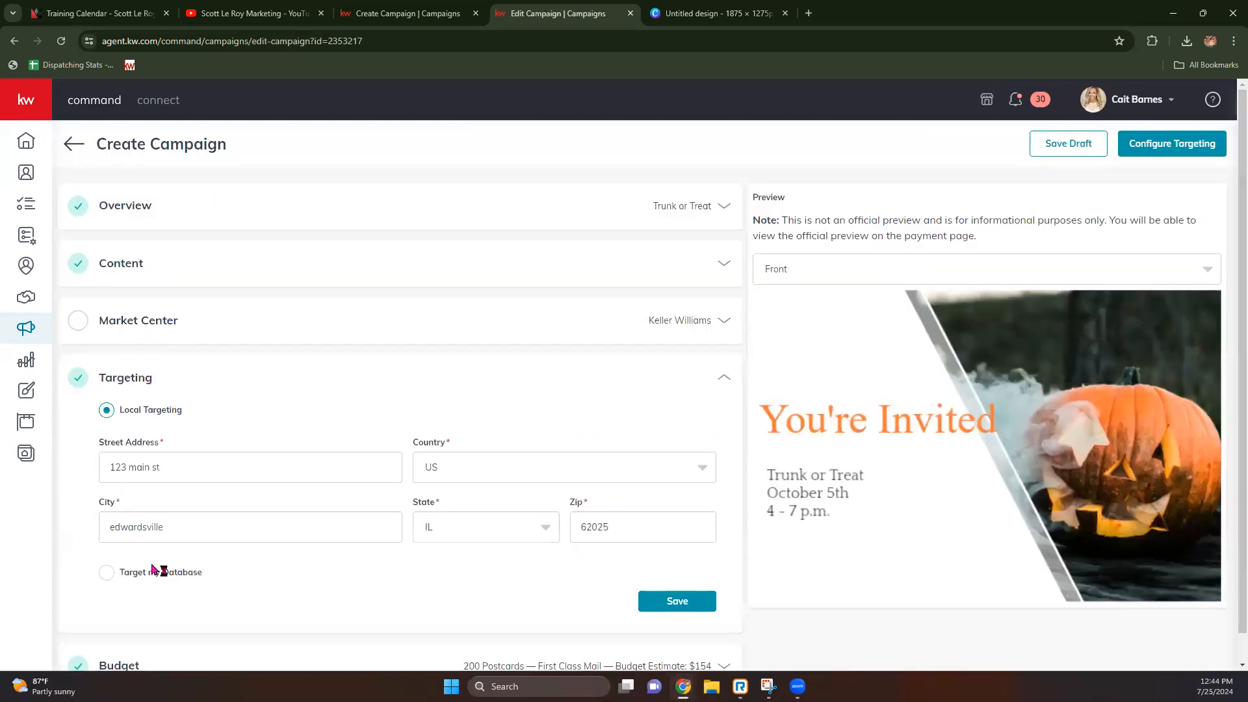
click(152, 571)
click(143, 464)
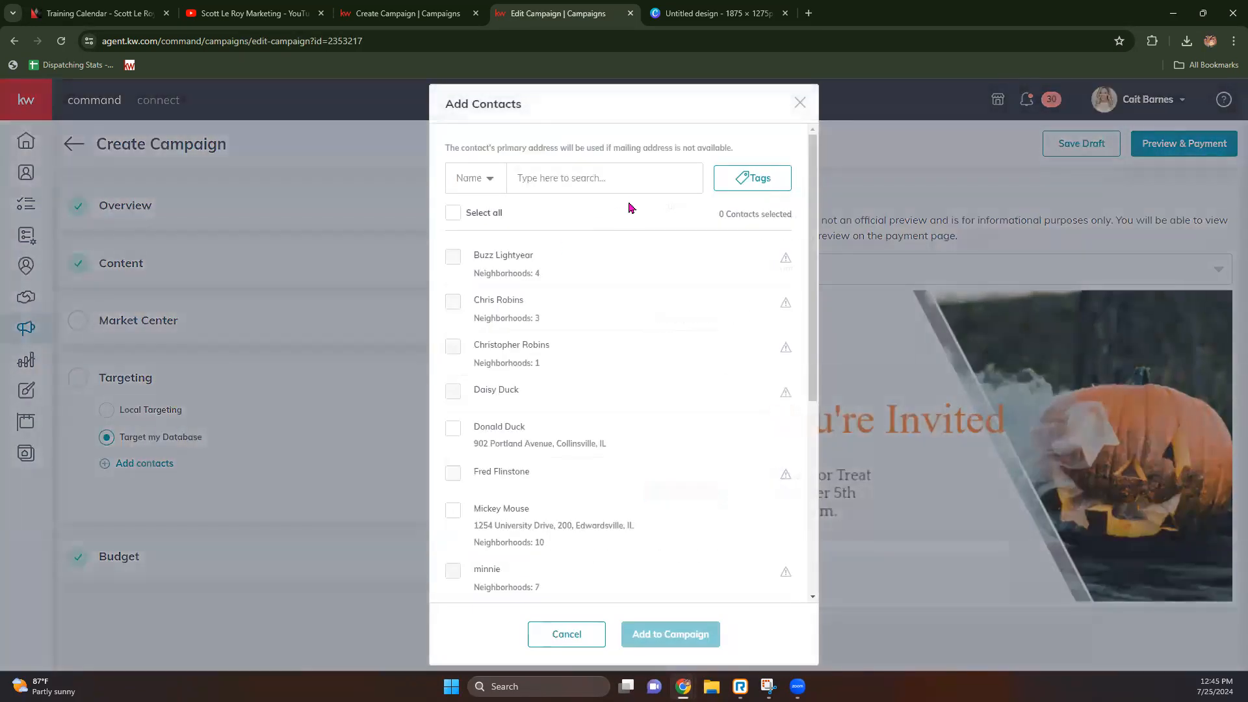
click(743, 185)
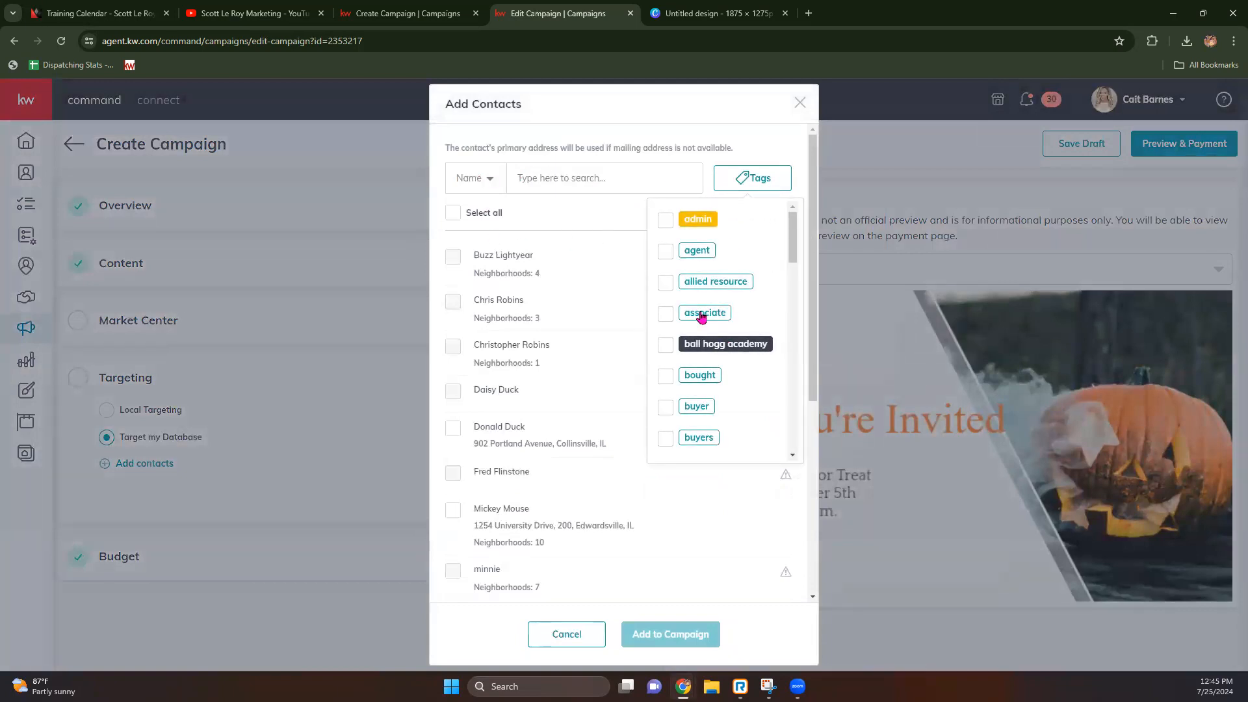
click(700, 314)
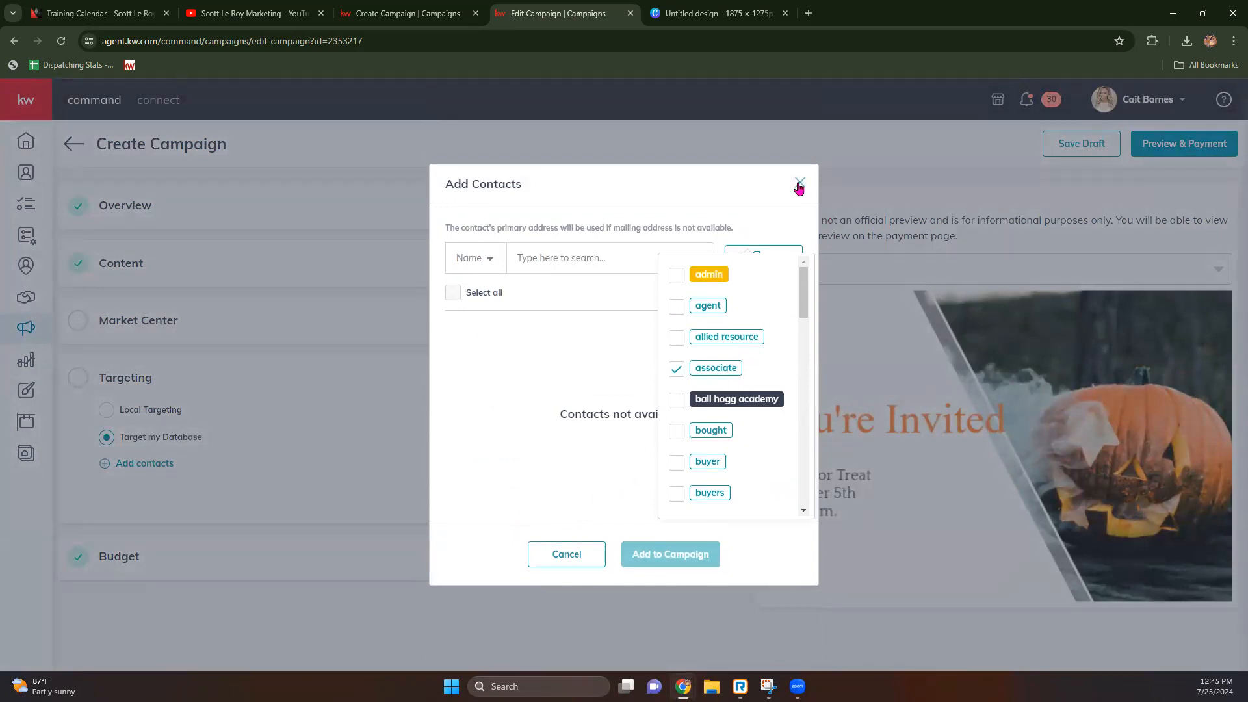
click(400, 6)
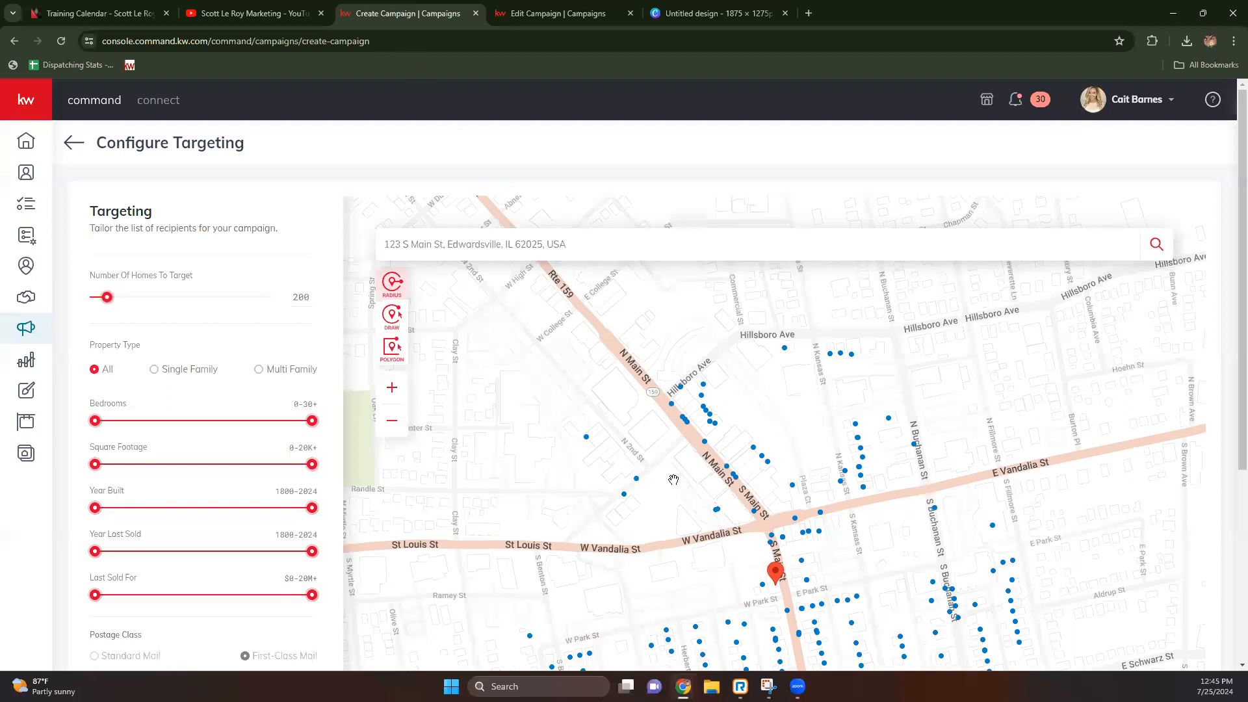
Step: Zoom out and pan the map to show all targeted Edwardsville homes and the $154.00 total
scroll(675, 479, down, 1)
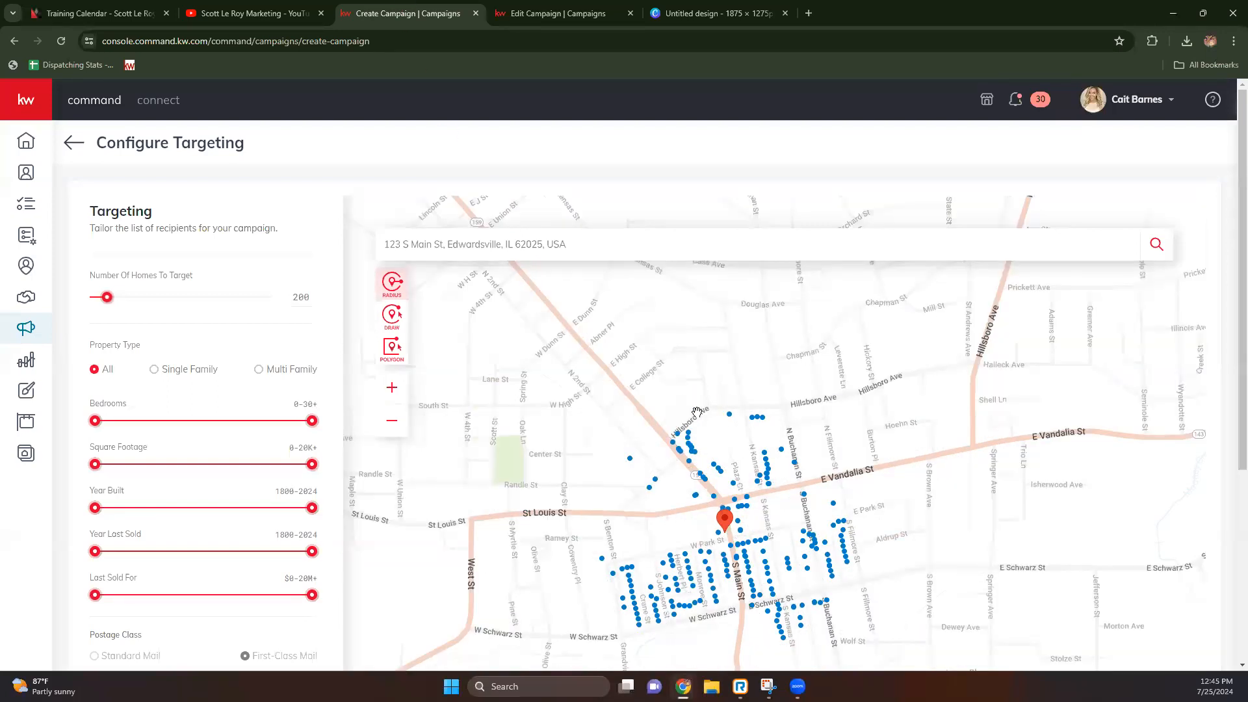
scroll(618, 481, down, 1)
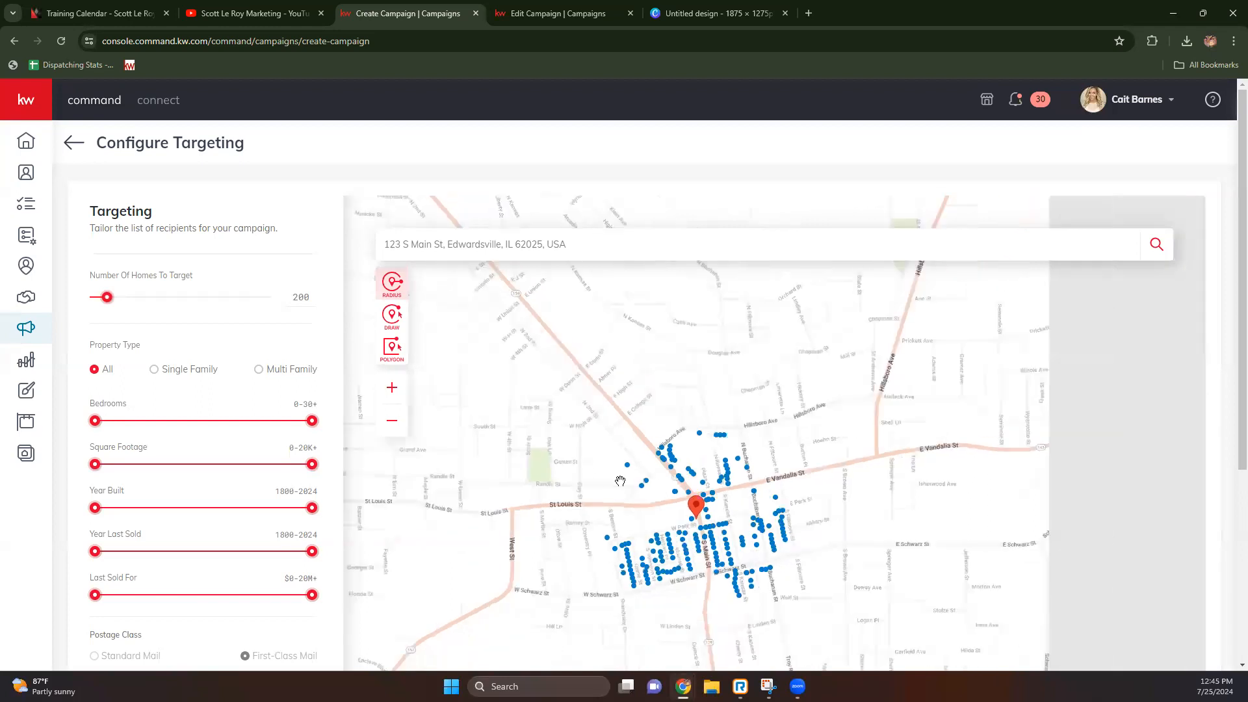
drag(696, 517, 712, 466)
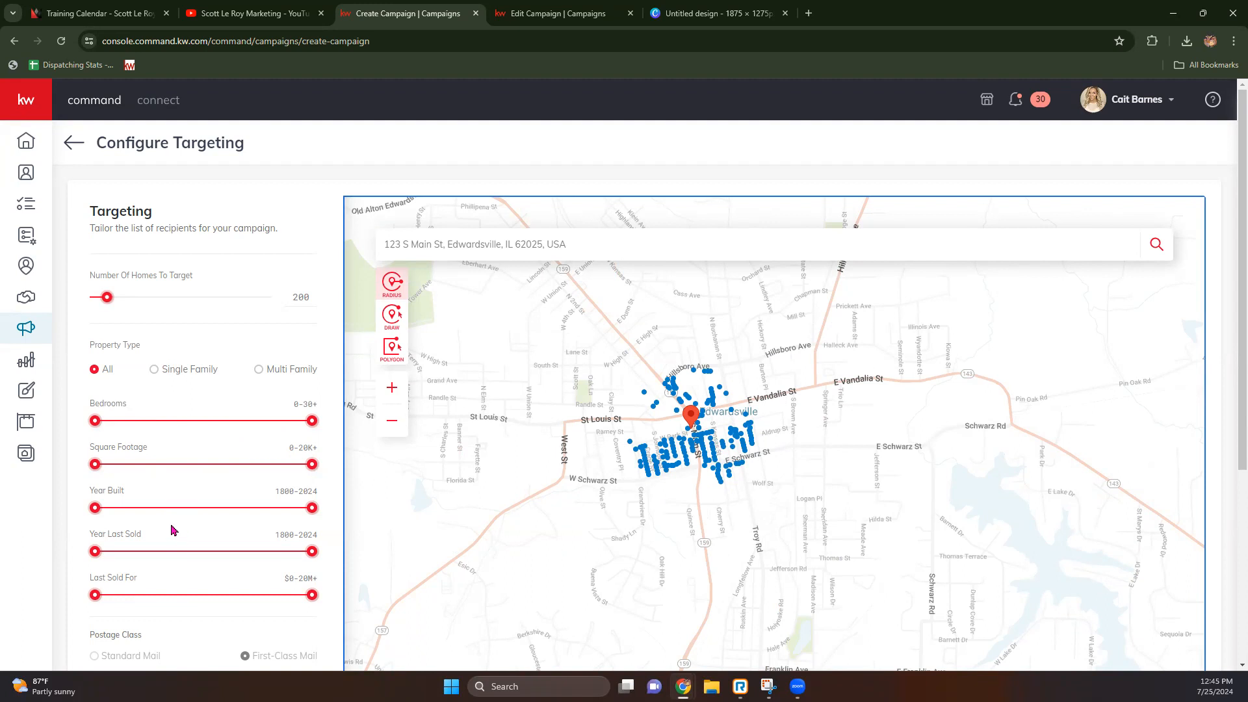
scroll(174, 529, down, 2)
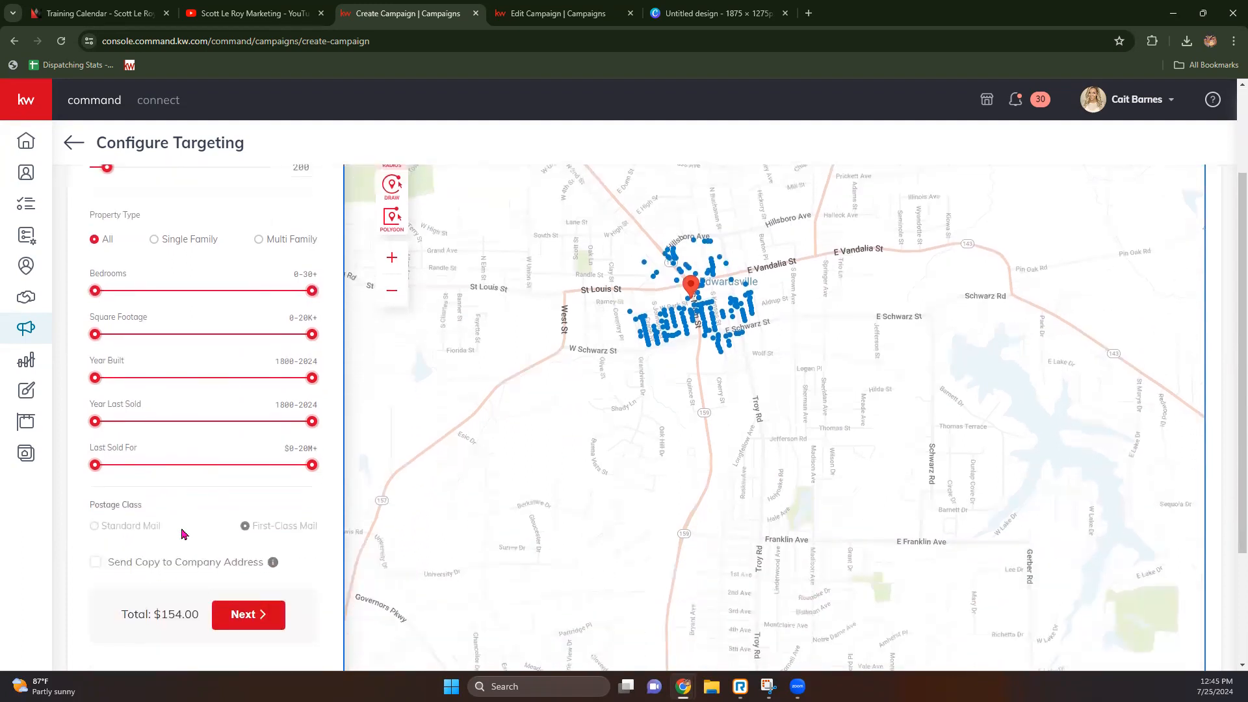